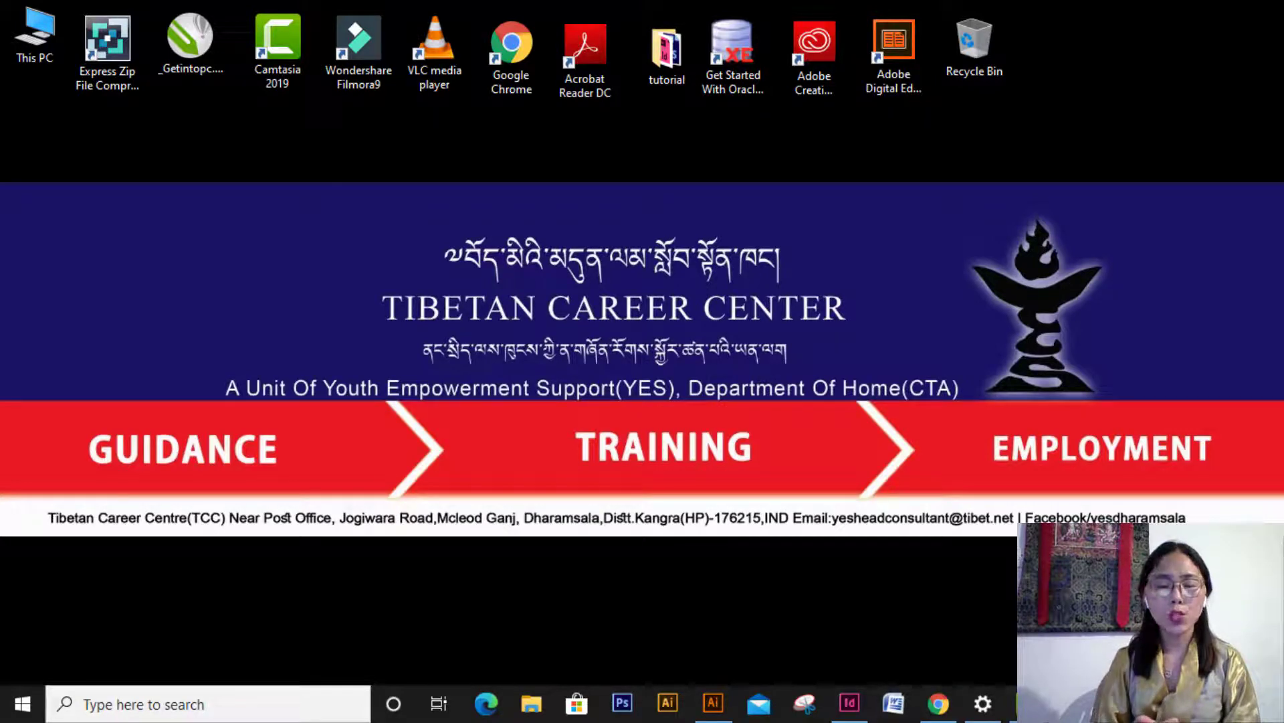
Switch to Adobe Illustrator and set the keyboard input to English (India).
left_click(713, 703)
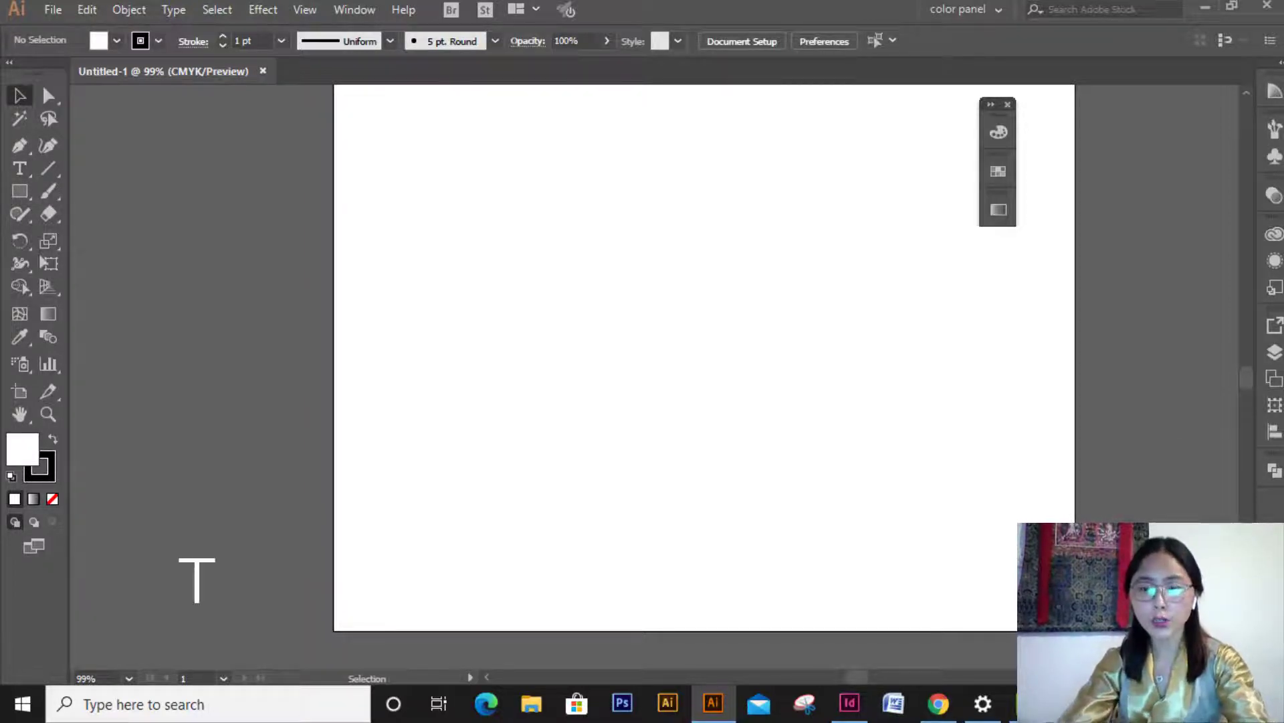
left_click(1204, 704)
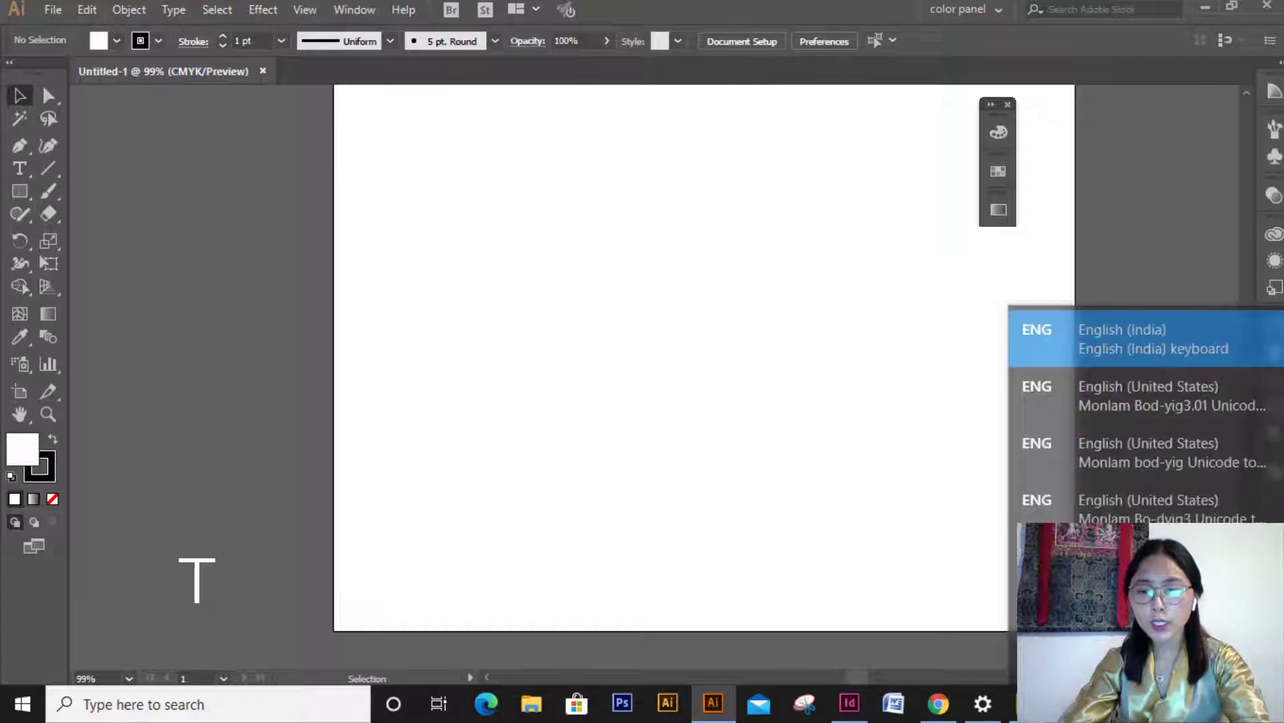
left_click(1202, 332)
Close the floating panel group and add the point text "Tibet" near the artboard's upper edge.
key("t")
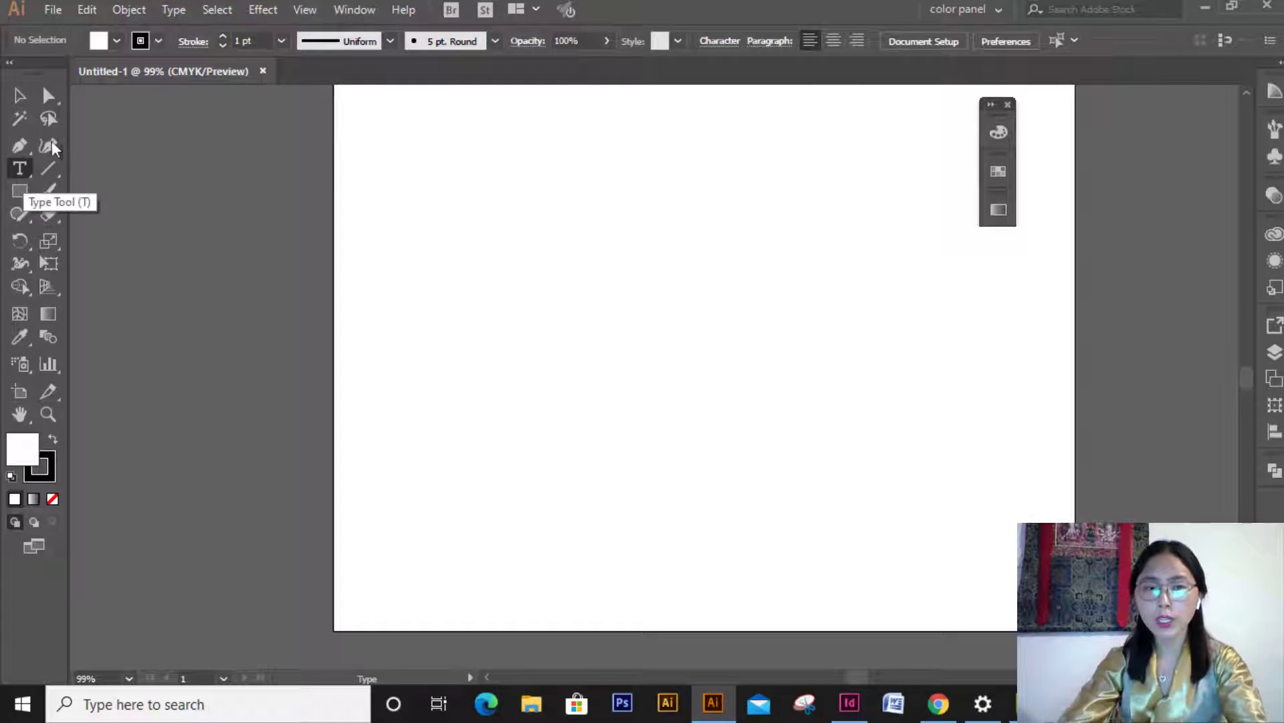
left_click(1008, 105)
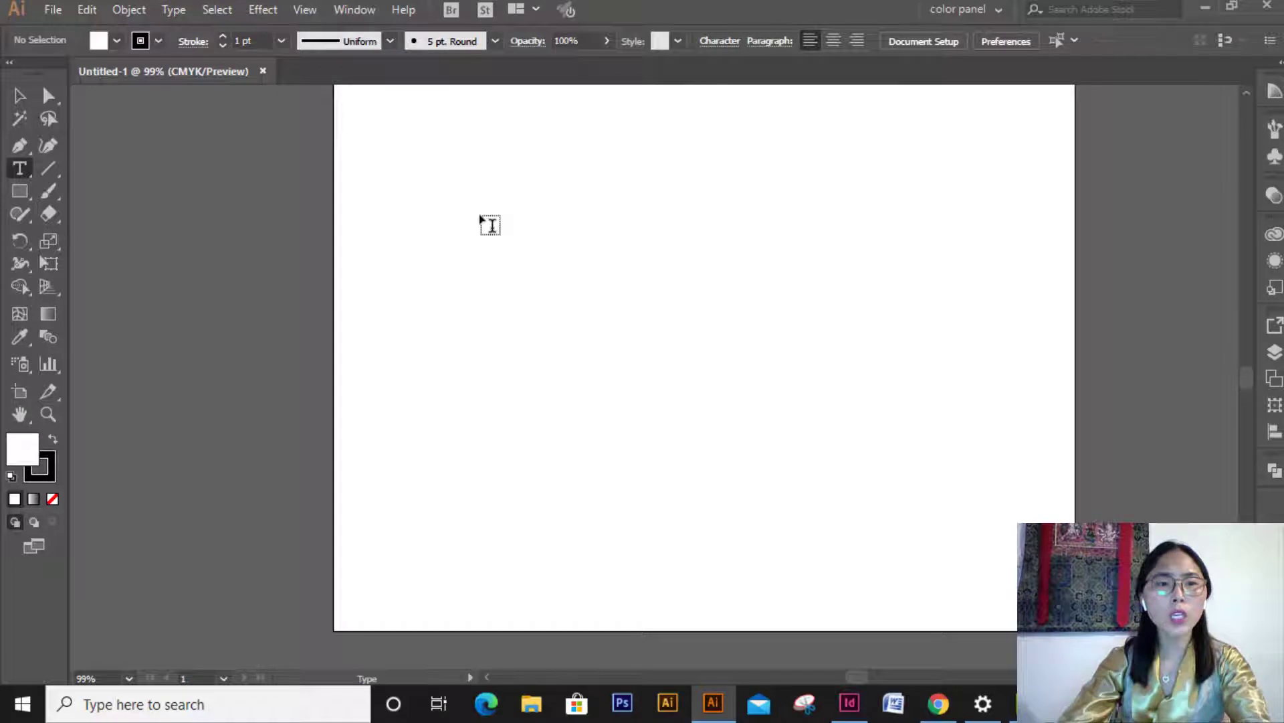
left_click(486, 221)
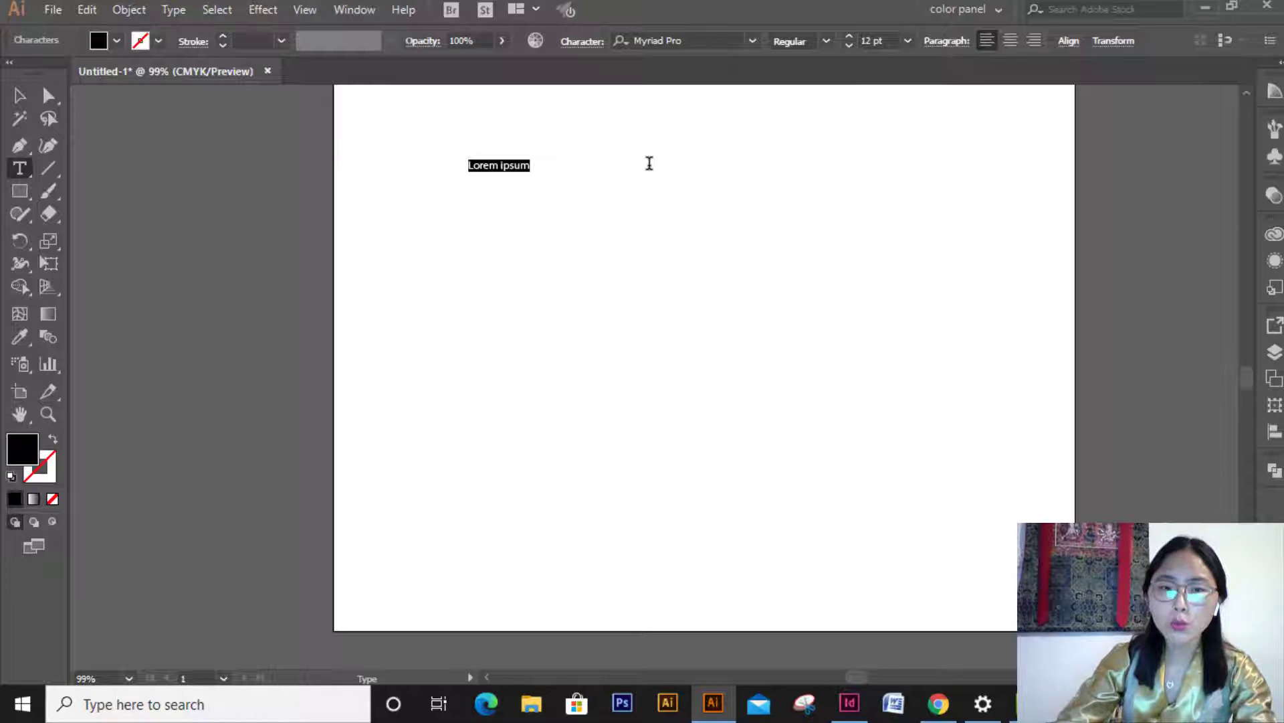
type("Tibet")
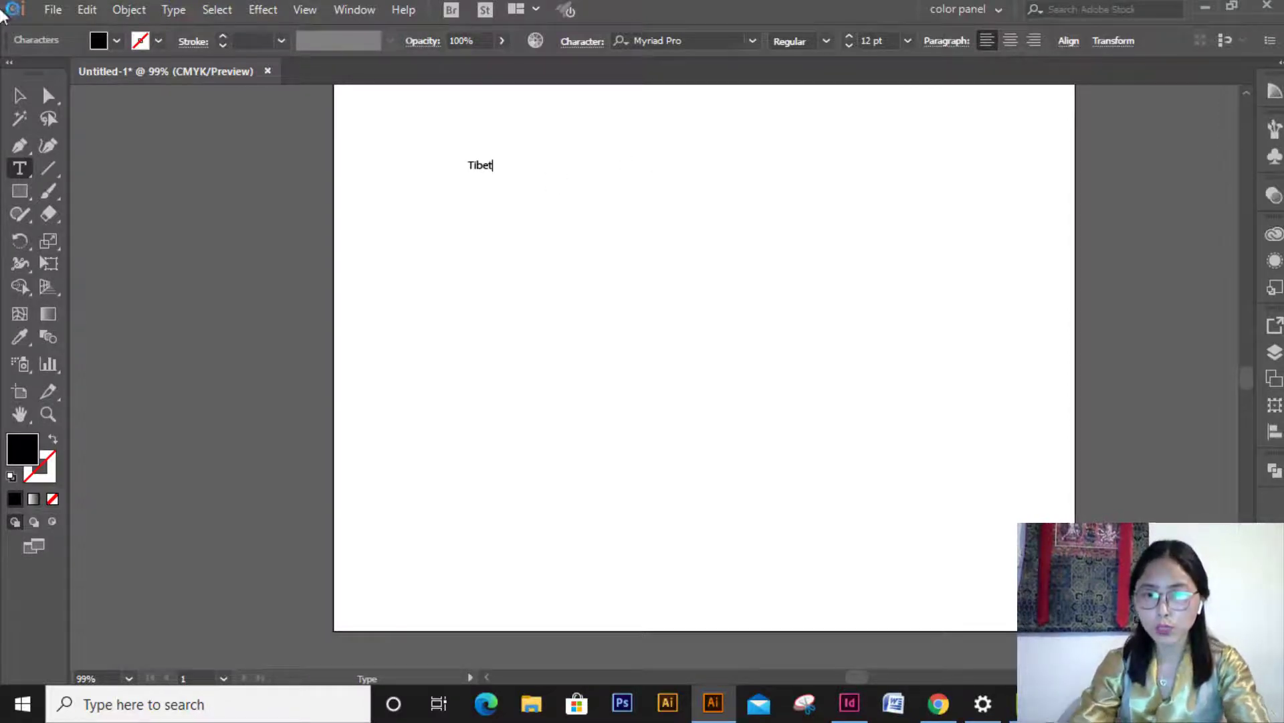
left_click(23, 94)
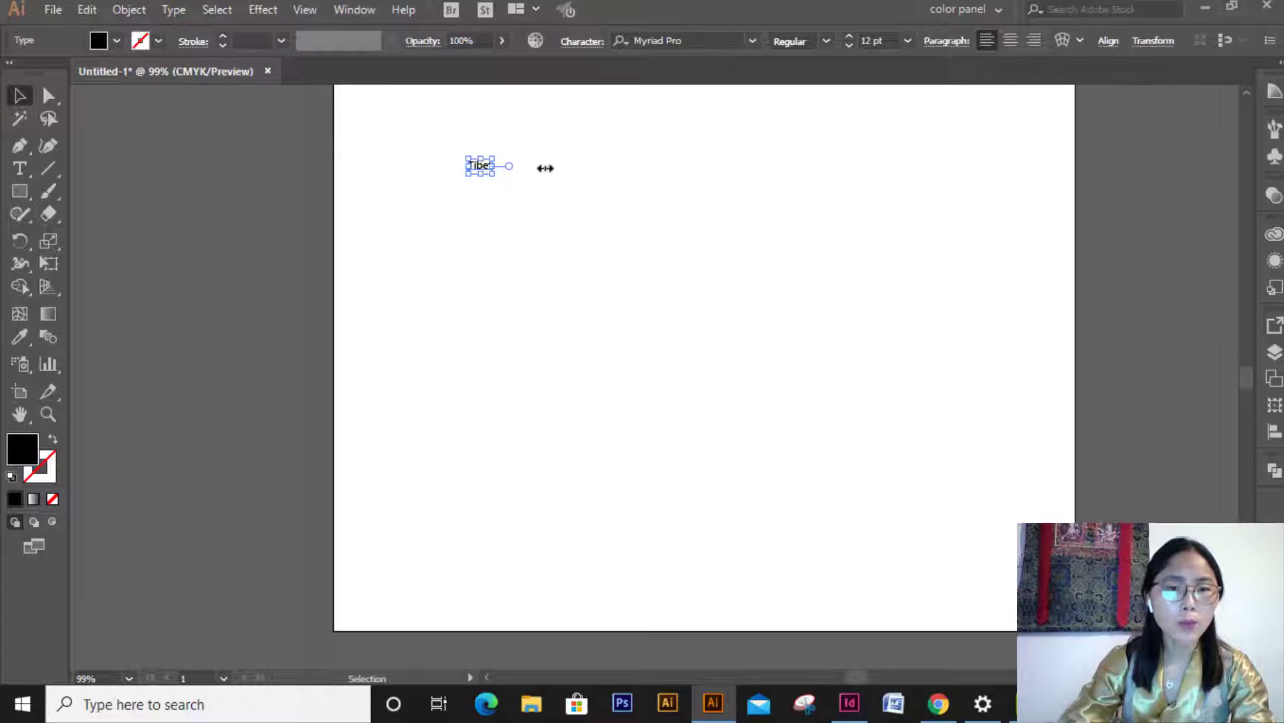
Try stretching the "Tibet" text sideways and scaling it from a corner without keeping proportions, undoing both attempts.
left_click_drag(545, 168, 654, 181)
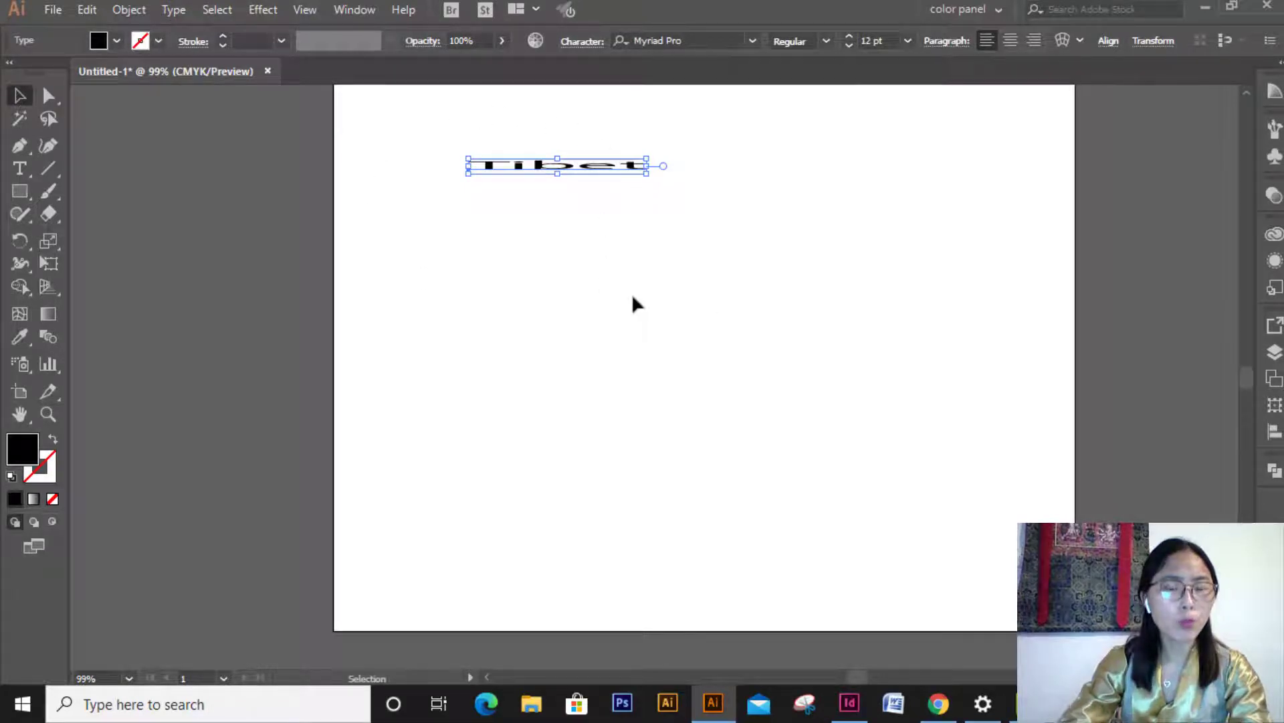
key("a")
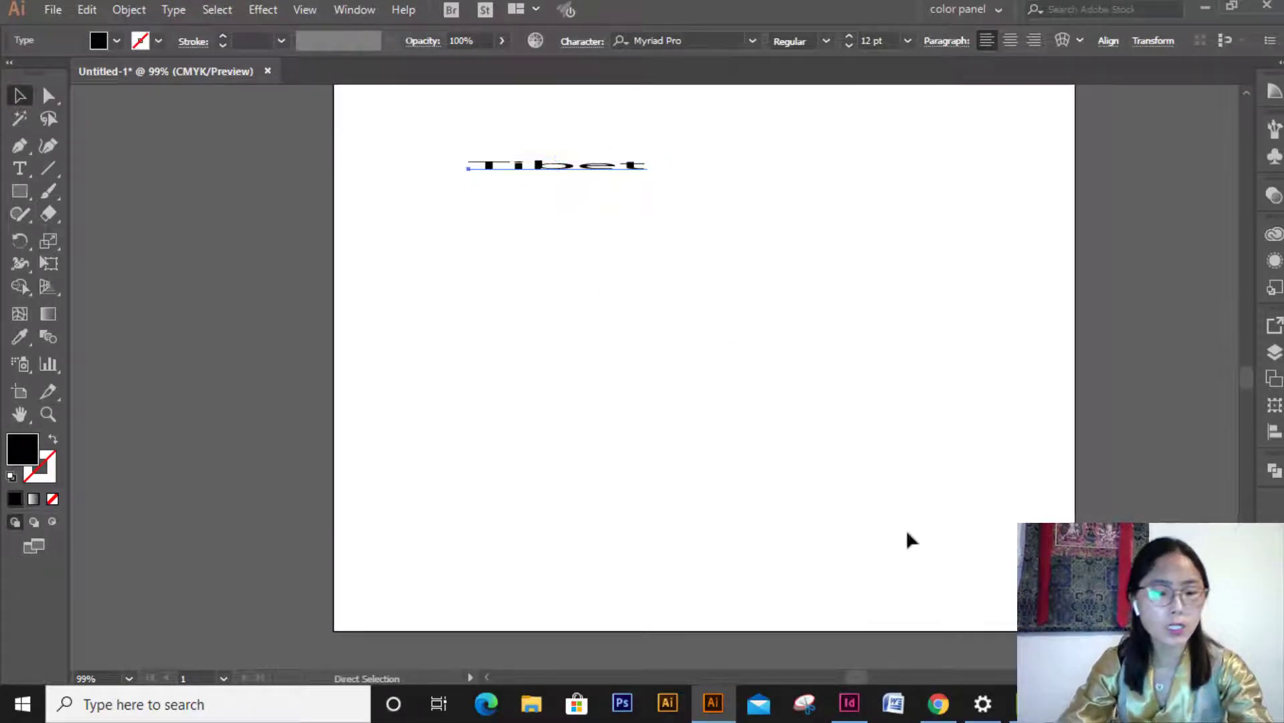
key("ctrl+z")
left_click_drag(495, 170, 601, 334)
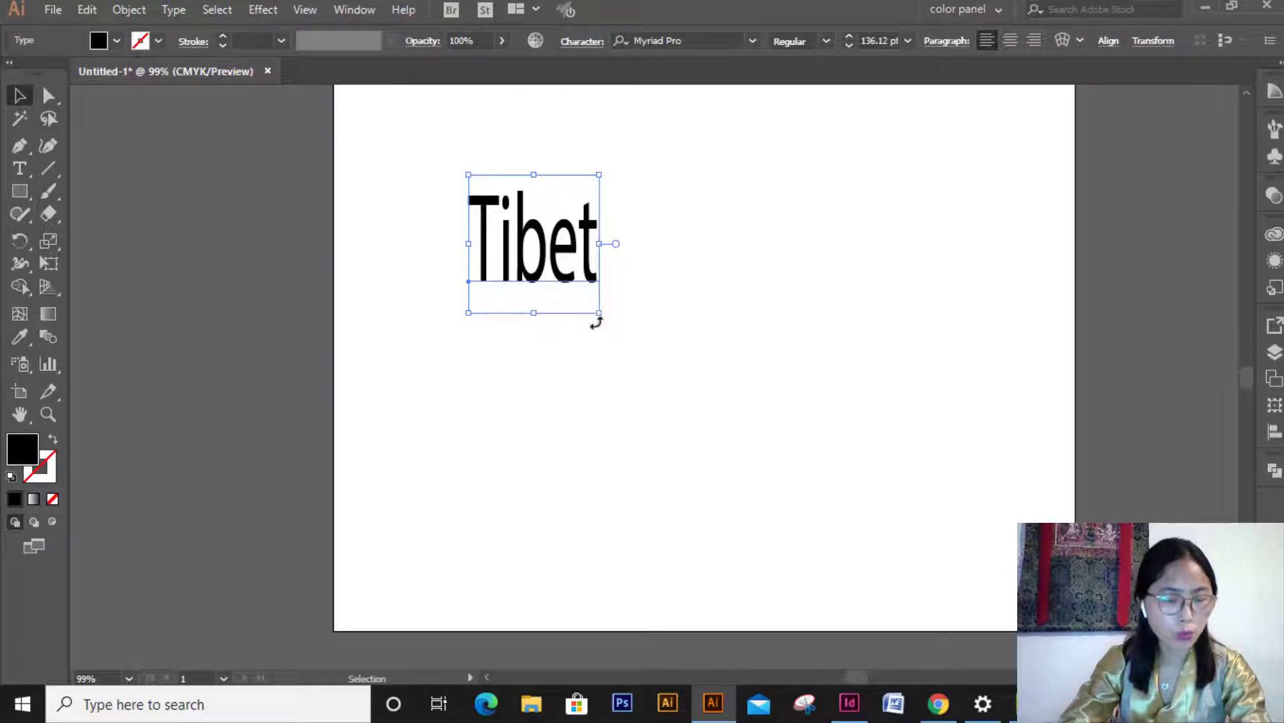
key("ctrl+z")
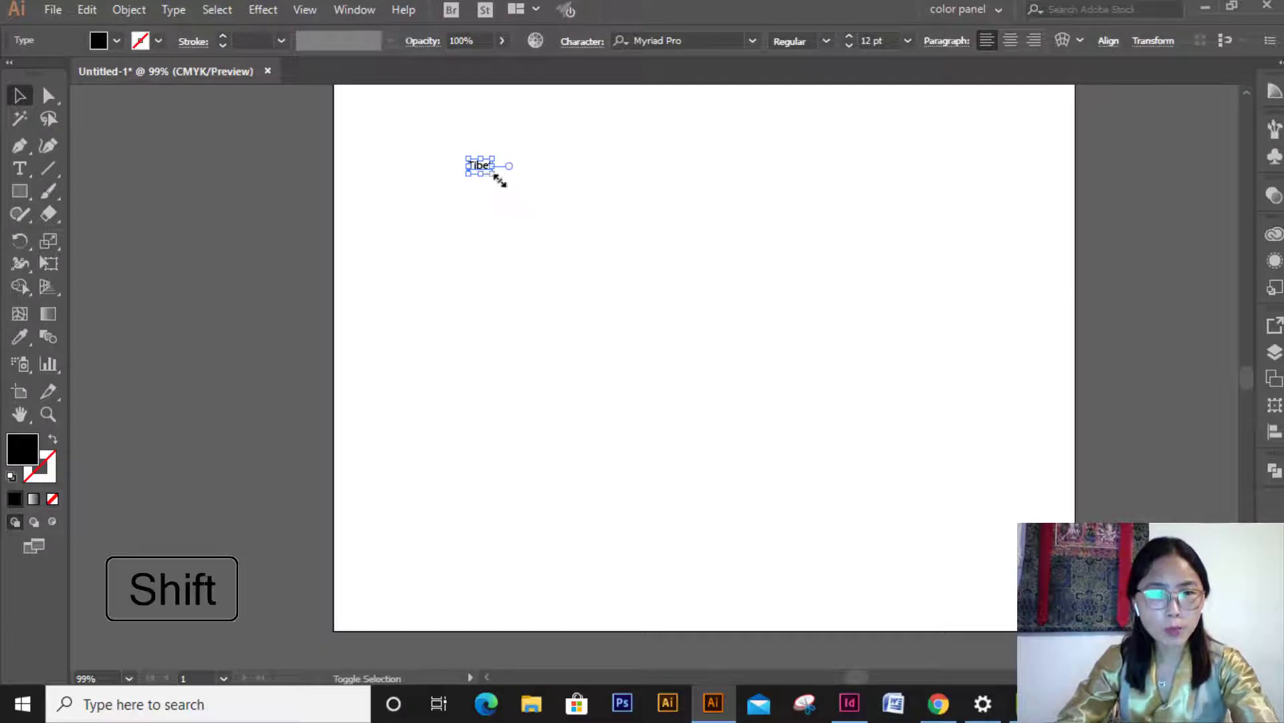
Try scaling the "Tibet" text proportionally to about 115 pt, and undo the change.
left_click_drag(493, 175, 709, 306)
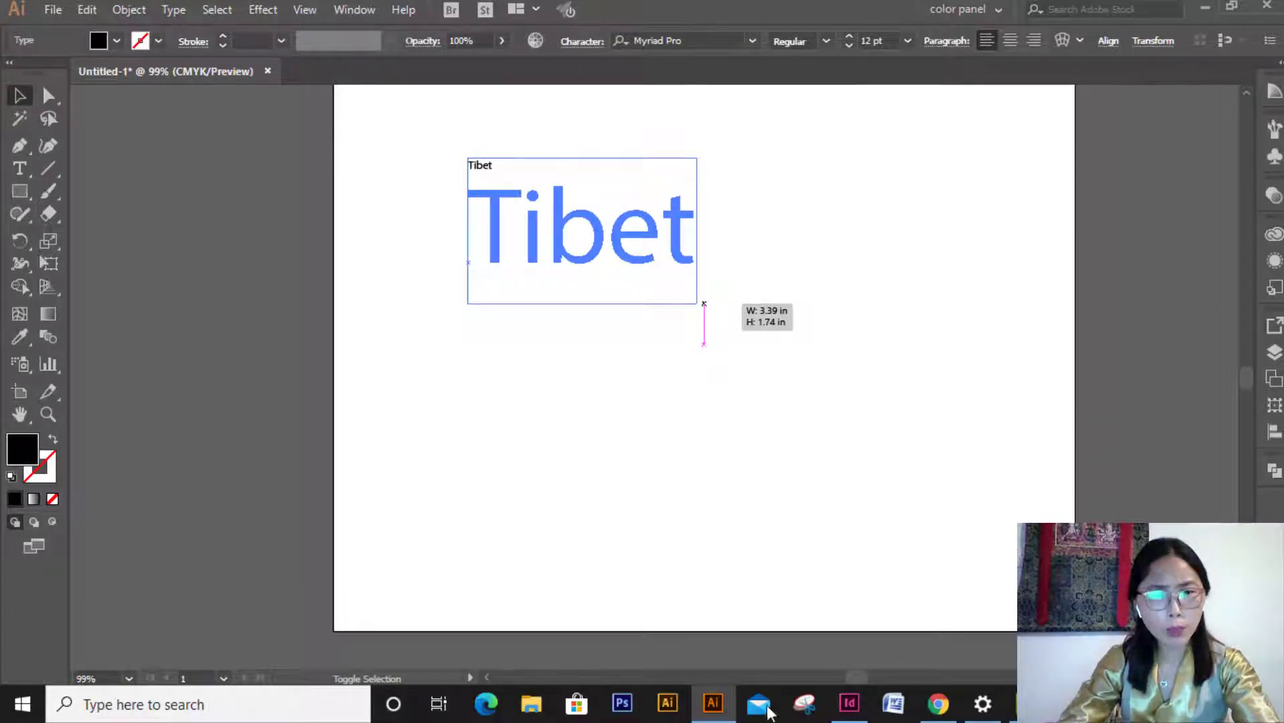
left_click_drag(704, 304, 705, 304)
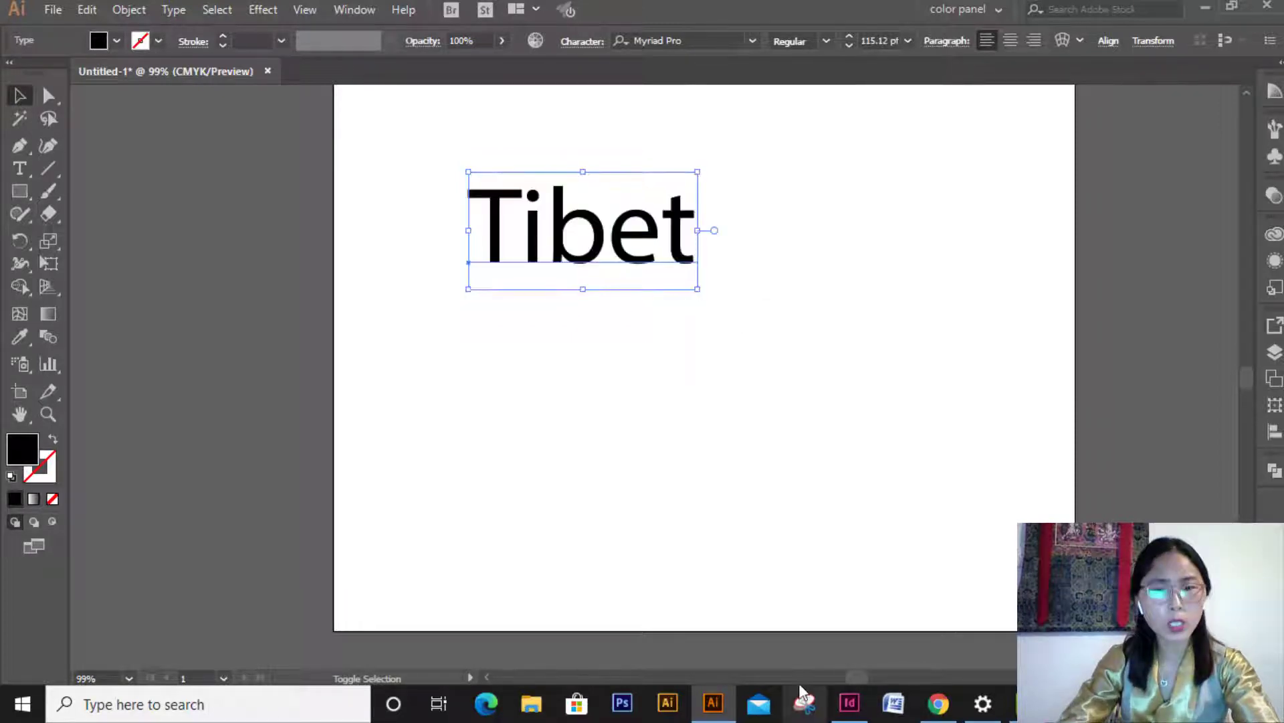
key("ctrl+z")
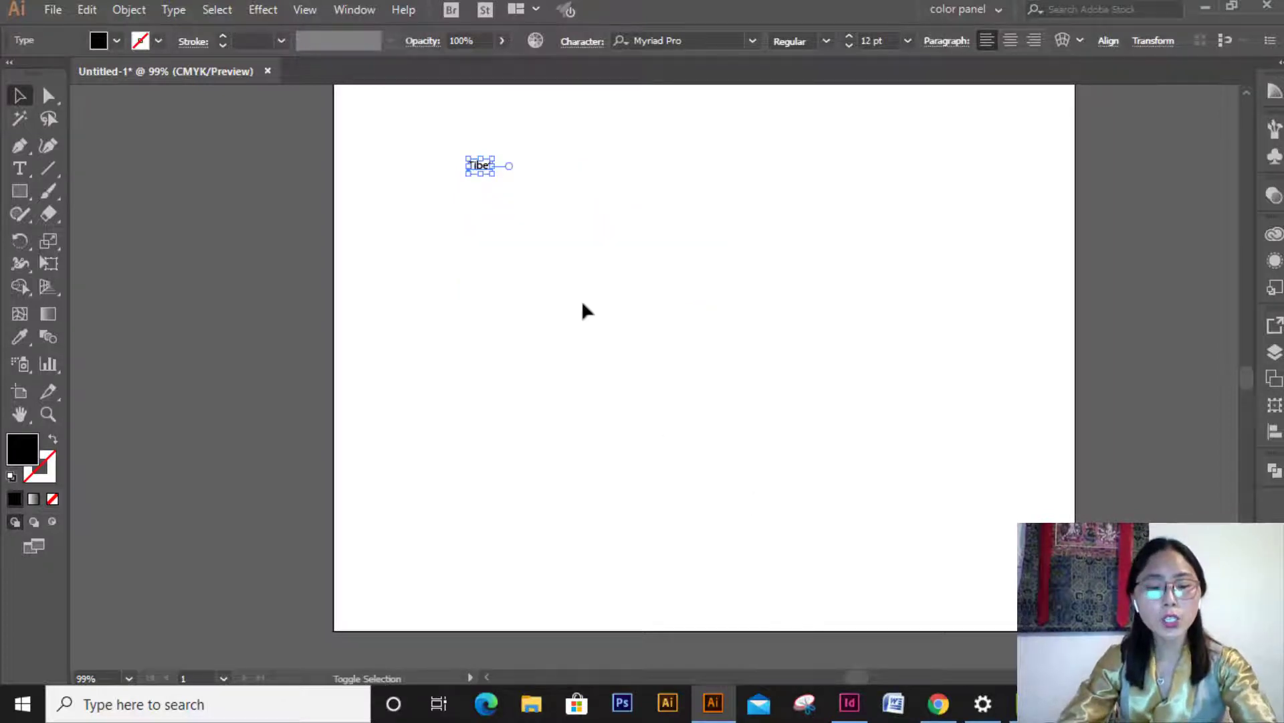
Enlarge the "Tibet" text proportionally to about 172 pt in the artboard's upper half.
left_click_drag(526, 181, 623, 248)
left_click_drag(624, 248, 665, 275)
left_click_drag(593, 167, 804, 358)
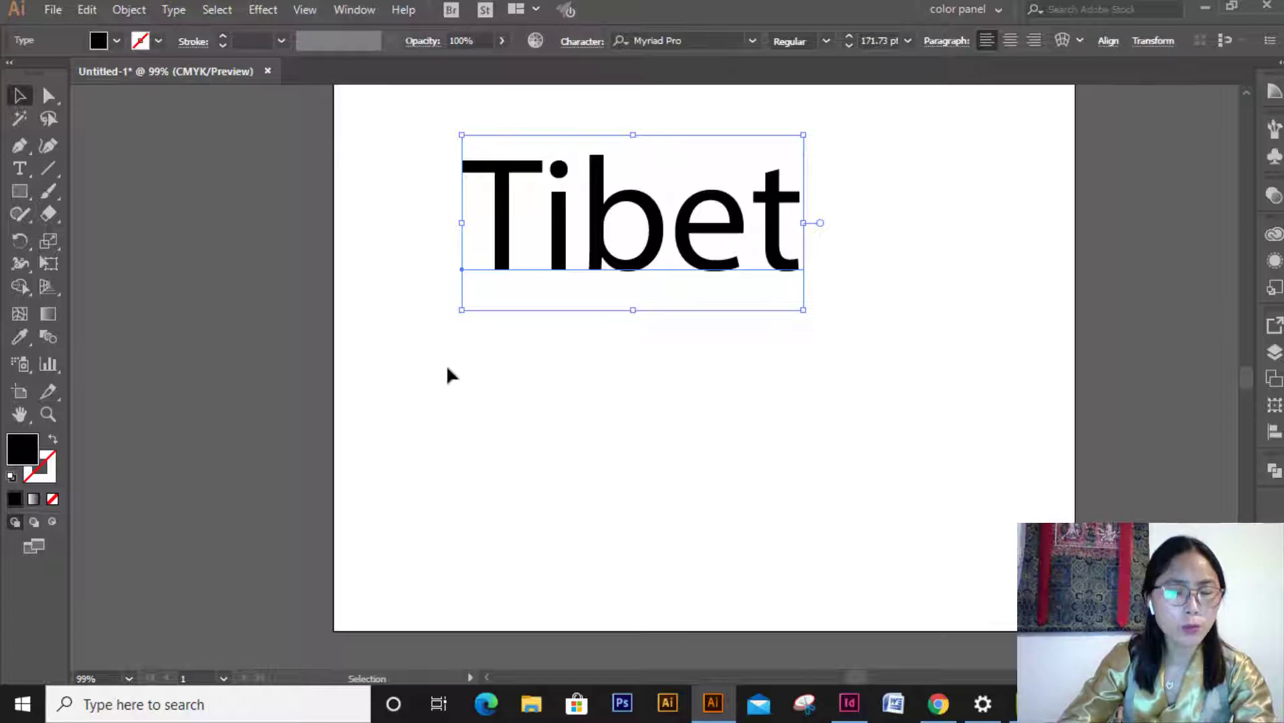
Open the "Tibet" text for editing, reselect it as an object and resize it slightly to about 173 pt.
double_click(803, 272)
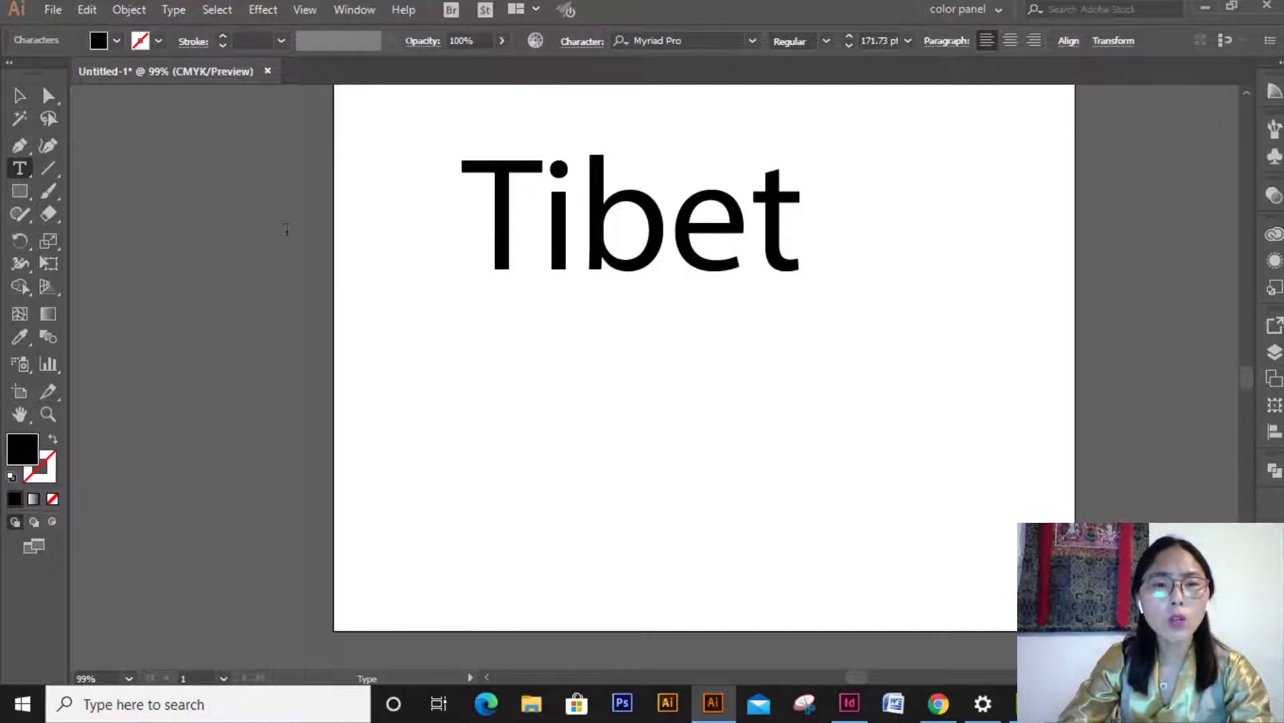
left_click(20, 94)
left_click(633, 247)
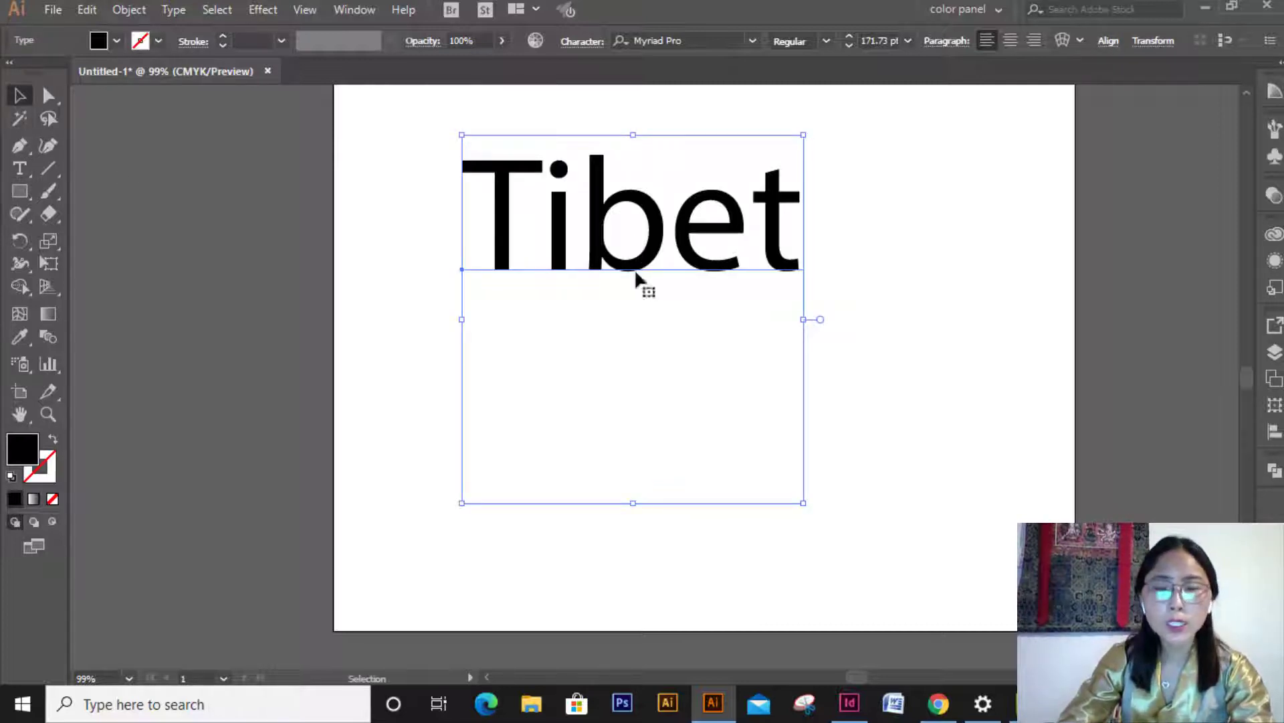
mouse_move(637, 502)
left_mouse_down()
mouse_move(636, 330)
mouse_move(616, 422)
mouse_move(636, 504)
left_mouse_up()
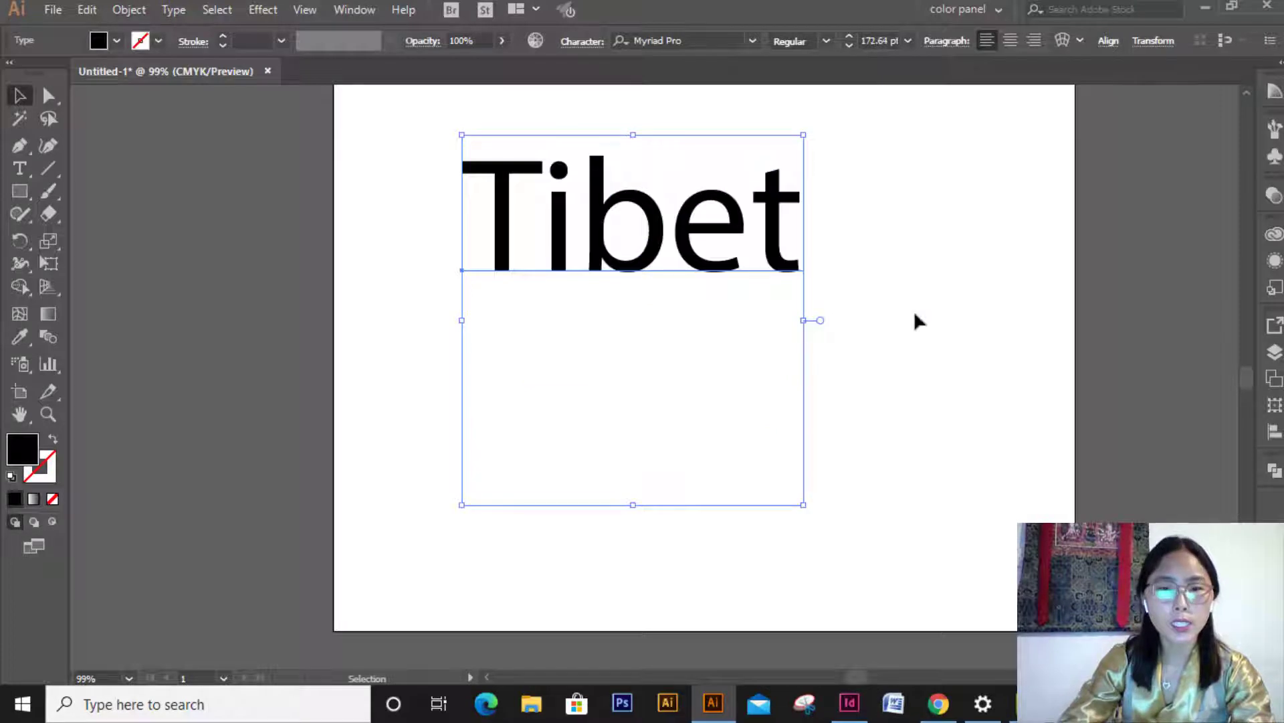
left_click(955, 348)
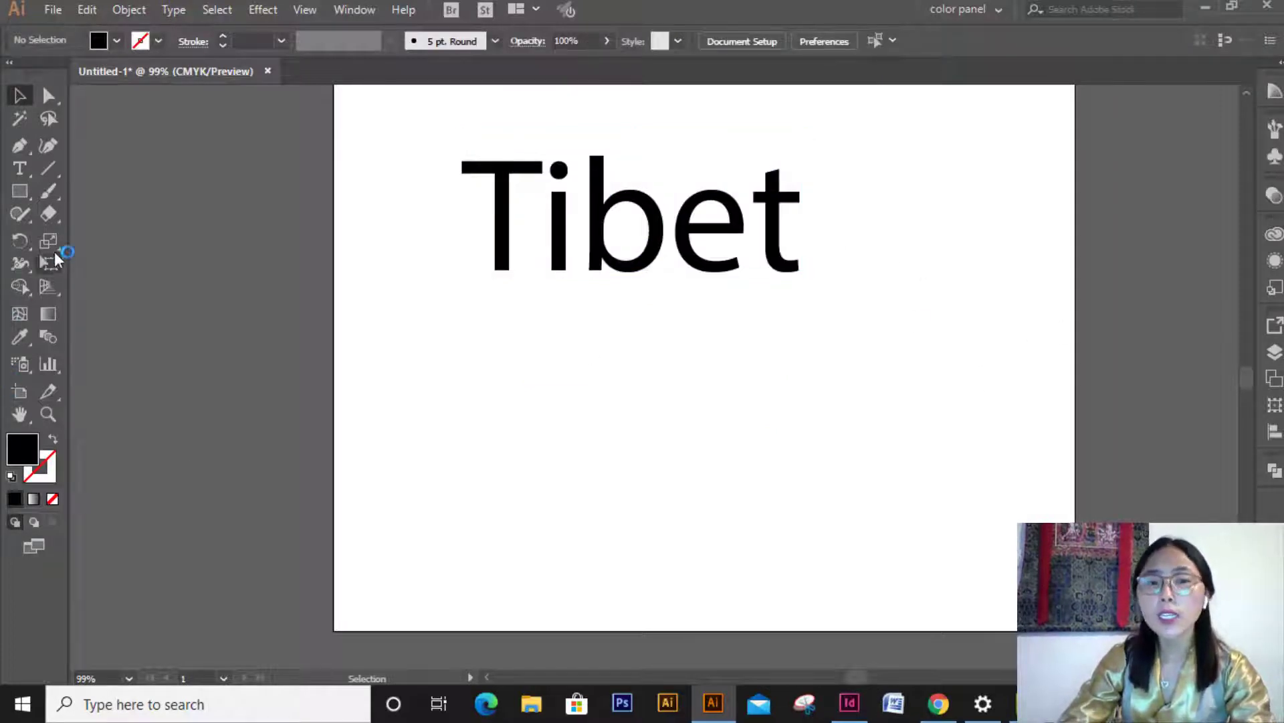
Add the trial point text "sfsdfs" below "Tibet" and delete both text objects from the artboard.
left_click(25, 174)
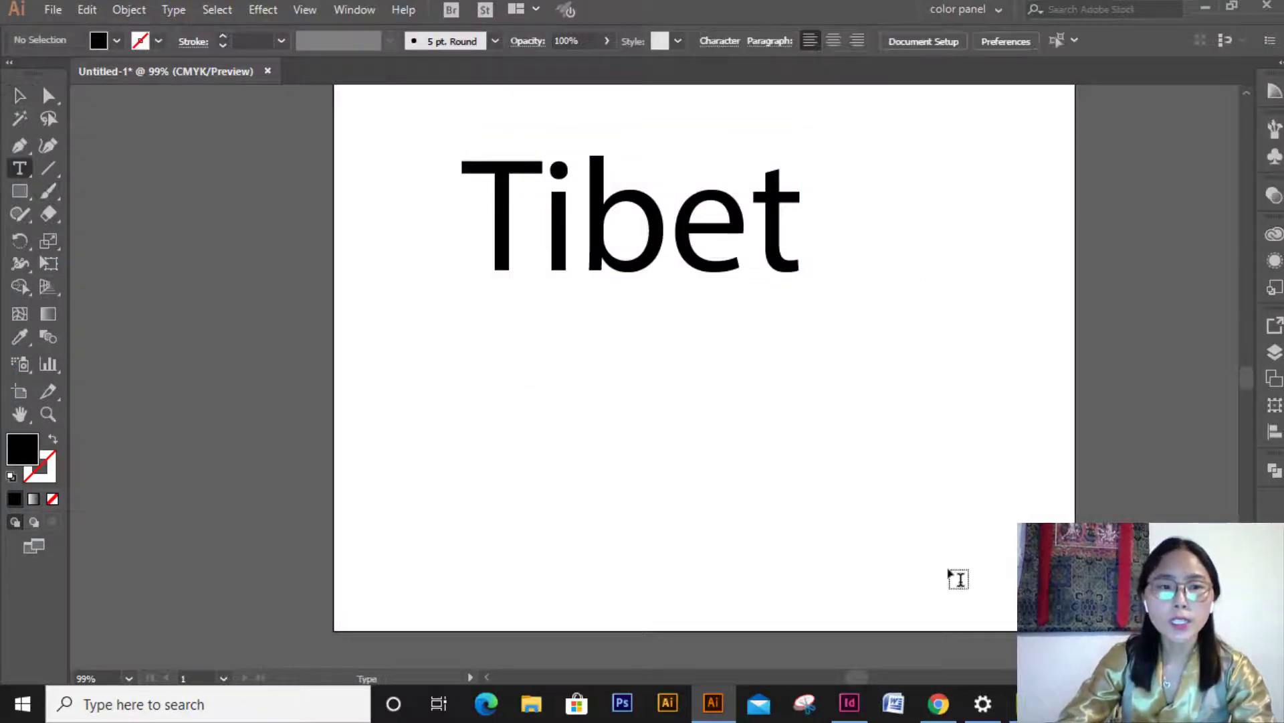
left_click(707, 427)
type("sfsdfs")
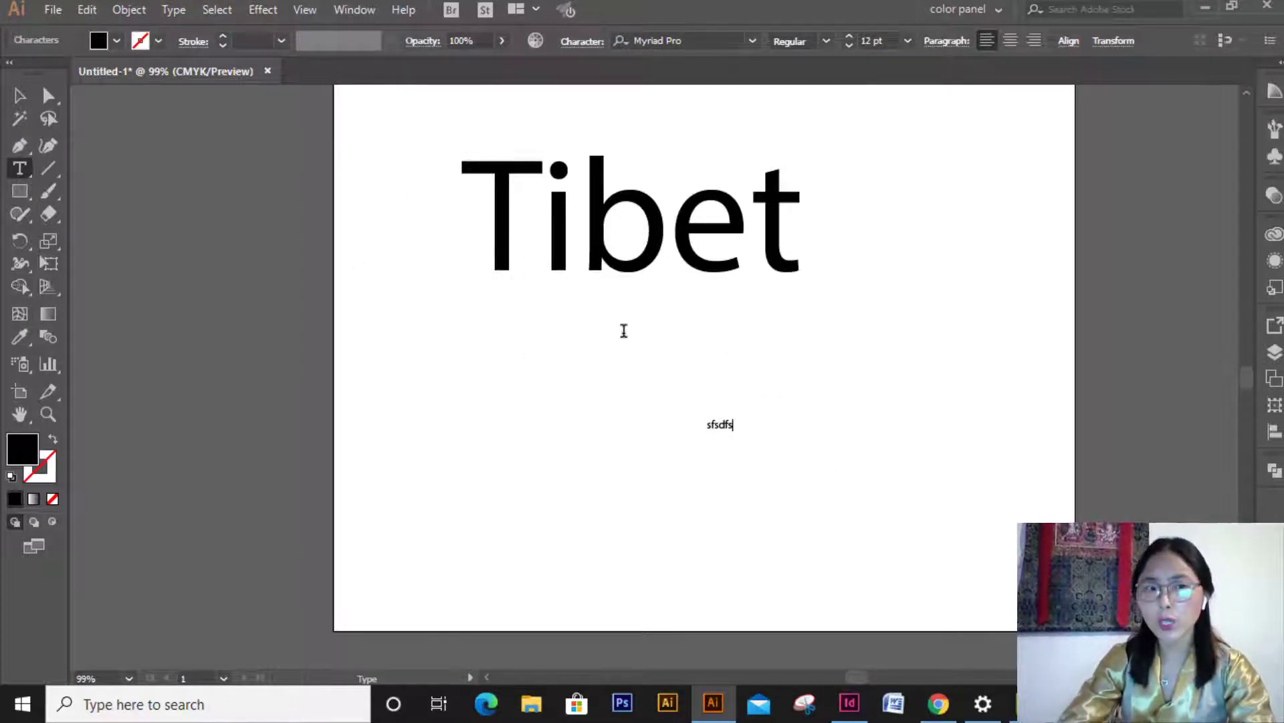
left_click(19, 95)
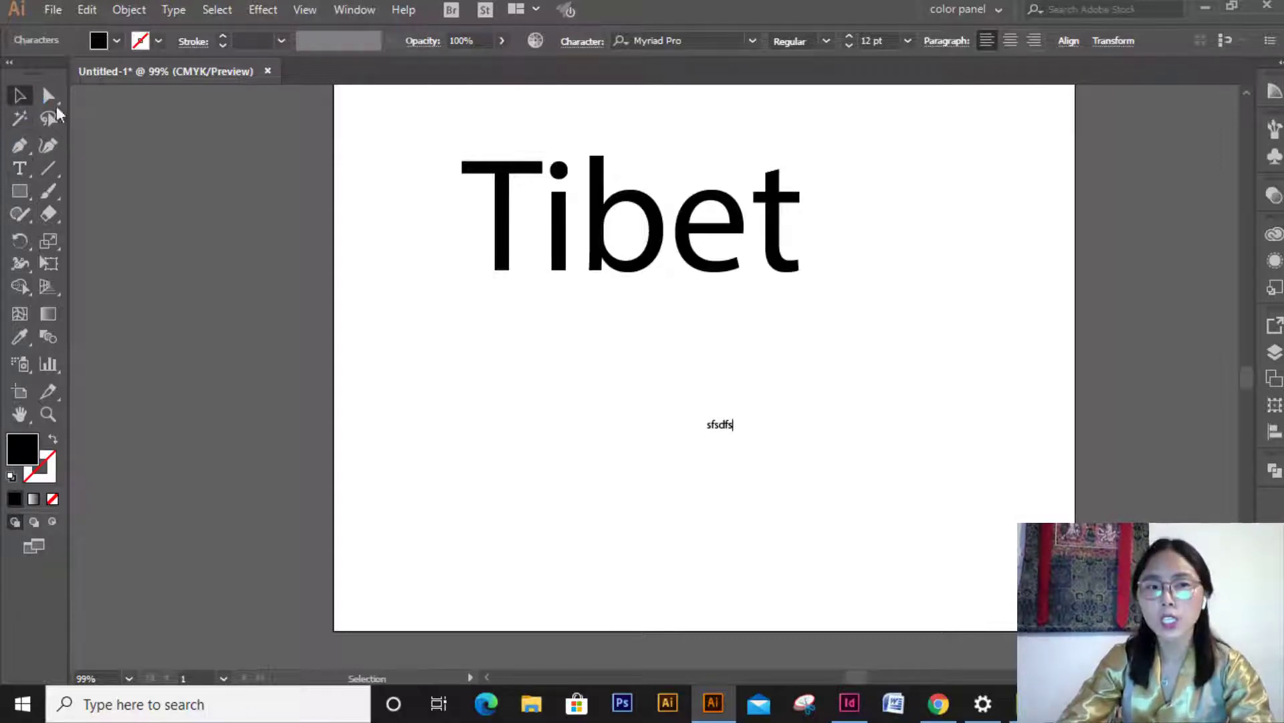
key("Delete")
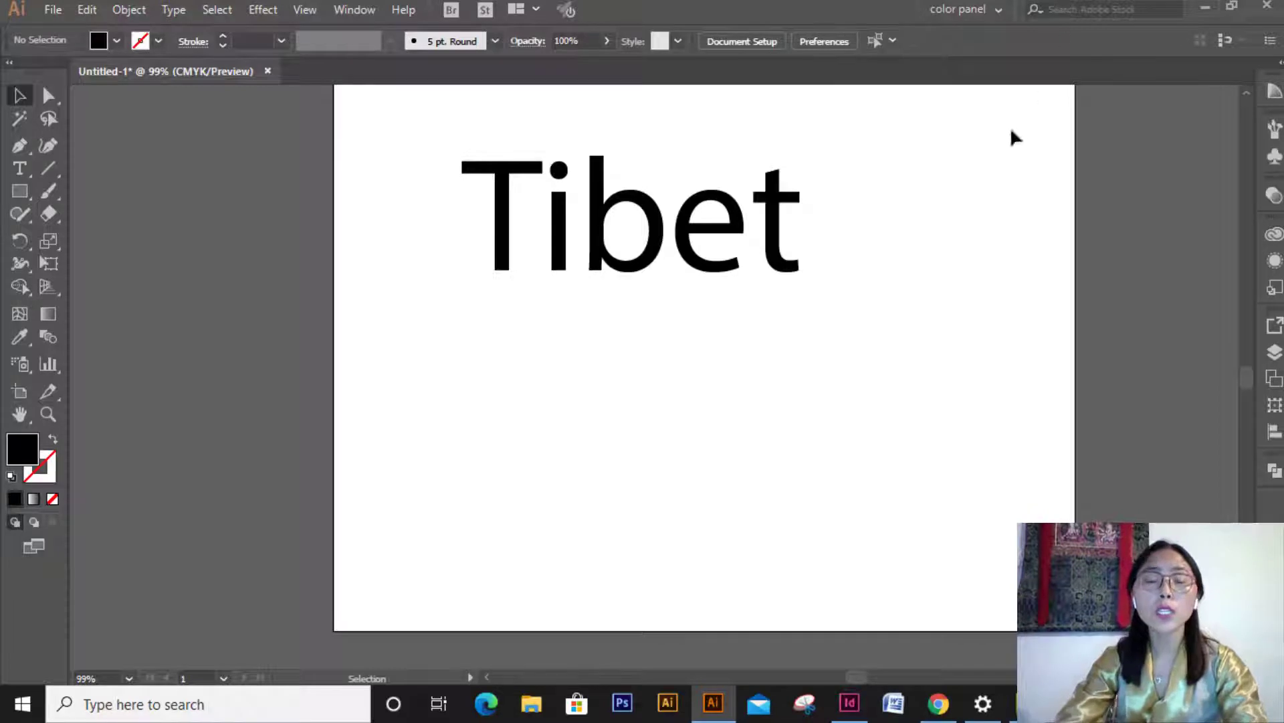
left_click(664, 247)
key("Delete")
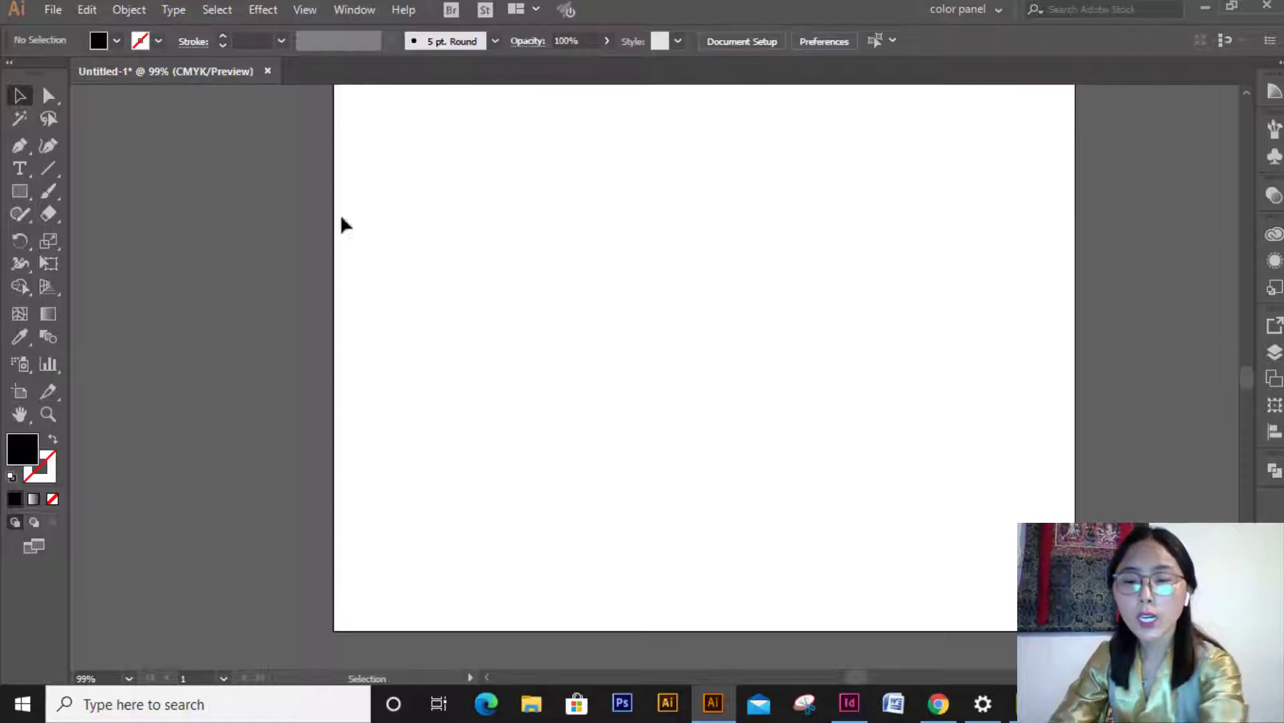
Add point text with the two lines "Tibetksdhfks;" and "hfjkshfsdhfkdhfh", and delete that text object.
left_click(20, 170)
left_click(462, 185)
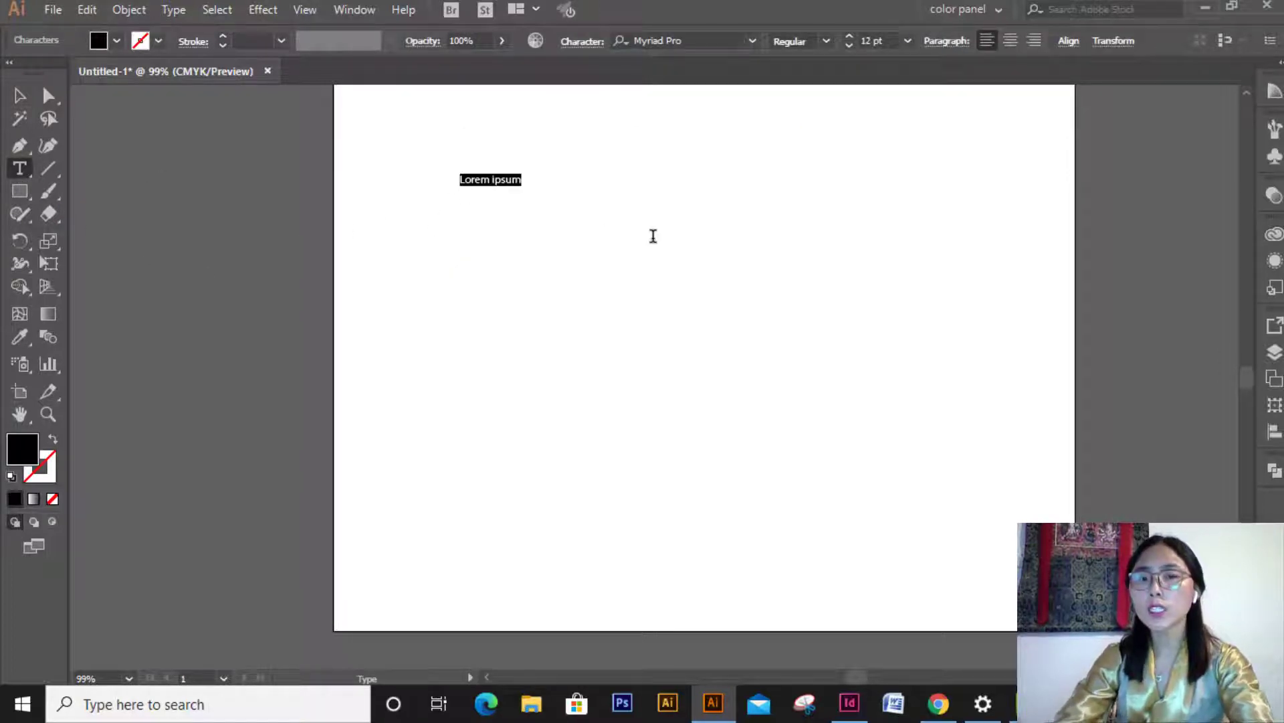
type("Tibe")
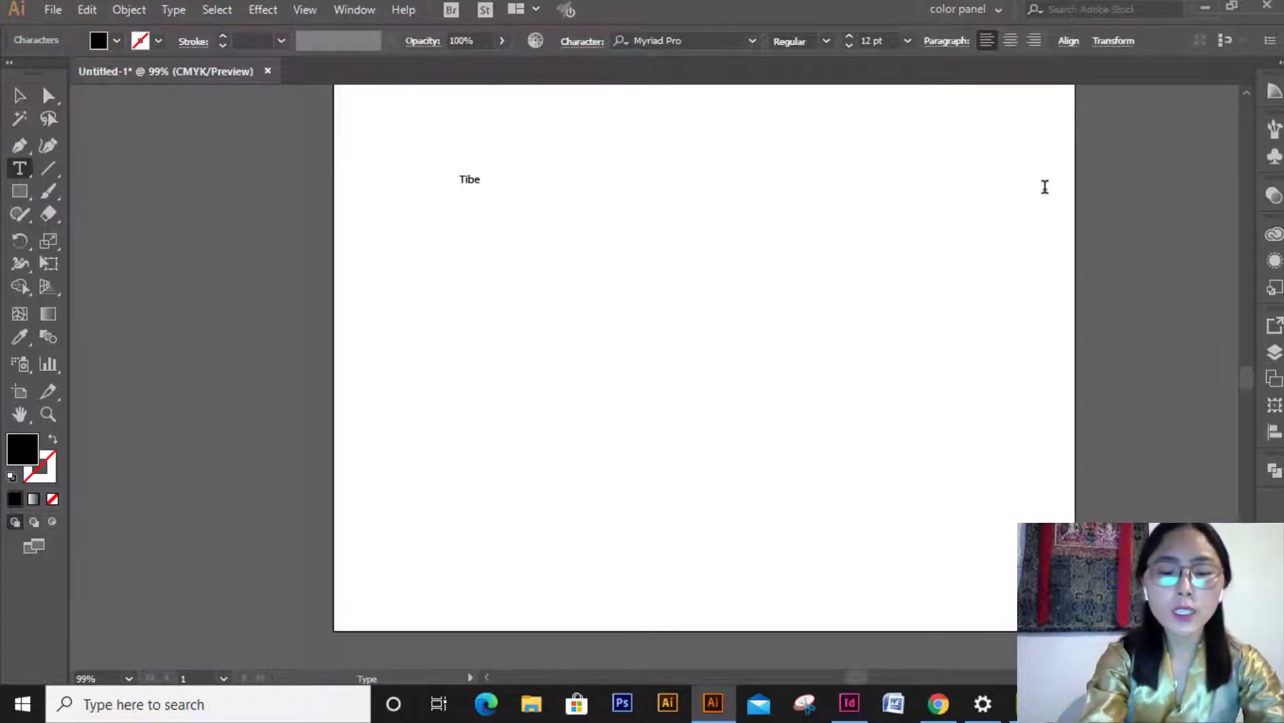
type("tksdhfks;")
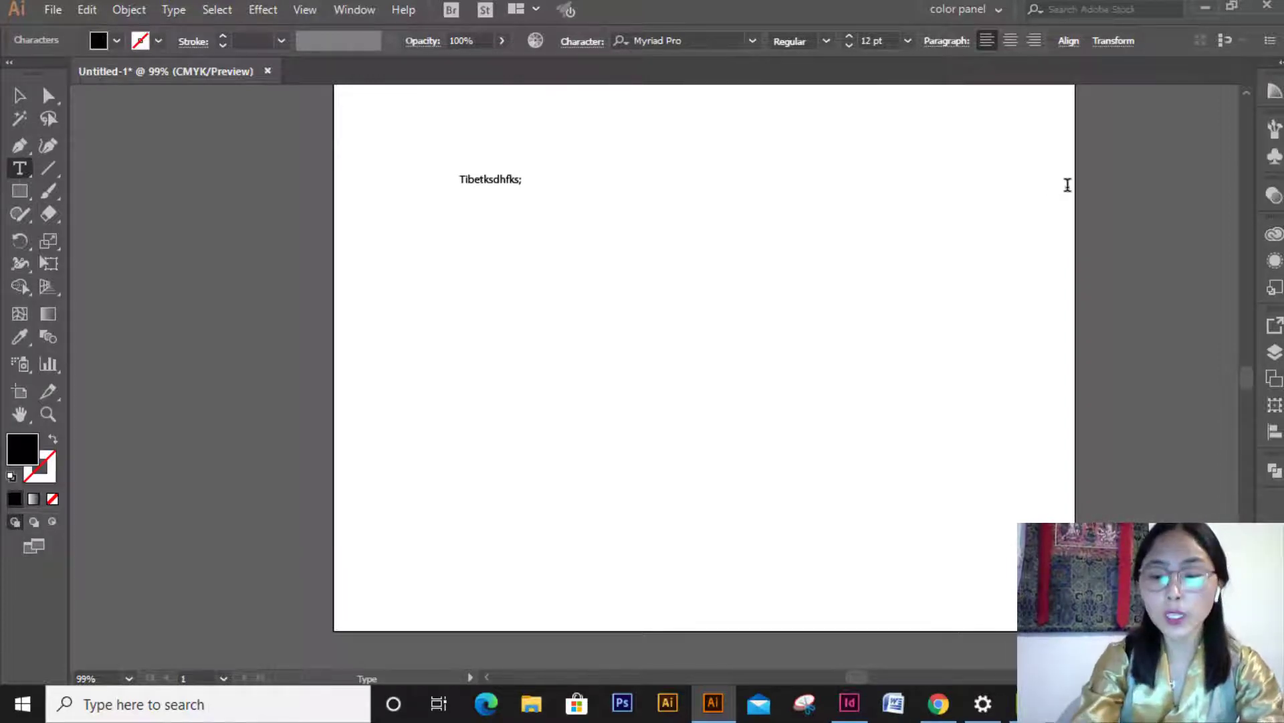
key("Return")
type("hfjkshfsdhfkdhfh")
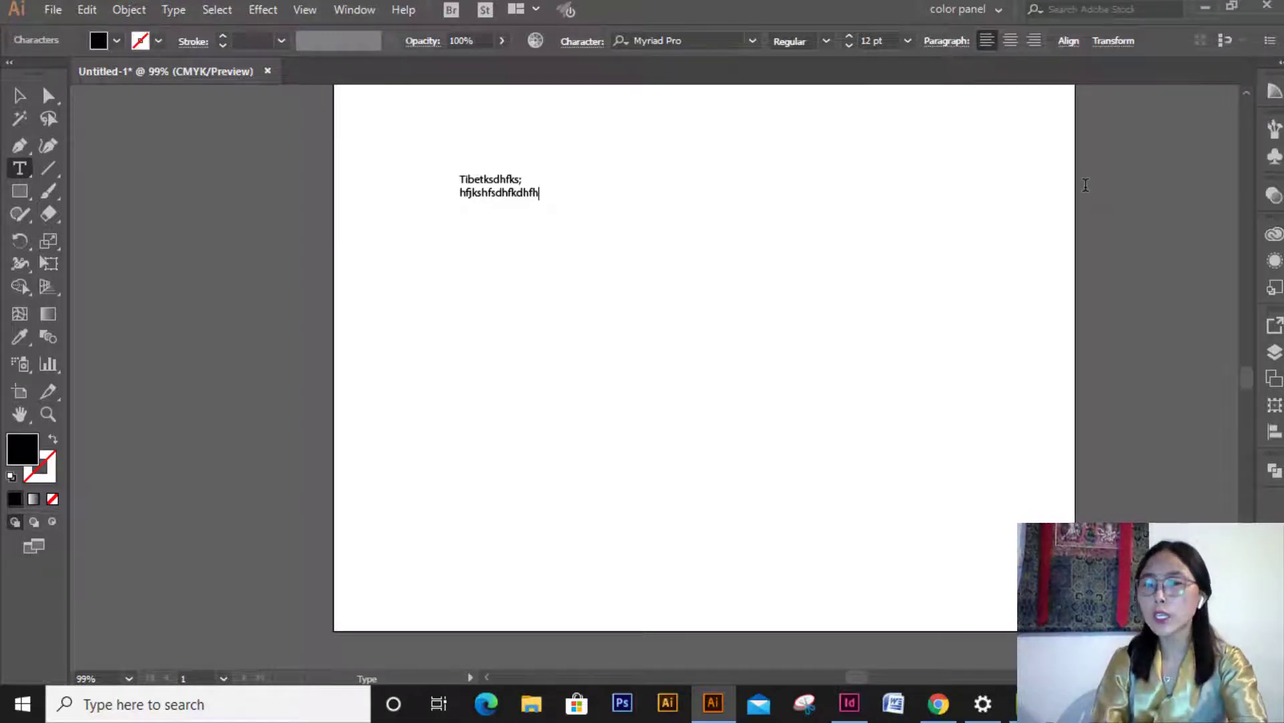
left_click(19, 93)
key("Delete")
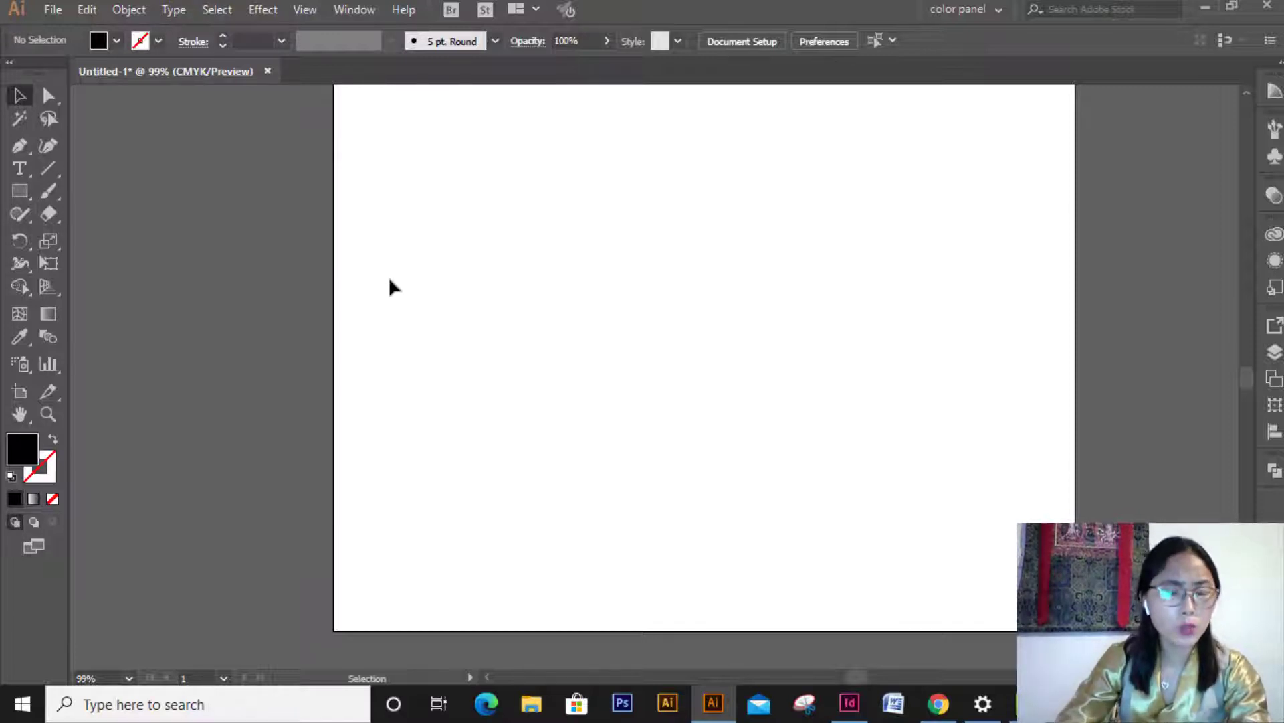
Create a tall area text box filled with placeholder text on the left half of the artboard using the Type Tool.
left_click(23, 170)
left_click(23, 168)
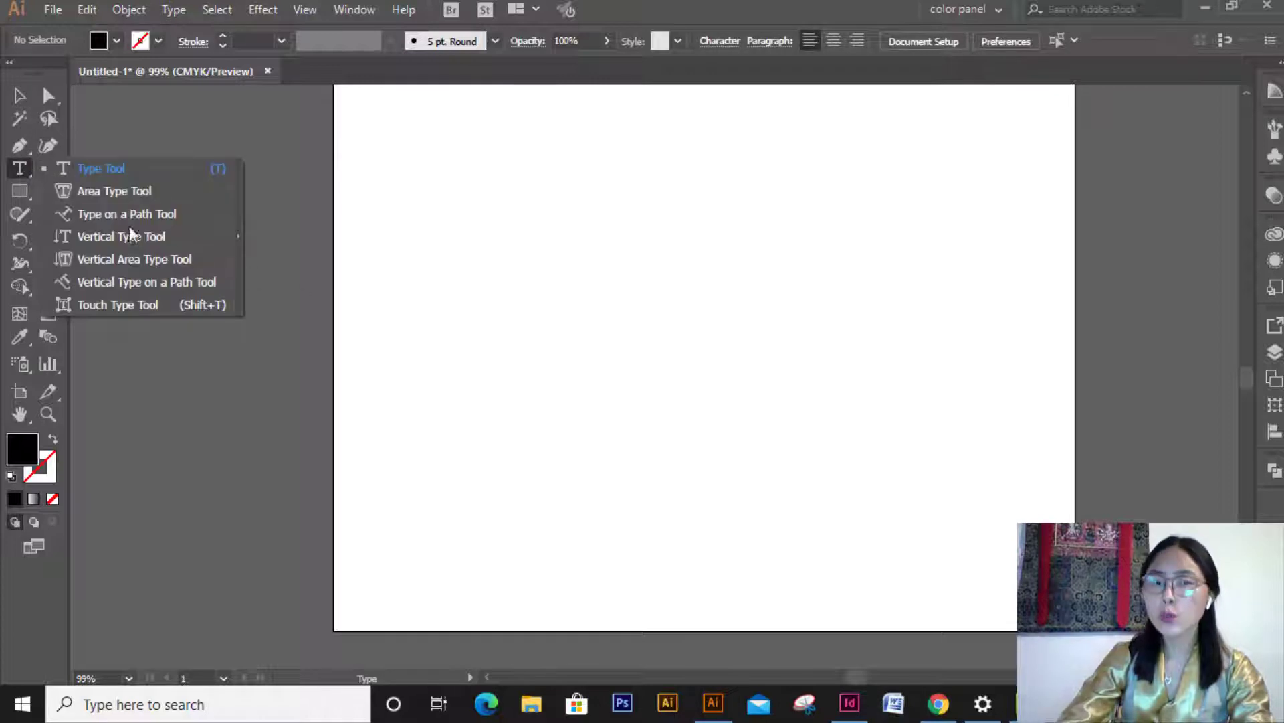
left_click(131, 167)
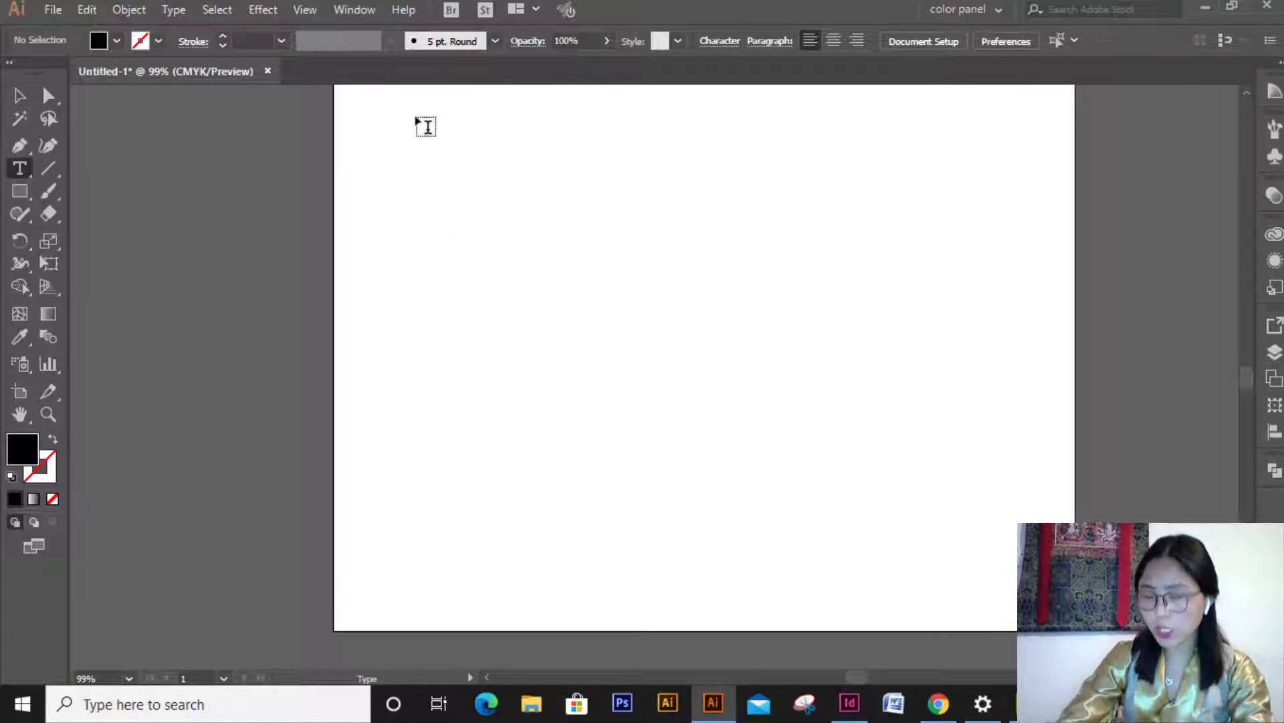
left_click_drag(386, 119, 693, 556)
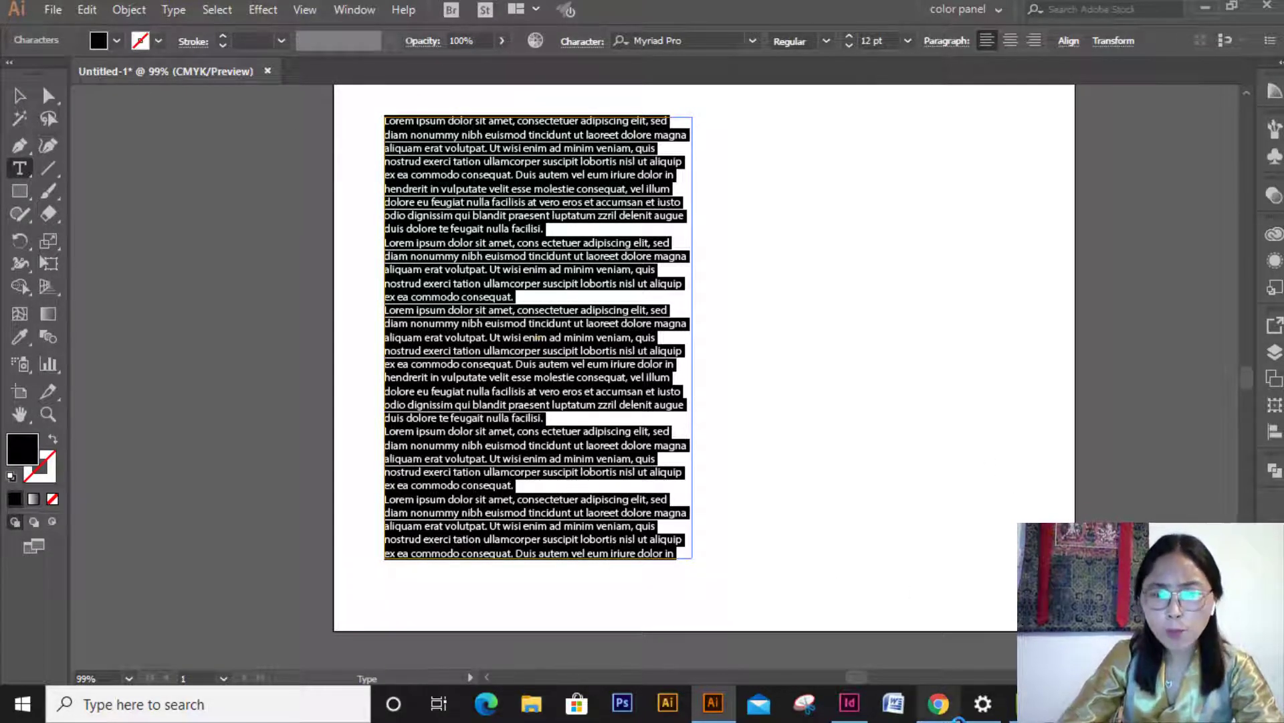
Switch to Chrome and examine the explanation of Lorem Ipsum placeholder text on lipsum.com.
left_click(941, 709)
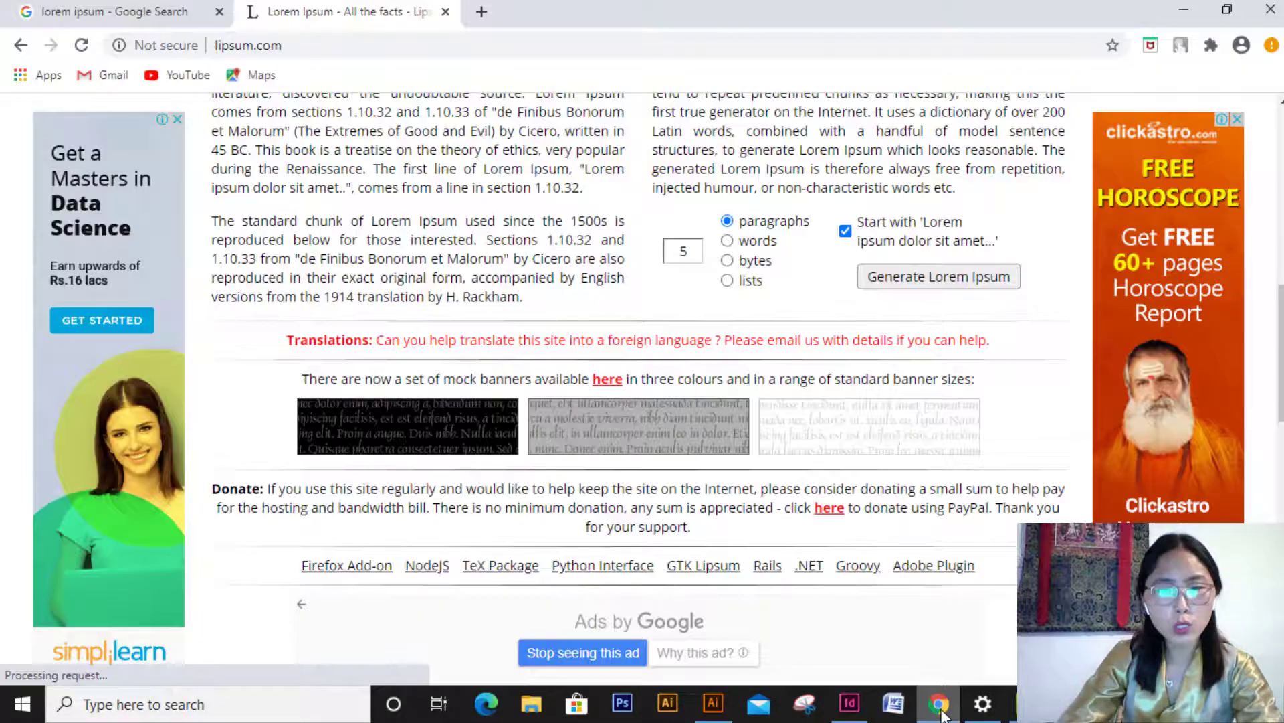
scroll(437, 409, "up", 10)
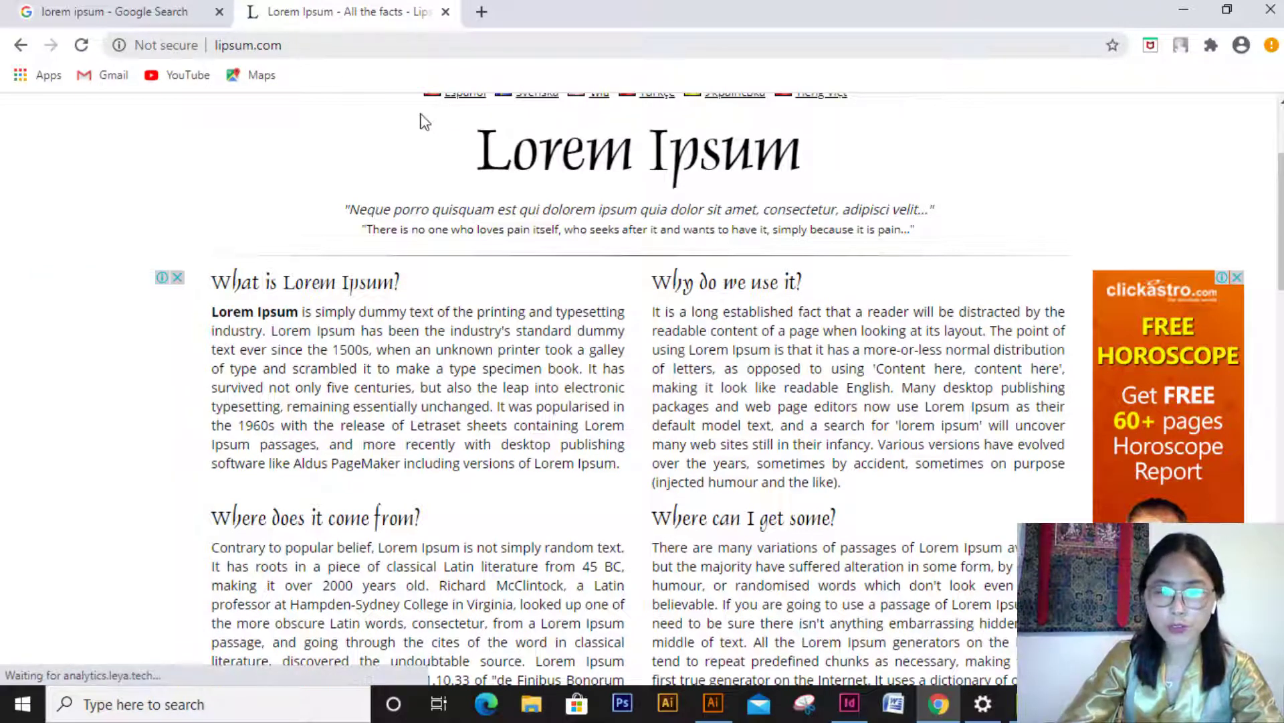
left_click(642, 508)
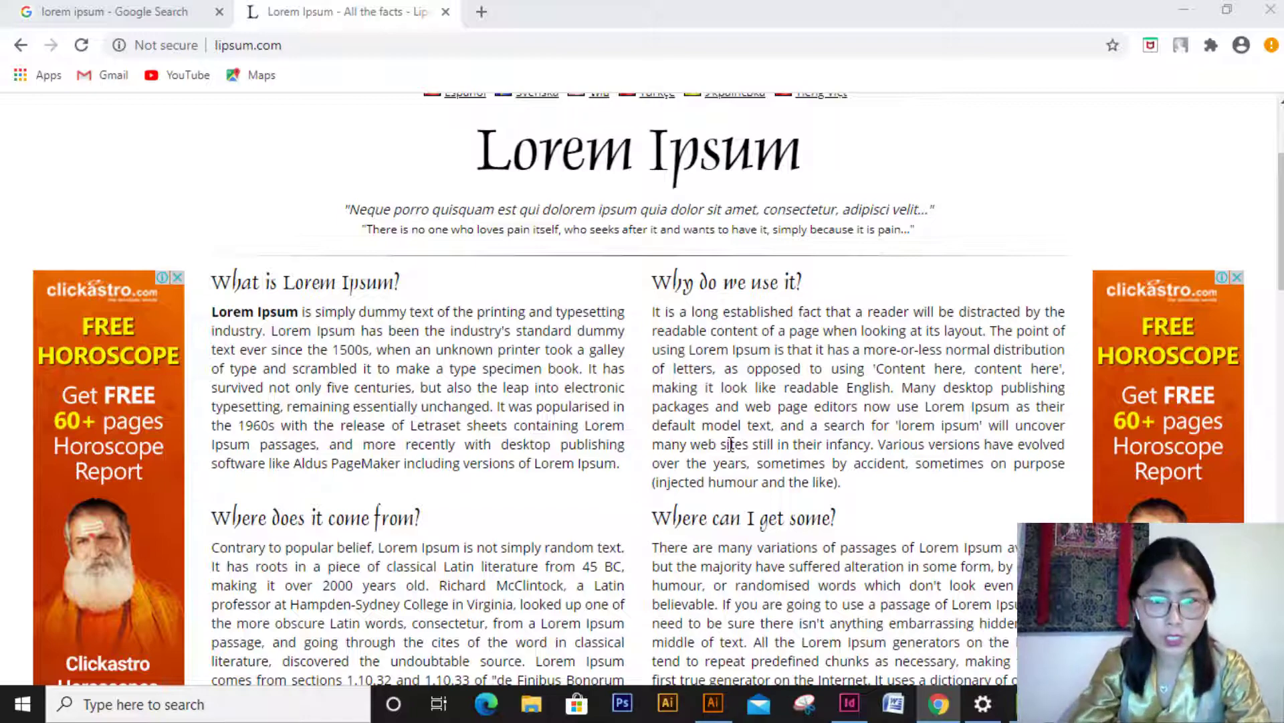
Generate 3 paragraphs of placeholder text on lipsum.com, starting with 'Lorem ipsum dolor sit amet...', and look through the generated text.
scroll(731, 444, "down", 1)
scroll(731, 444, "down", 6)
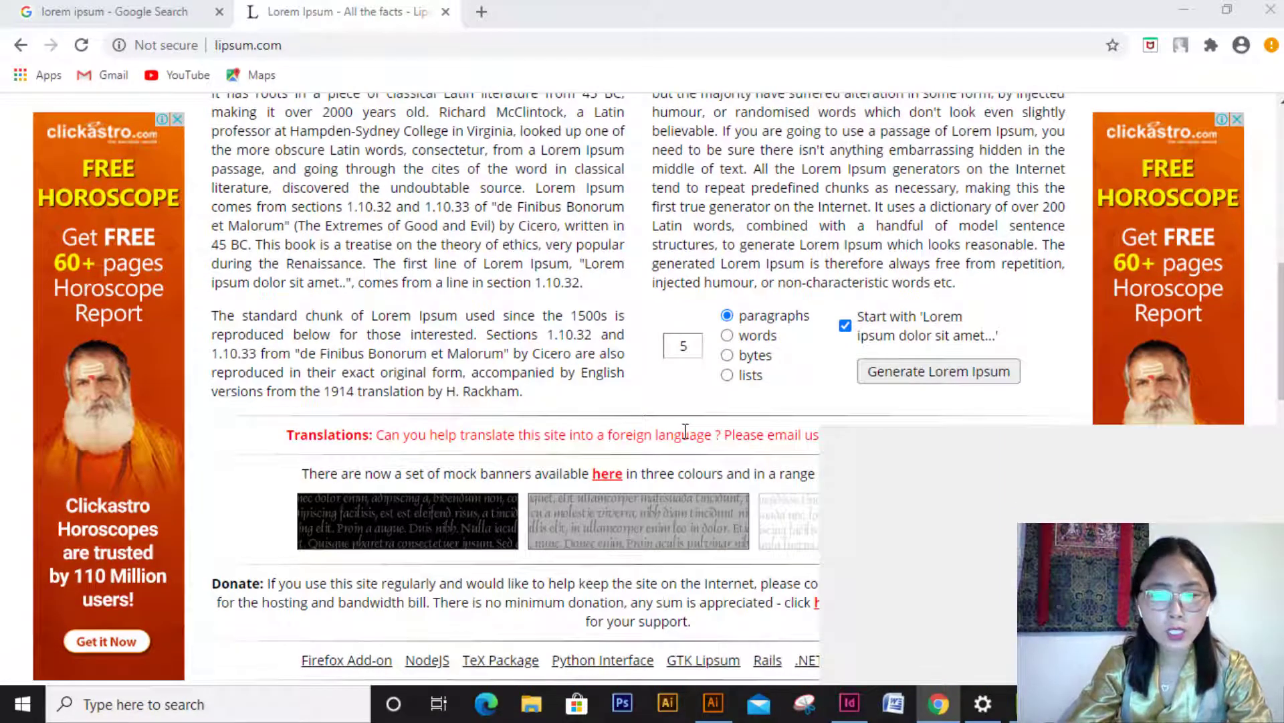
scroll(722, 425, "down", 5)
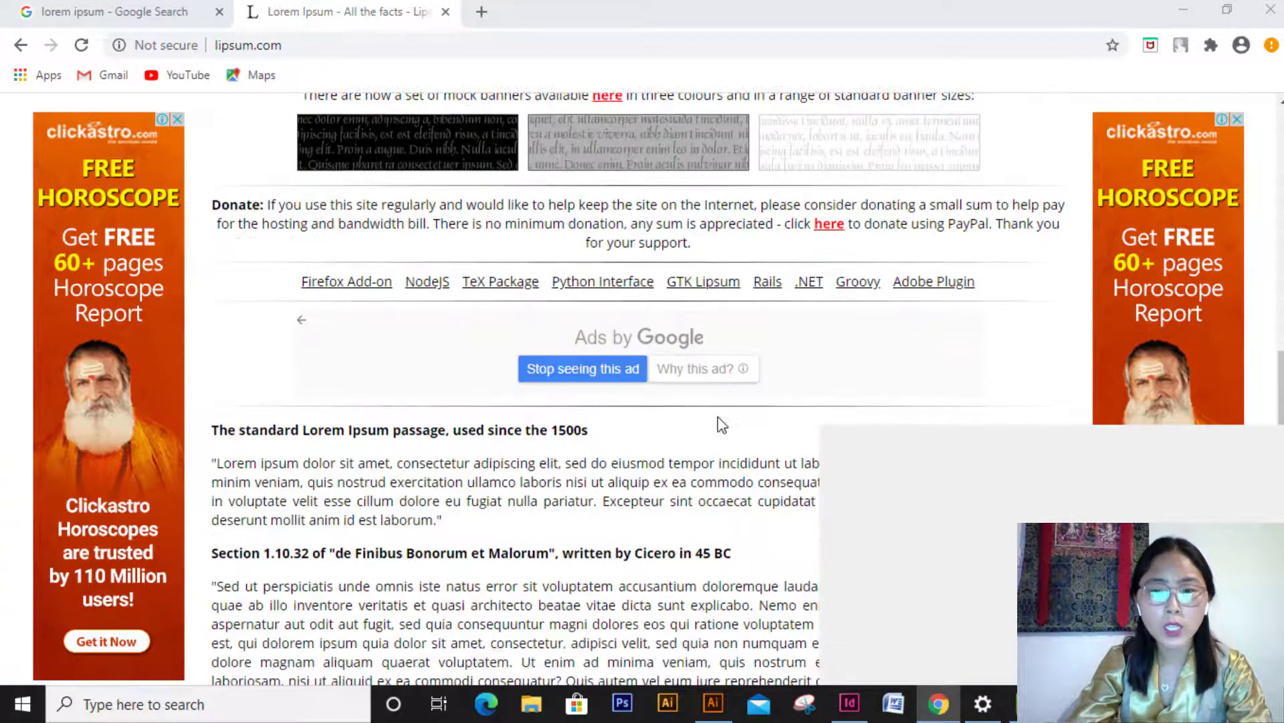
scroll(689, 368, "up", 3)
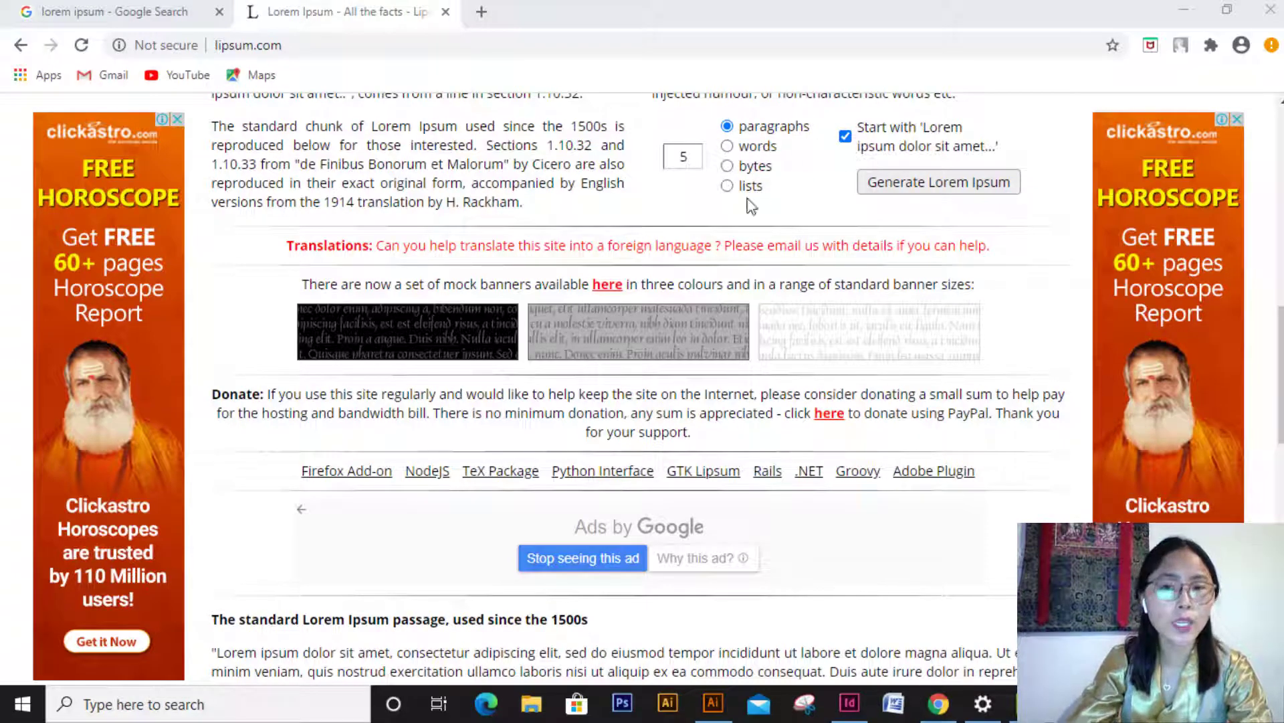
double_click(694, 157)
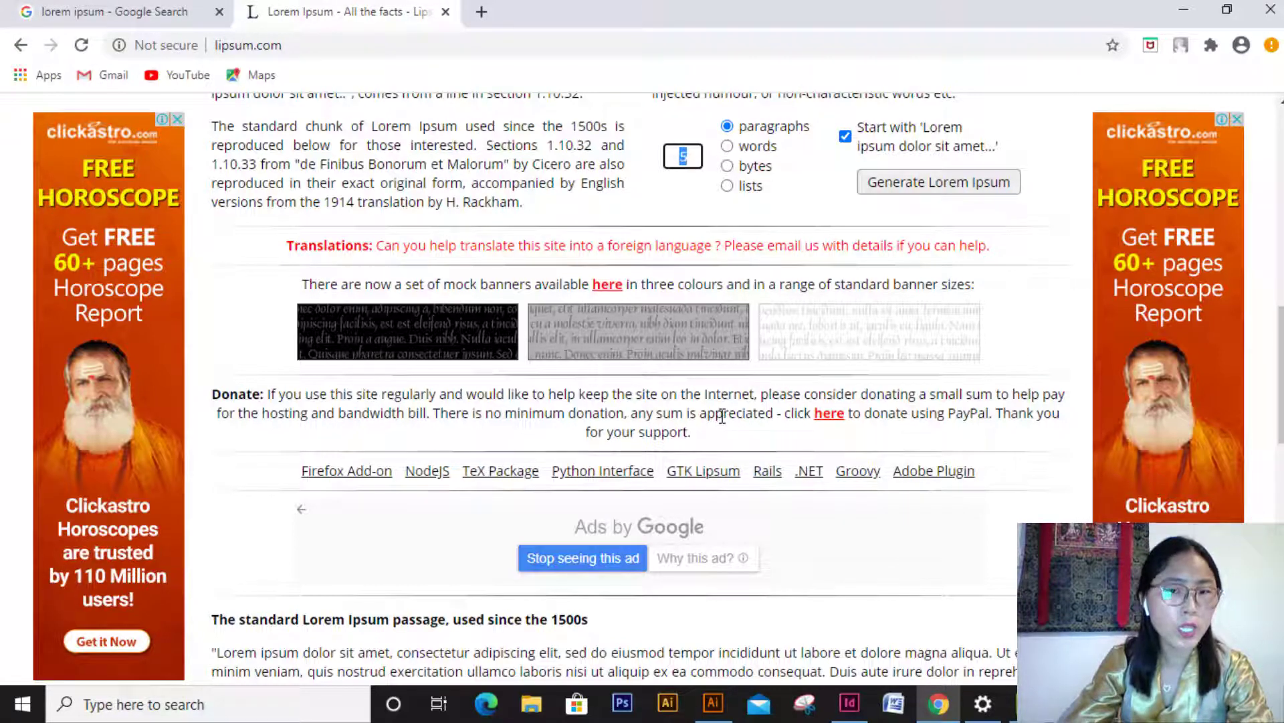
type("3")
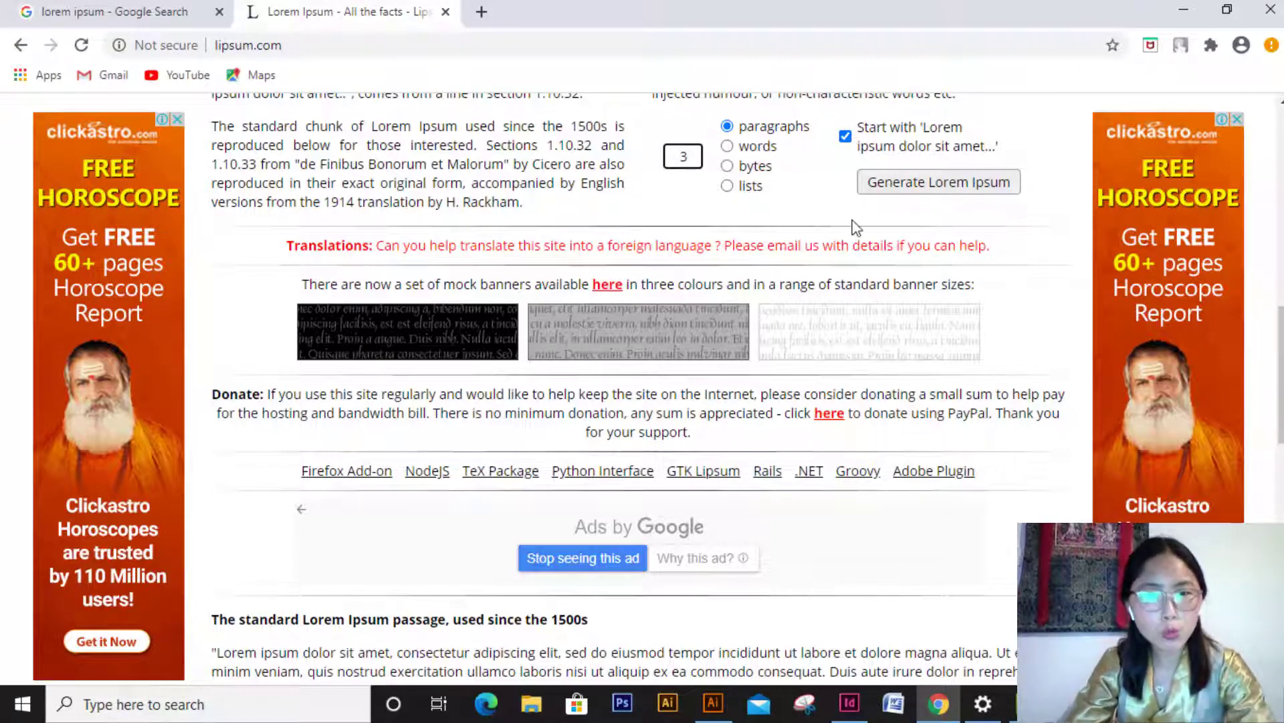
left_click(878, 186)
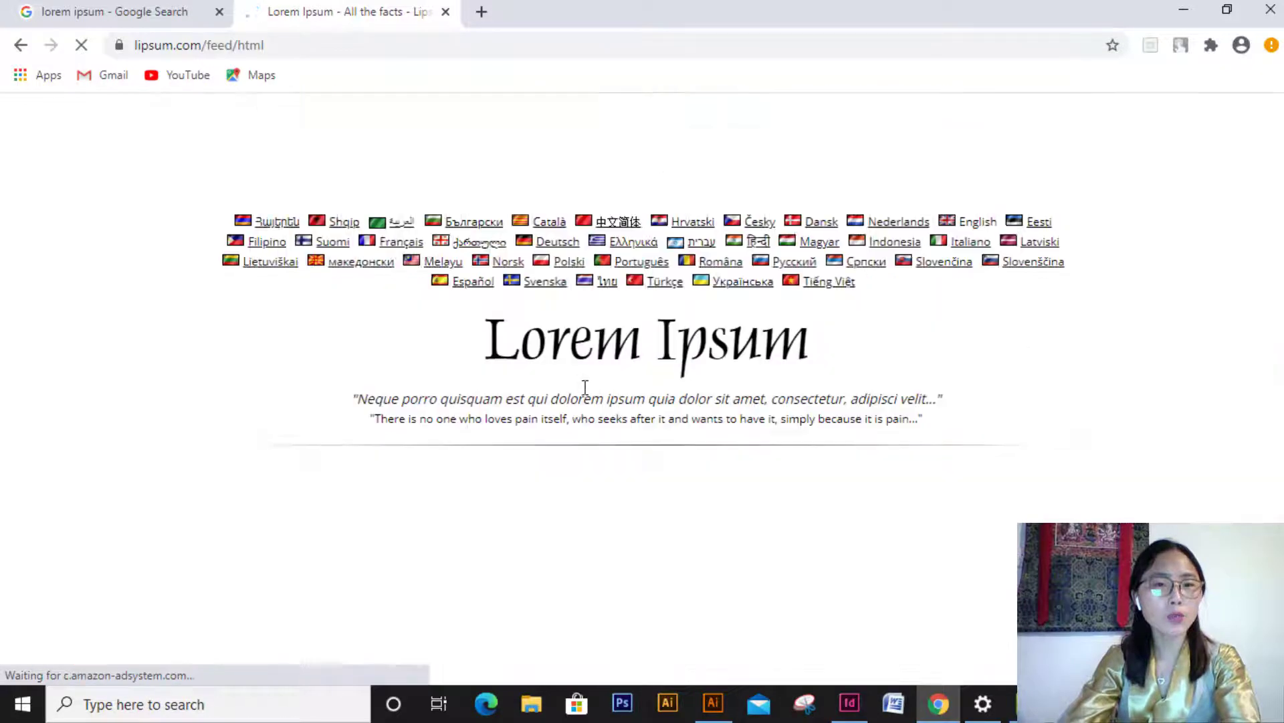
scroll(598, 490, "down", 2)
scroll(594, 443, "down", 1)
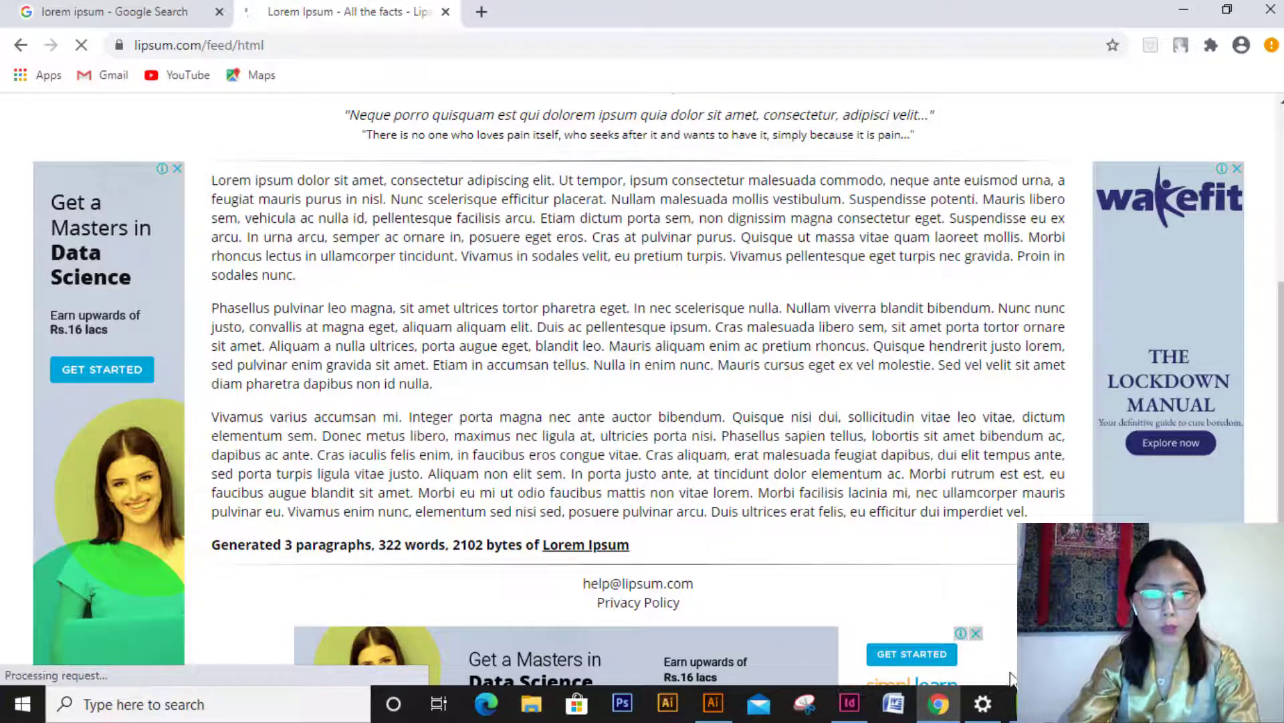
Switch to Illustrator and draw a second, narrower area text box of placeholder text on the right half of the artboard.
left_click(713, 704)
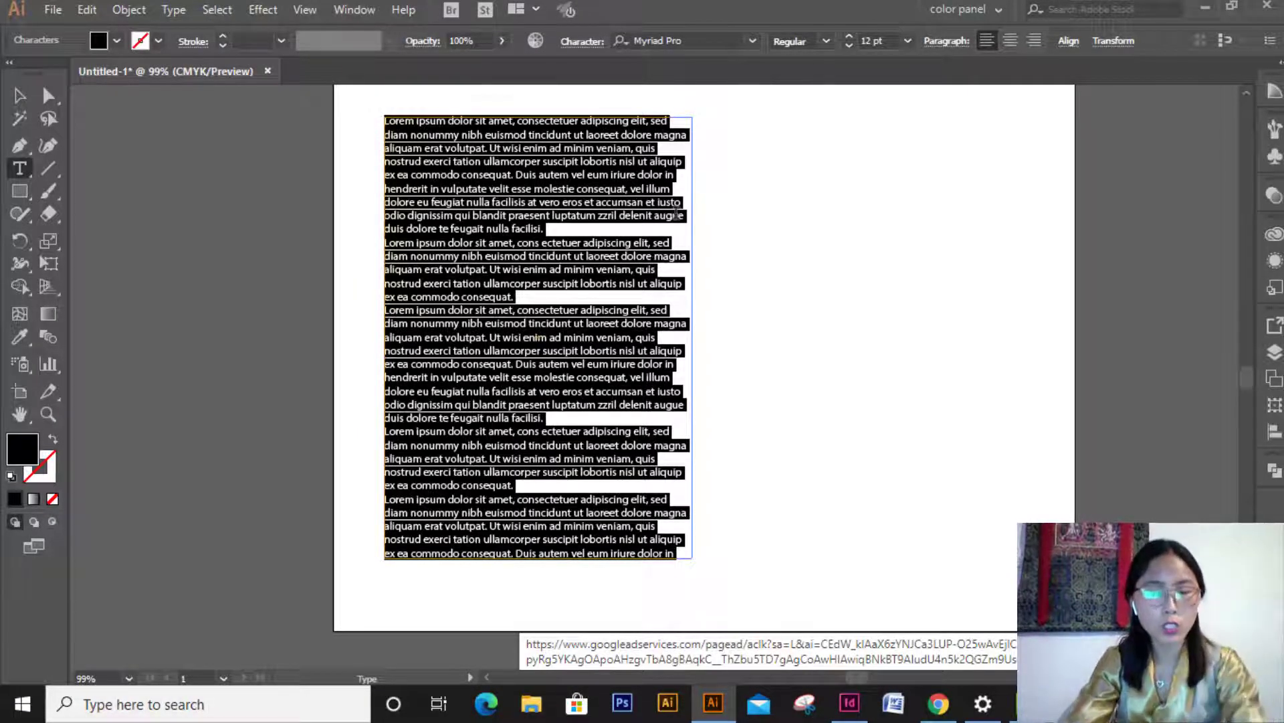
scroll(564, 287, "up", 2)
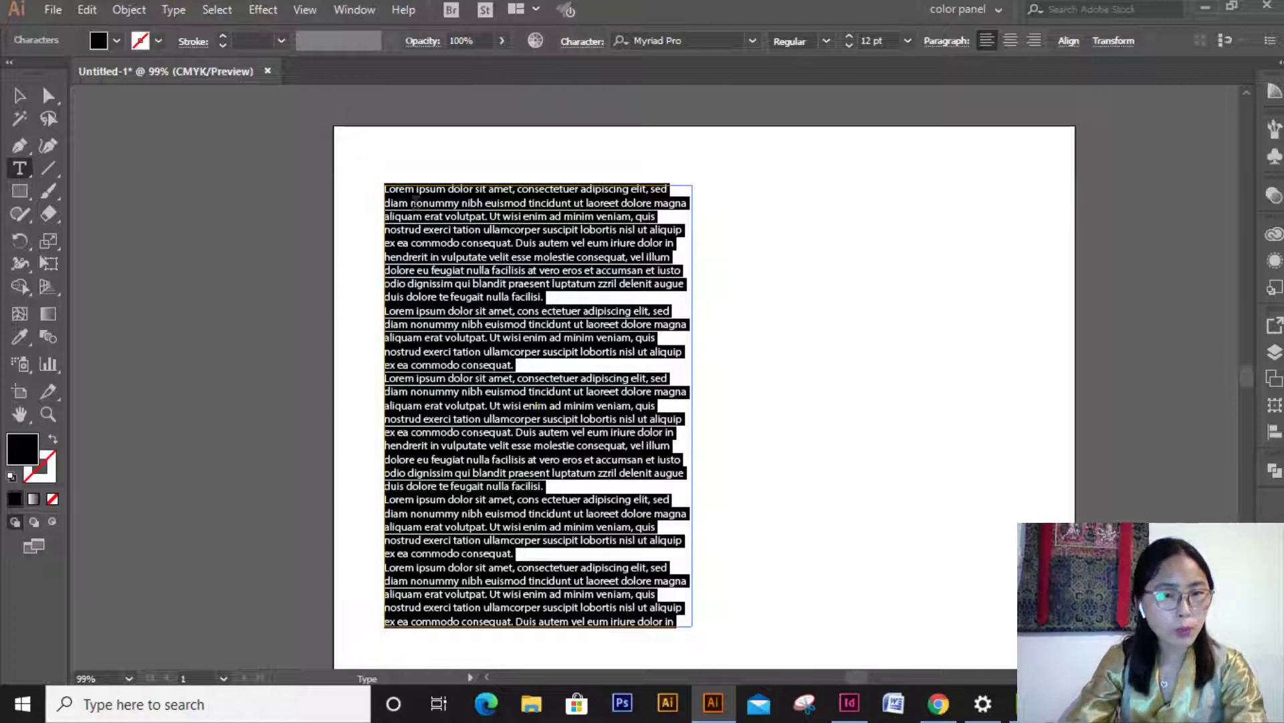
left_click(24, 165)
left_click(18, 95)
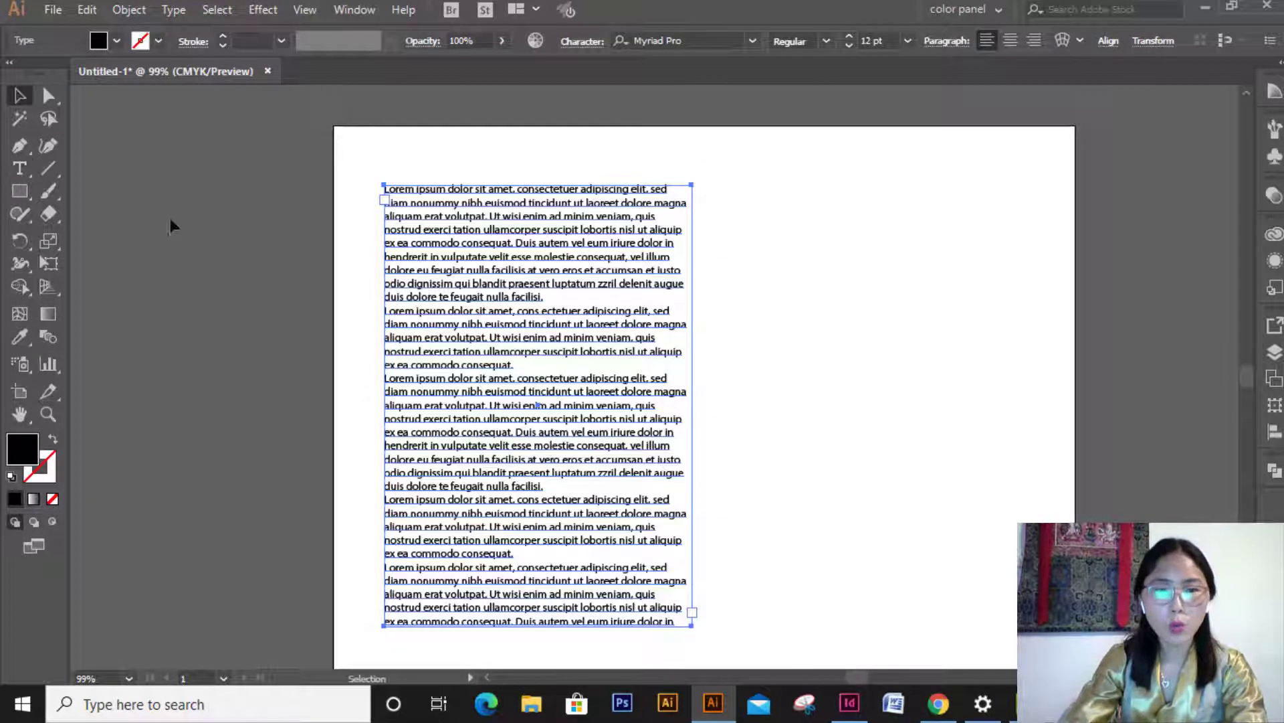
left_click(24, 169)
left_click_drag(758, 199, 966, 552)
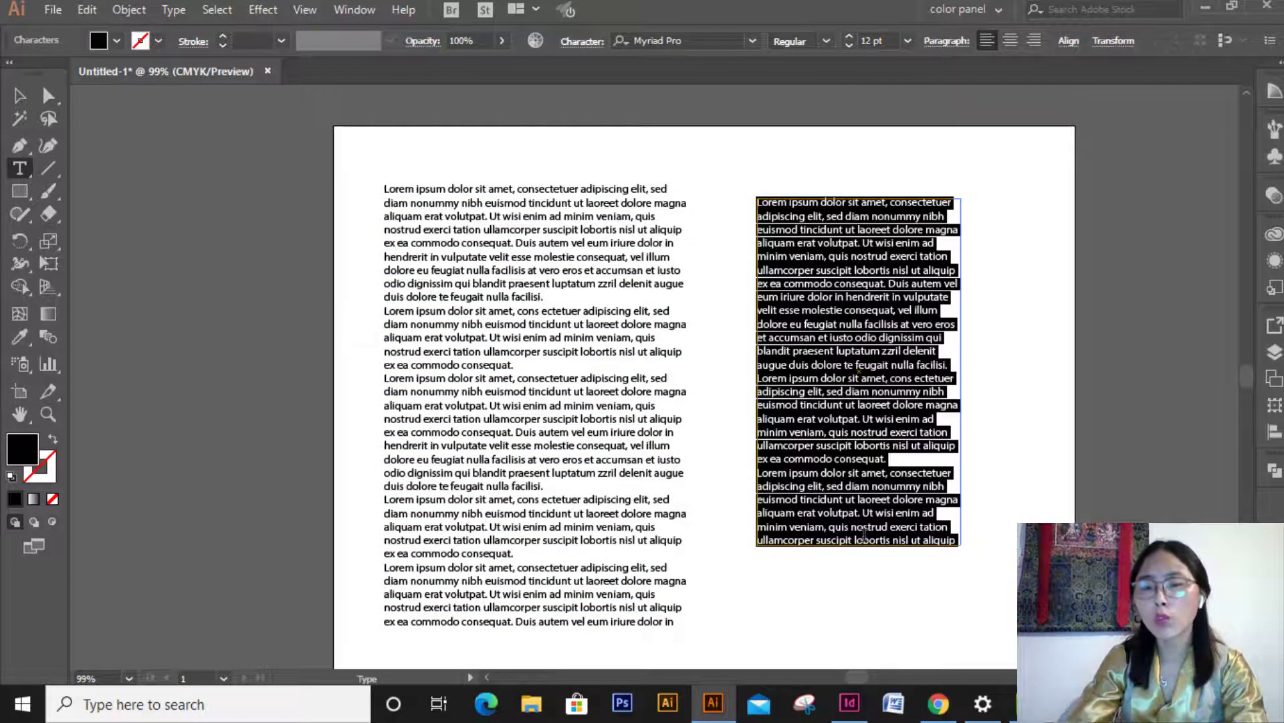
Delete both placeholder area text boxes from the artboard.
left_click(31, 96)
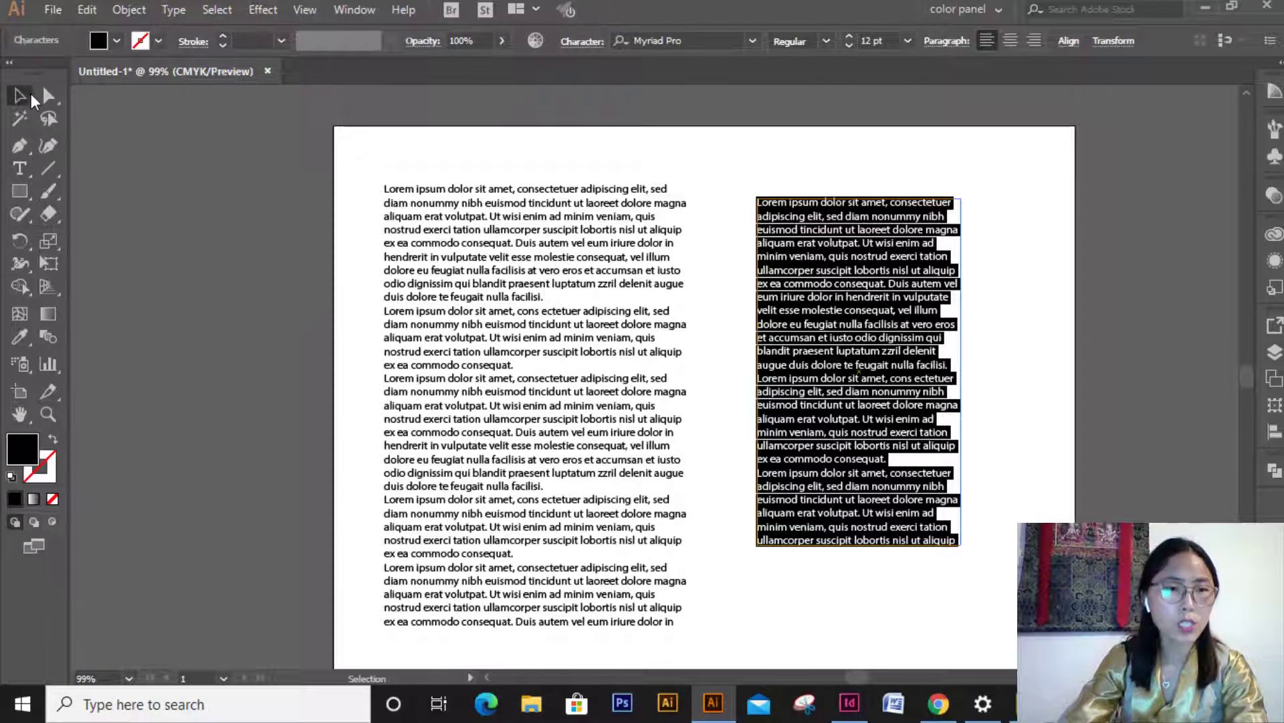
key("Delete")
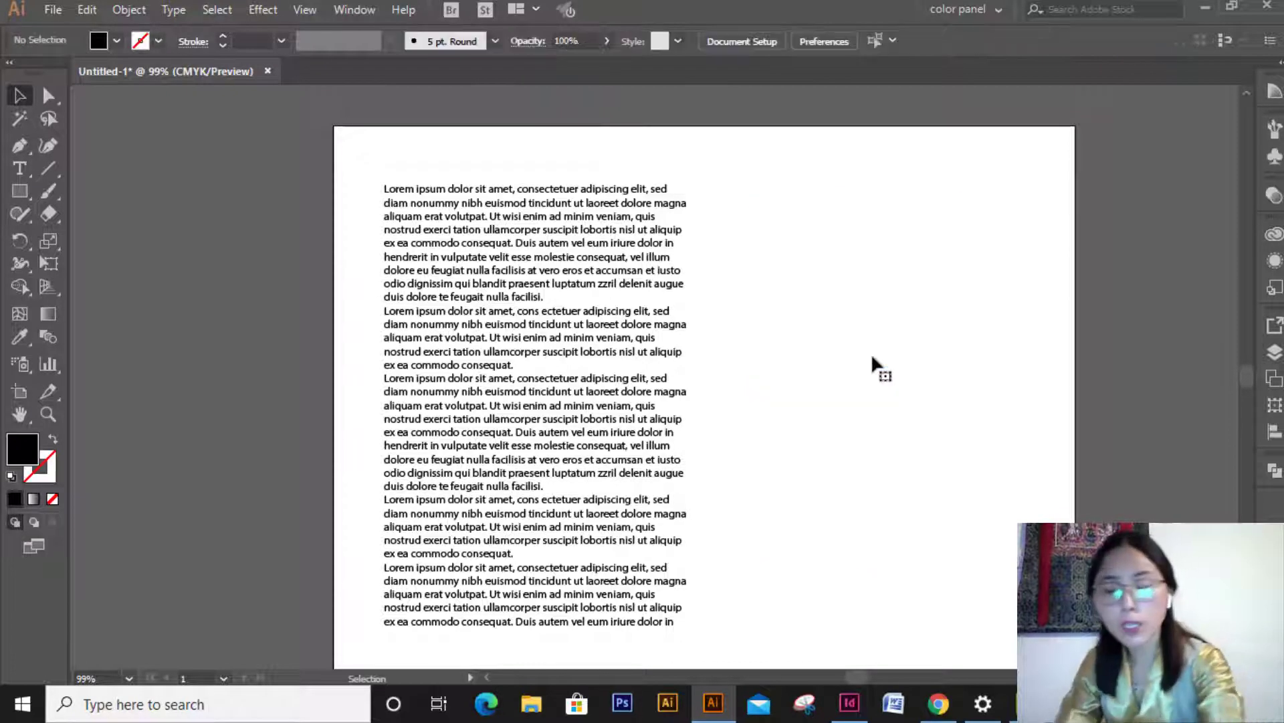
left_click(643, 433)
key("Delete")
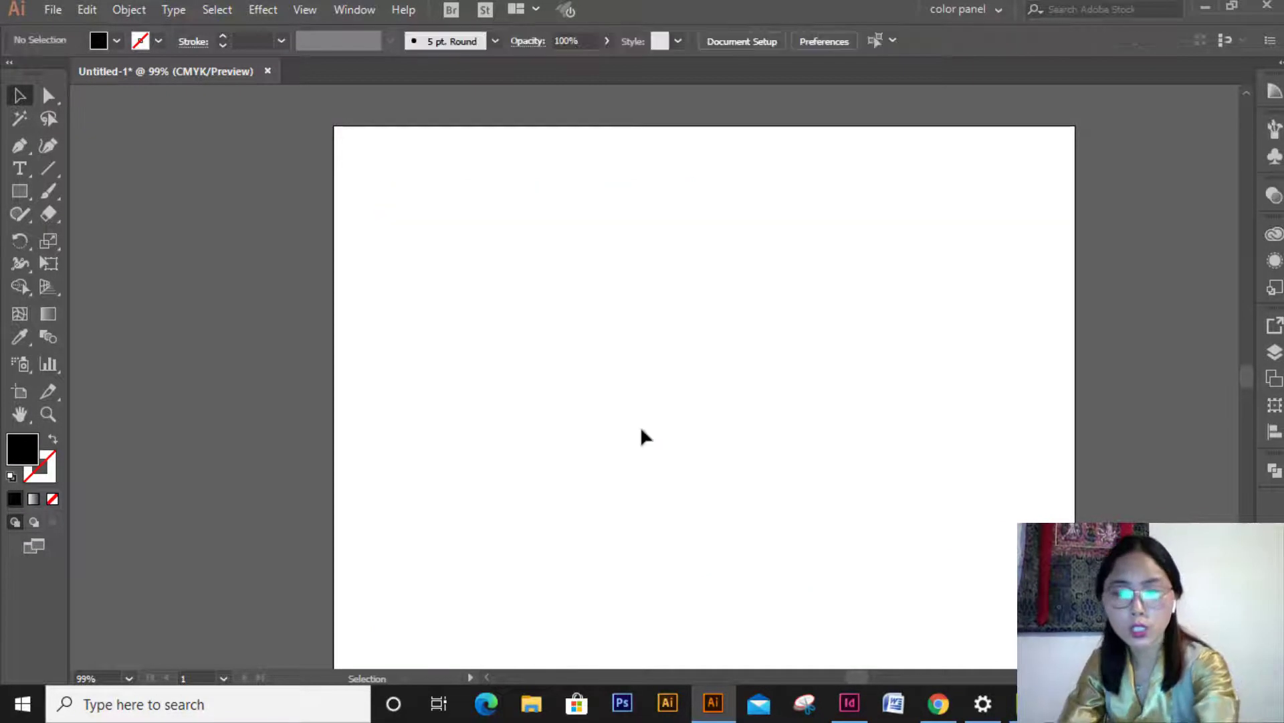
Add the point text "Tibet" in the upper-left part of the artboard with the Type Tool.
left_click(19, 168)
left_click(508, 267)
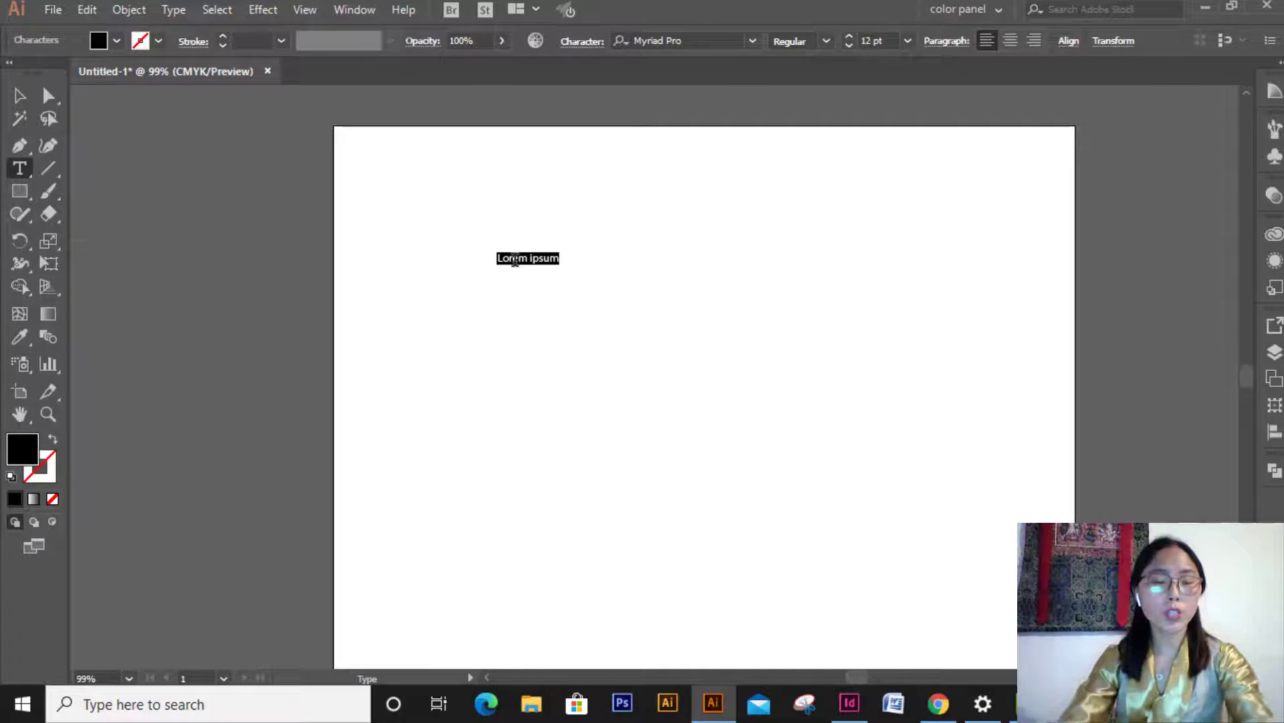
type("Tibet")
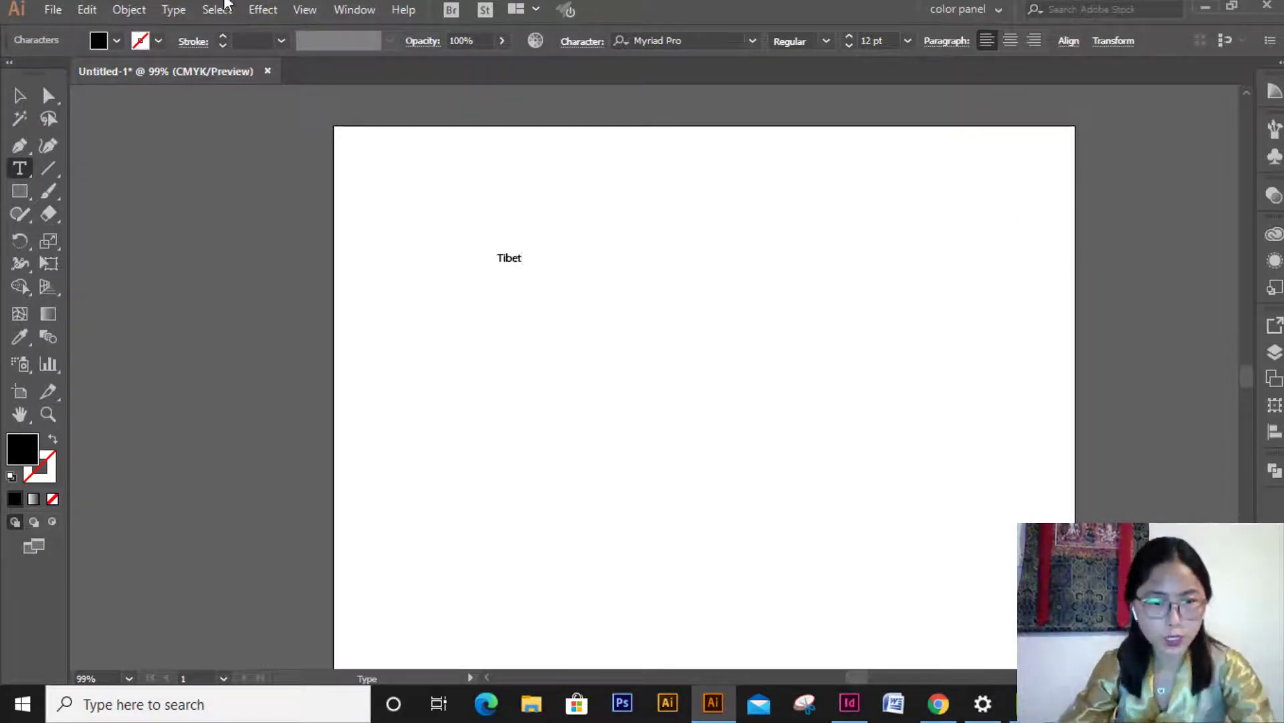
Scale the "Tibet" text up to about 56 pt and set its font to Minion Pro.
left_click(29, 99)
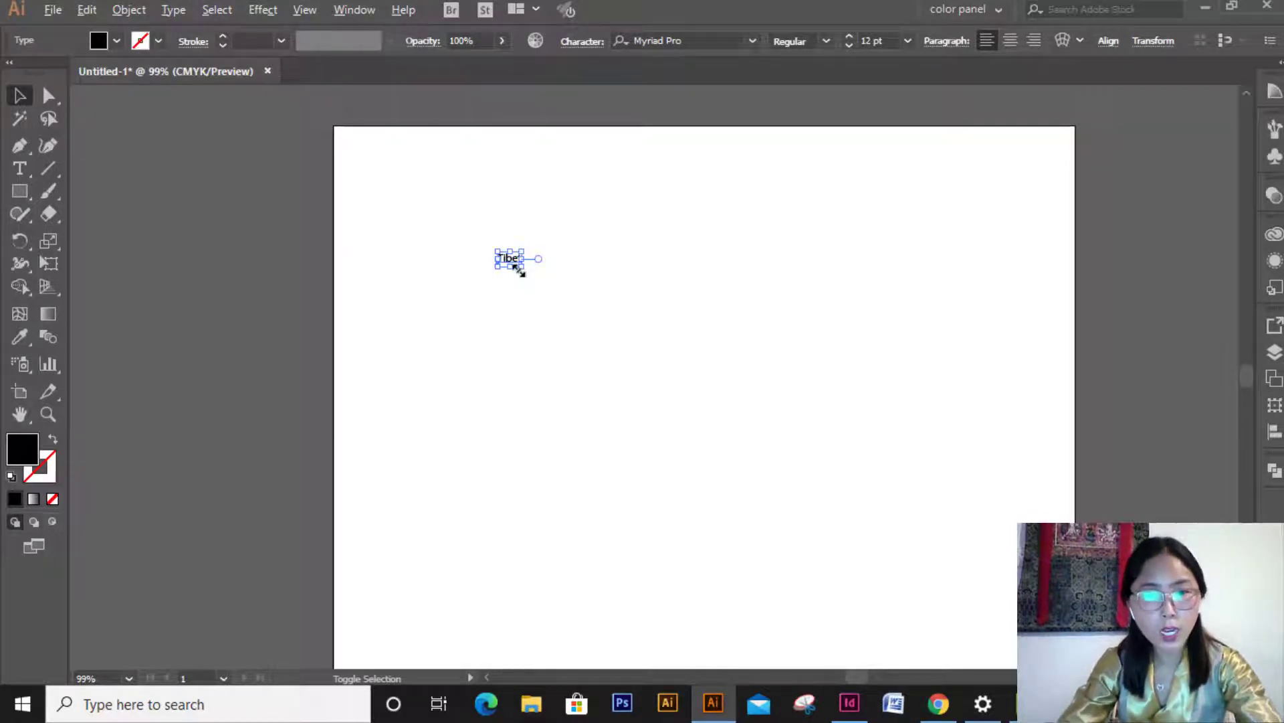
left_click_drag(522, 267, 568, 299)
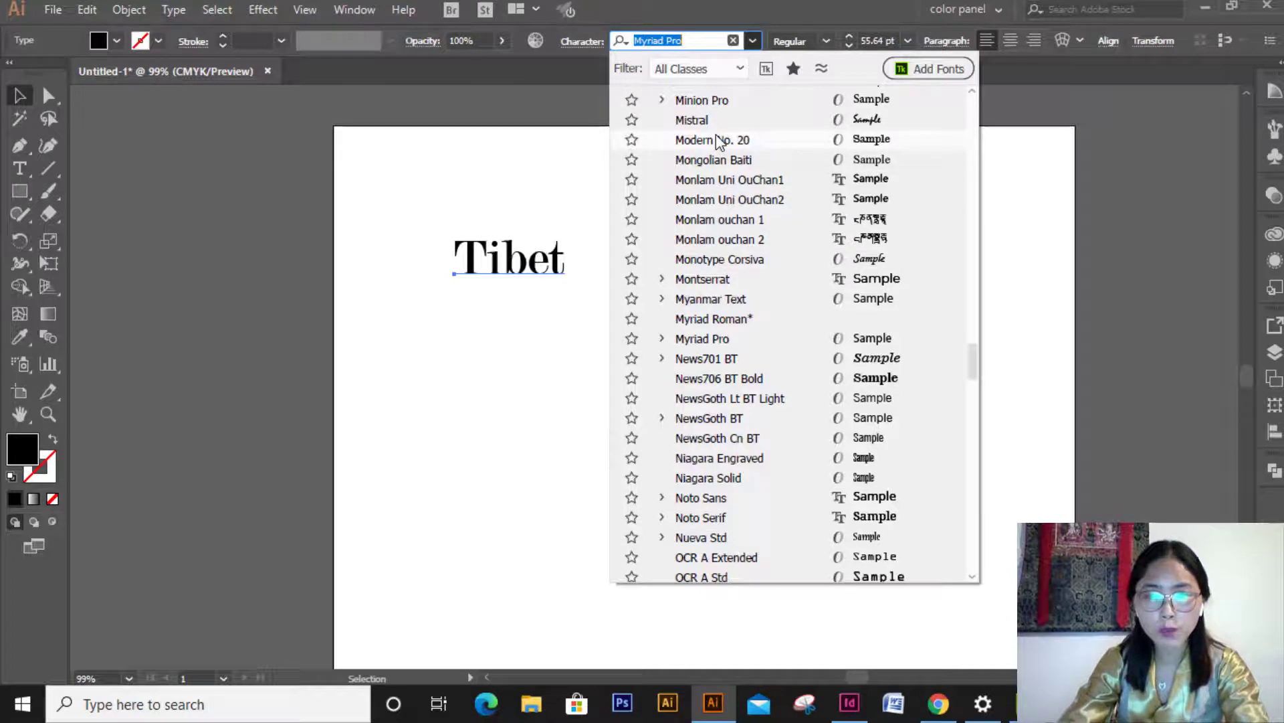
left_click(709, 99)
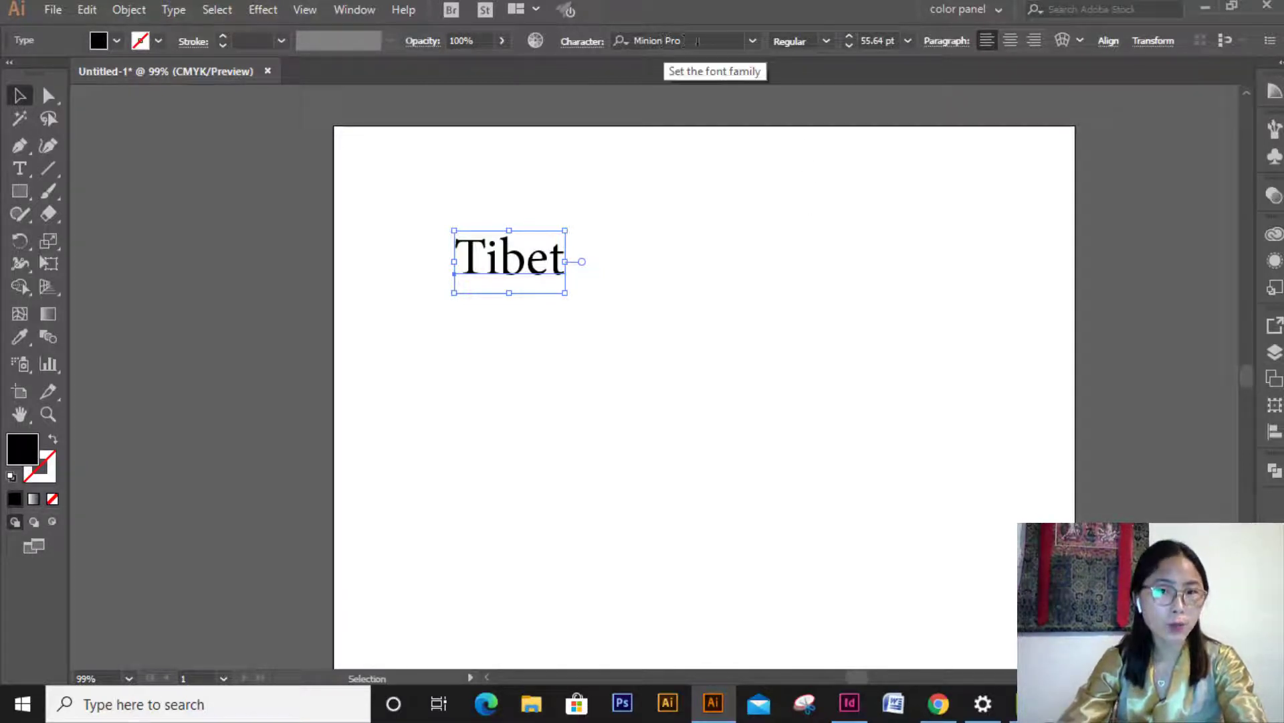
Try the Bold Cond and Bold Cond Italic font styles on "Tibet" and return it to Regular.
left_click(824, 41)
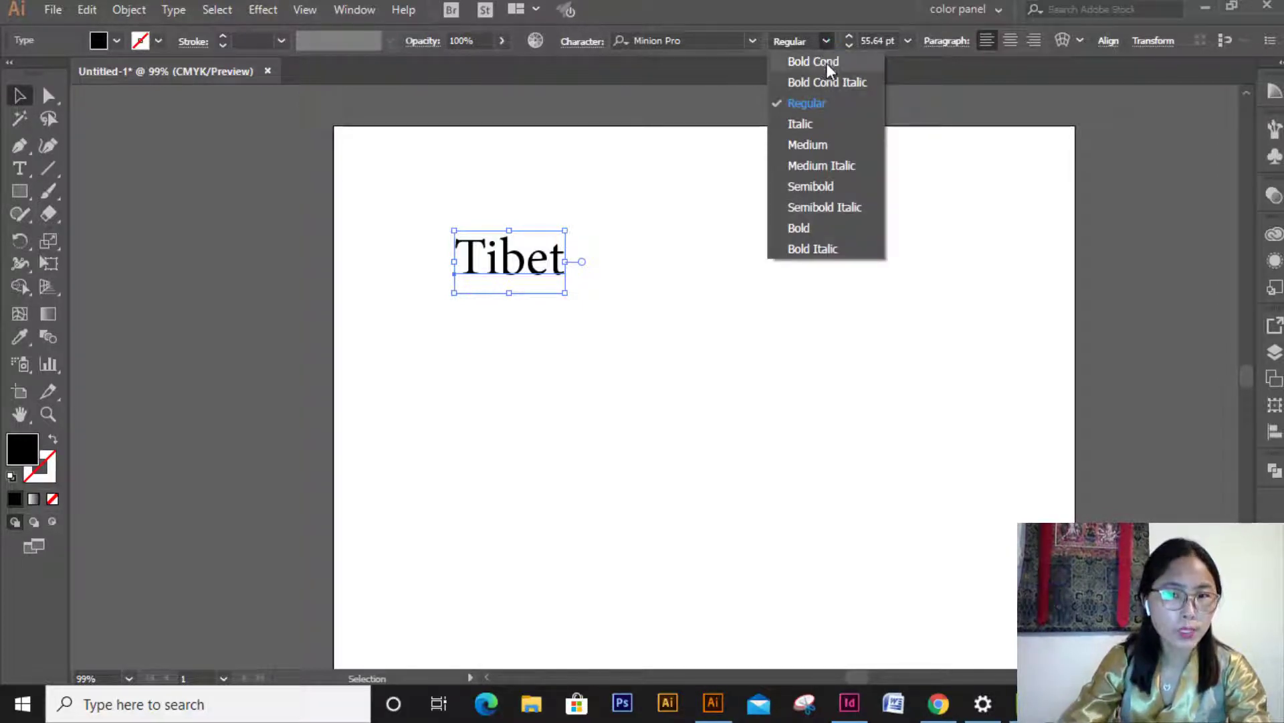
left_click(833, 63)
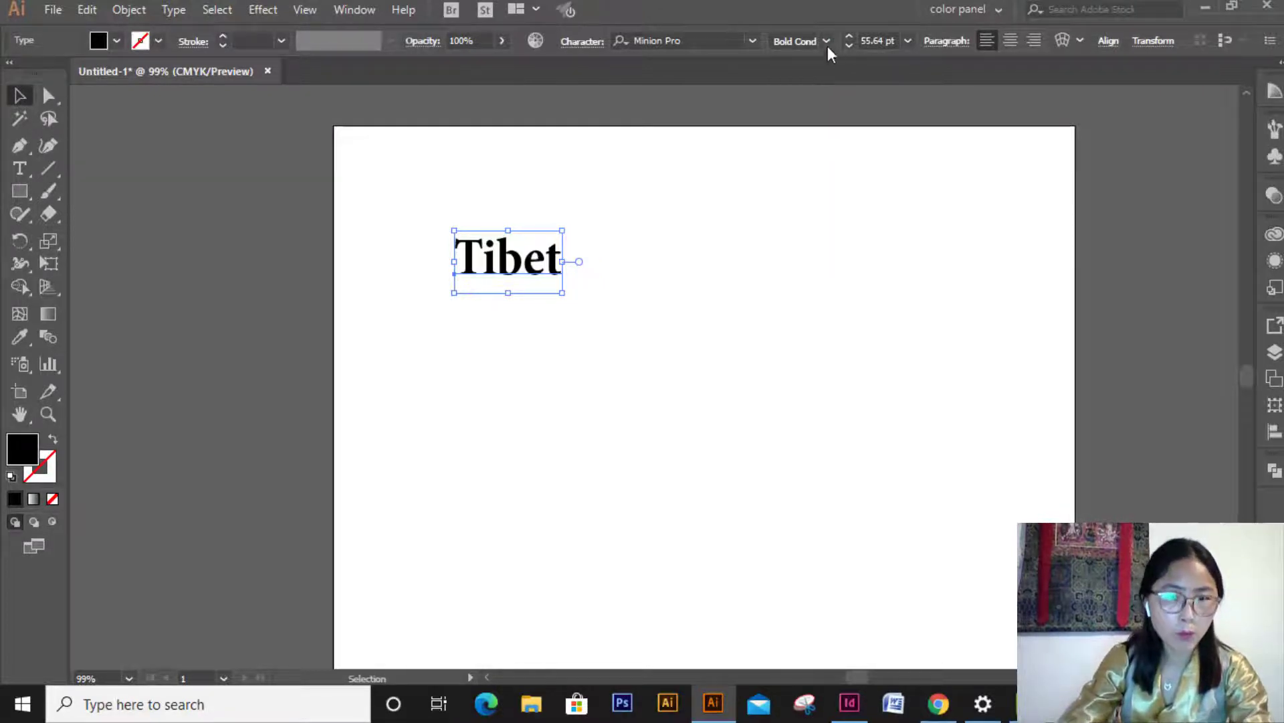
left_click(826, 41)
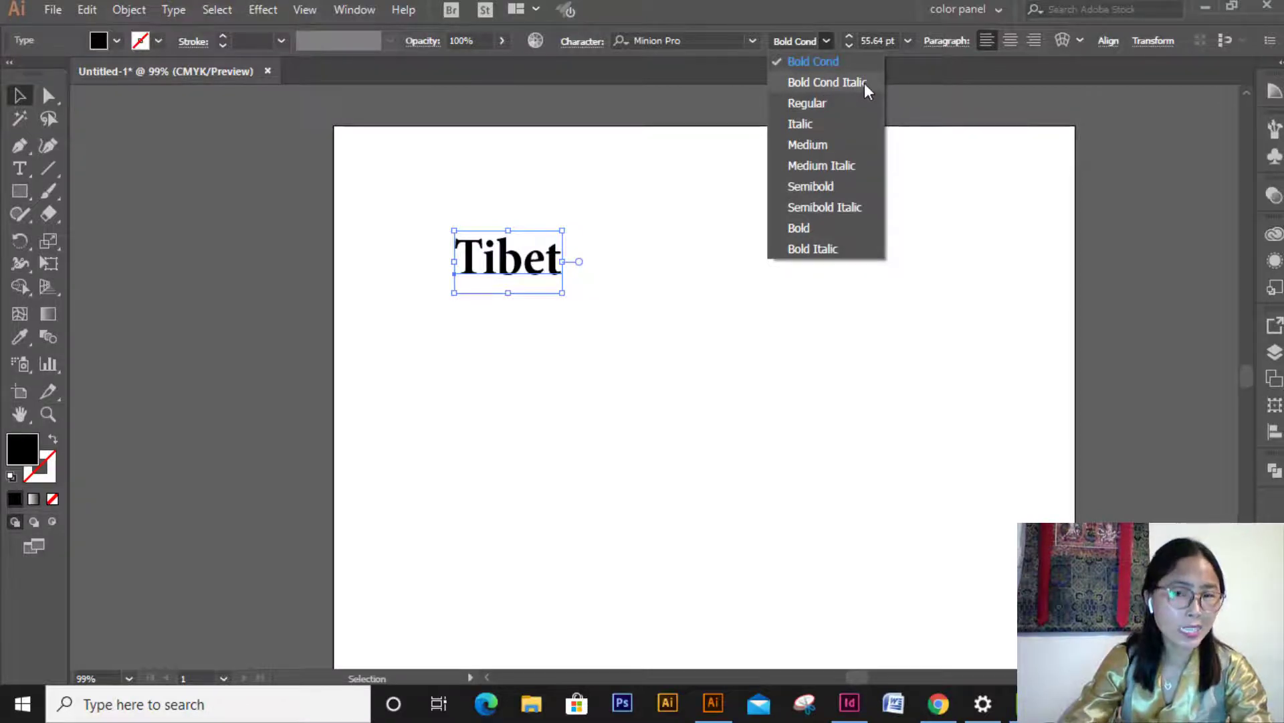
left_click(829, 82)
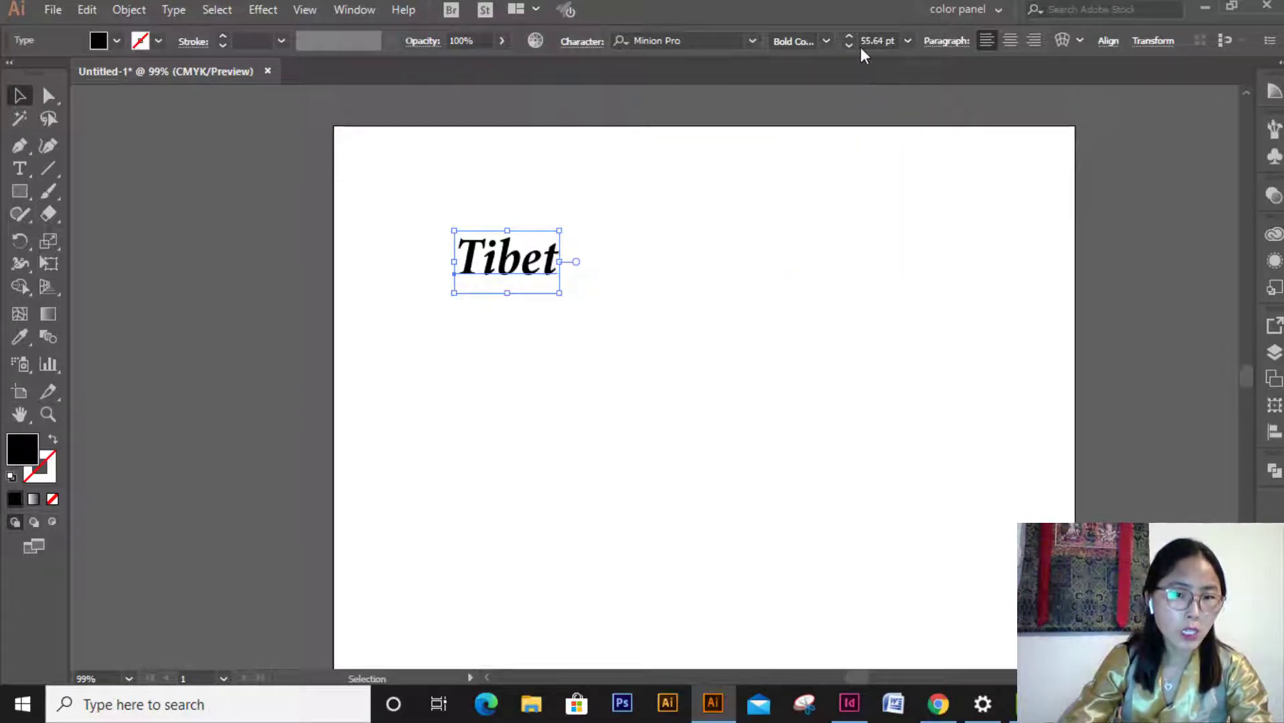
left_click(834, 44)
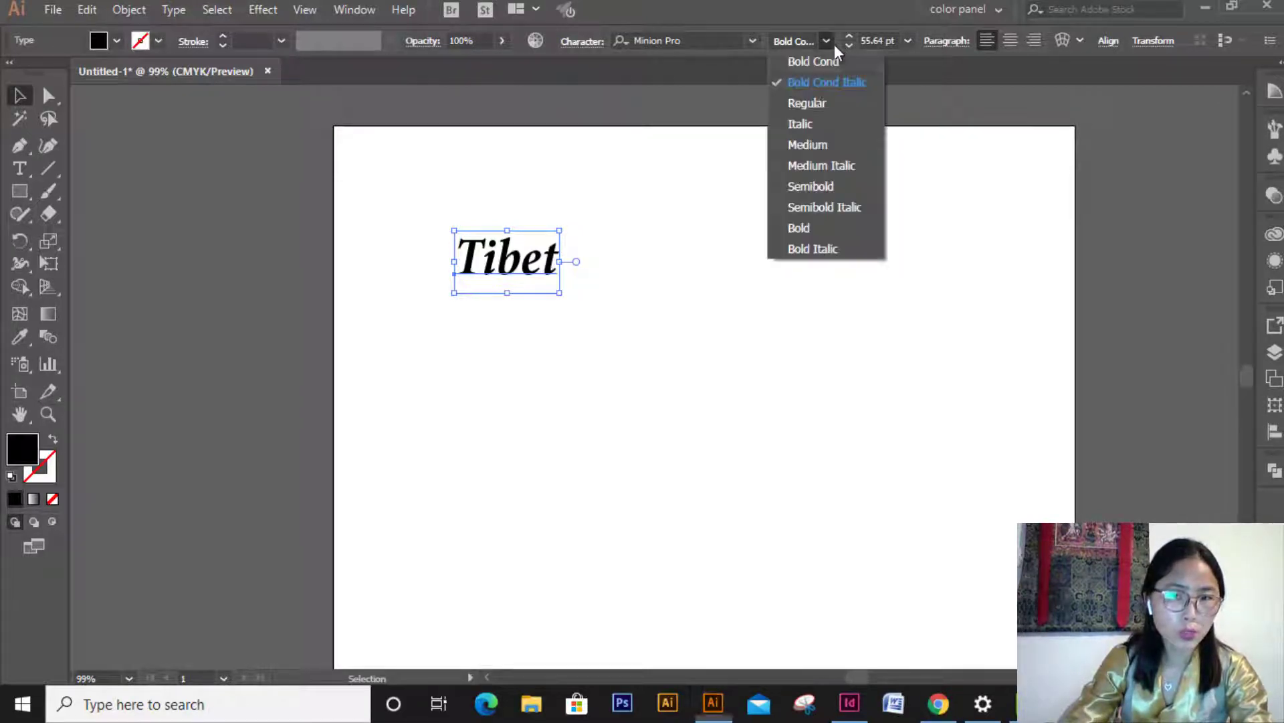
left_click(818, 105)
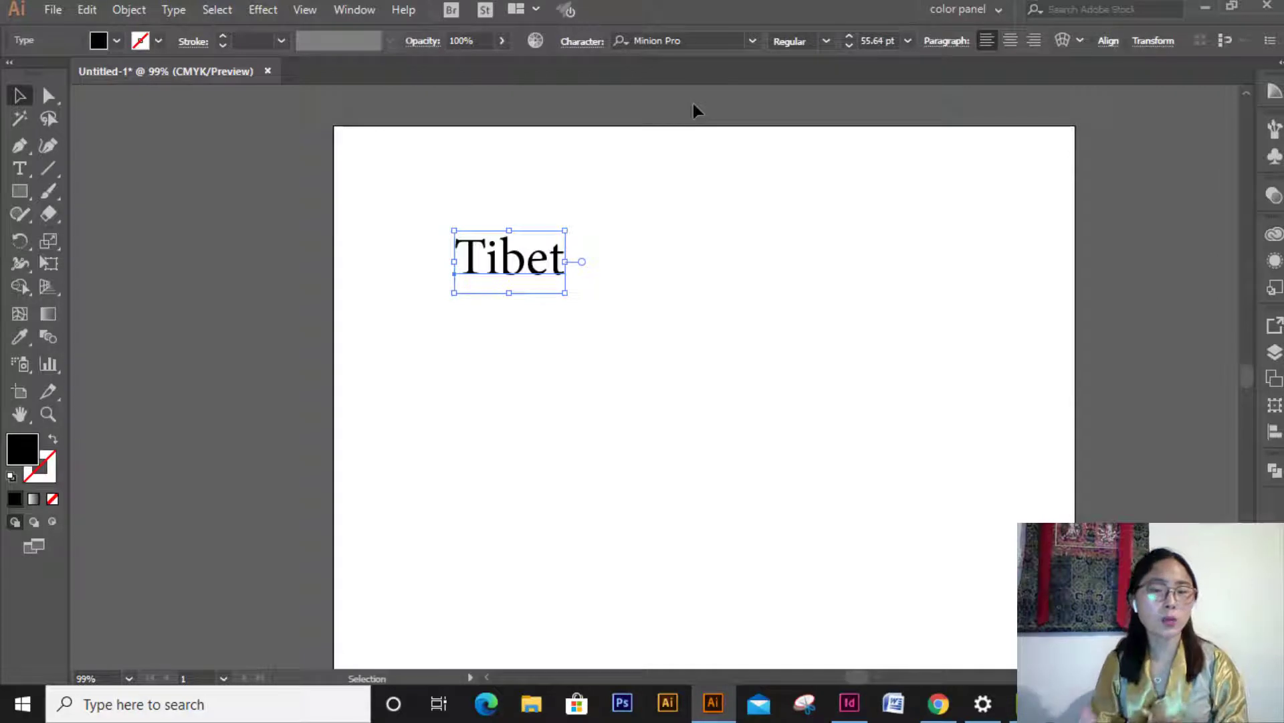
Set the font size of "Tibet" to the 72 pt preset, replace it with a custom size of 100 pt, and deselect the text.
left_click(903, 41)
left_click(944, 372)
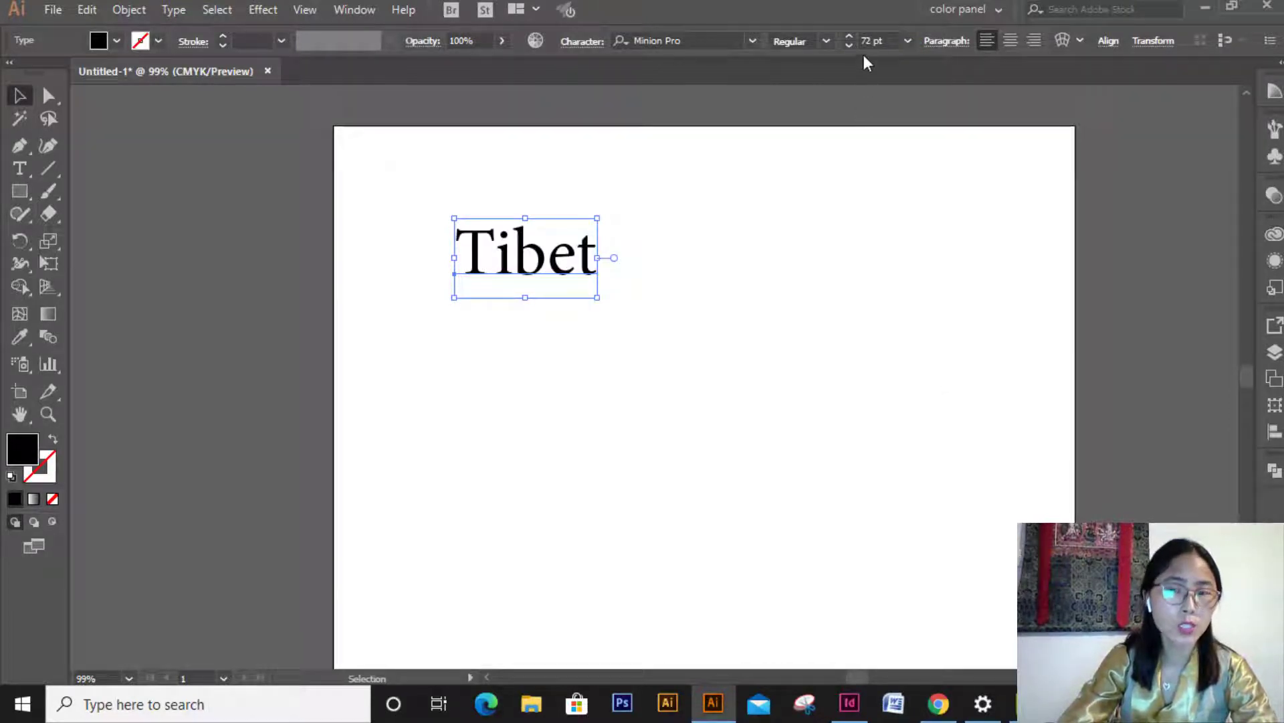
left_click(911, 44)
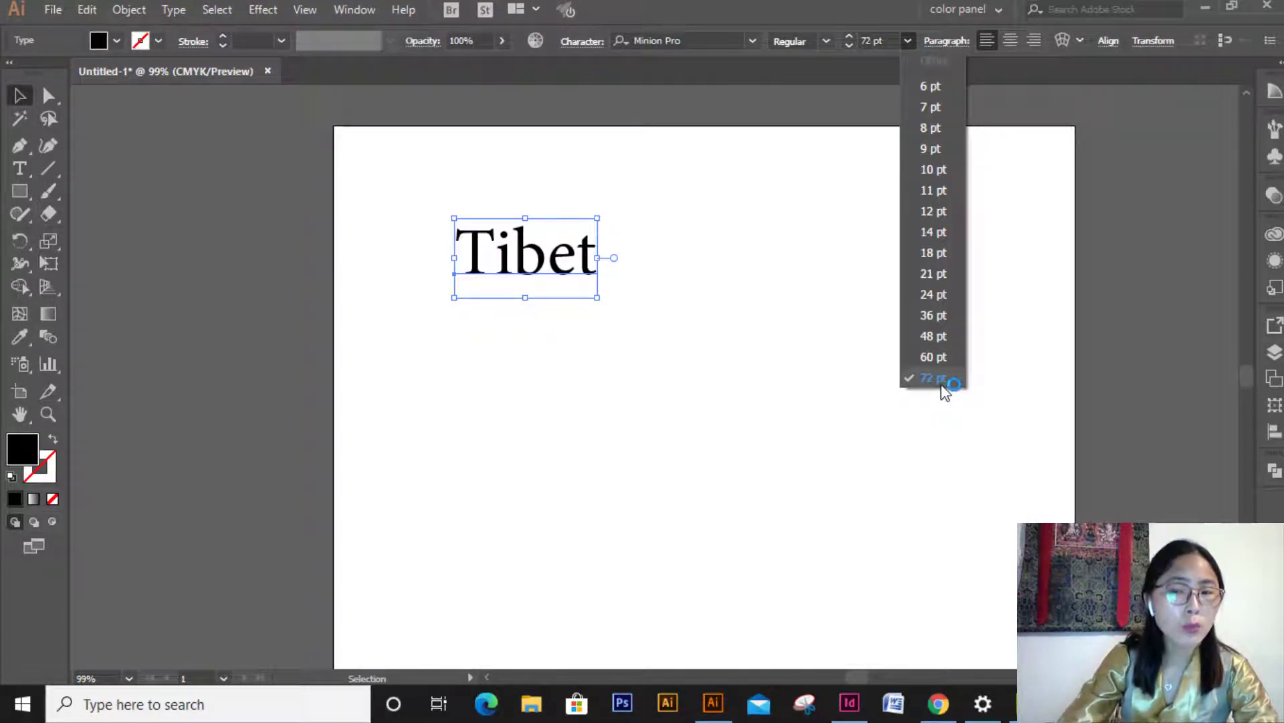
left_click(869, 38)
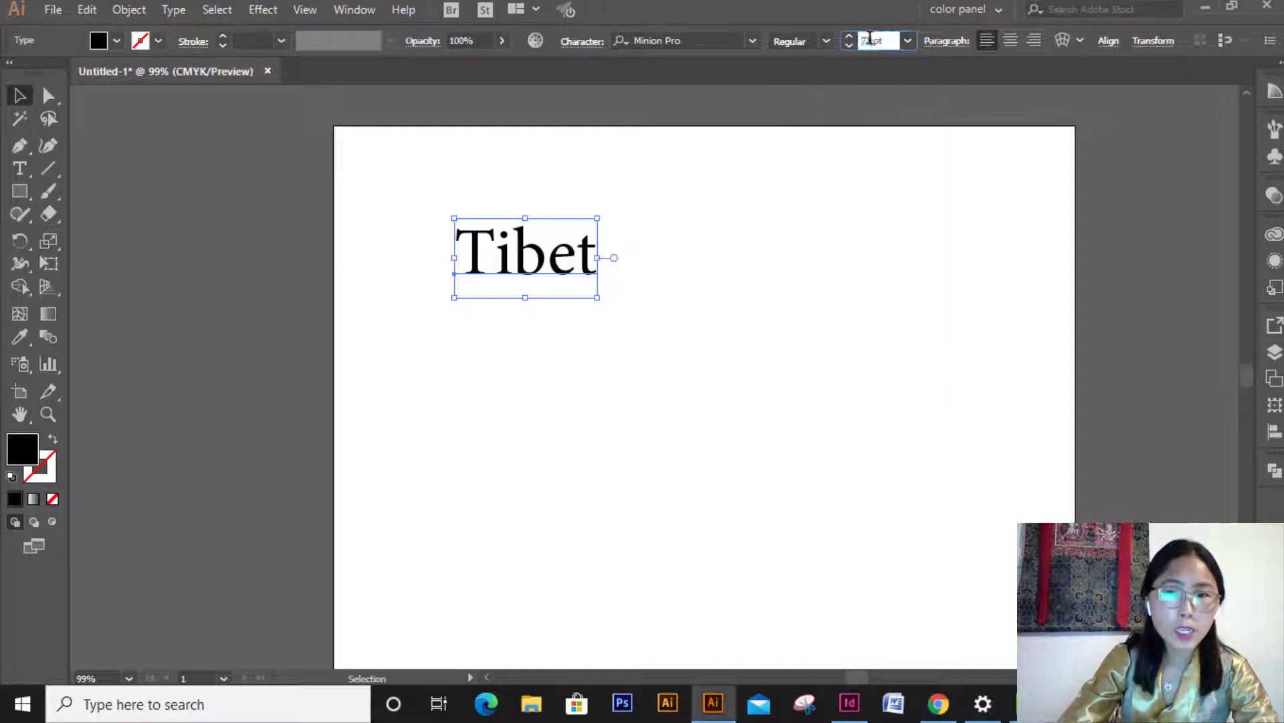
double_click(868, 40)
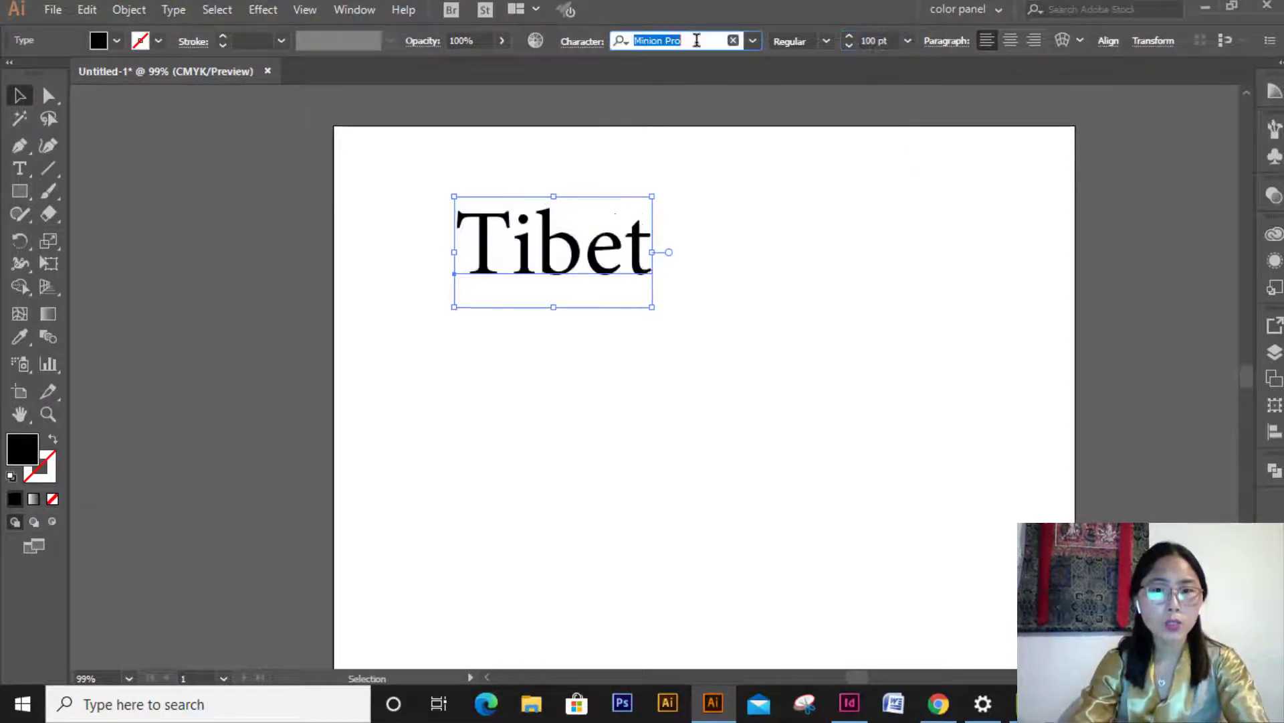
key("Return")
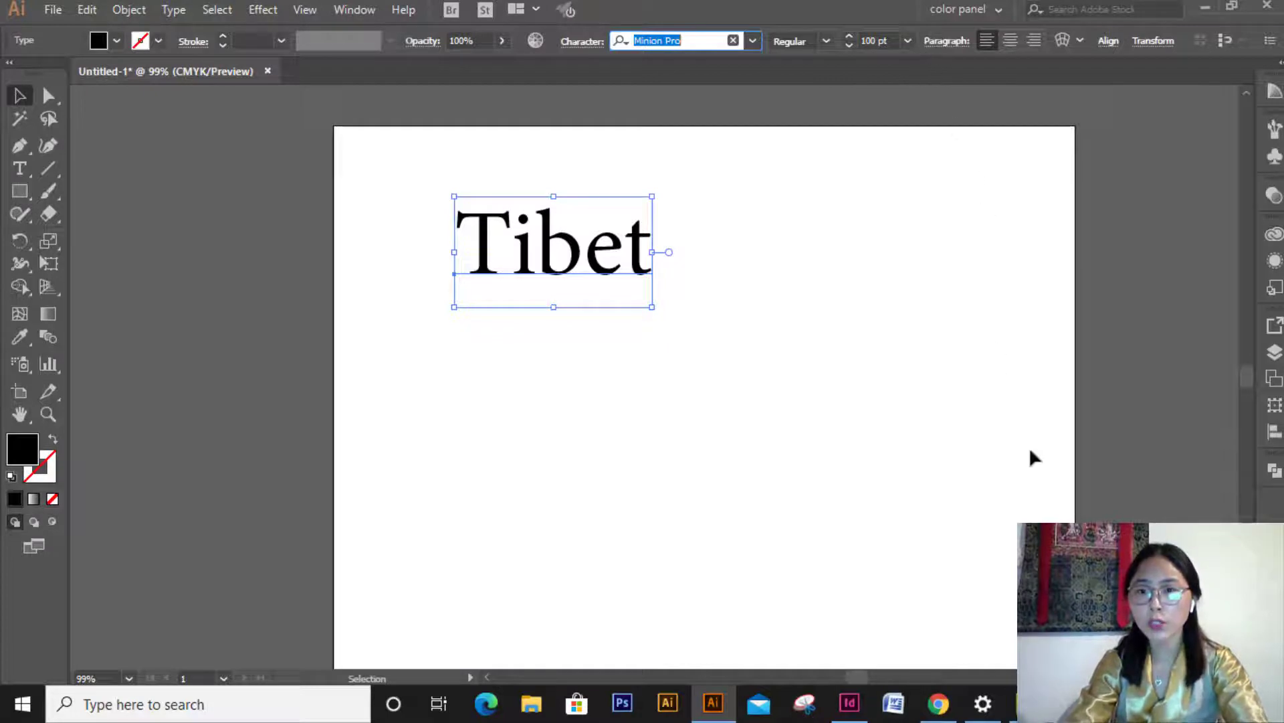
left_click(947, 234)
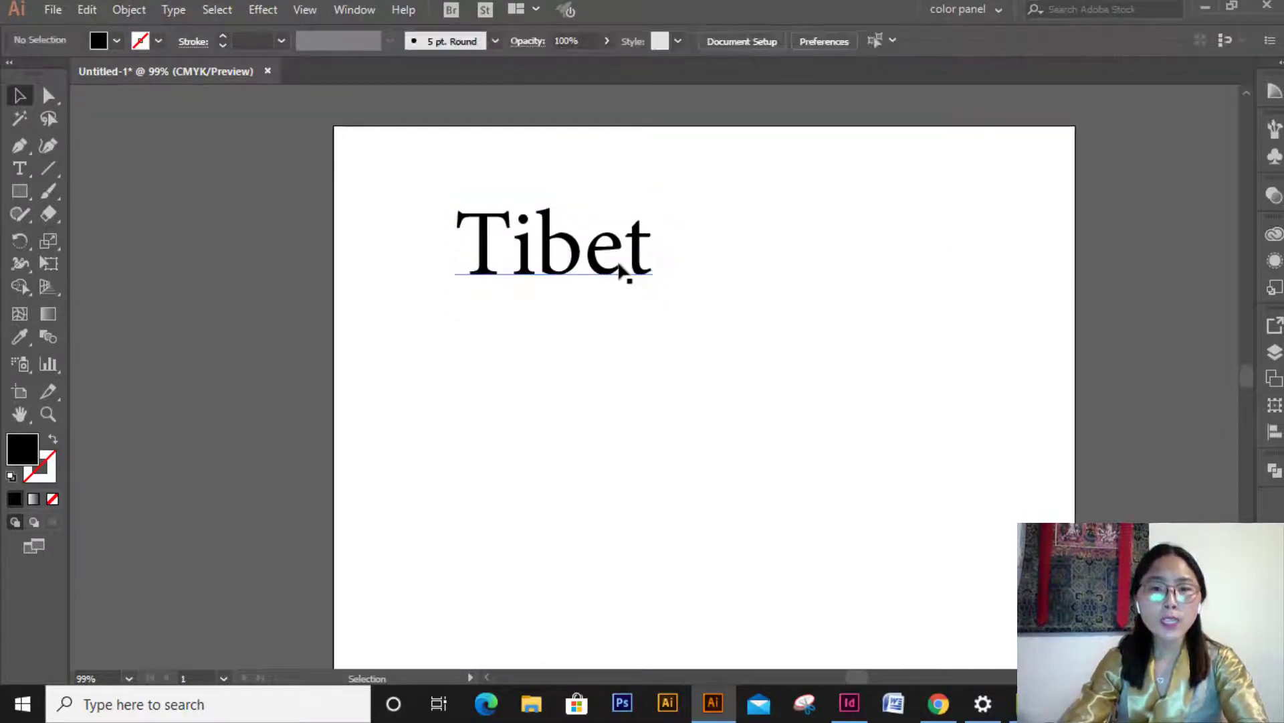
Select the "Tibet" text, show the Character panel, and move it away from the text to the artboard's upper-right edge.
left_click(625, 260)
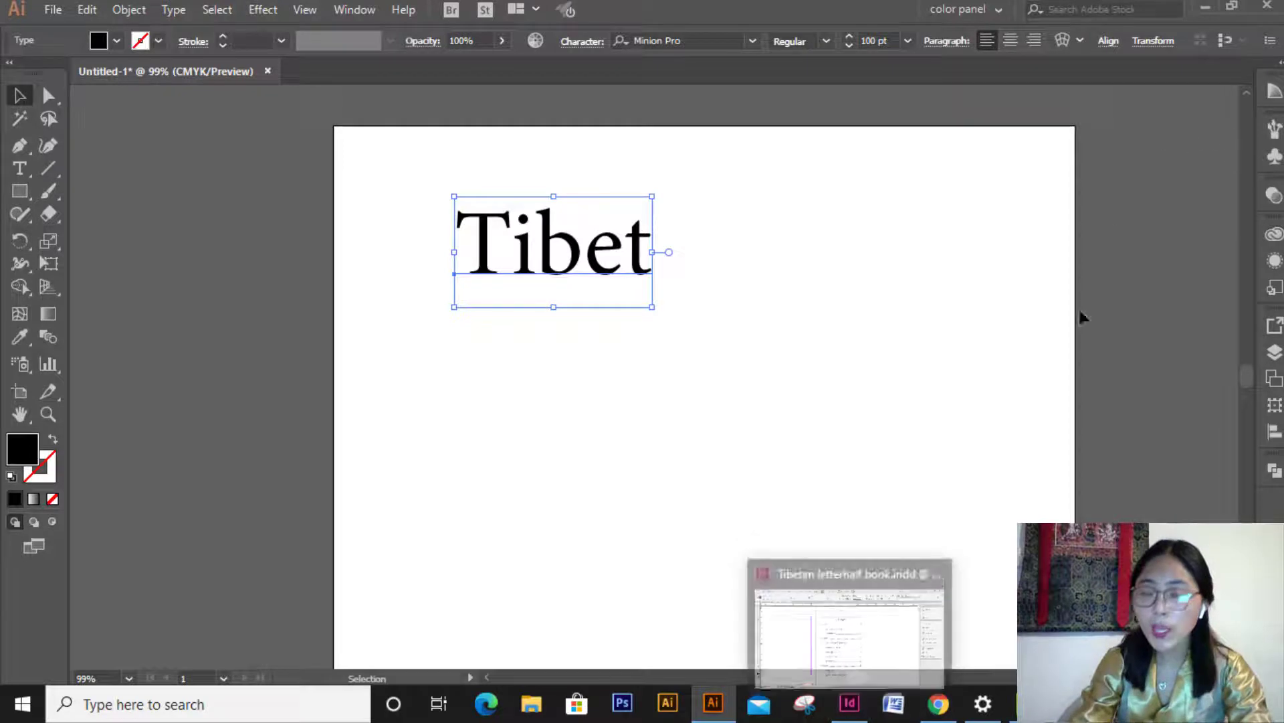
key("ctrl+t")
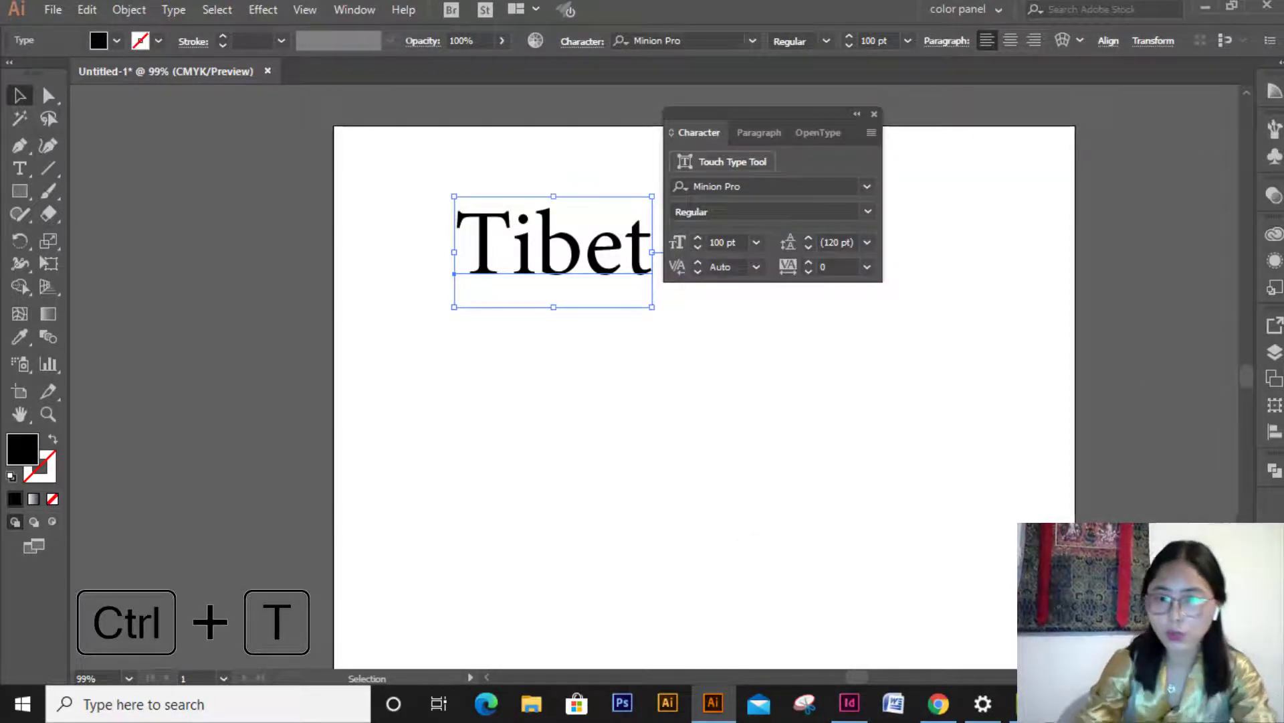
left_click_drag(830, 116, 1108, 133)
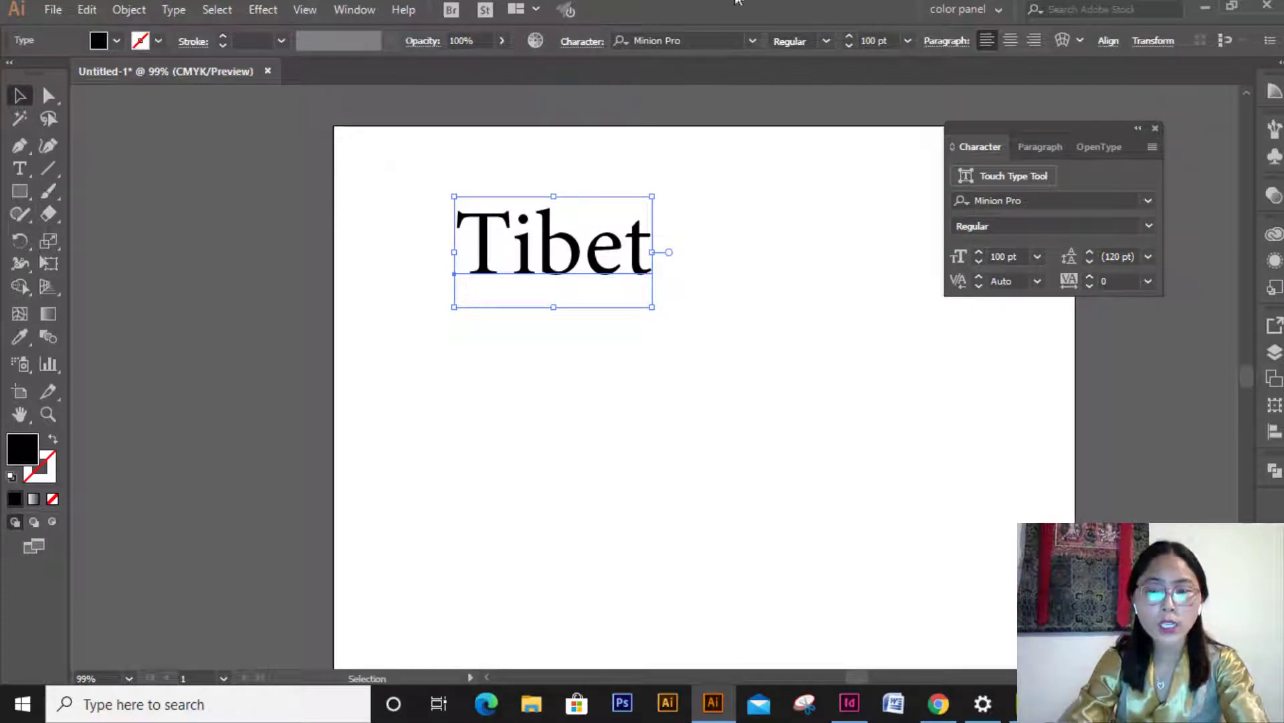
Look up where the Character panel is listed among the Type windows, and dismiss the list without choosing anything.
left_click(355, 9)
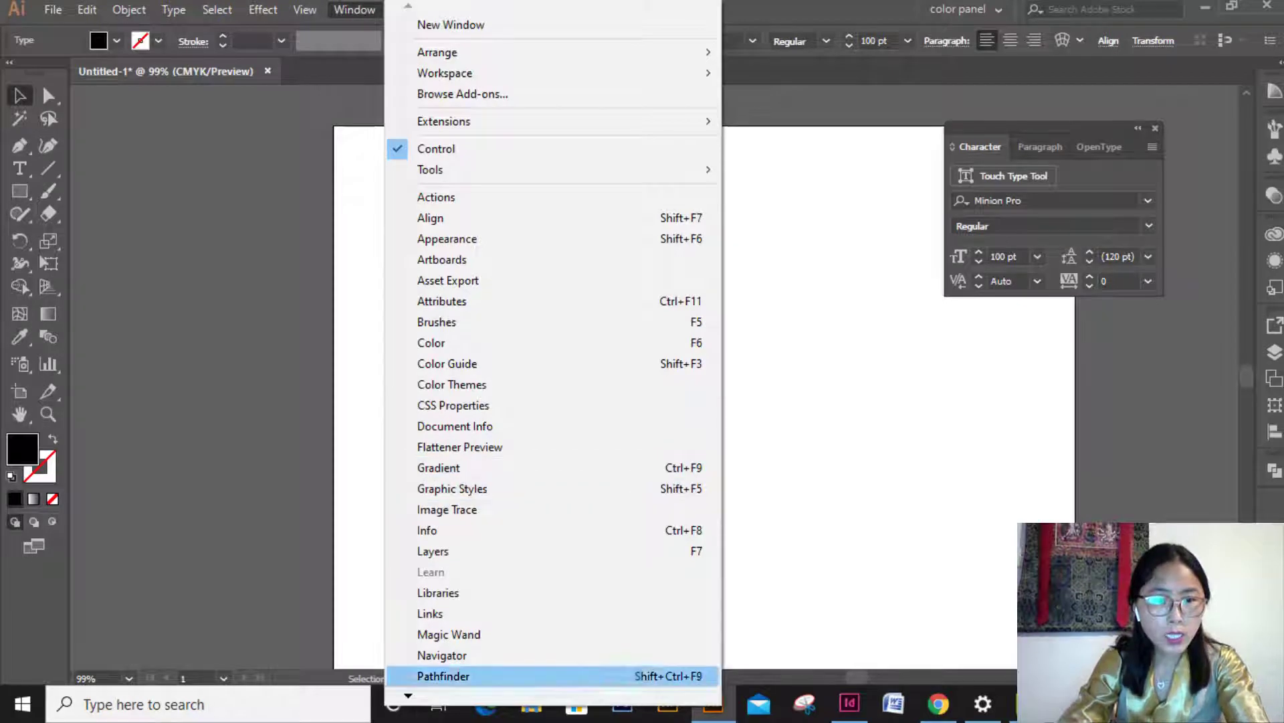
mouse_move(408, 694)
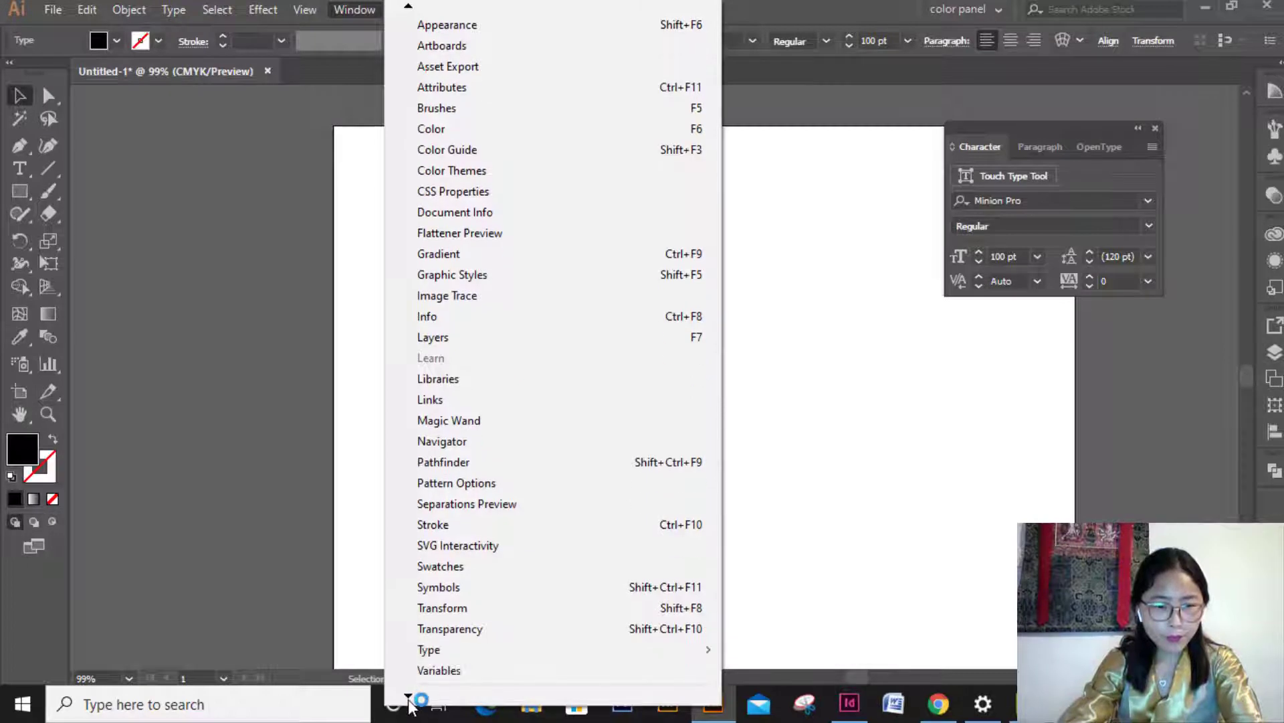
mouse_move(450, 652)
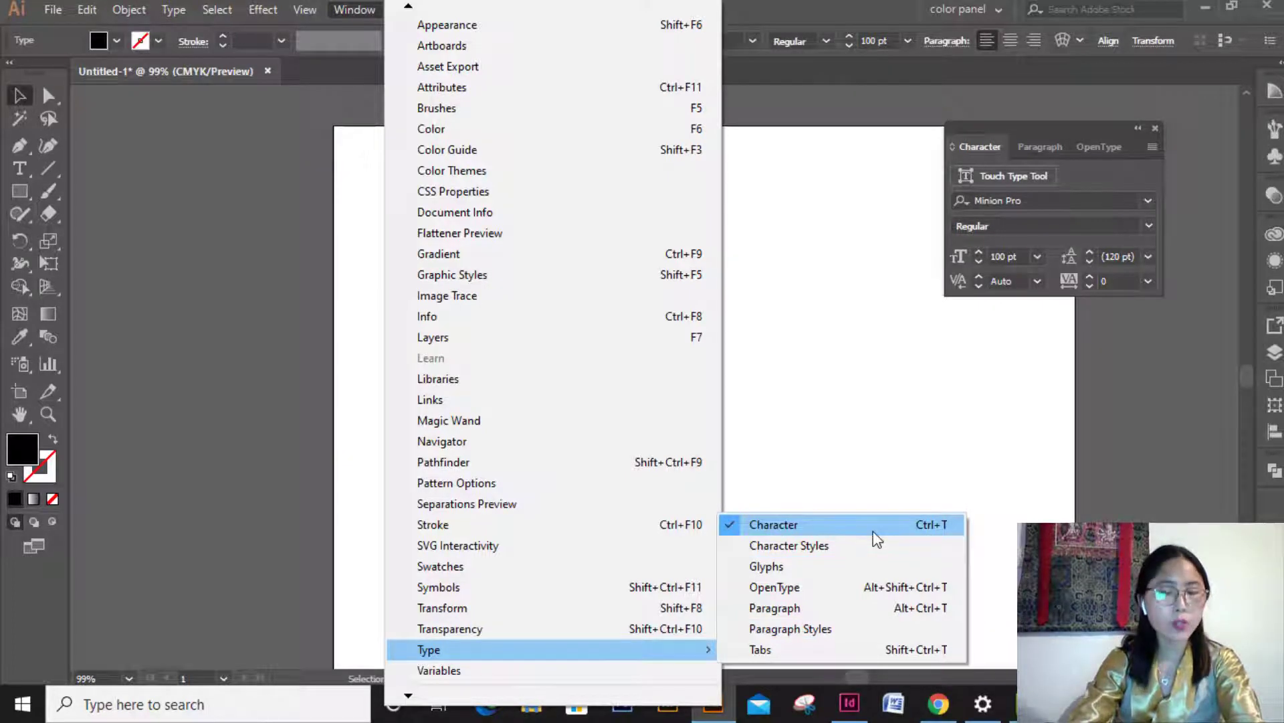
left_click(883, 413)
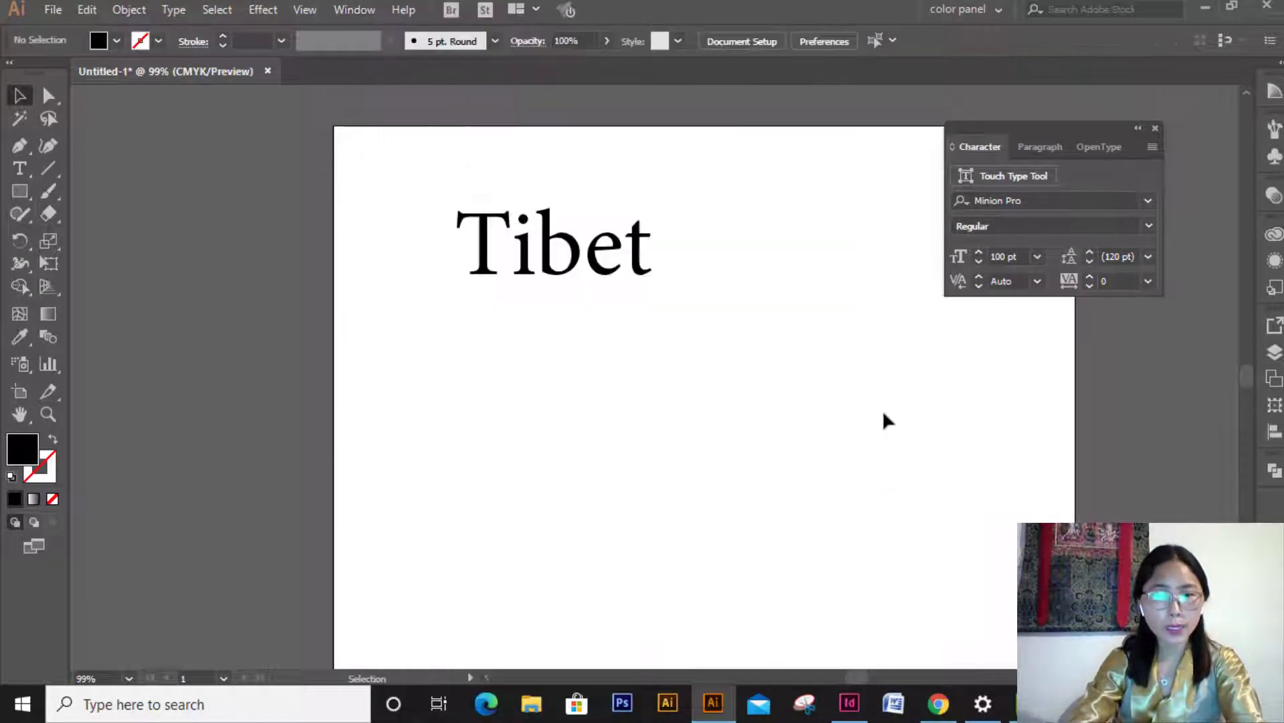
Select the "Tibet" text and show the Character panel's additional options, such as scaling, baseline shift and character rotation.
left_click(588, 266)
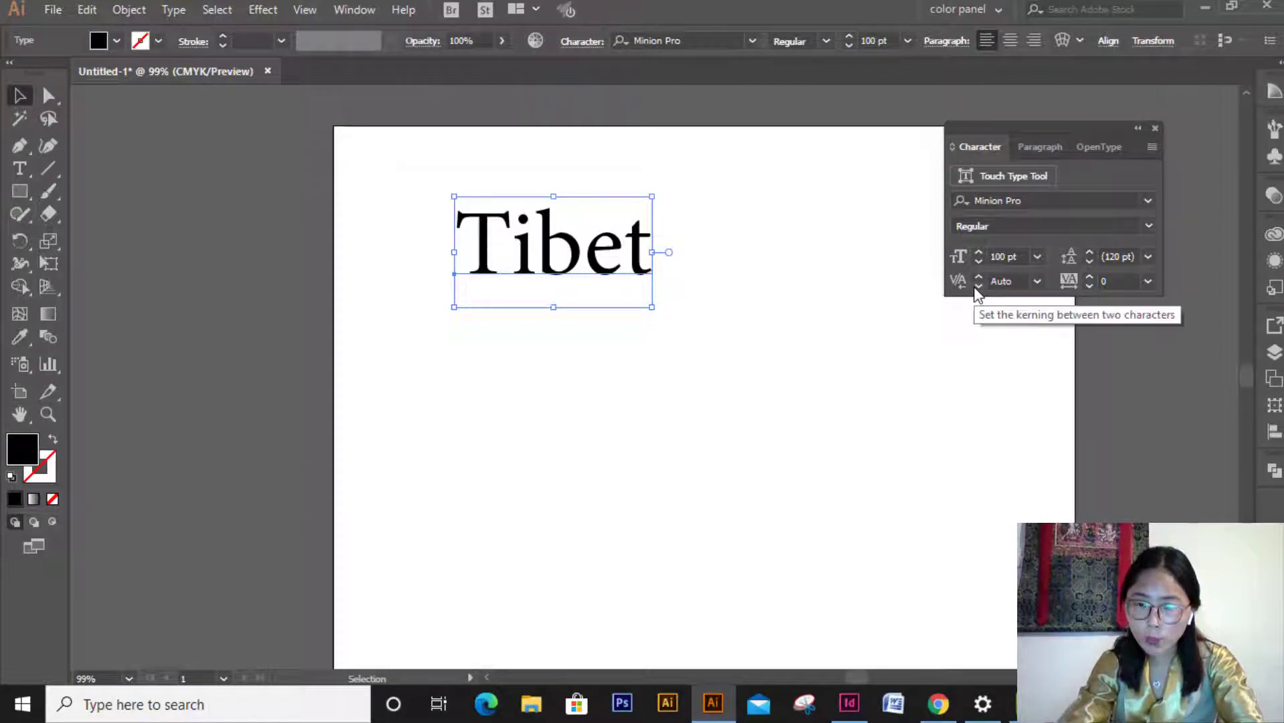
left_click(1152, 147)
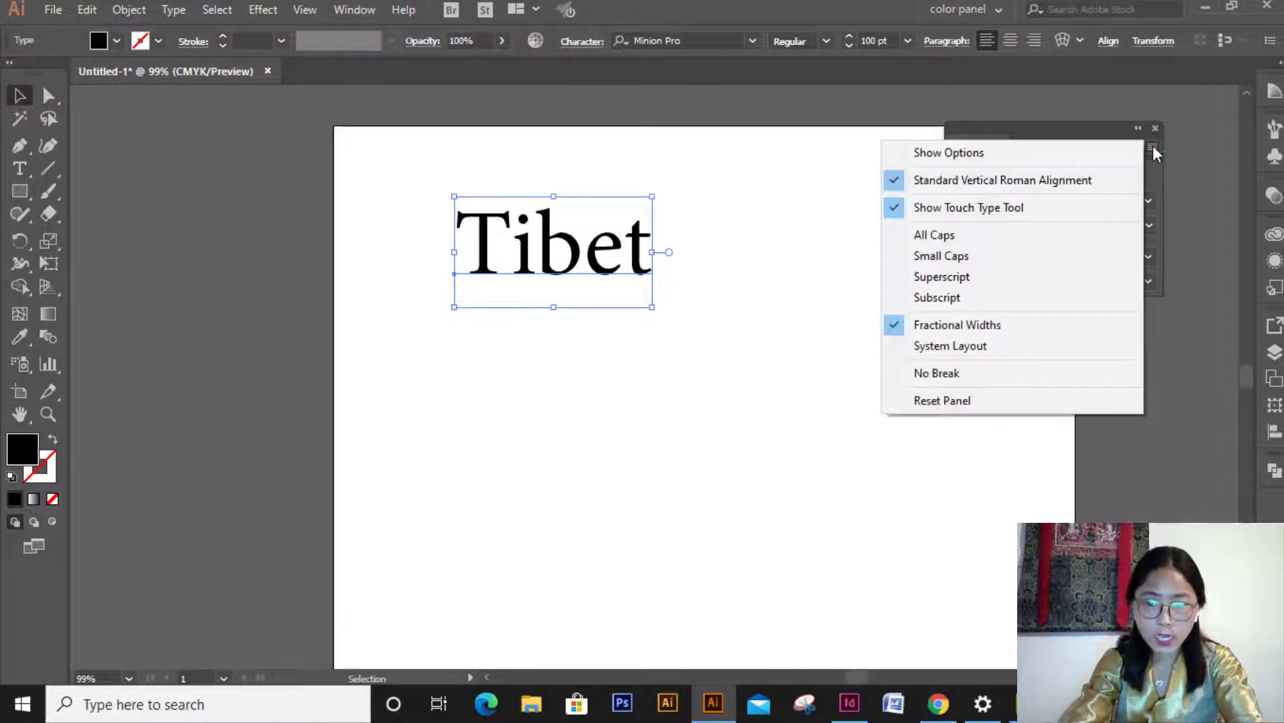
left_click(1093, 152)
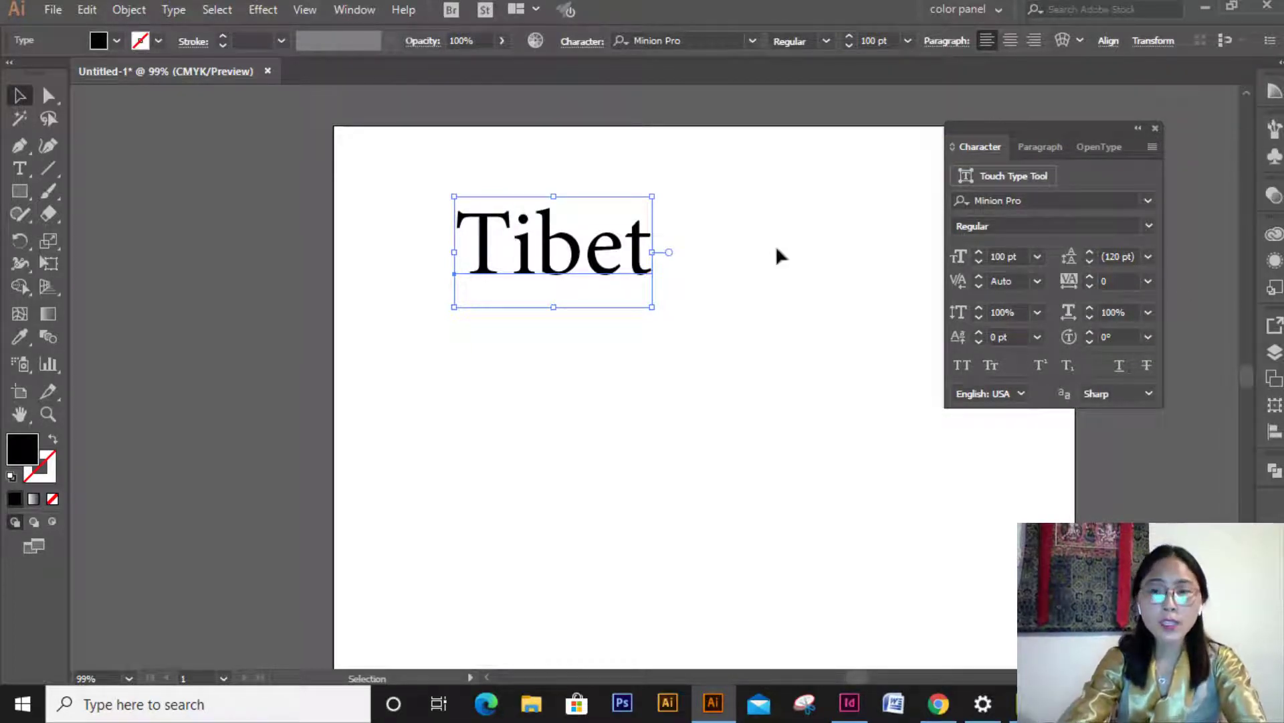
left_click(1005, 180)
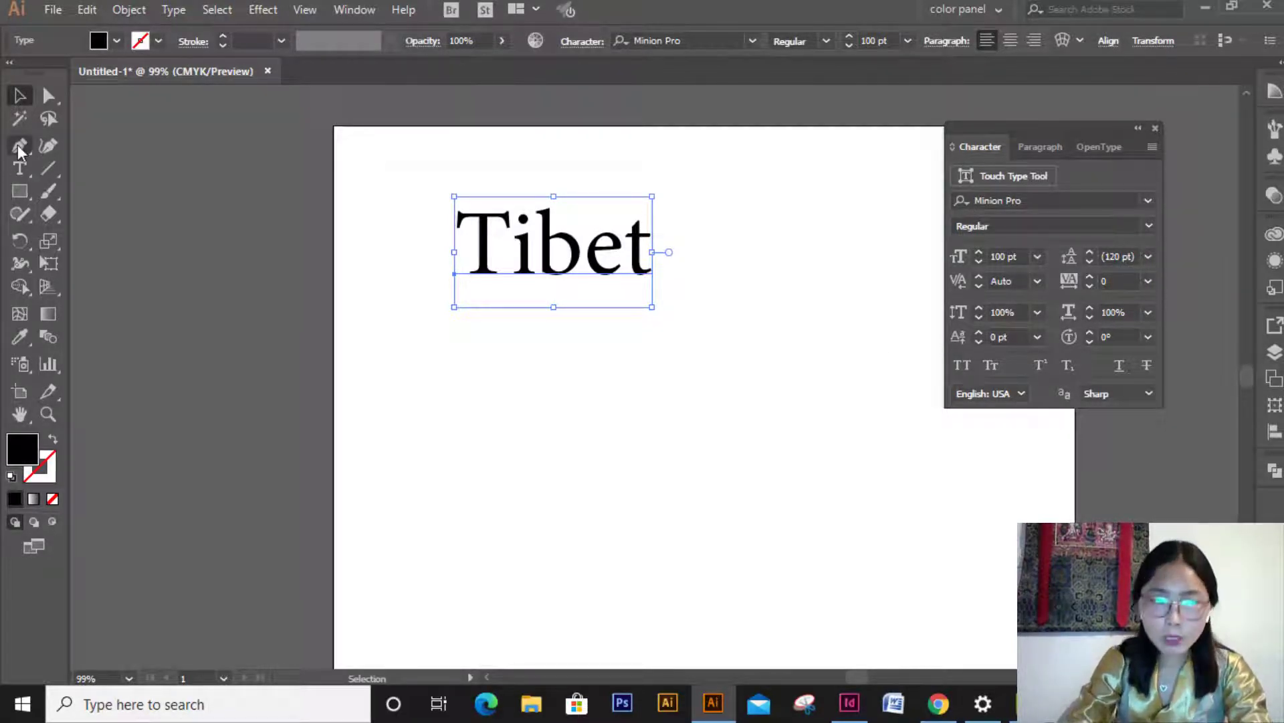
left_click(20, 168)
left_click_drag(440, 348, 701, 522)
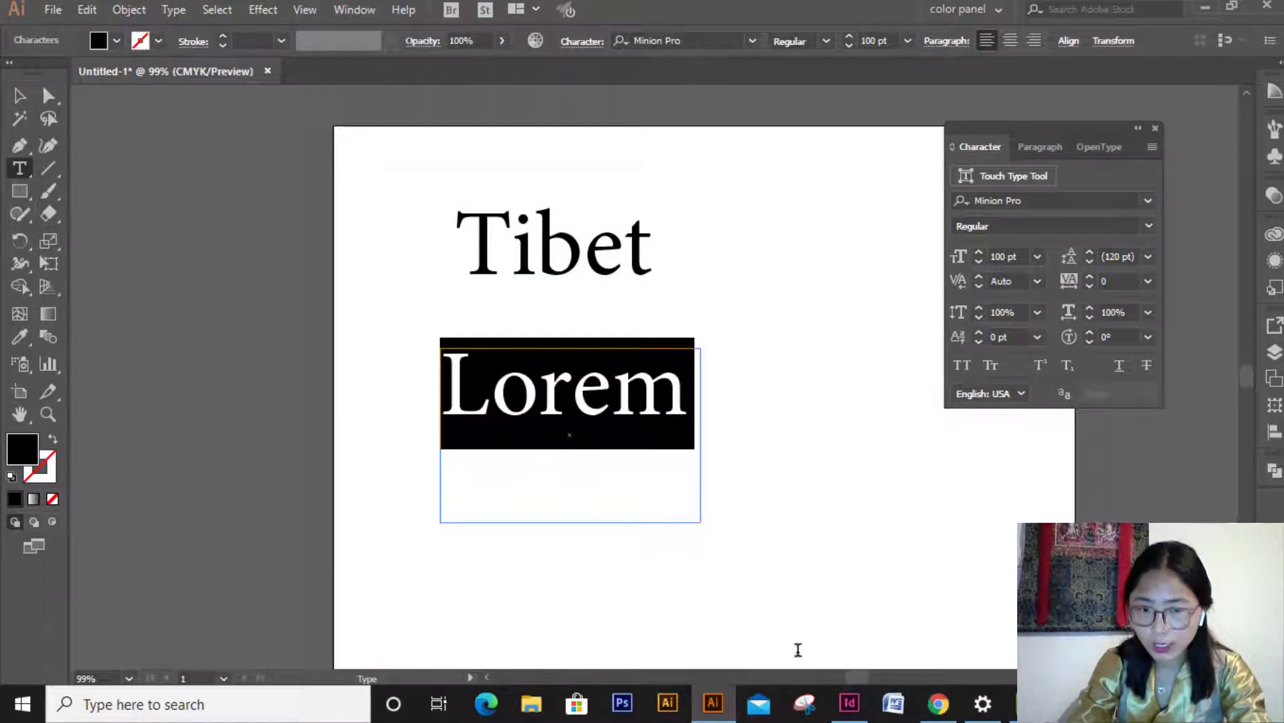
left_click(702, 435)
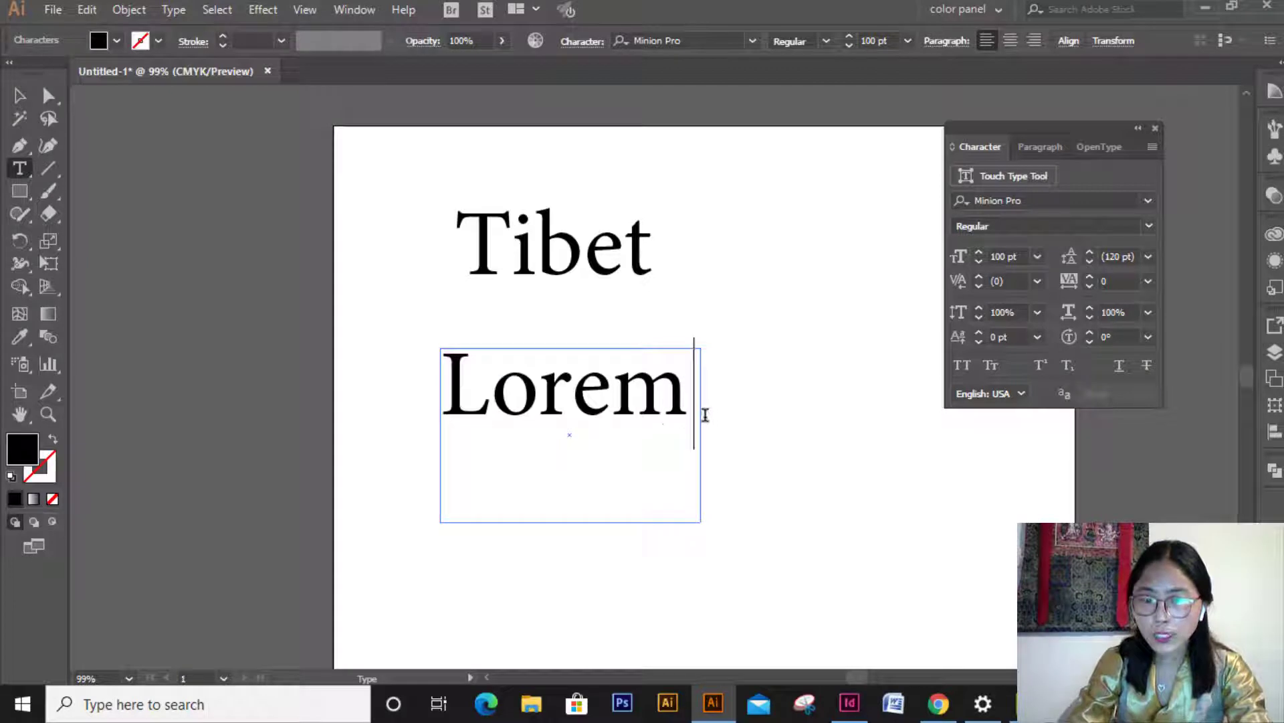
left_click(19, 95)
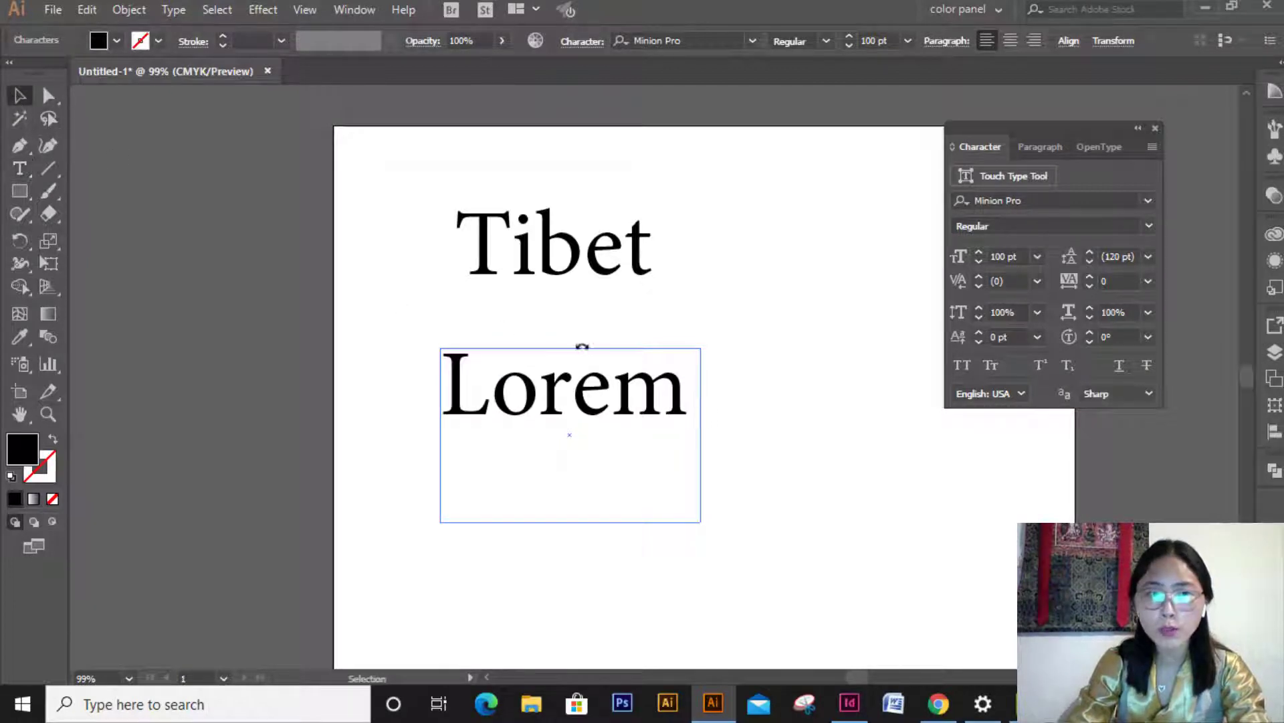
left_click(648, 405)
key("Delete")
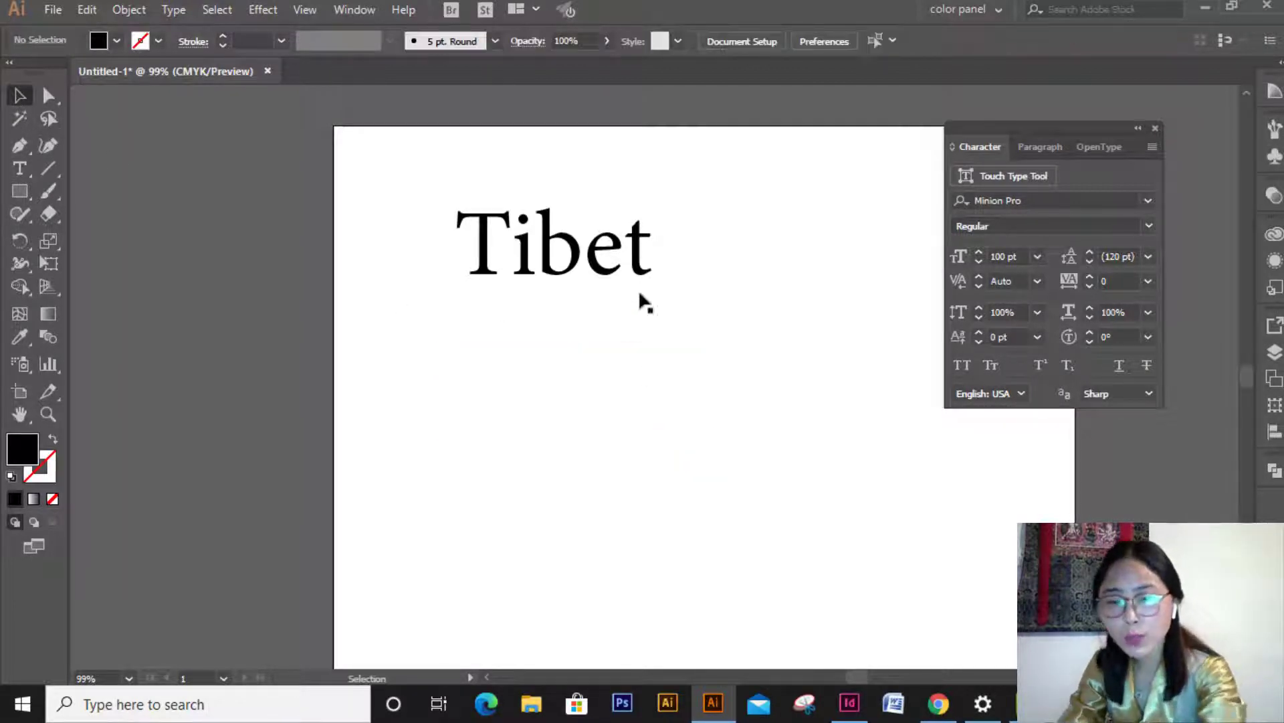
Set the default font size to 14 pt and draw a tall, narrow area of Lorem Ipsum placeholder text below "Tibet".
left_click(1042, 256)
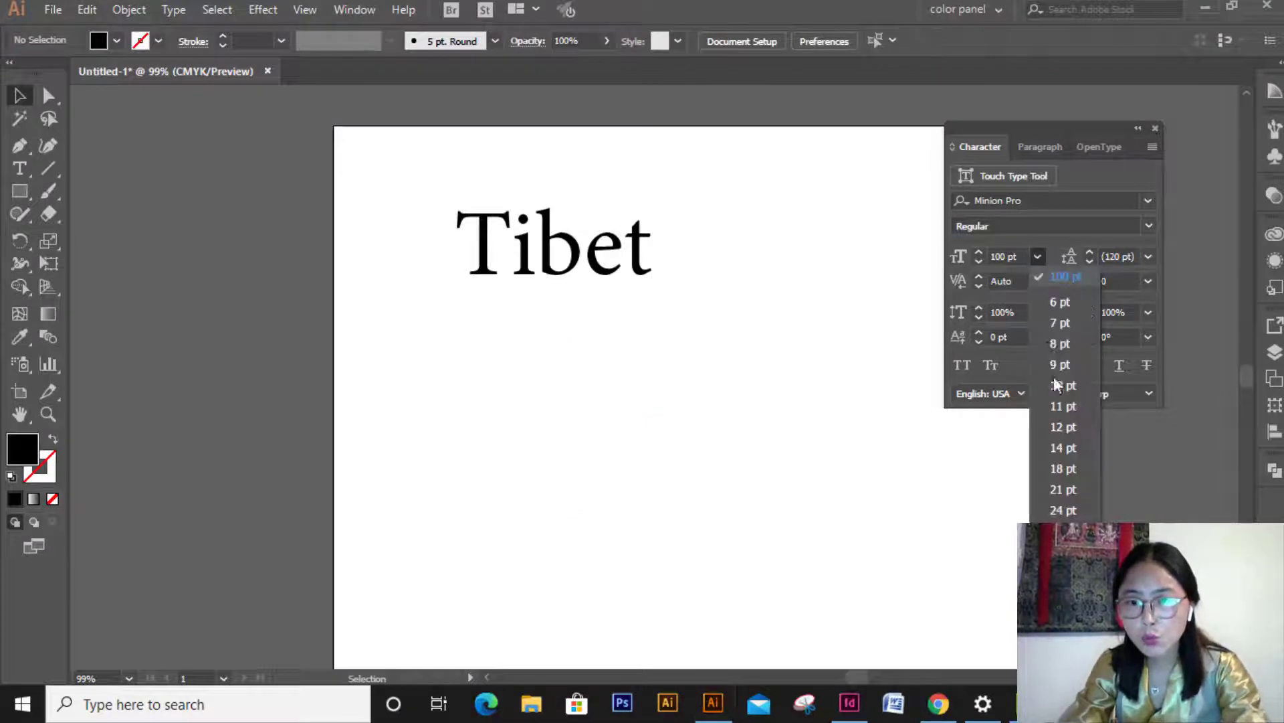
left_click(1070, 447)
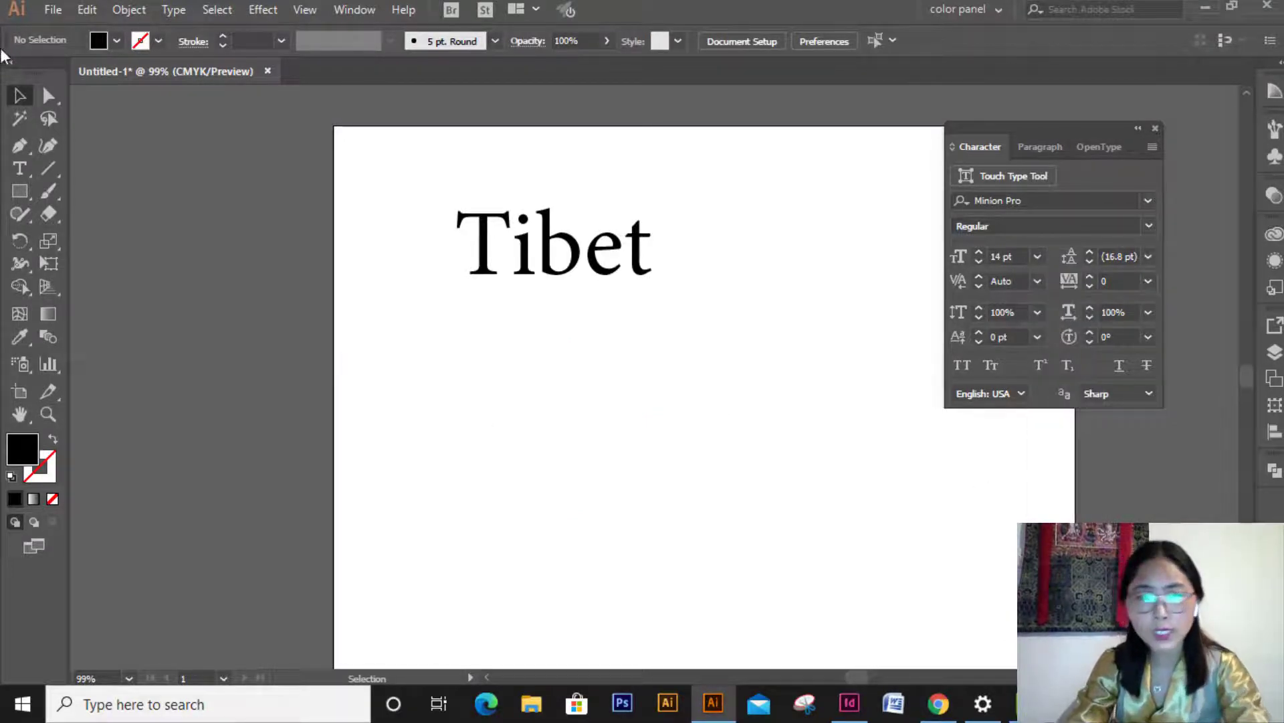
left_click(27, 167)
left_click_drag(399, 326, 566, 593)
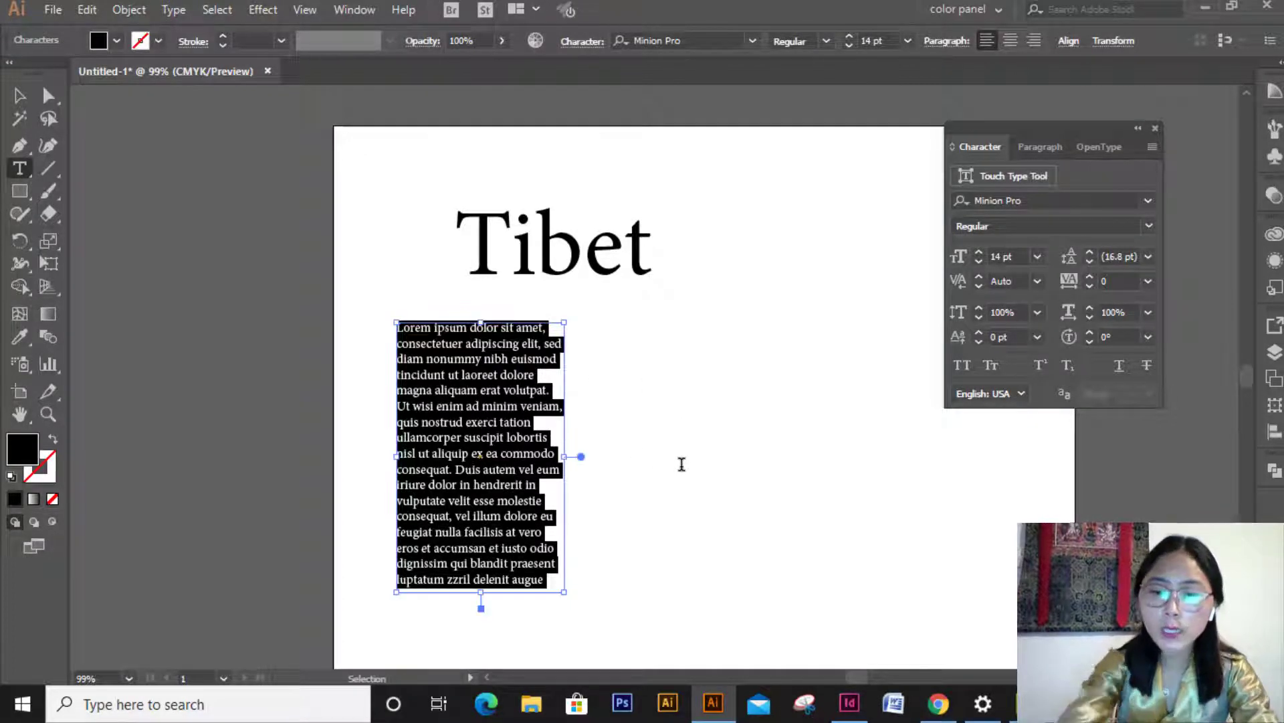
key("ctrl+equal")
key("ctrl+equal")
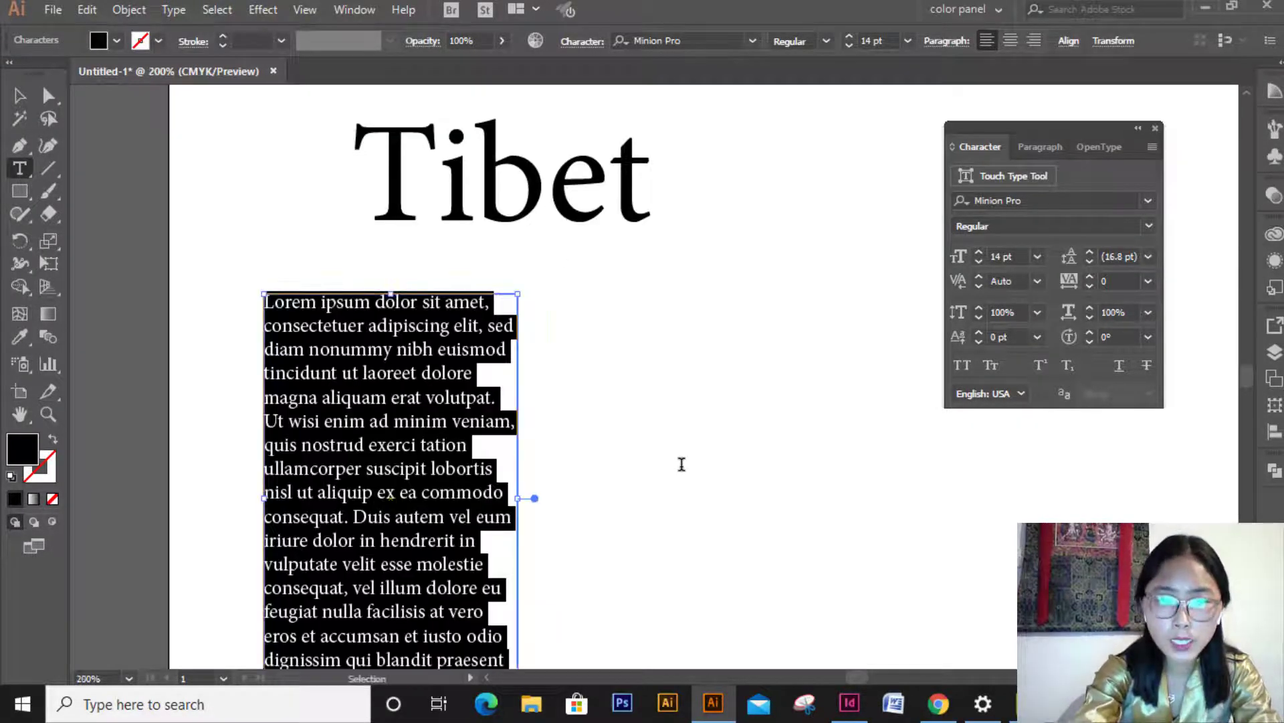
Try 7 pt leading on the Lorem Ipsum paragraph and return its leading to Auto.
left_click(20, 95)
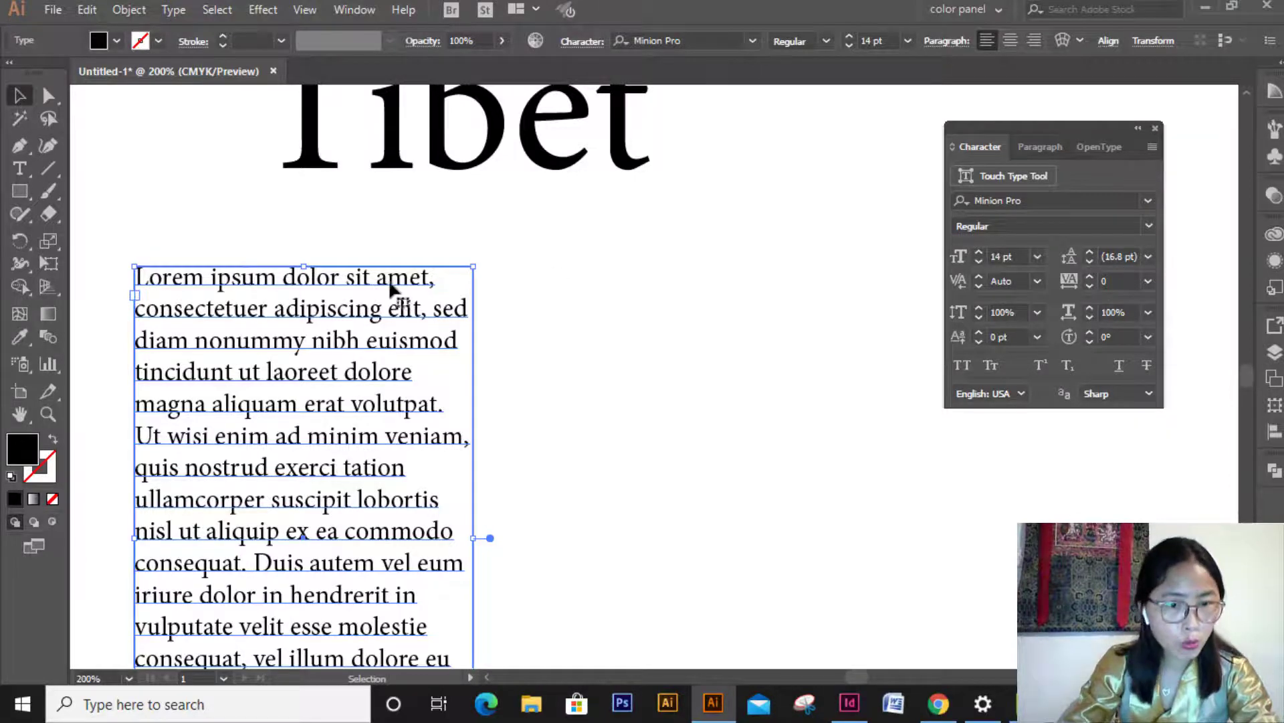
left_click(1148, 258)
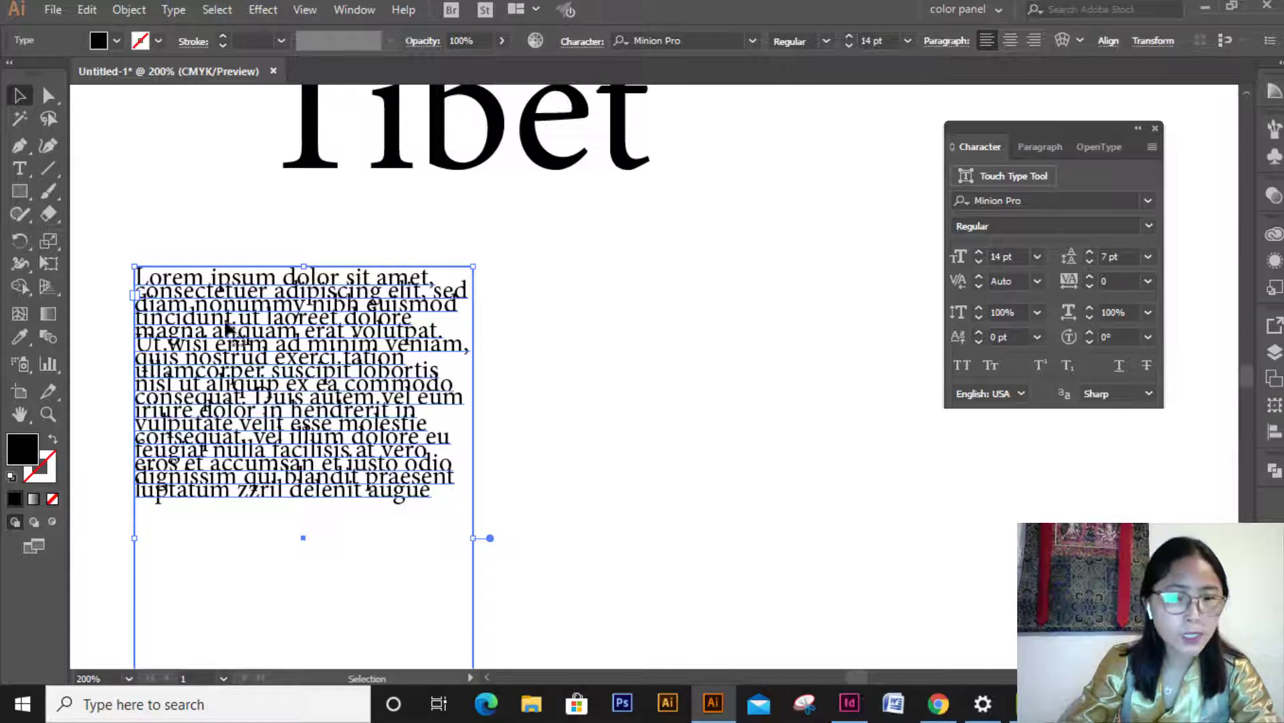
left_click(1148, 256)
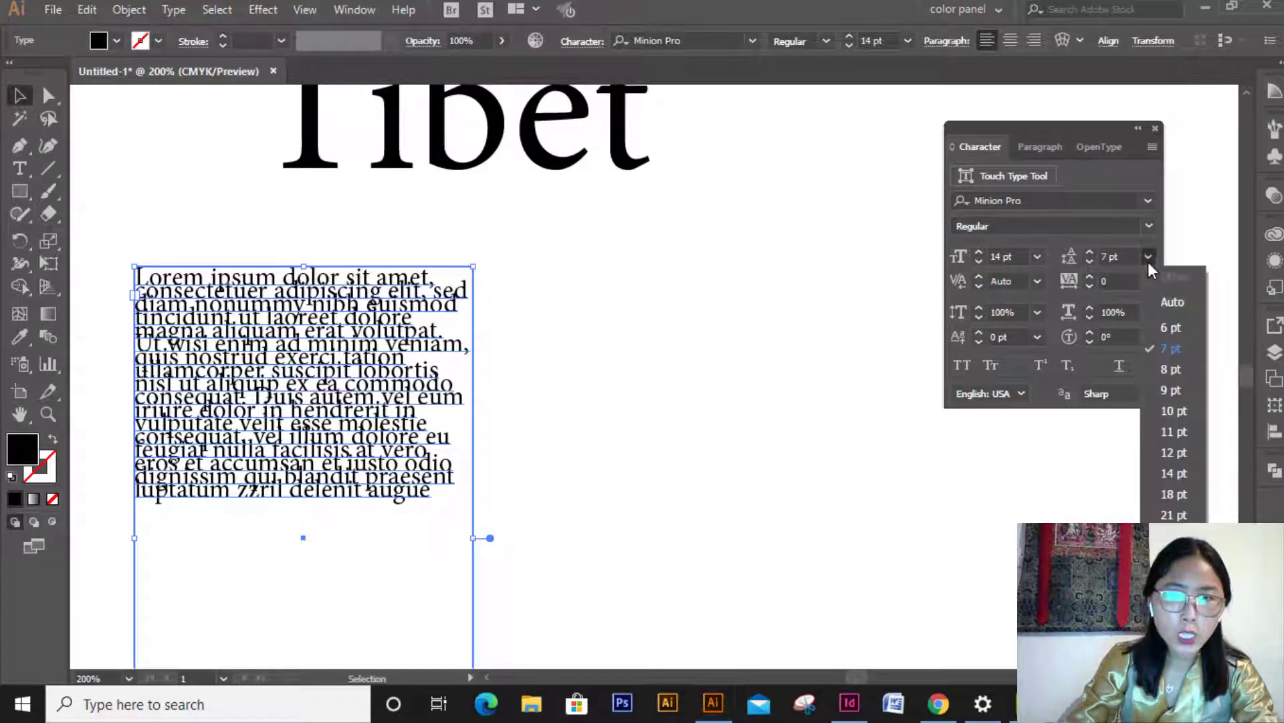
left_click(1179, 305)
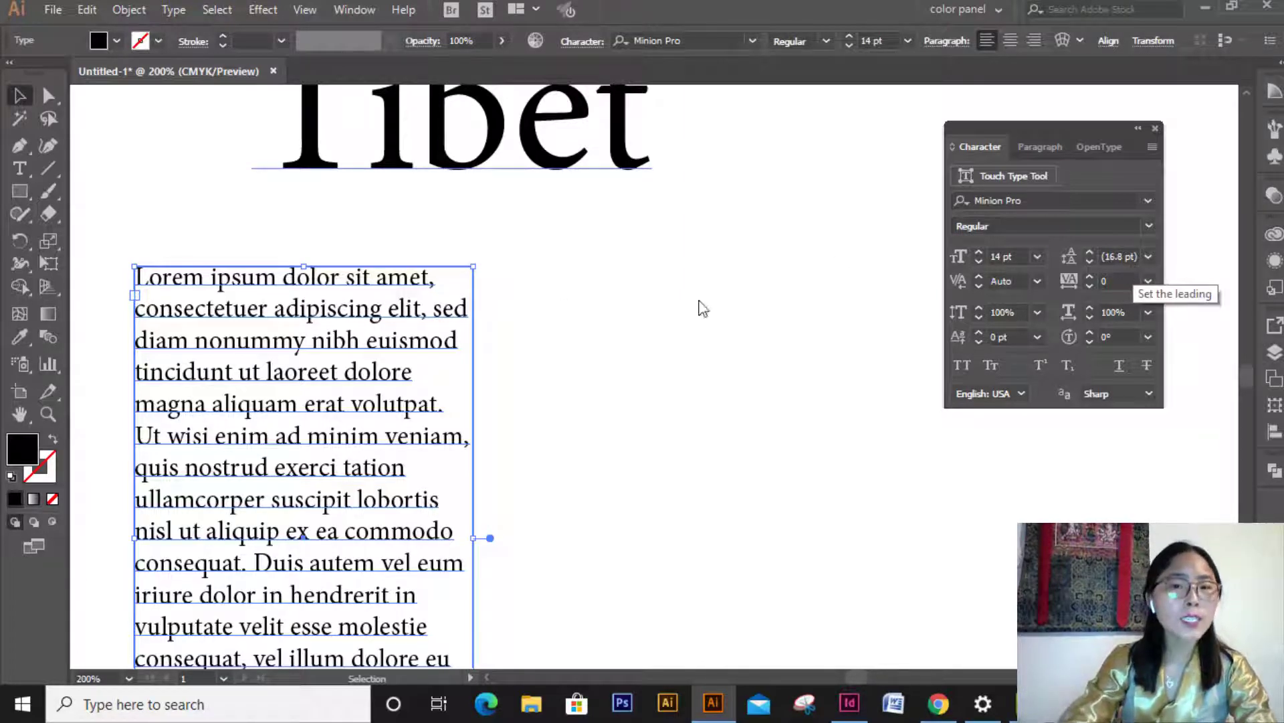
Delete the Lorem Ipsum paragraph below "Tibet".
scroll(623, 345, "up", 1)
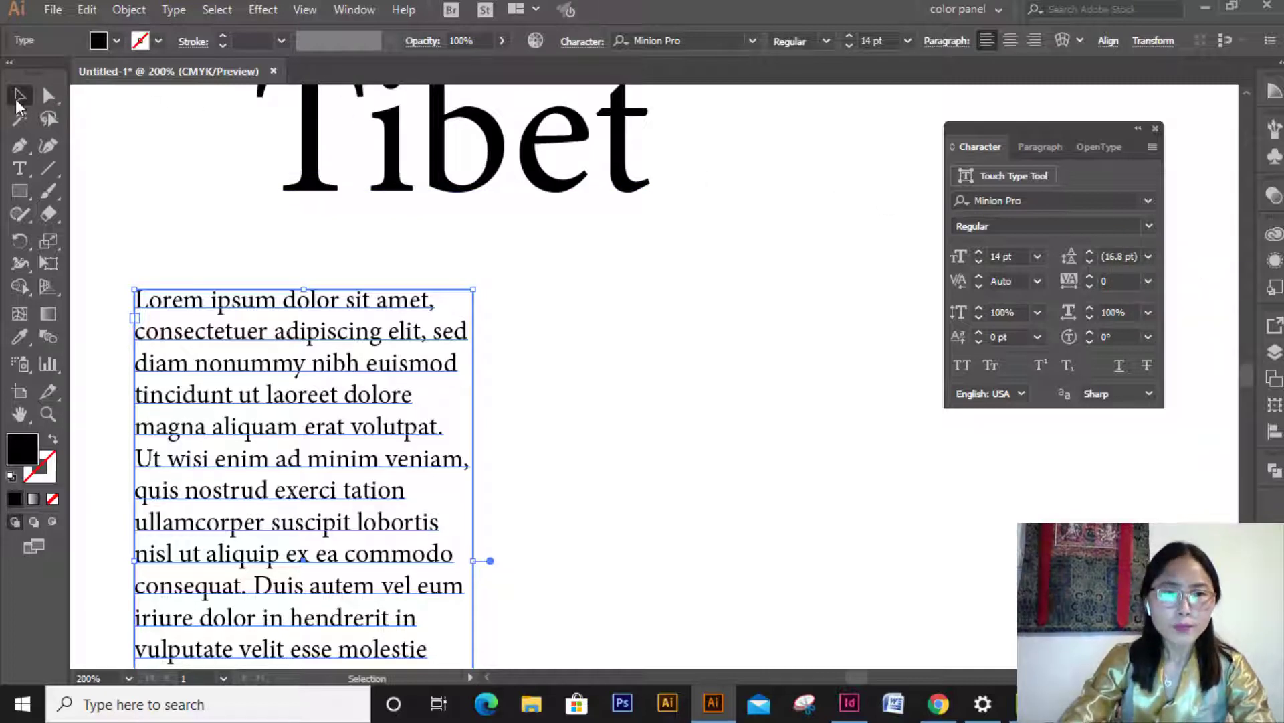
key("Delete")
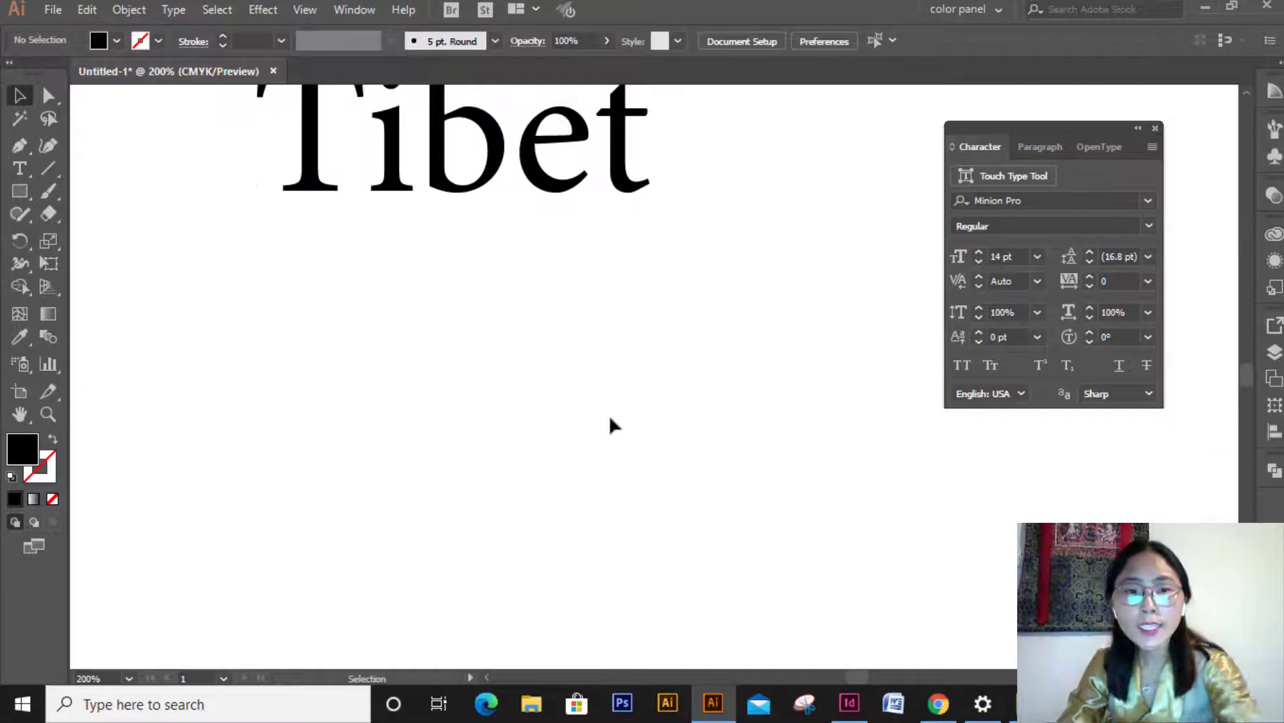
scroll(609, 418, "up", 3)
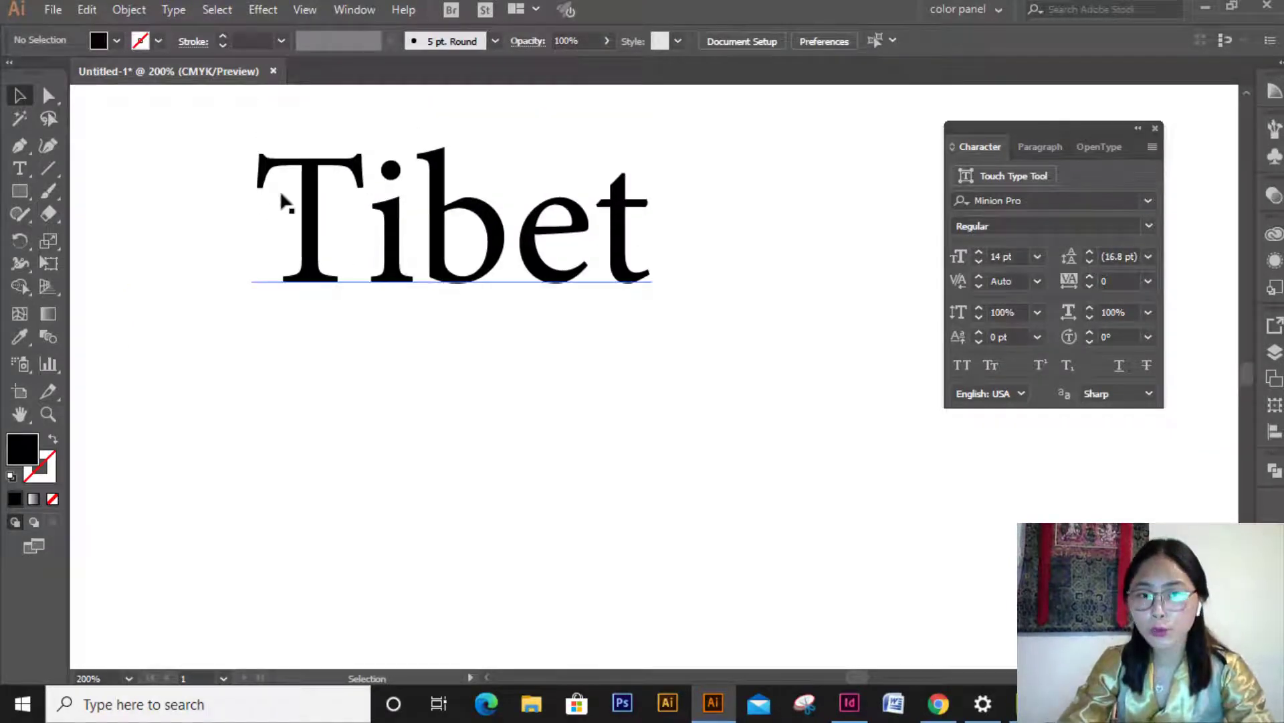
Select the "Tibet" text and gradually increase its tracking to 18.
left_click(315, 227)
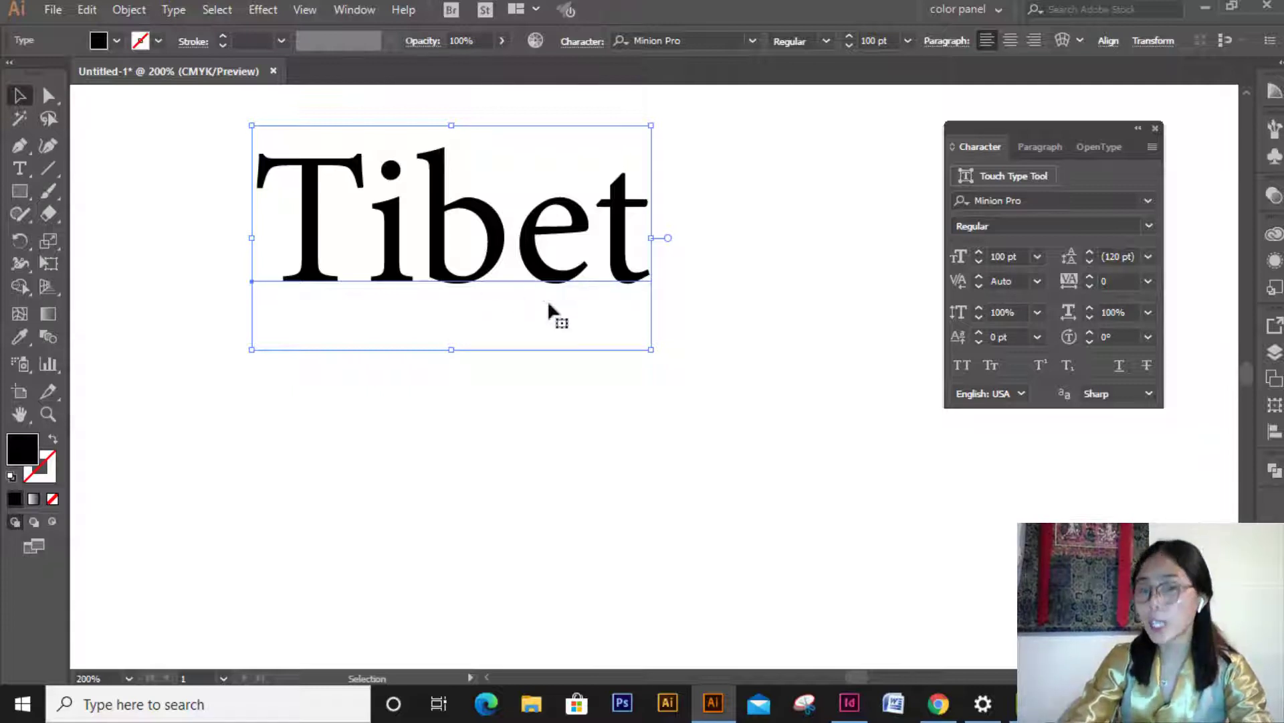
left_click(1090, 276)
left_click(1090, 276)
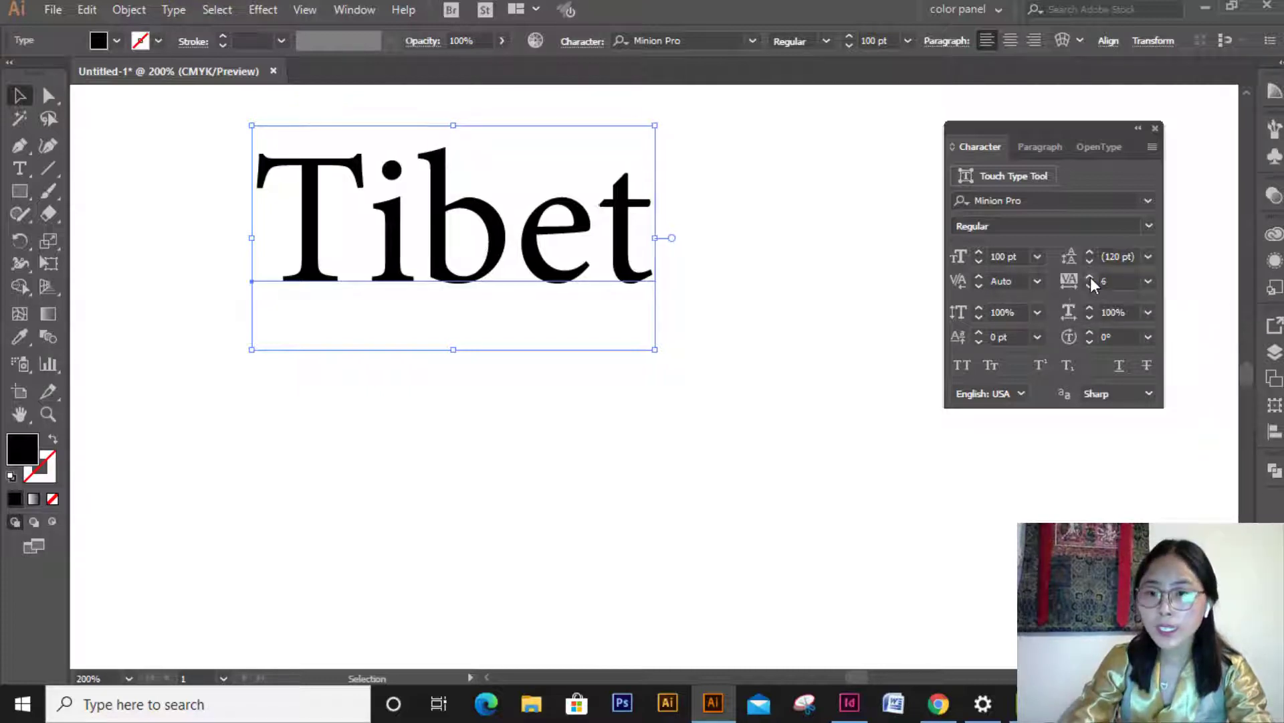
left_click(1091, 276)
left_click(1091, 277)
left_click(1090, 277)
left_click(1093, 277)
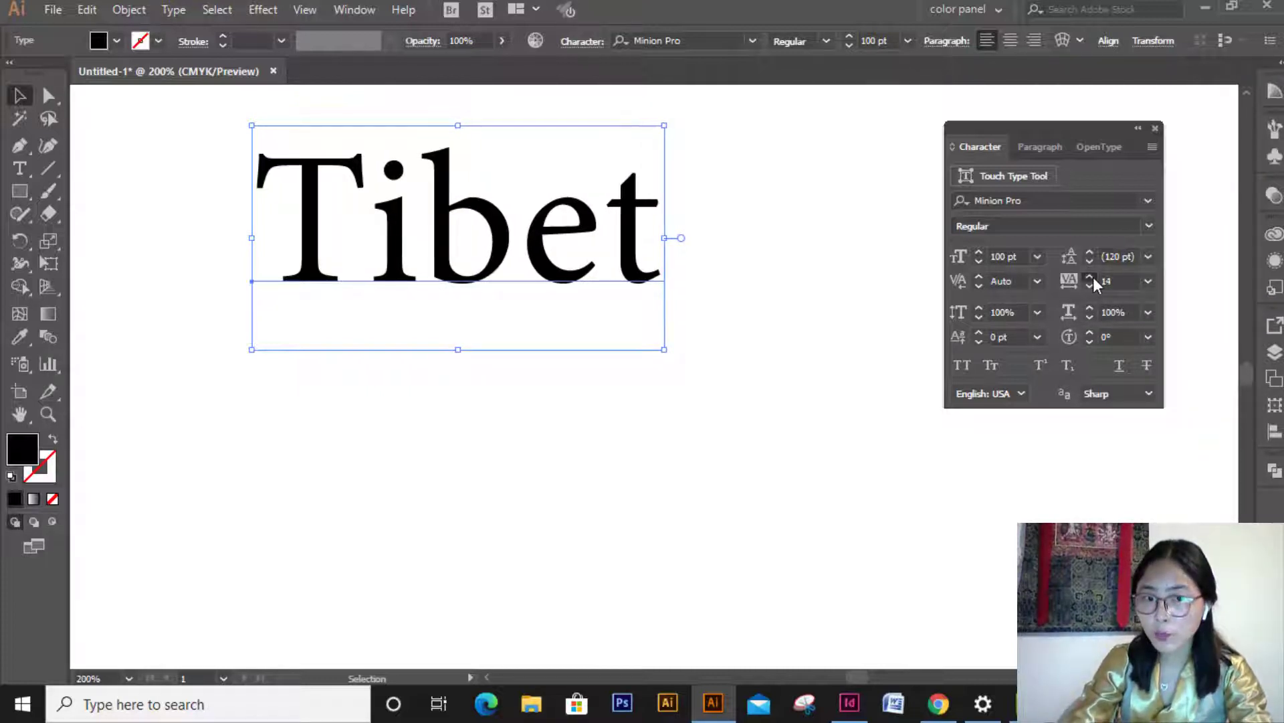
left_click(1093, 277)
left_click(1094, 277)
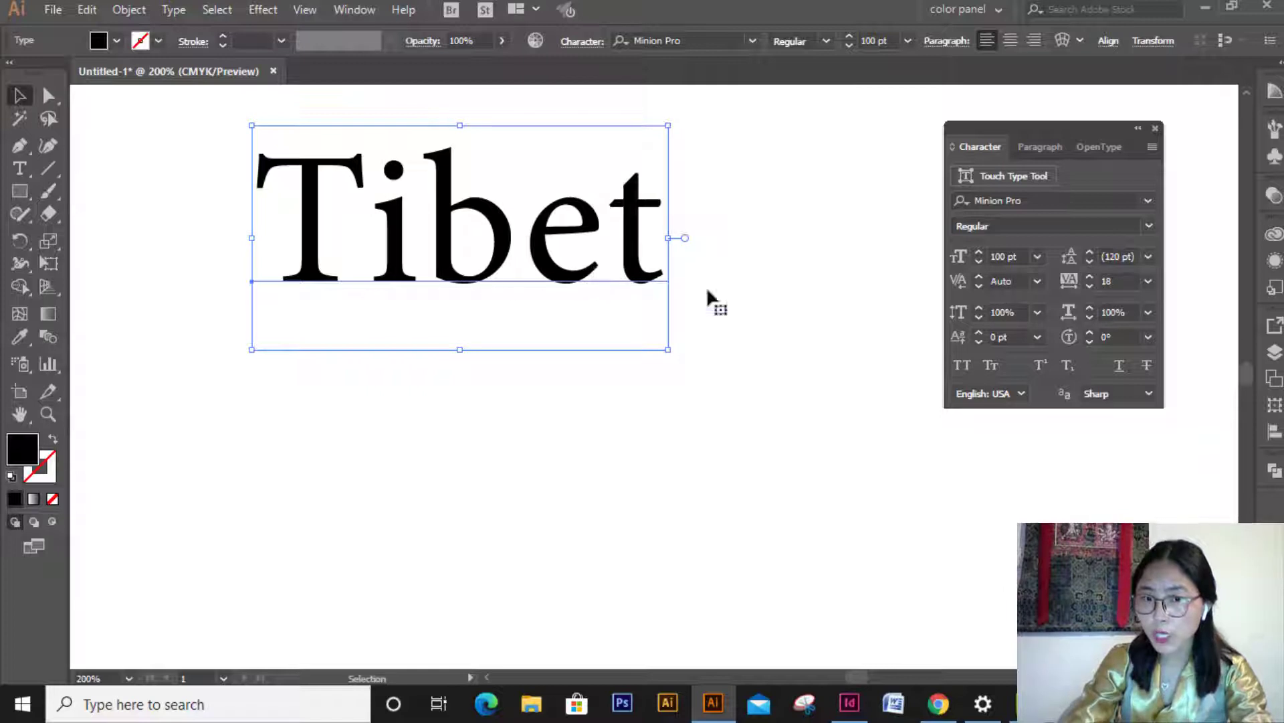
Try preset tracking values of 100 and 200 on "Tibet" and reset the tracking to 0.
left_click(1148, 281)
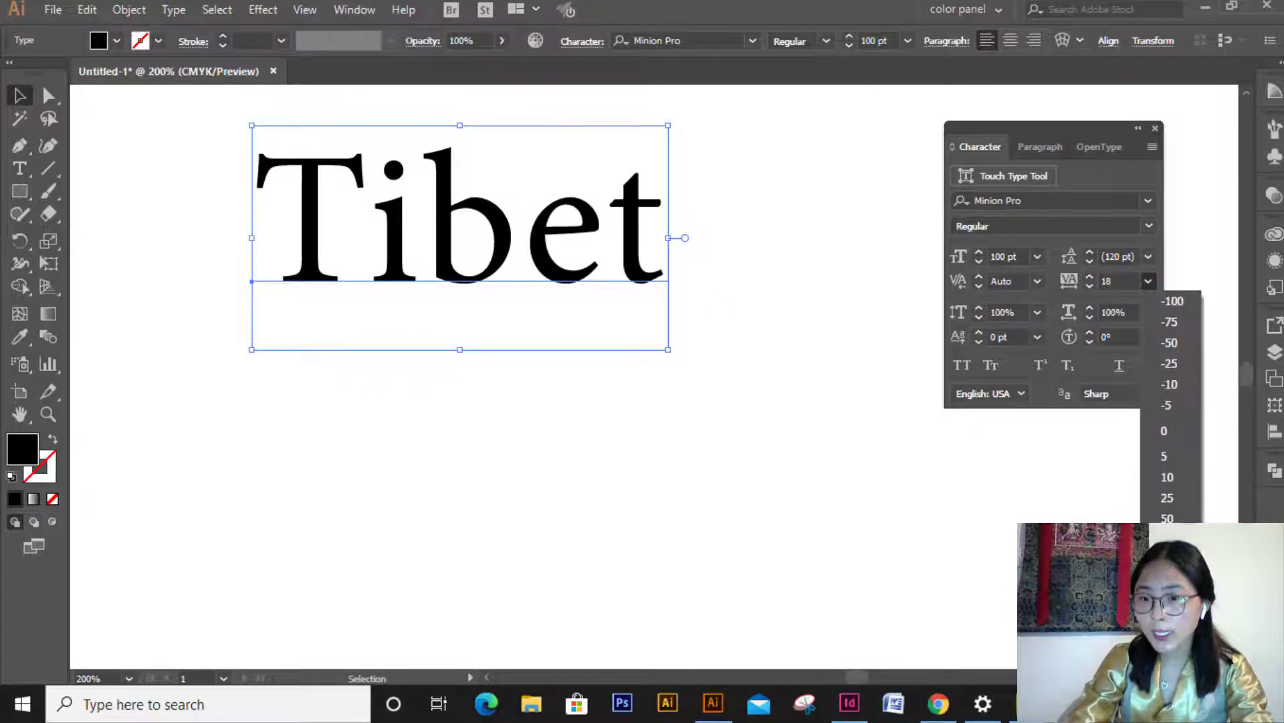
left_click(1169, 560)
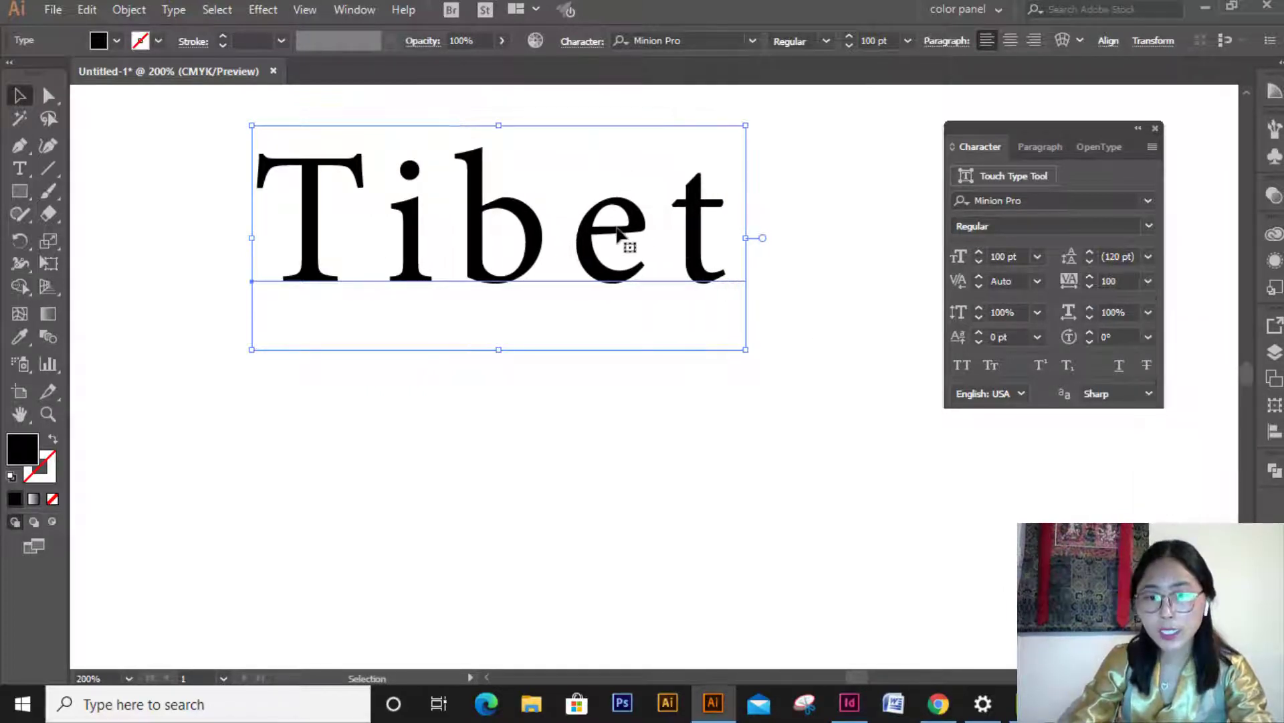
left_click(1148, 281)
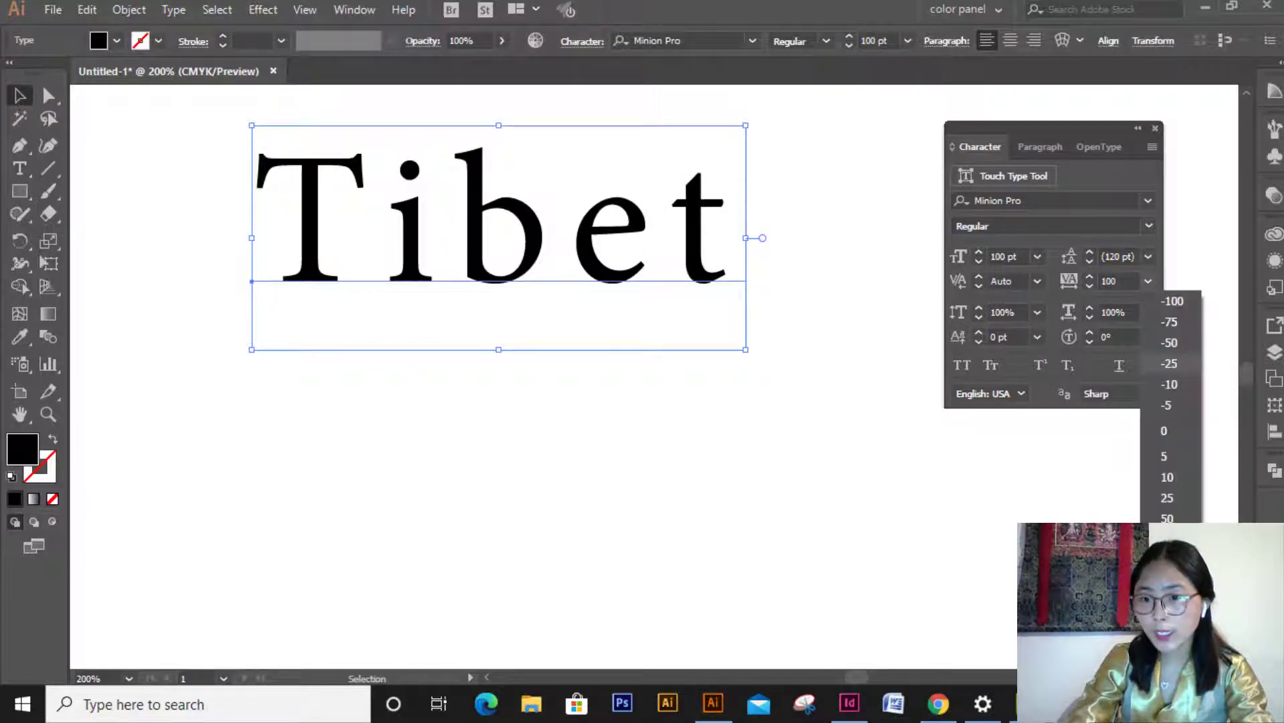
left_click(1169, 581)
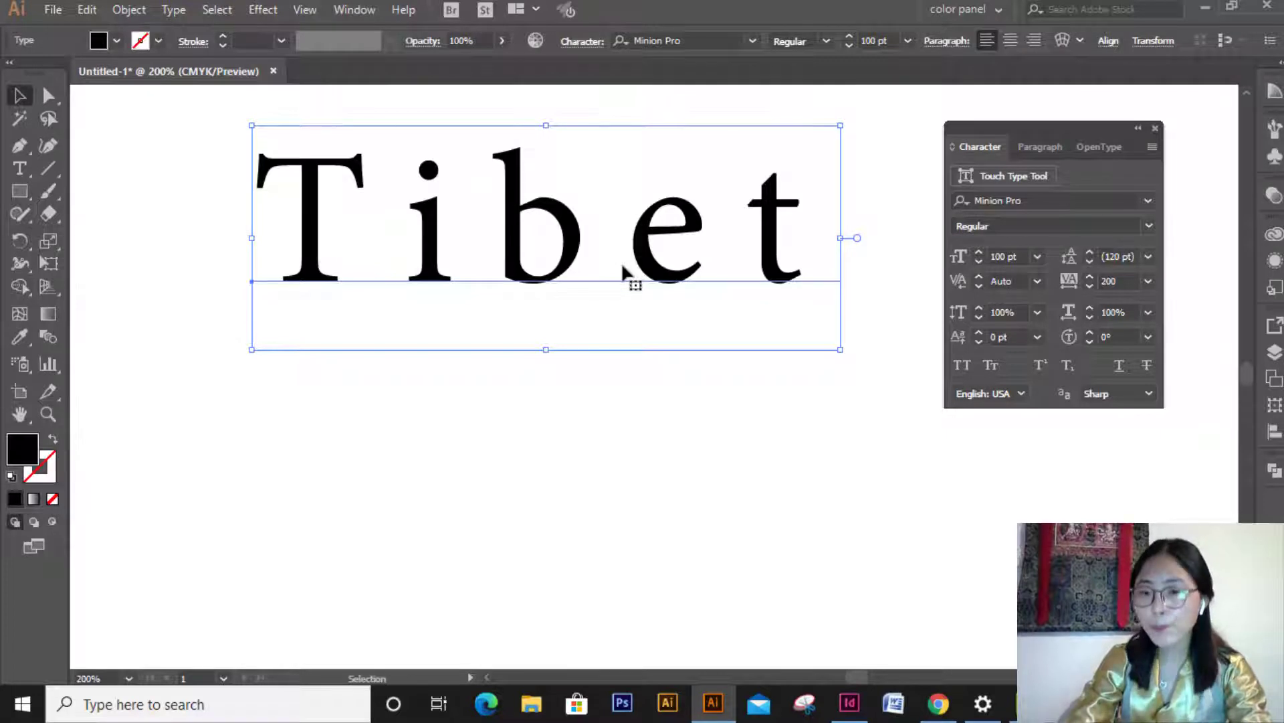
left_click(1148, 281)
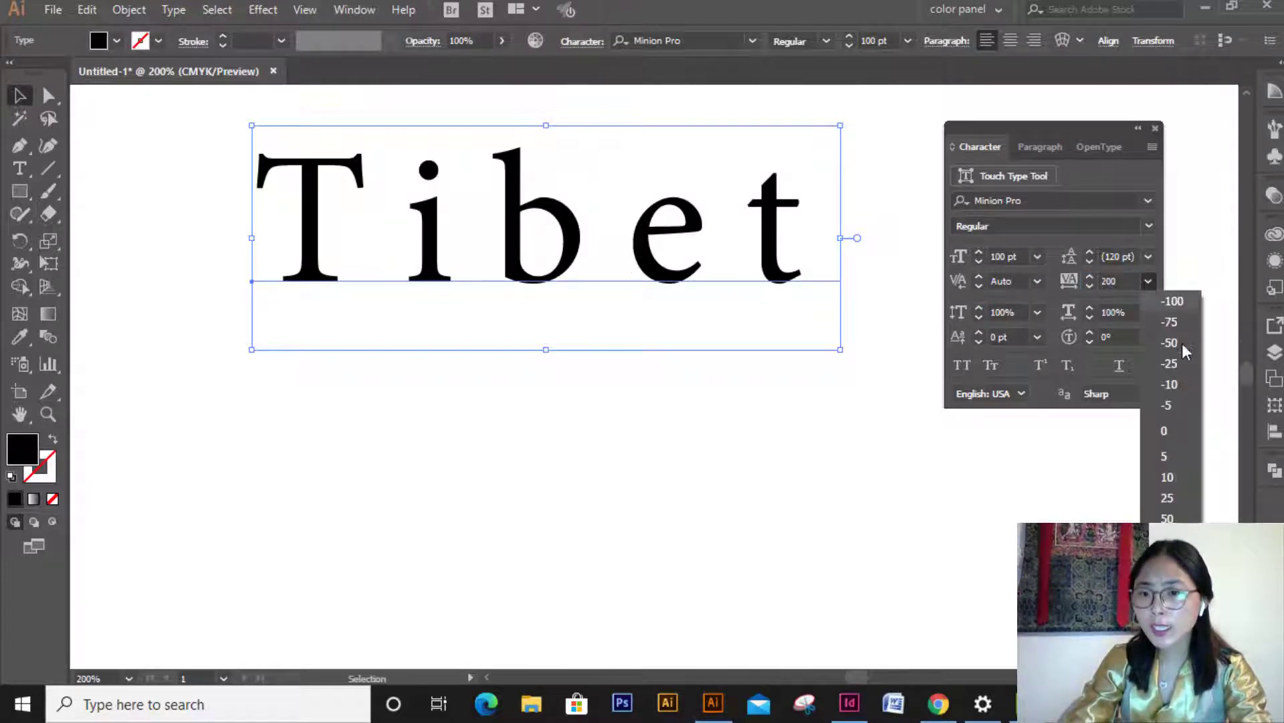
left_click(1167, 432)
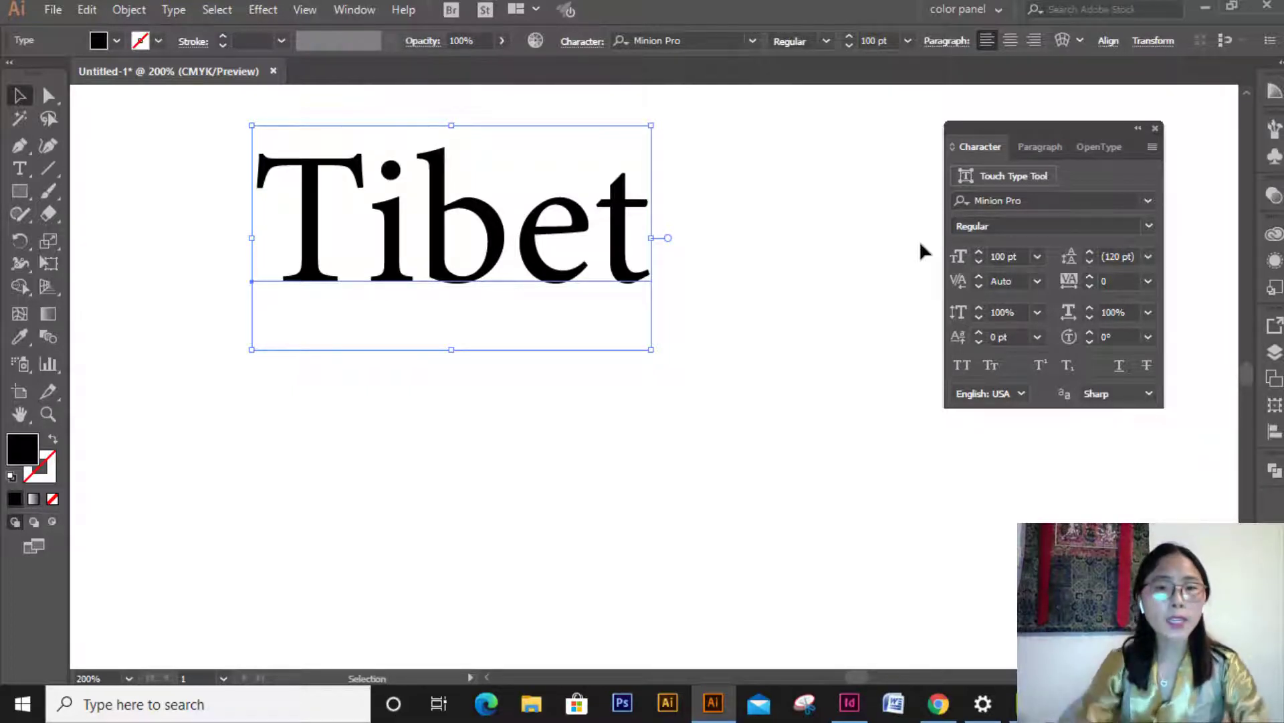
Change the kerning of "Tibet" from automatic to a fixed value of 0.
left_click(1037, 282)
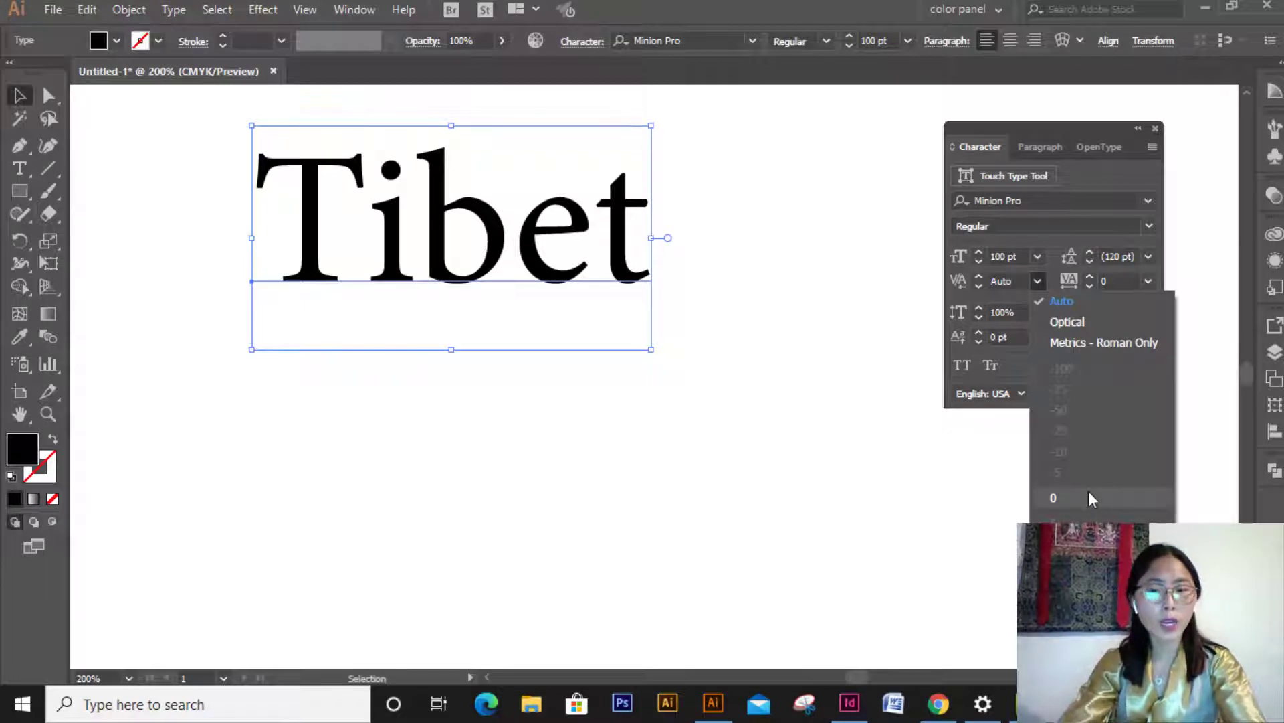
left_click(1054, 498)
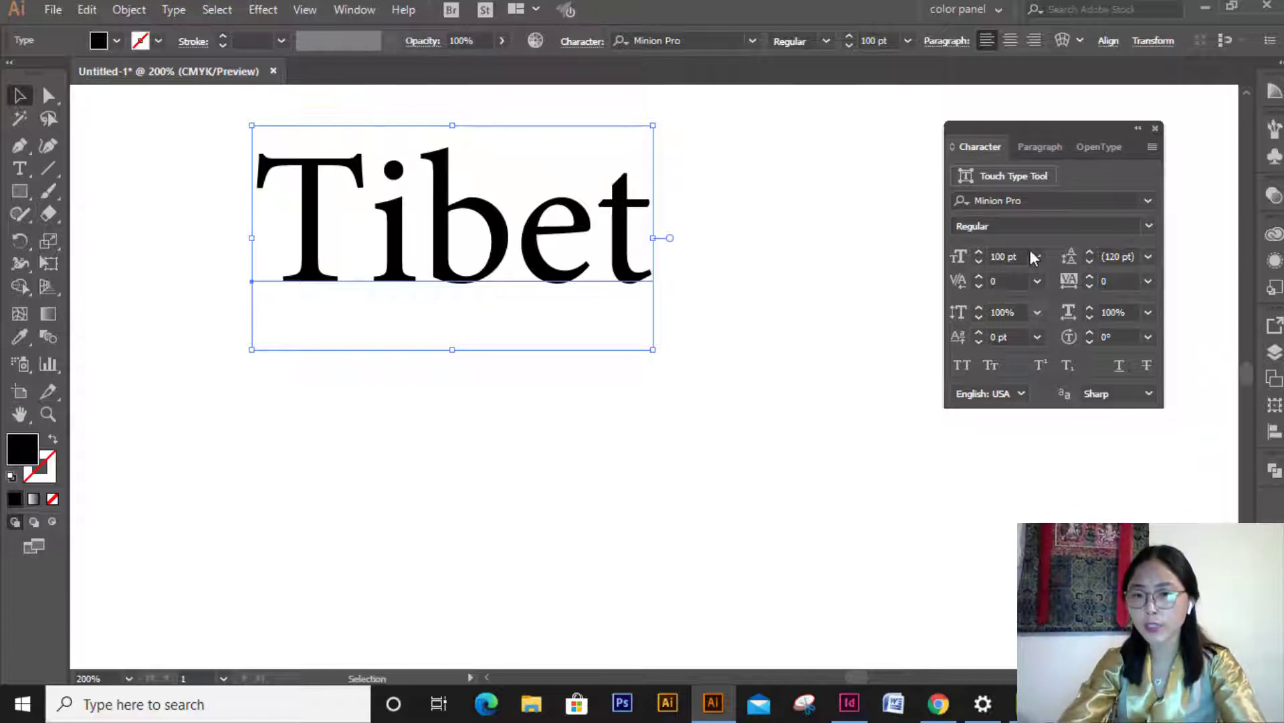
Try Metrics - Roman Only kerning on "Tibet", and set its kerning to Optical.
left_click(1037, 282)
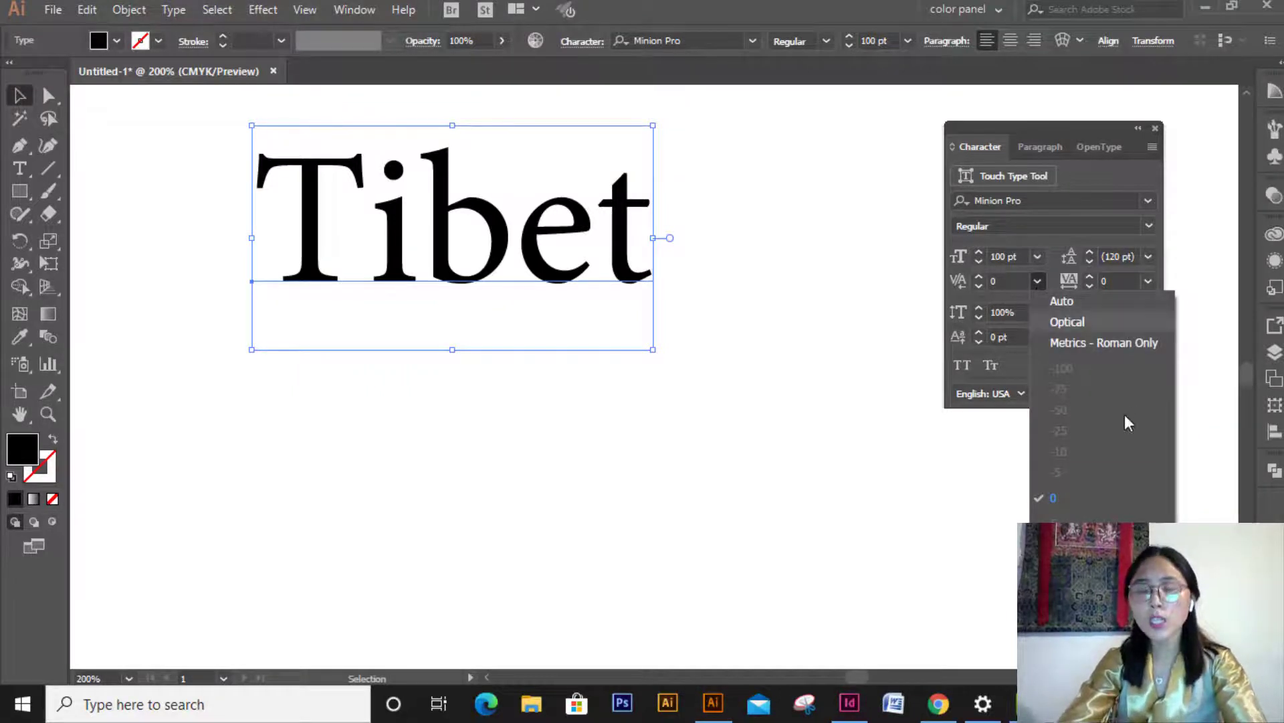
left_click(1134, 347)
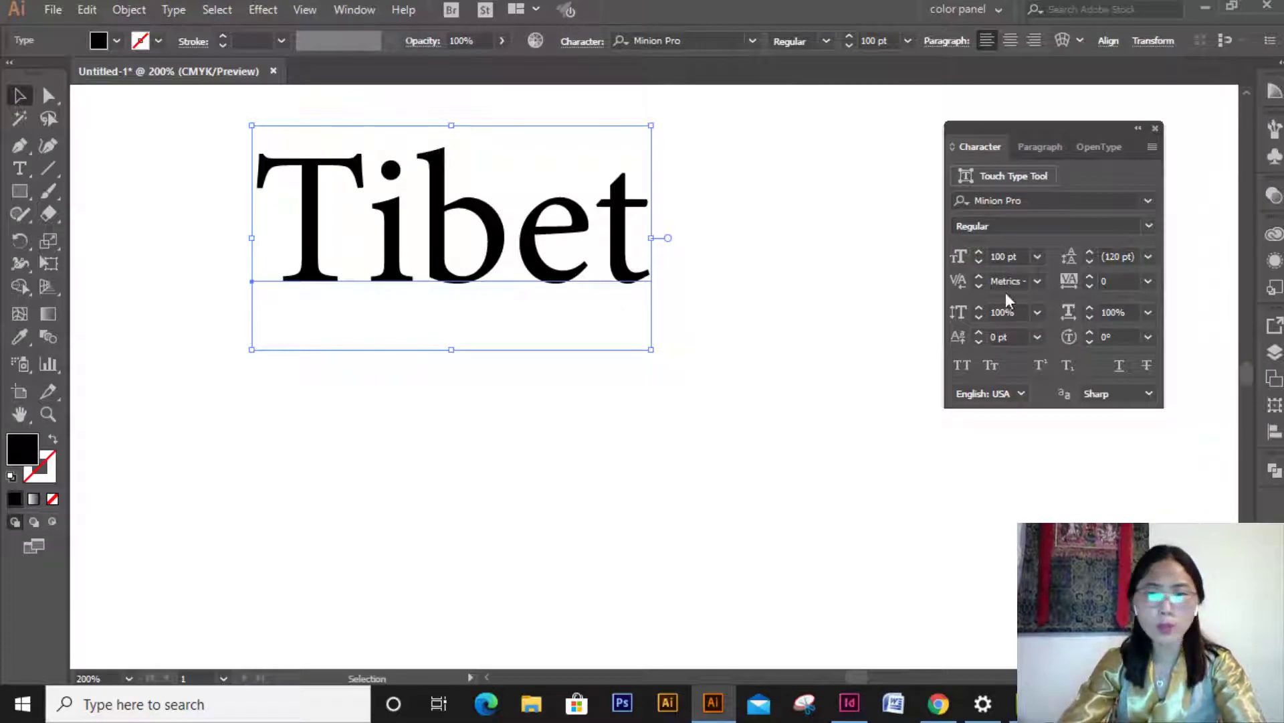
left_click(1037, 281)
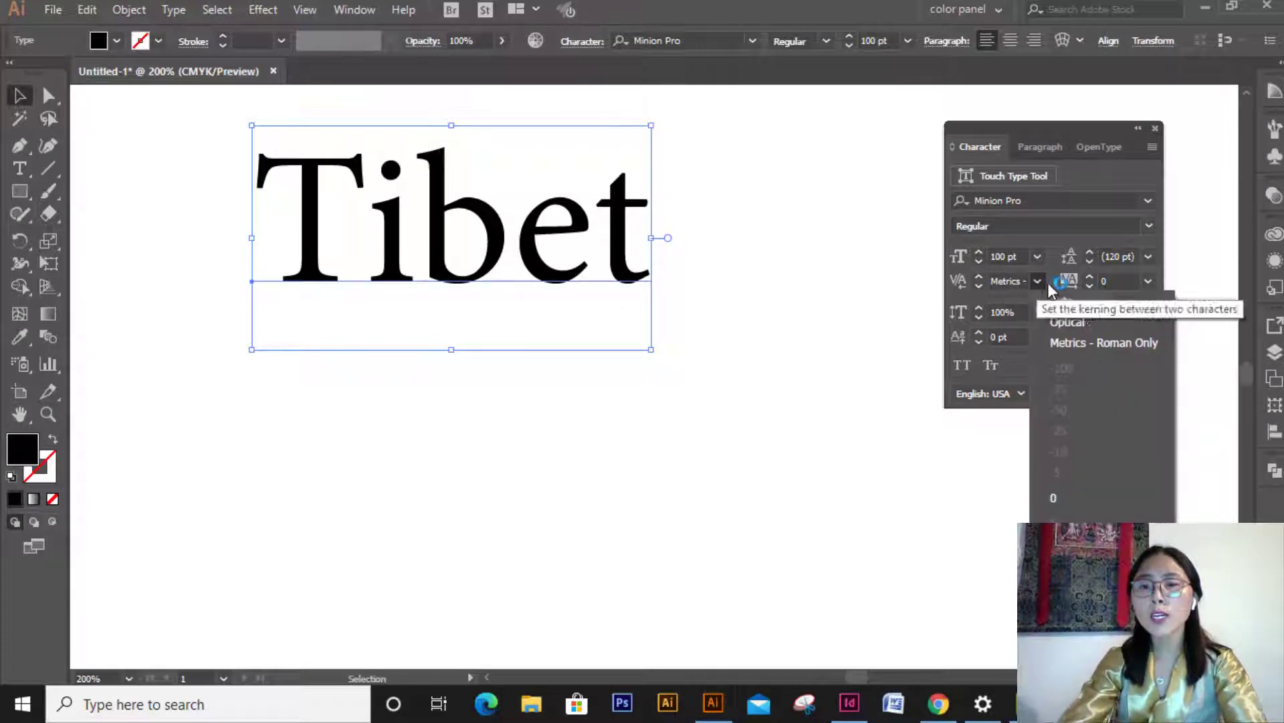
left_click(1084, 321)
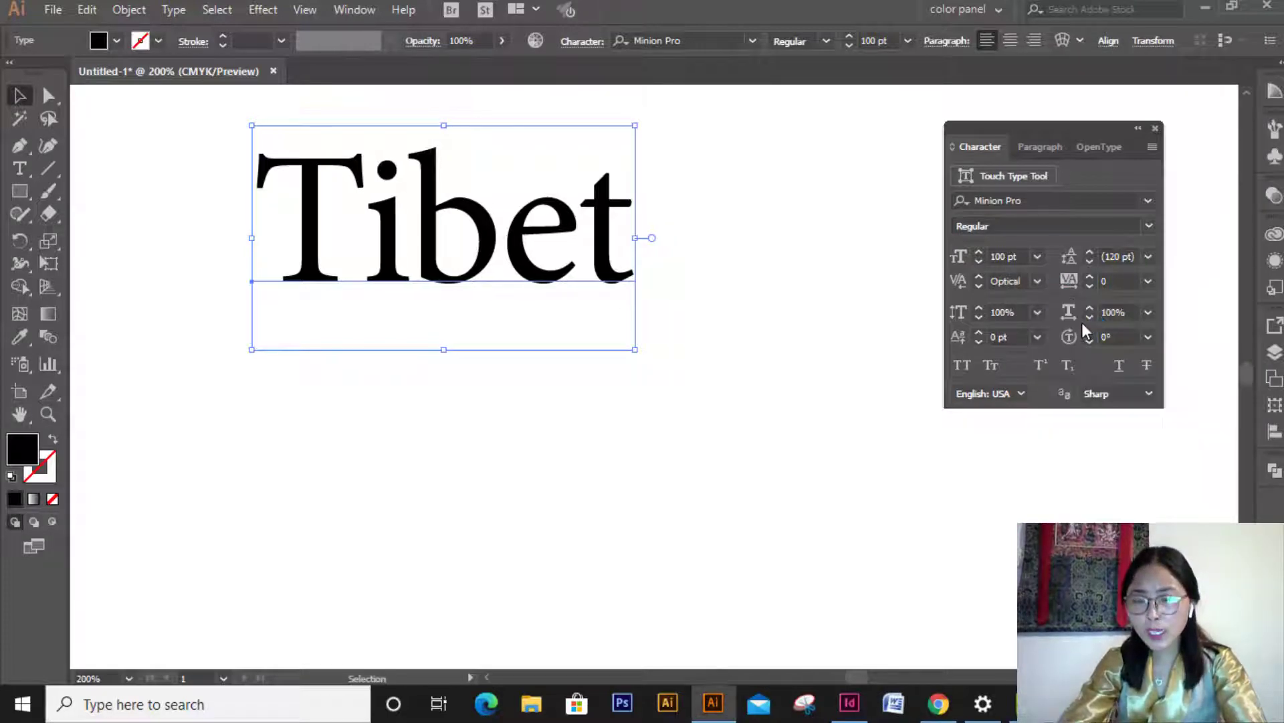
Widen the kerning between "T" and "i" and between "i" and "b" in "Tibet" to 200 each.
left_click(19, 168)
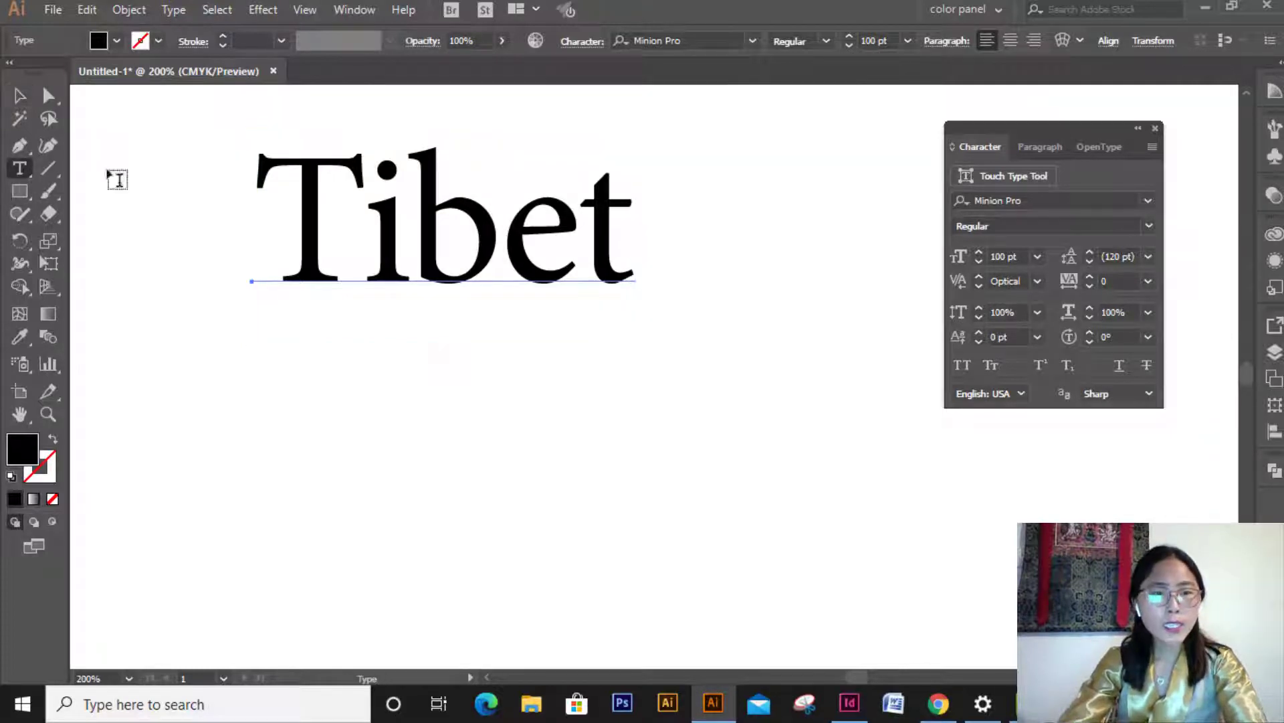
left_click(359, 224)
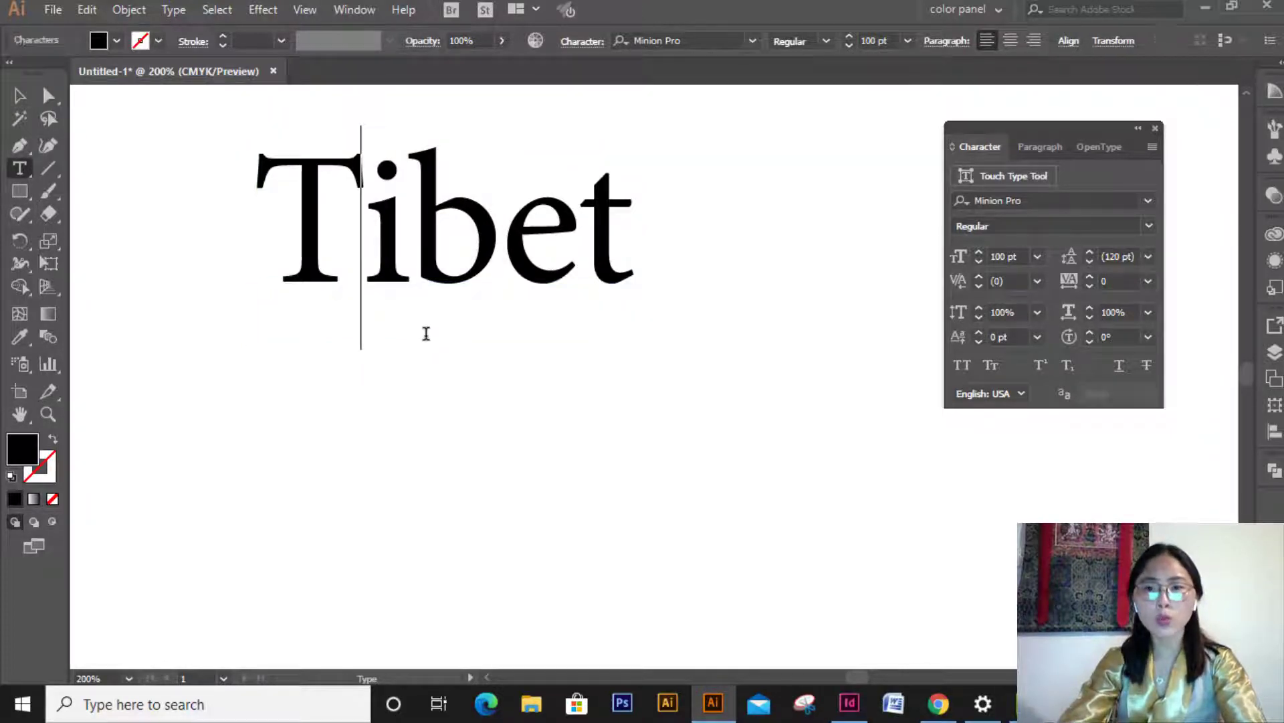
left_click(1035, 282)
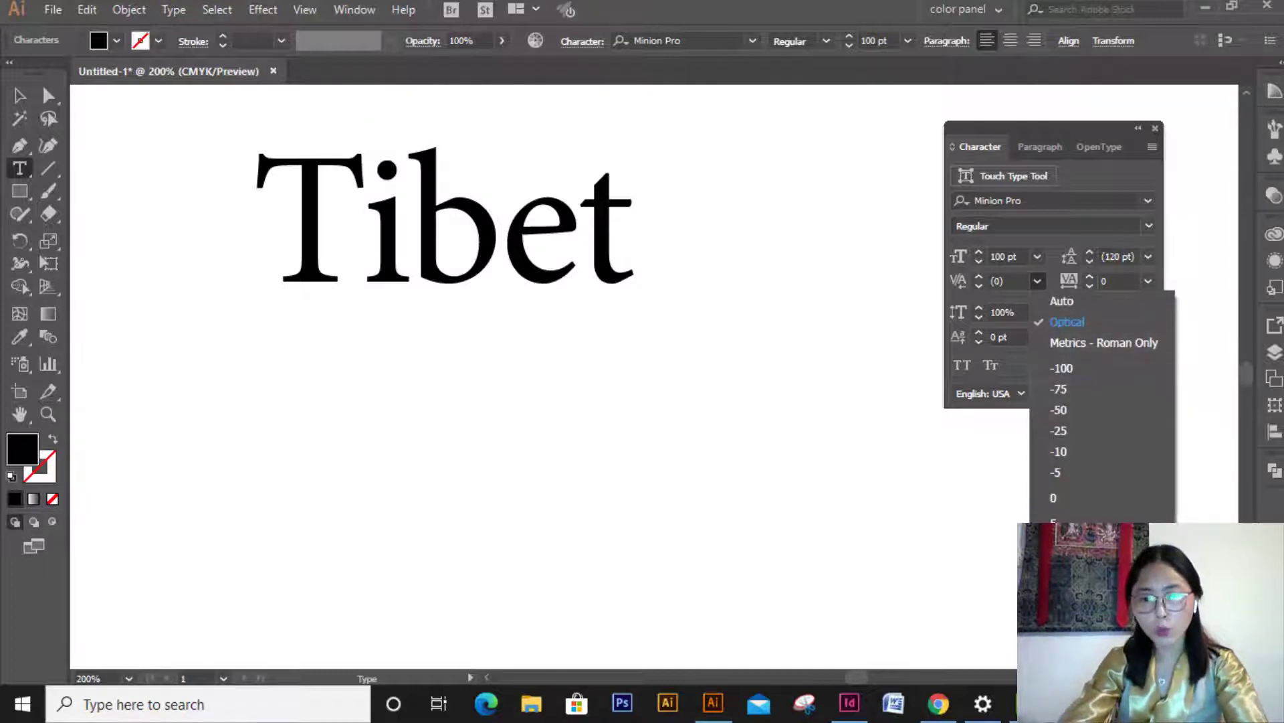
left_click(1064, 648)
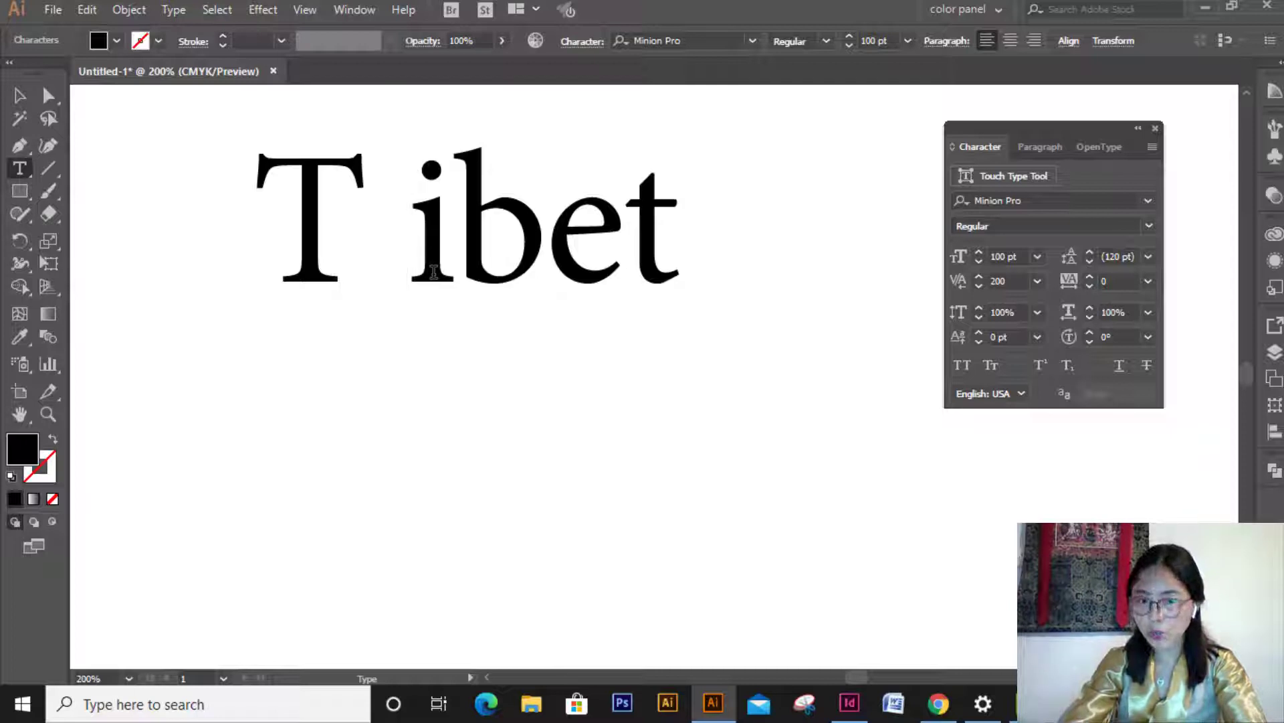
left_click(453, 261)
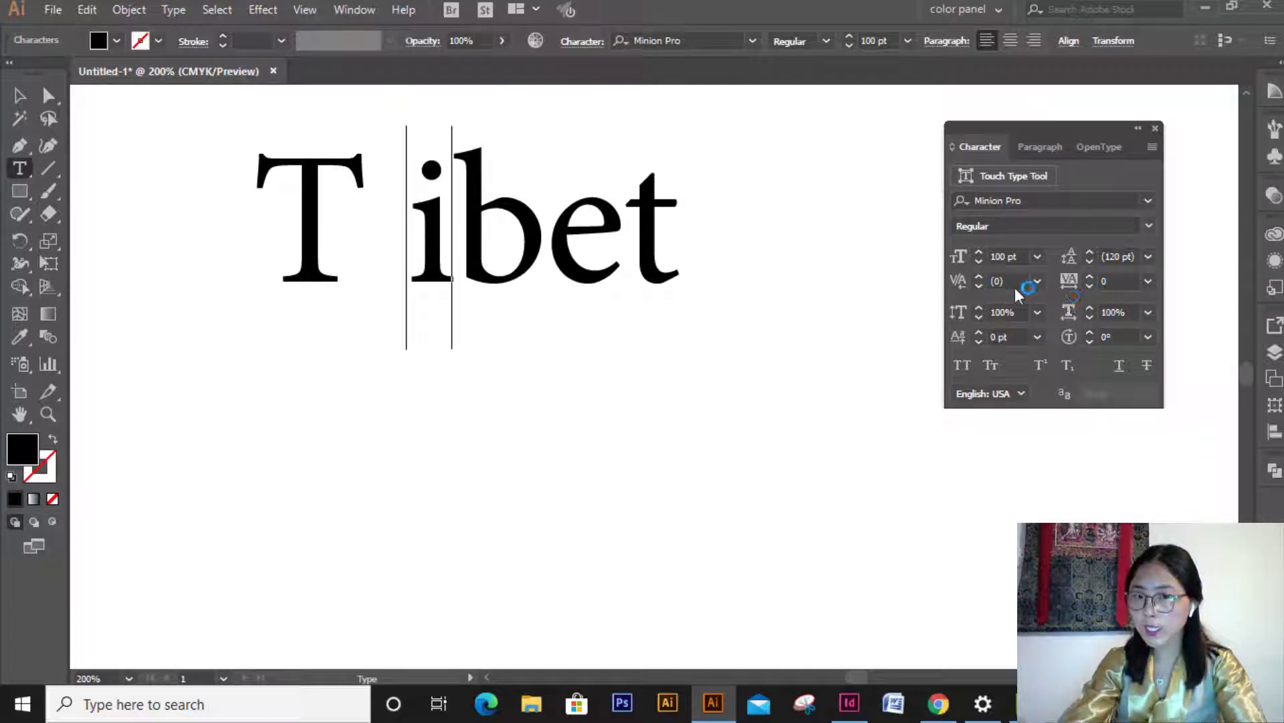
left_click(1038, 281)
left_click(1063, 519)
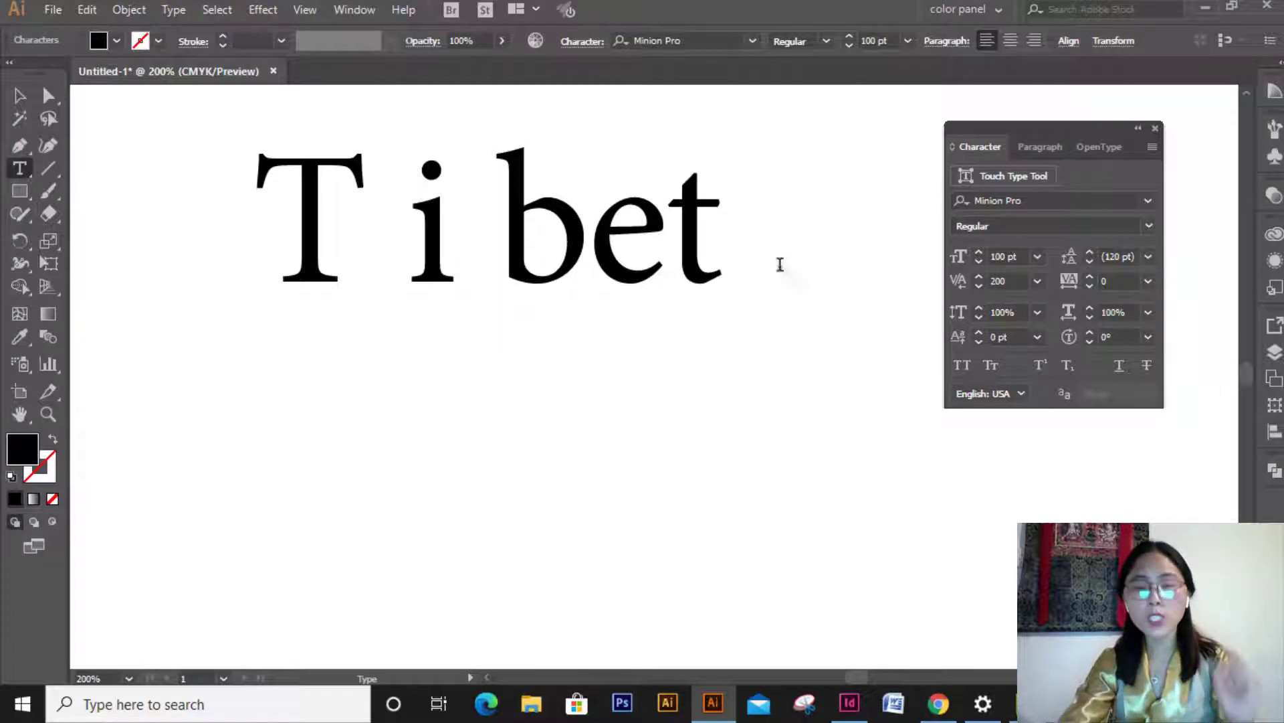
Reset the kerning between "i" and "b" and between "T" and "i" to Auto.
left_click(1038, 281)
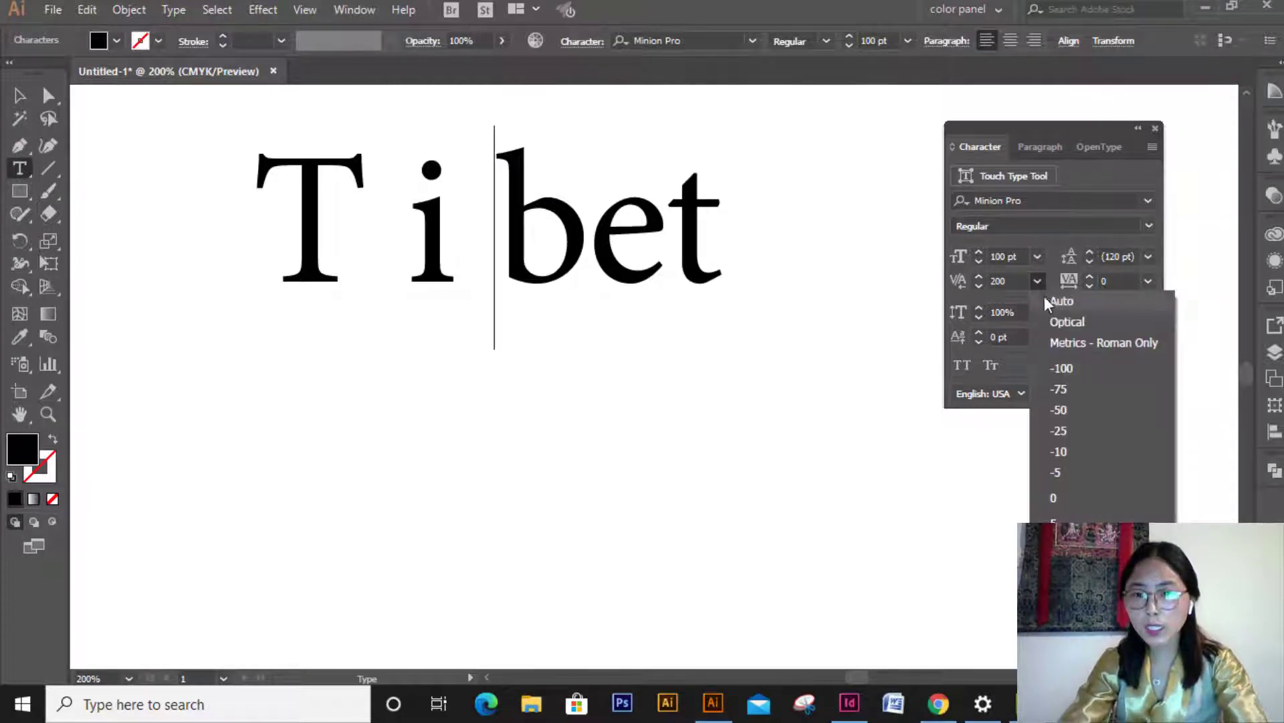
left_click(1049, 296)
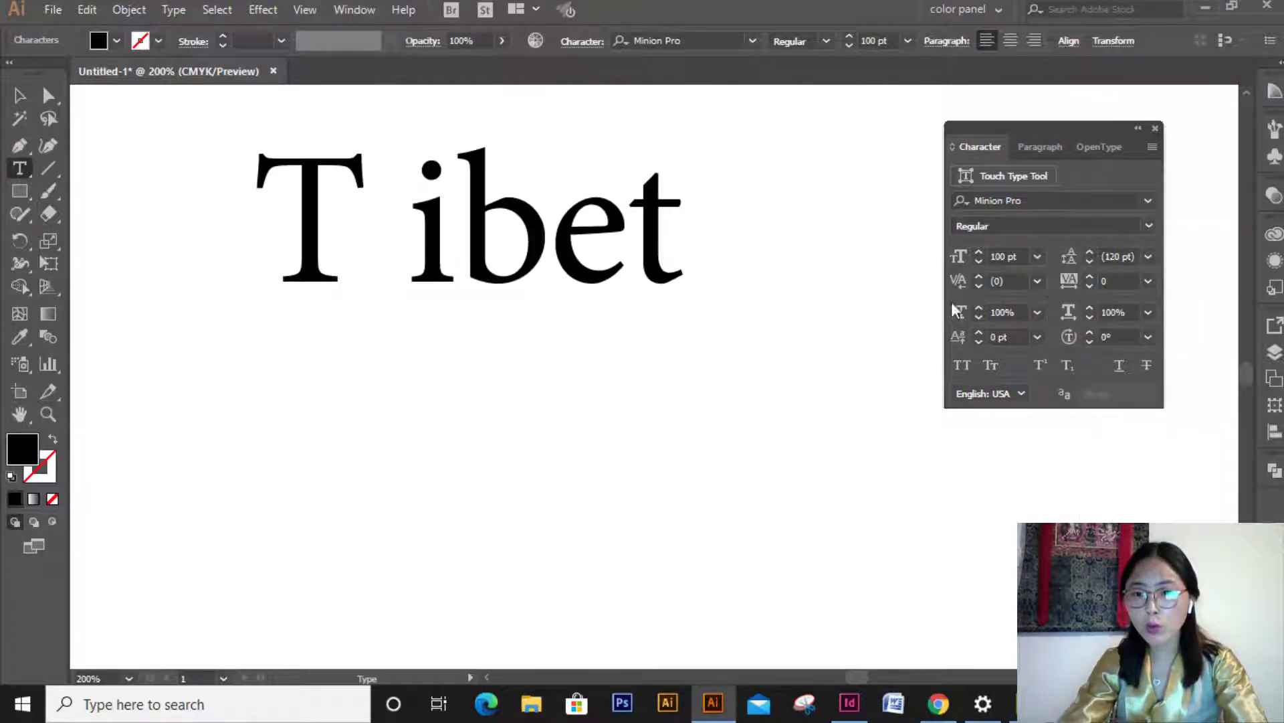
left_click(380, 238)
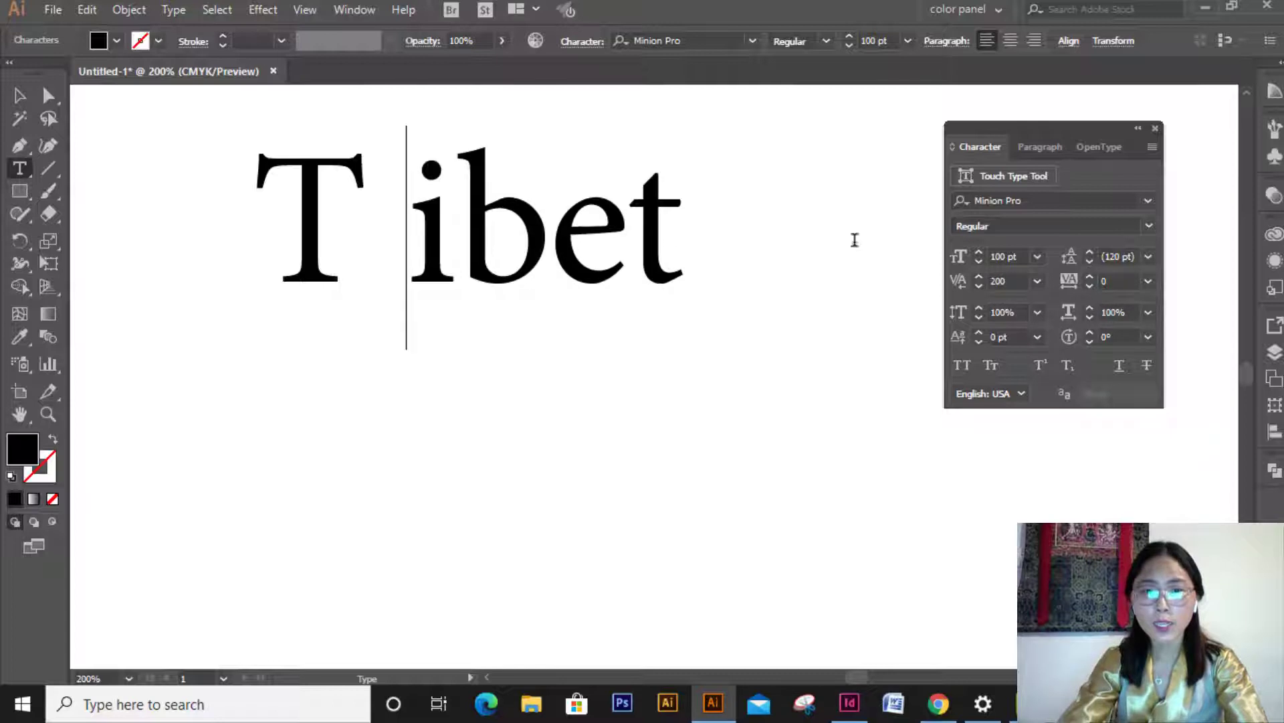
left_click(1037, 281)
left_click(1057, 298)
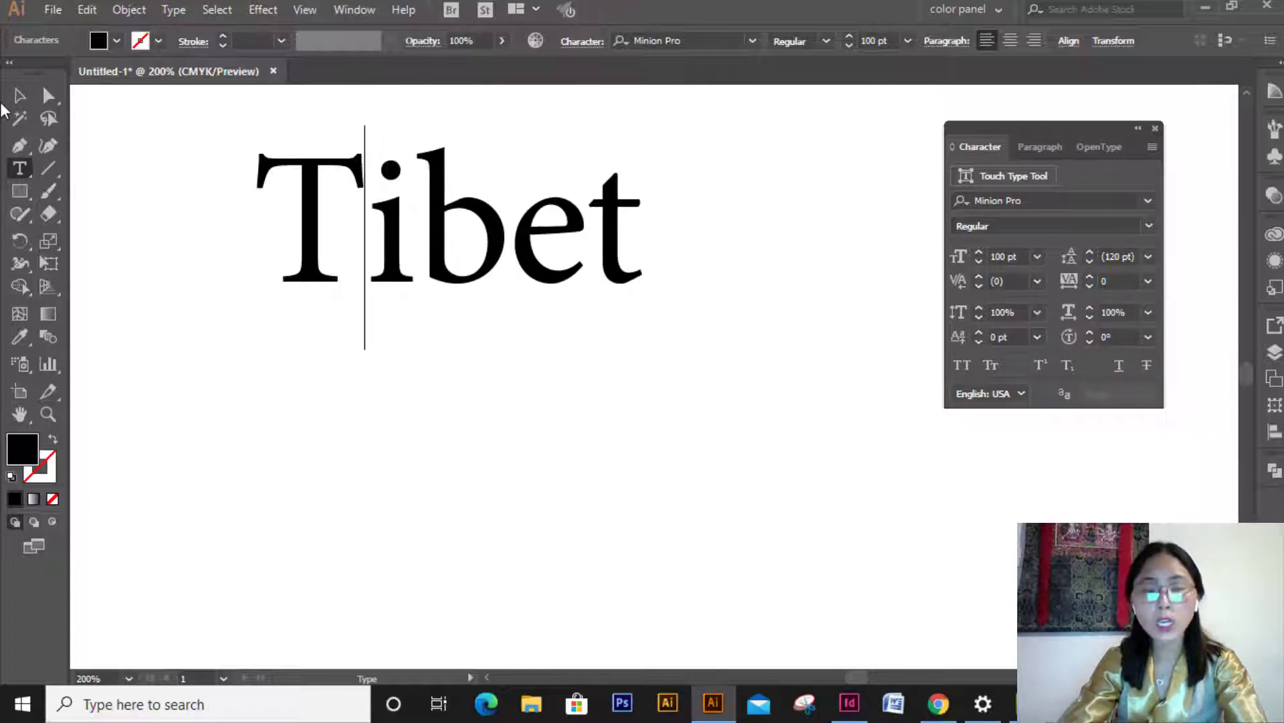
Select the "Tibet" text object and enlarge it freehand to about 197 pt with a horizontal scale of about 79%.
left_click(19, 96)
left_click(570, 269)
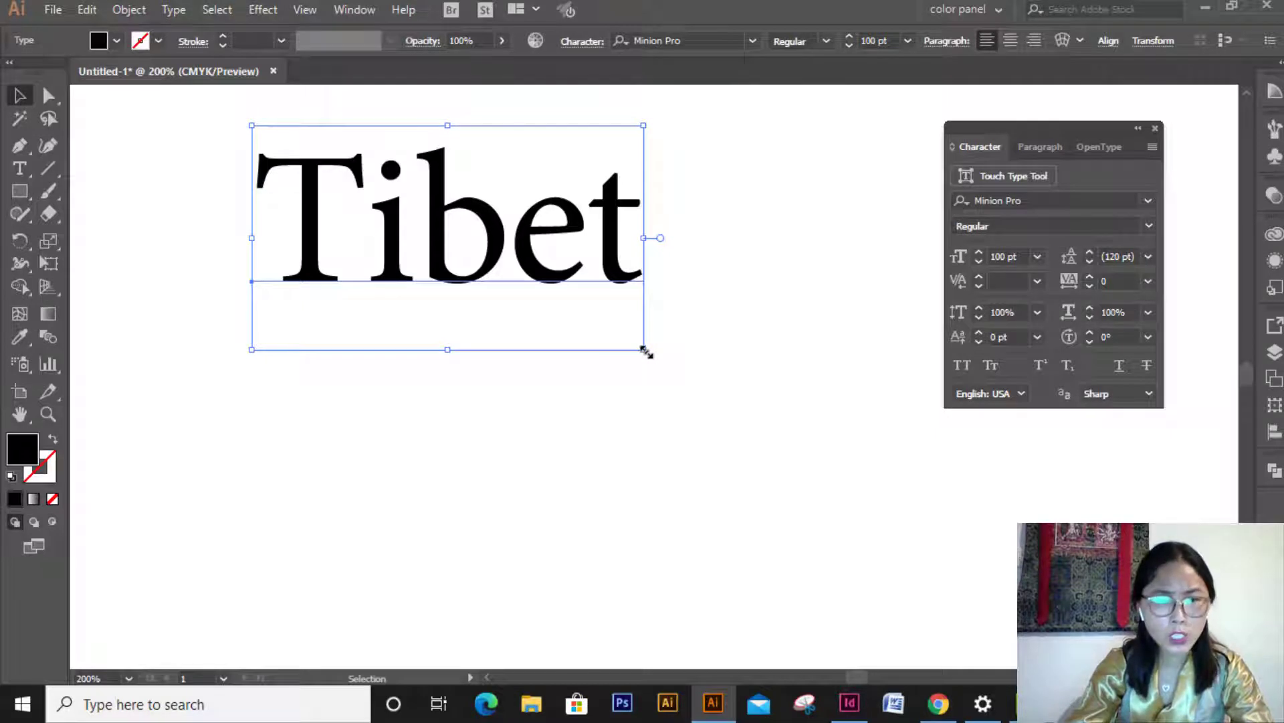
left_click_drag(774, 492, 862, 568)
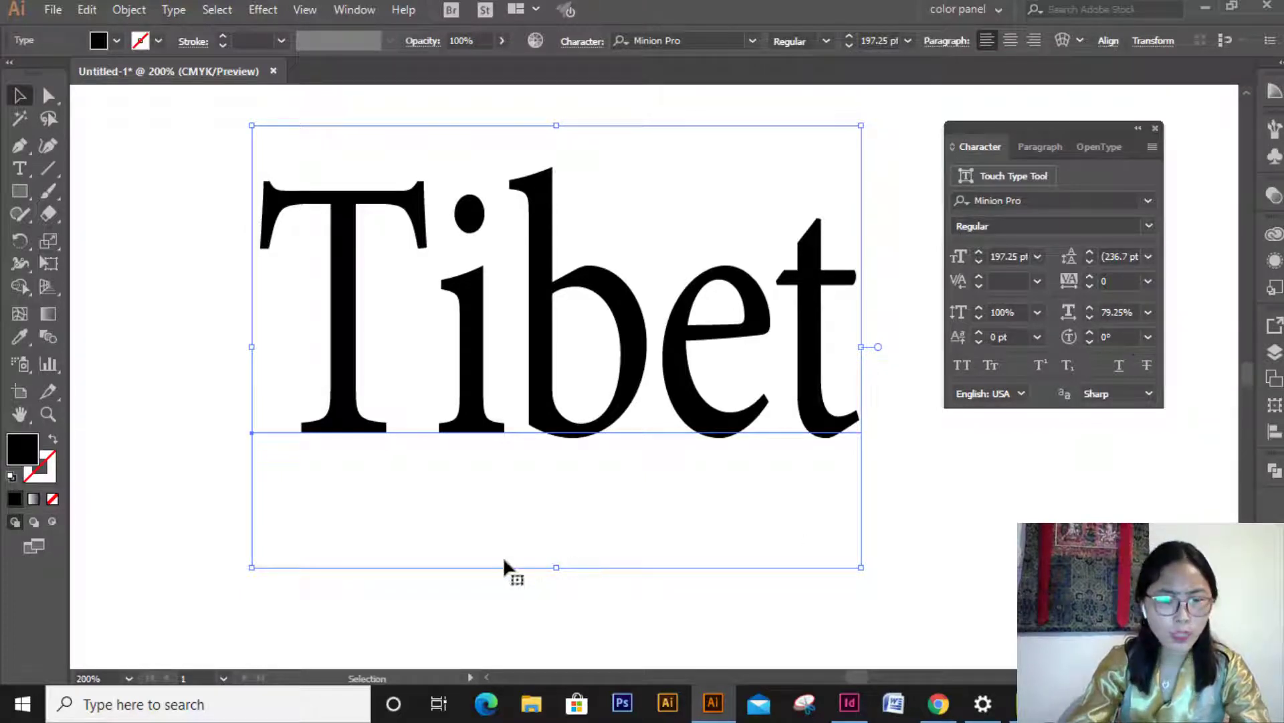
Stretch "Tibet" vertically to a font size of about 331 pt and undo the stretch.
left_click_drag(555, 567, 558, 671)
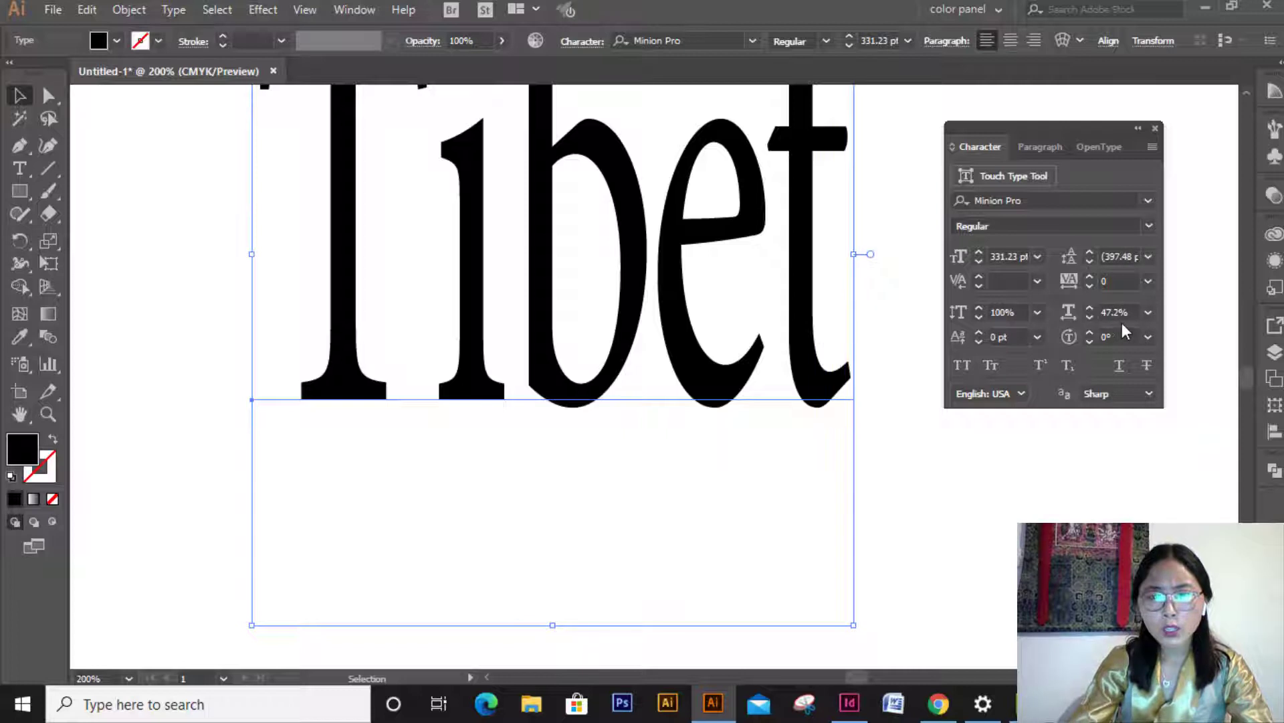
key("ctrl+z")
key("ctrl+z")
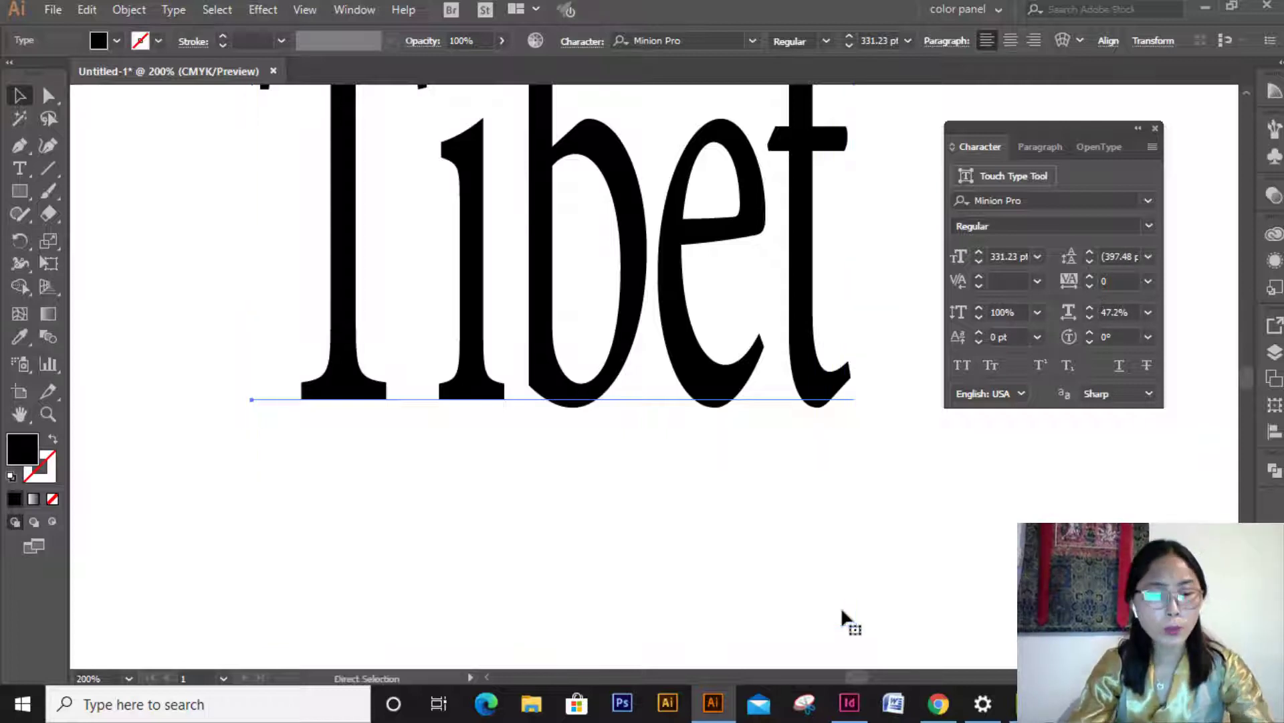
scroll(618, 622, "up", 5)
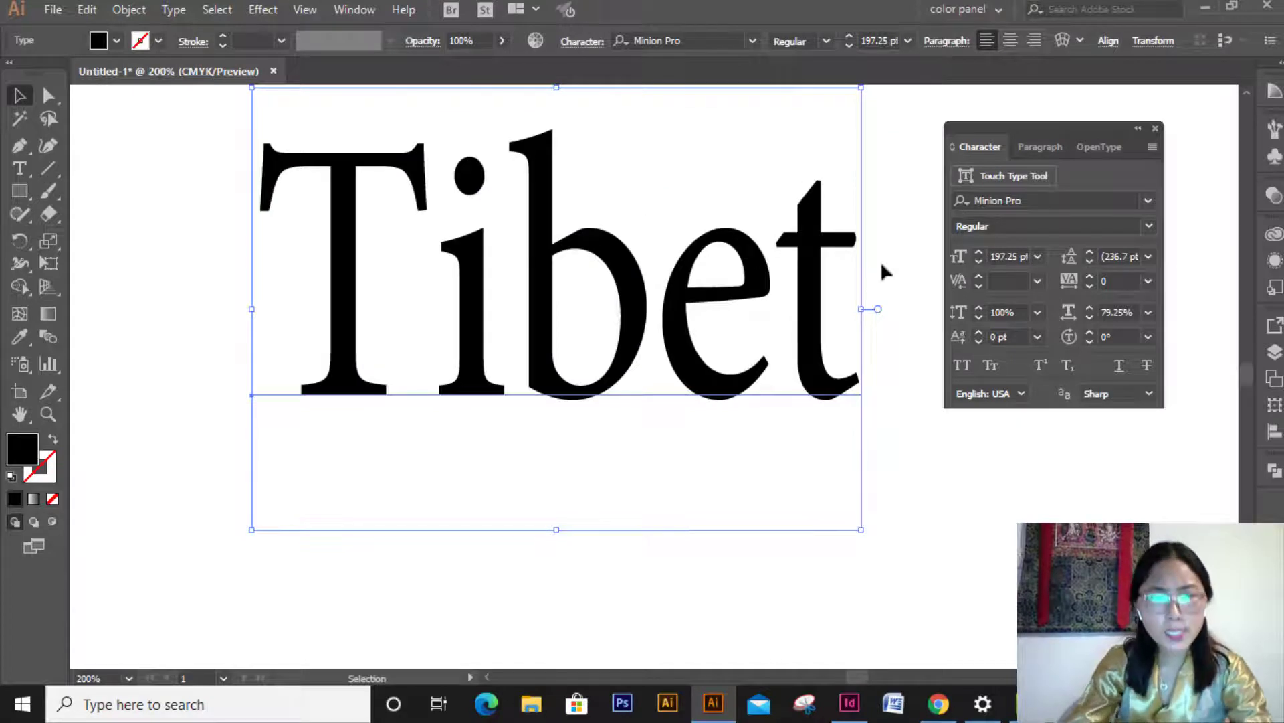
Set the horizontal scale of "Tibet" to 100% and shrink it proportionally to about 138 pt, placed clear of the Character panel.
left_click(1156, 315)
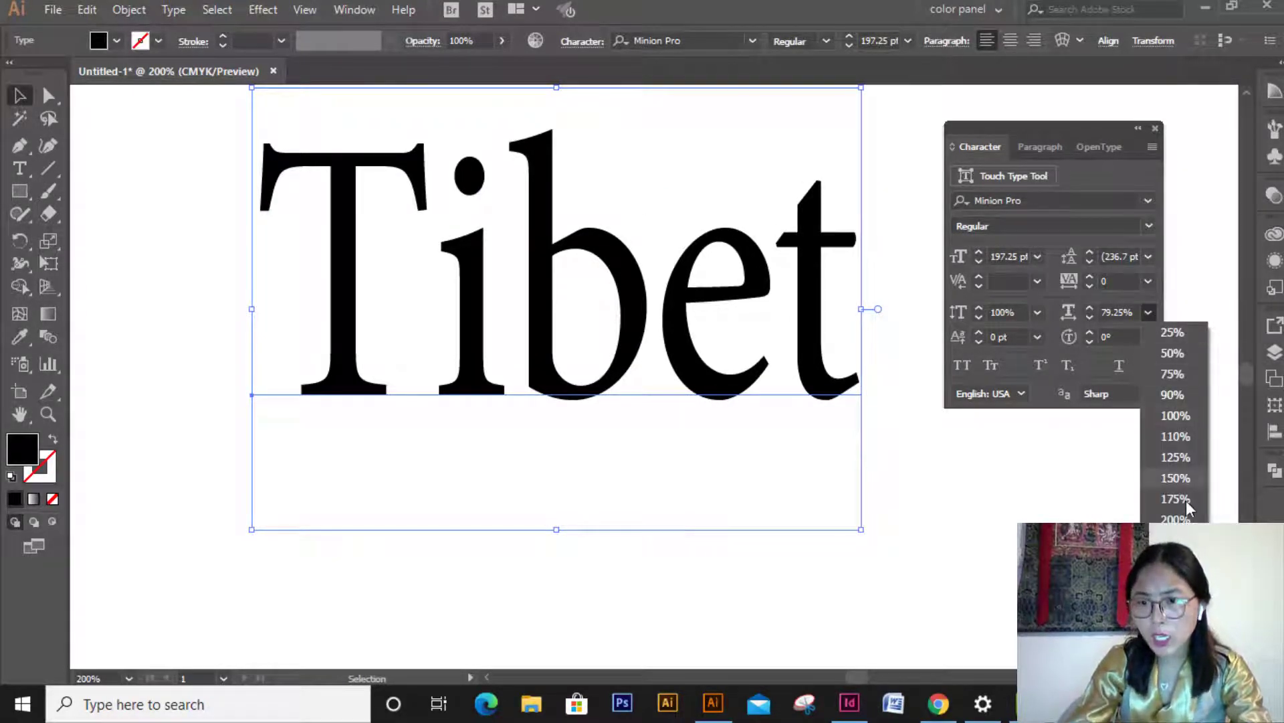
left_click(1200, 417)
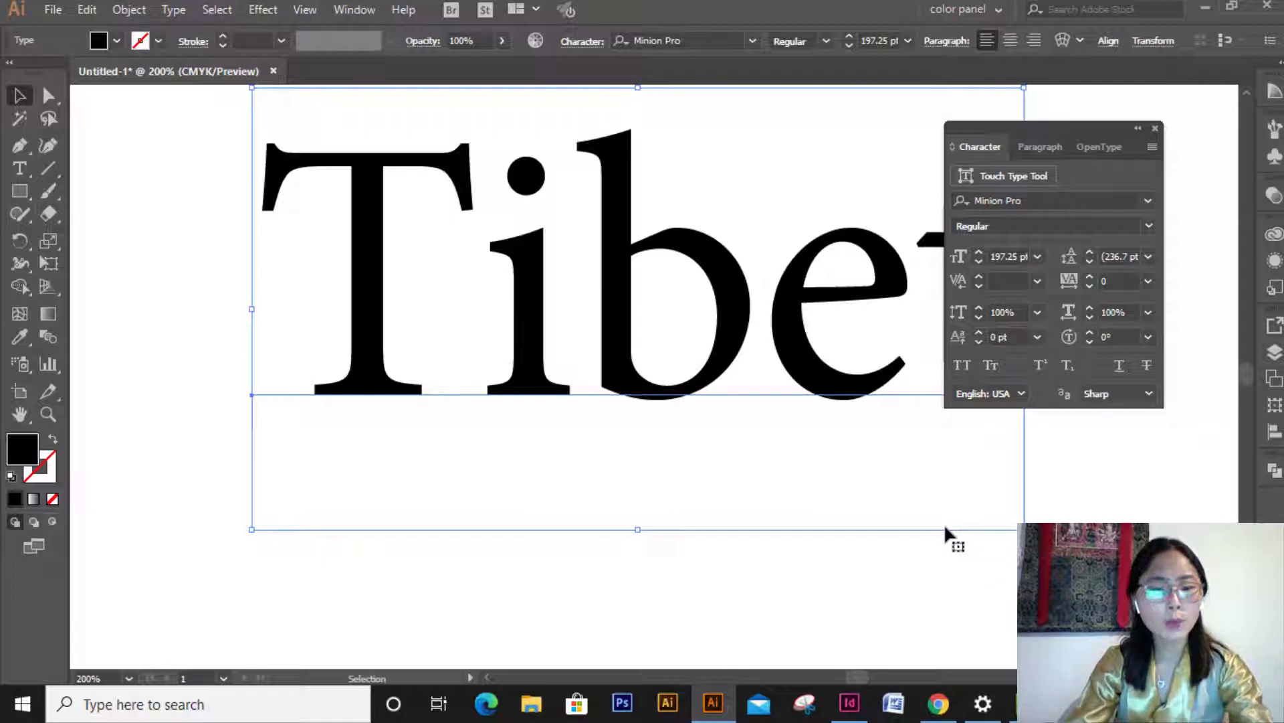
left_click_drag(1025, 528, 876, 438)
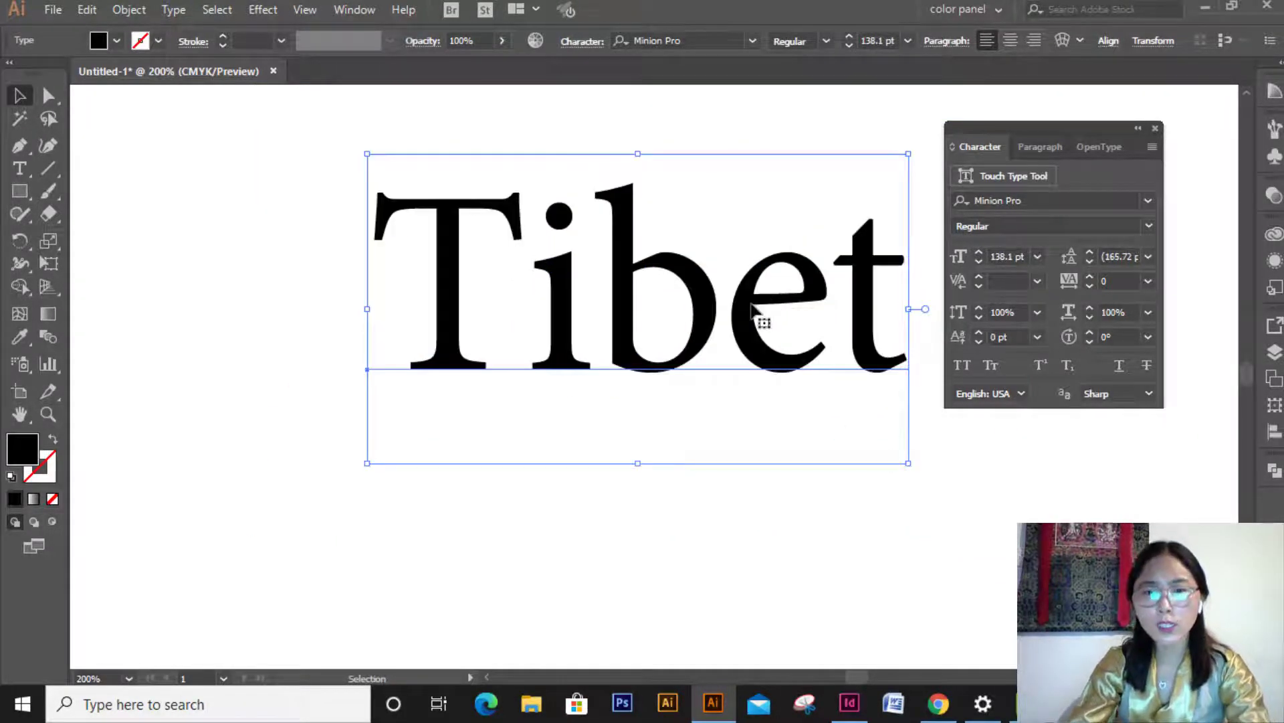
left_click_drag(753, 307, 649, 318)
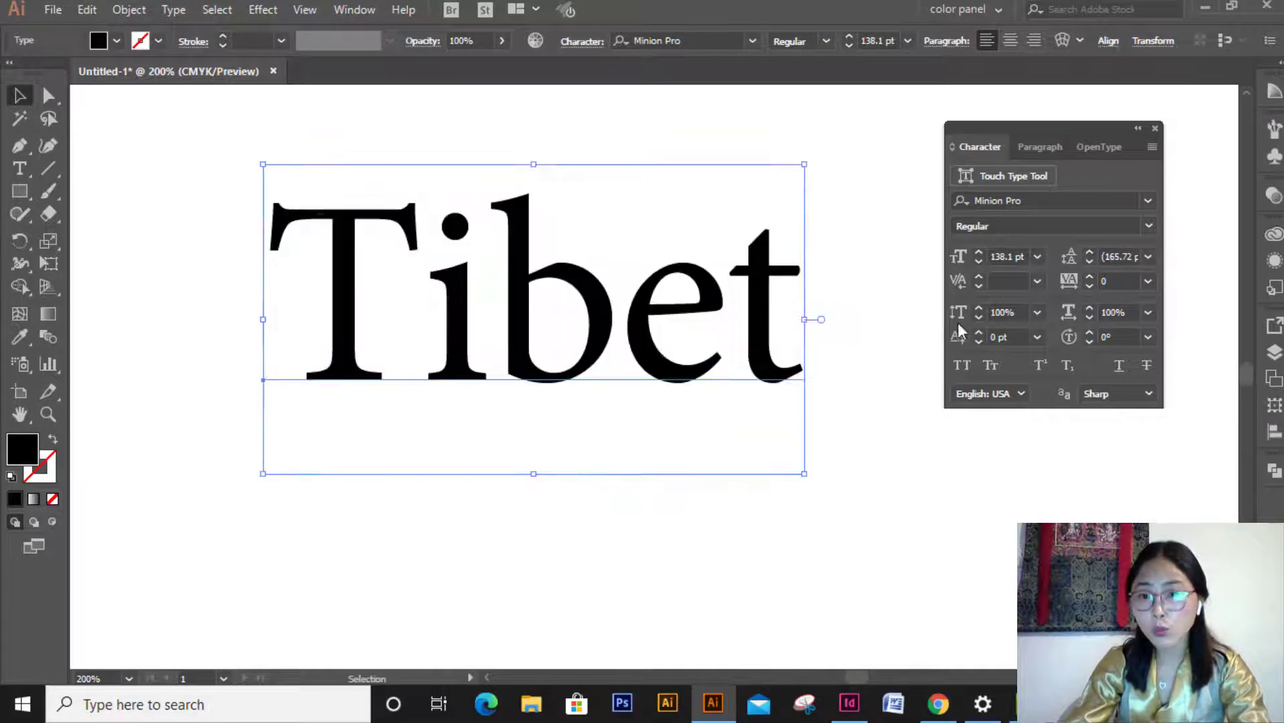
Try a vertical scale of 200% and a horizontal scale of 200% on "Tibet".
left_click(1037, 312)
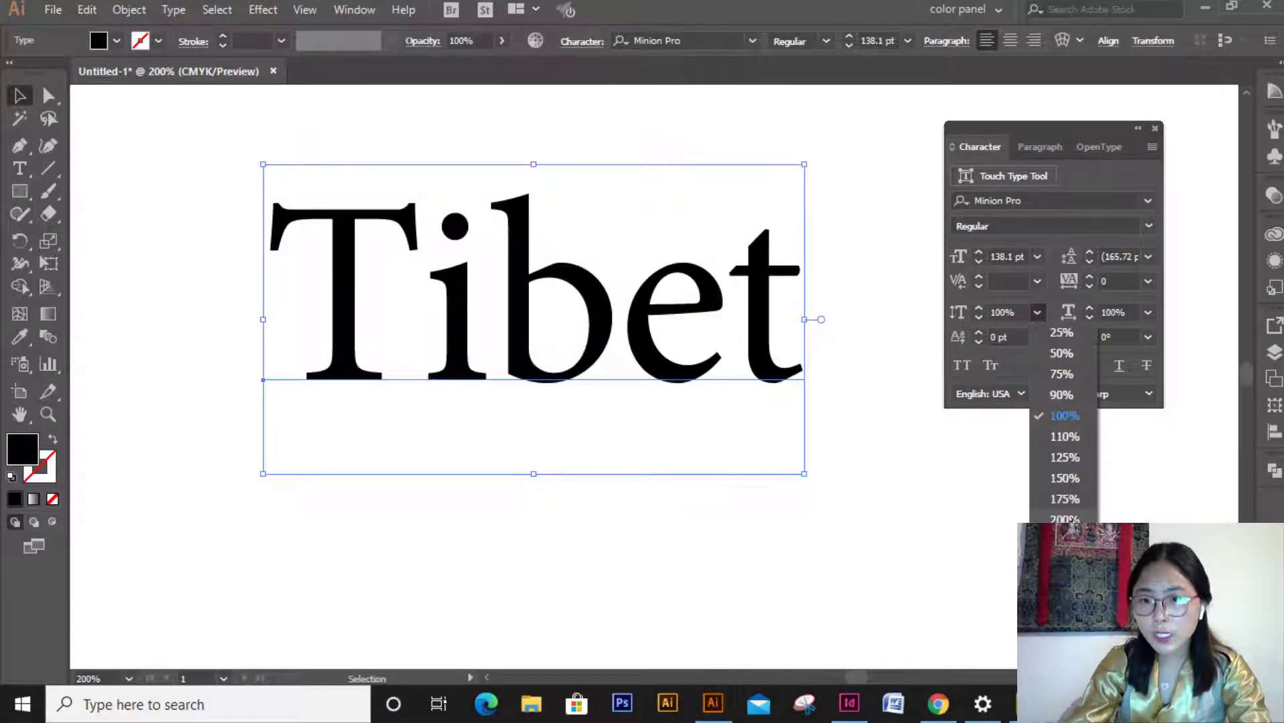
left_click(1064, 518)
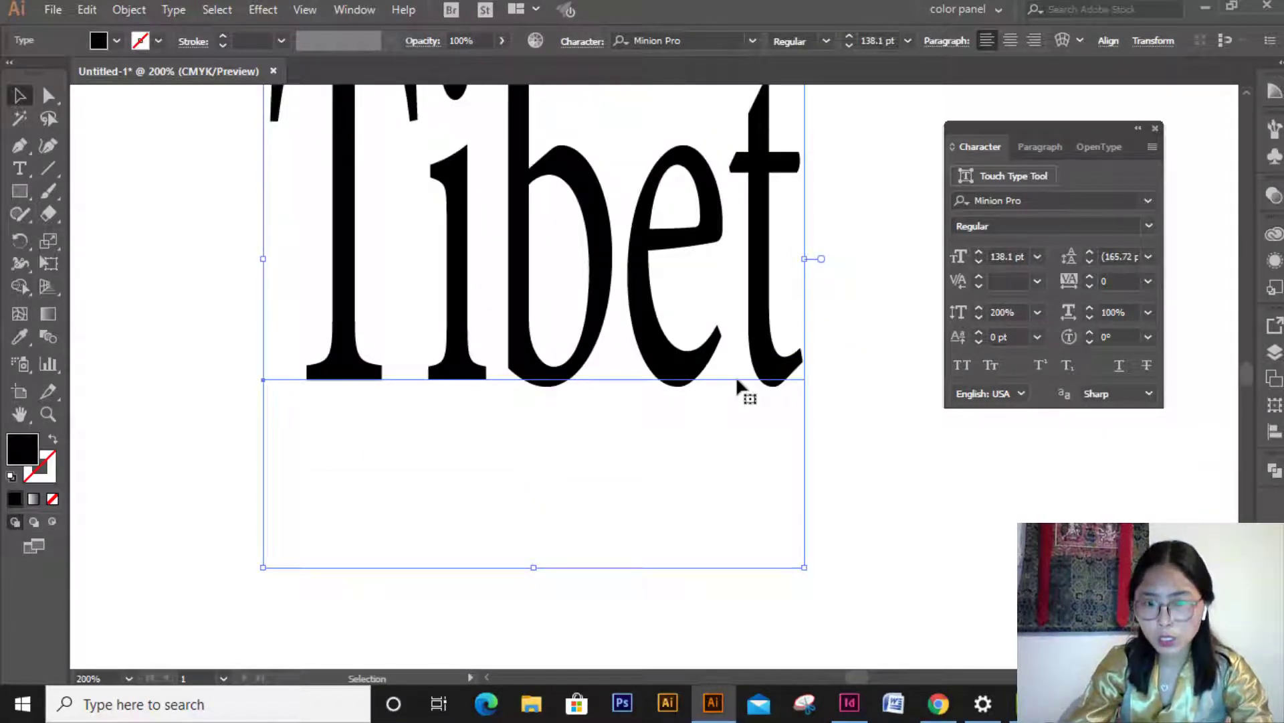
left_click(1149, 312)
left_click(1175, 519)
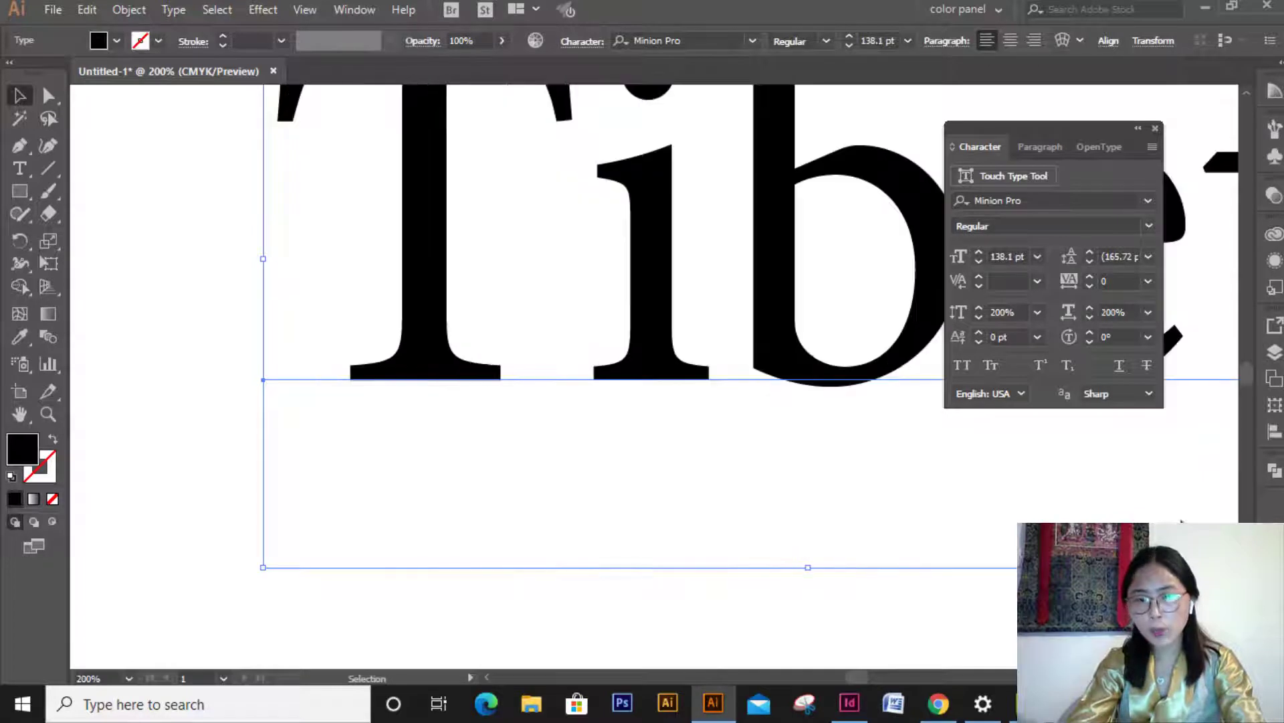
Reset the vertical and horizontal scale of "Tibet" to 100%.
left_click(1037, 313)
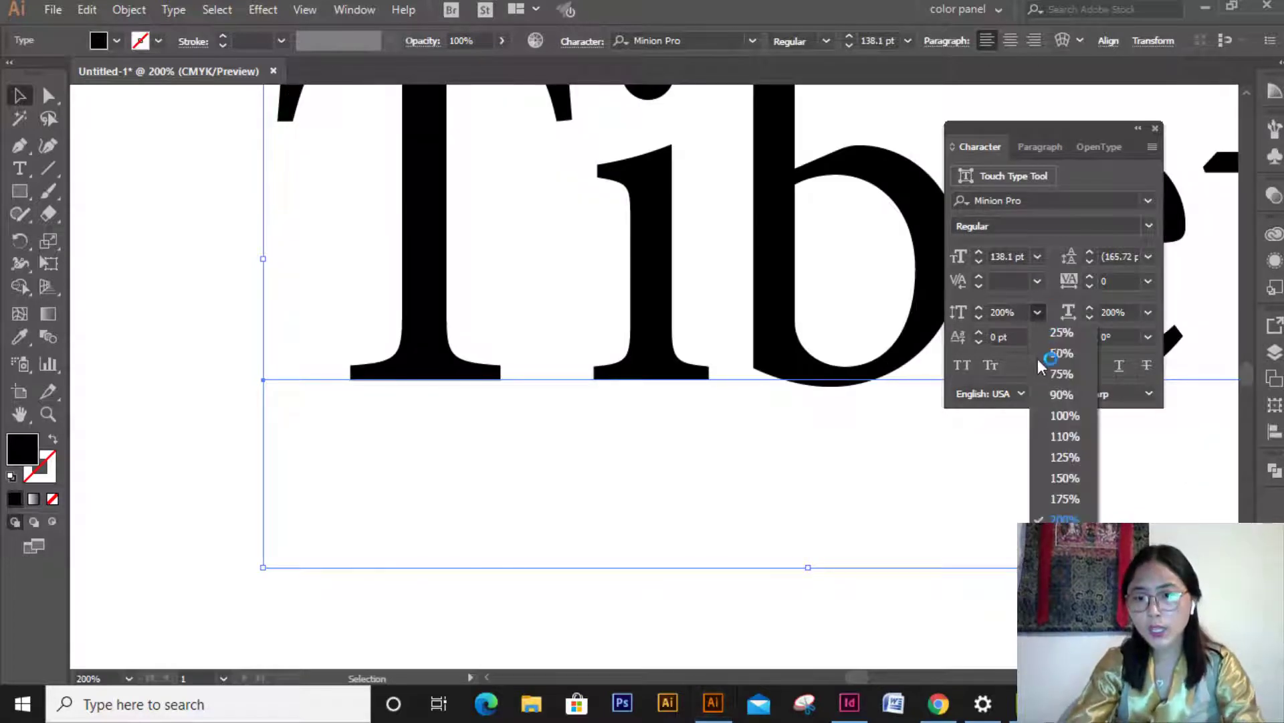
left_click(1046, 424)
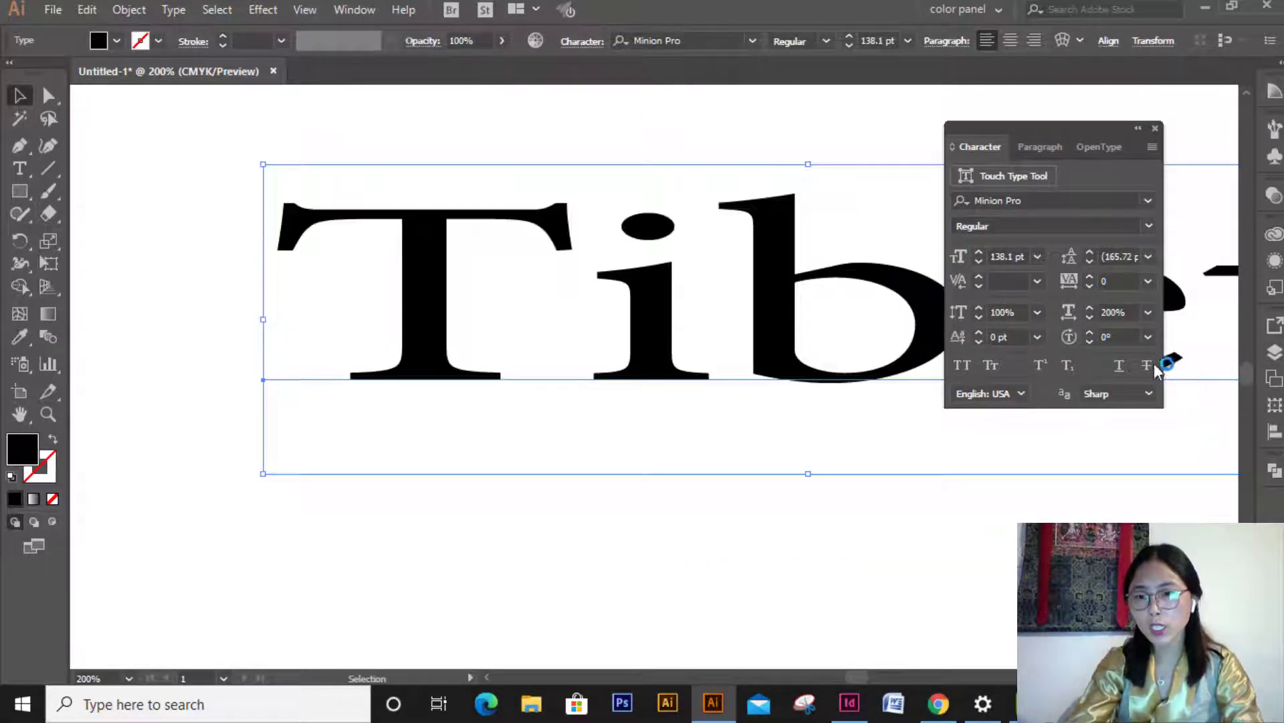
left_click(1148, 312)
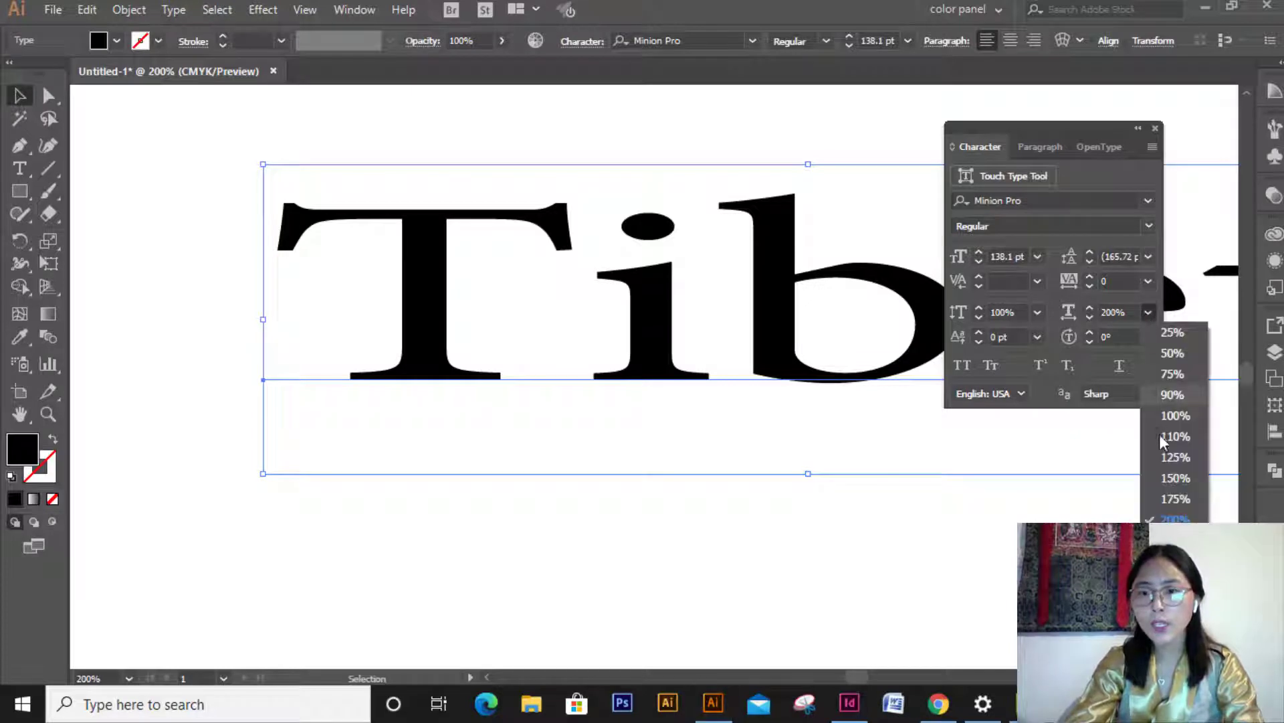
left_click(1176, 417)
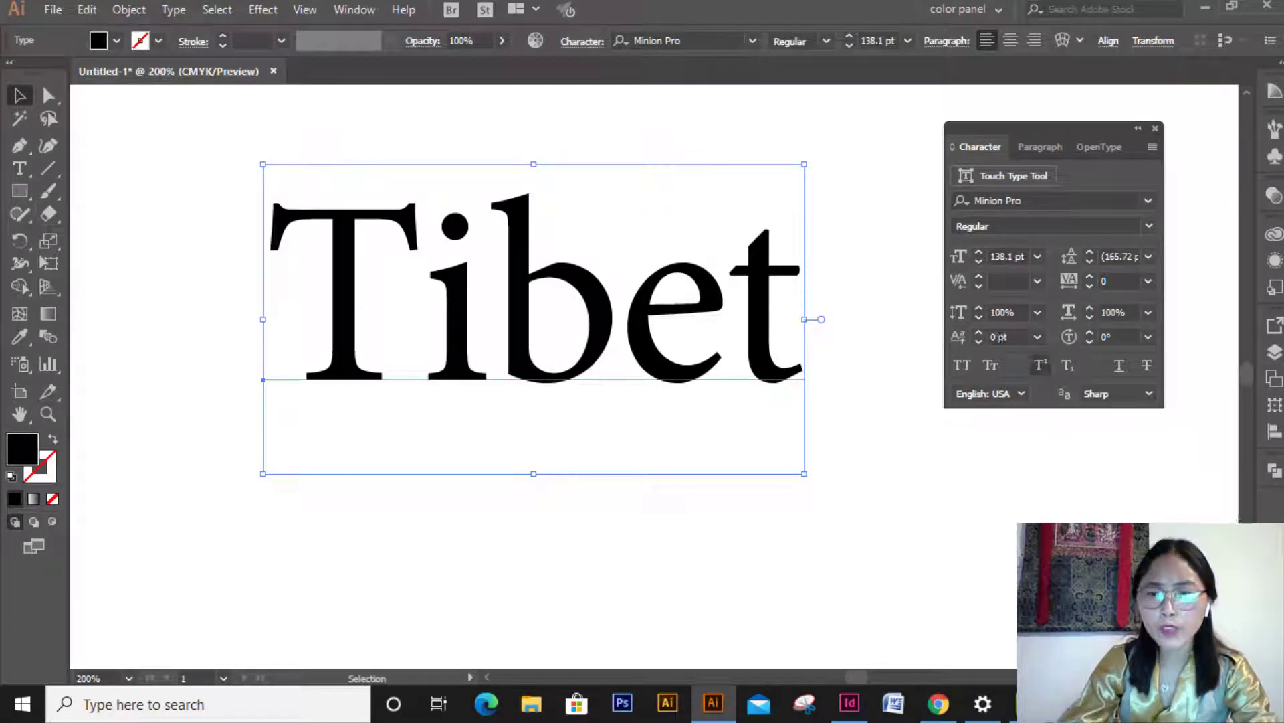
Lower the baseline shift of "Tibet" step by step to -4 pt and reset it to 0 pt.
left_click(975, 341)
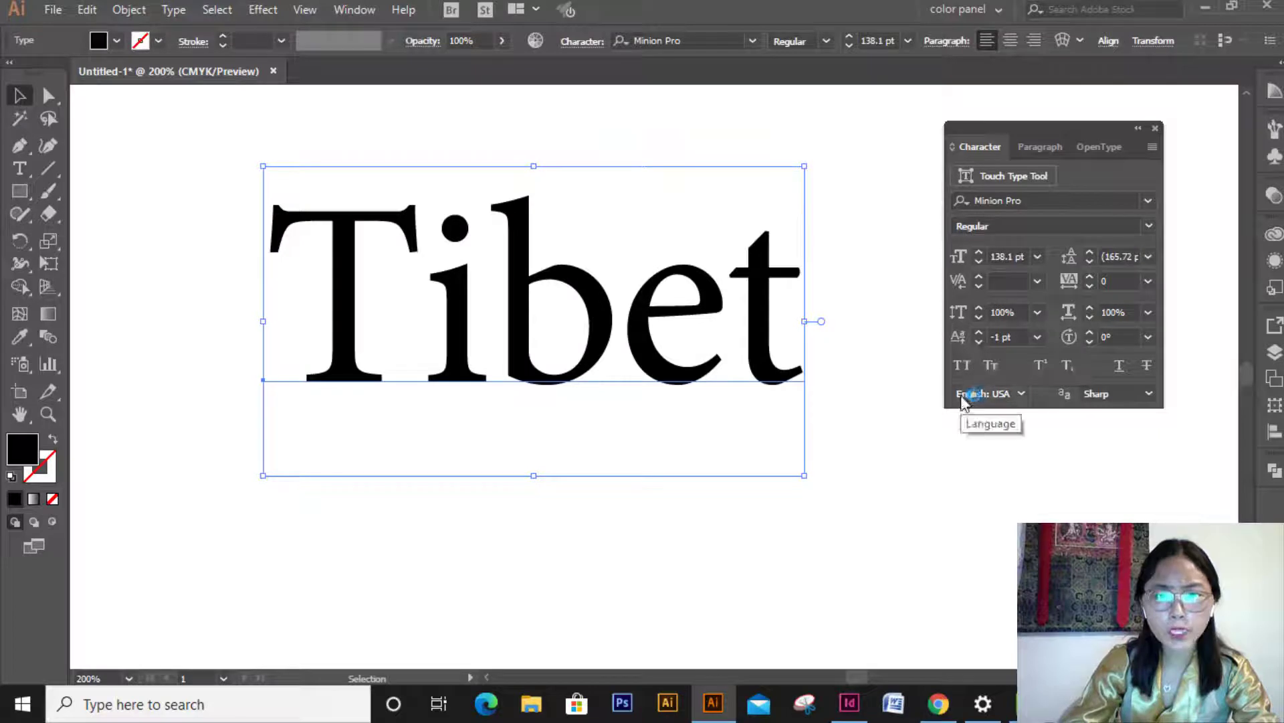
left_click(978, 341)
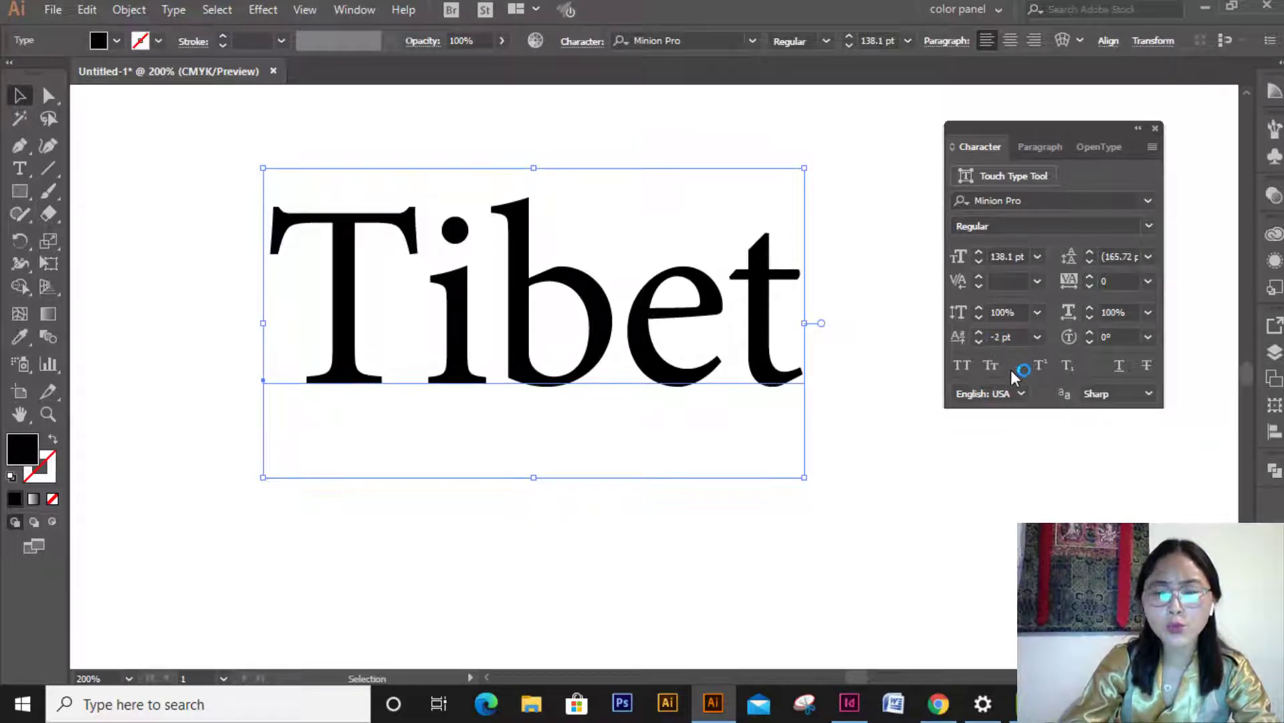
left_click(977, 342)
left_click(977, 343)
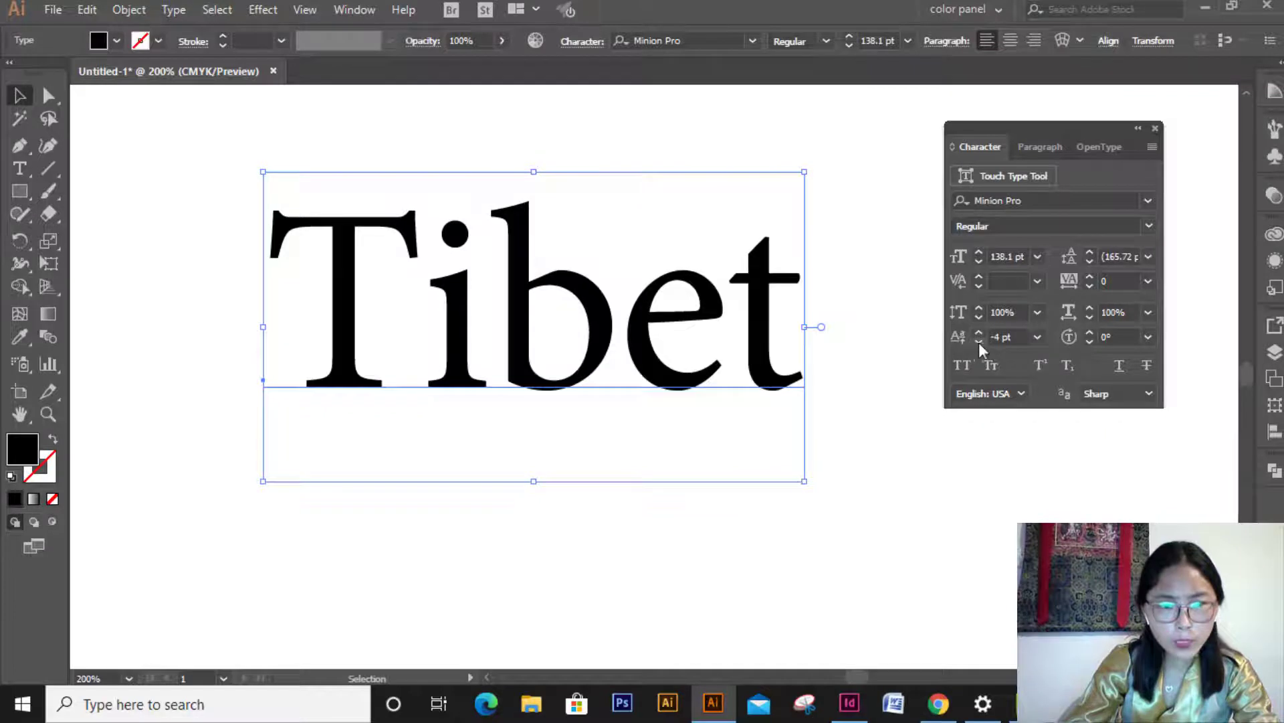
left_click(1042, 340)
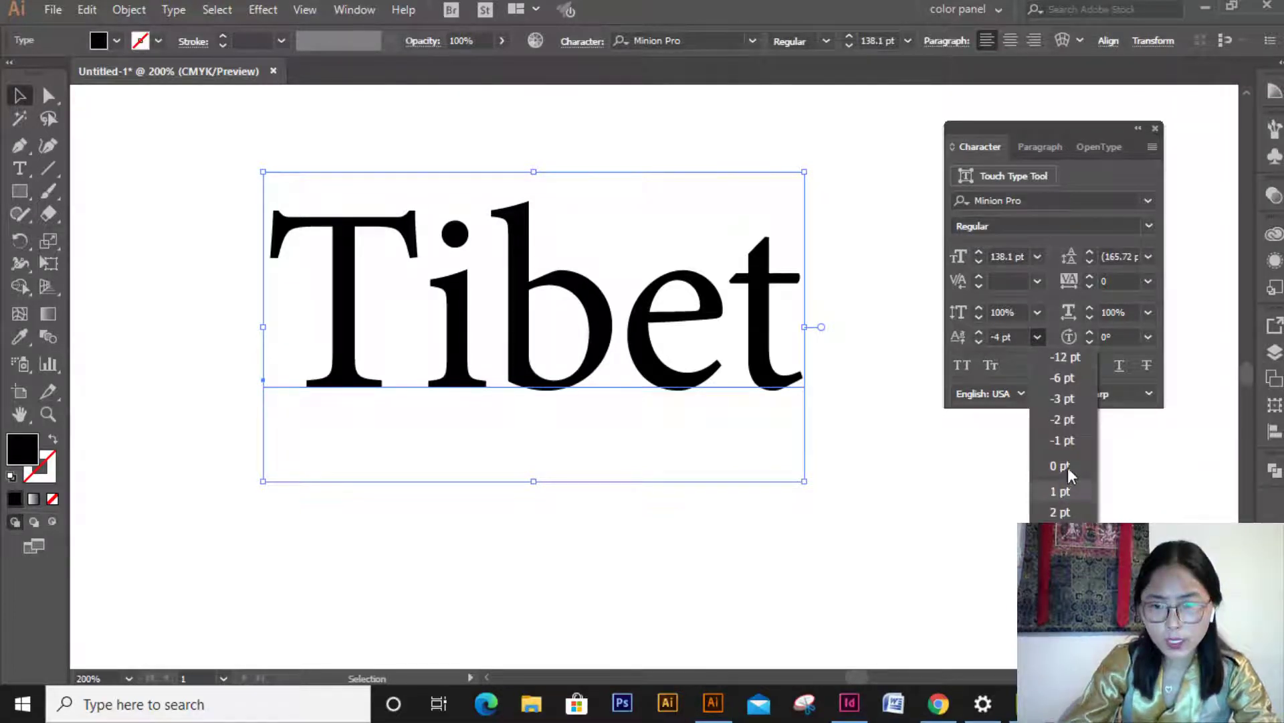
left_click(1068, 467)
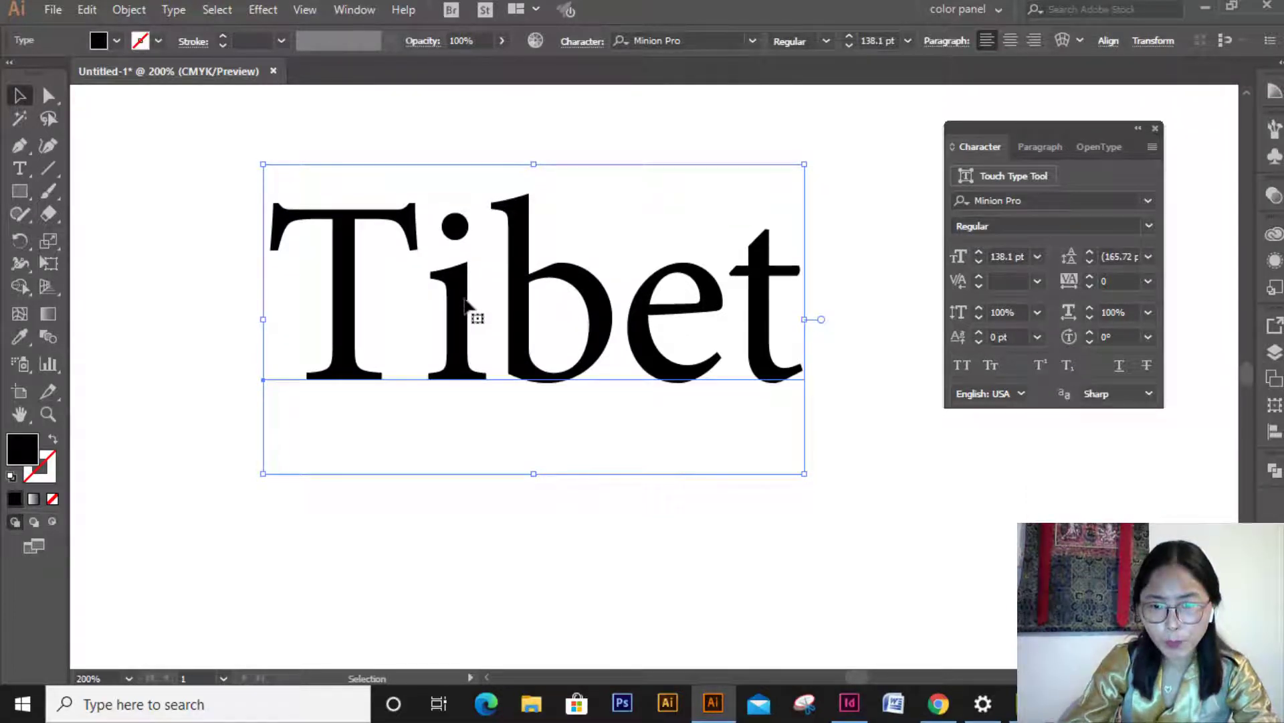
Lower only the letter "i" of "Tibet" with a baseline shift of -6 pt and -12 pt.
double_click(472, 347)
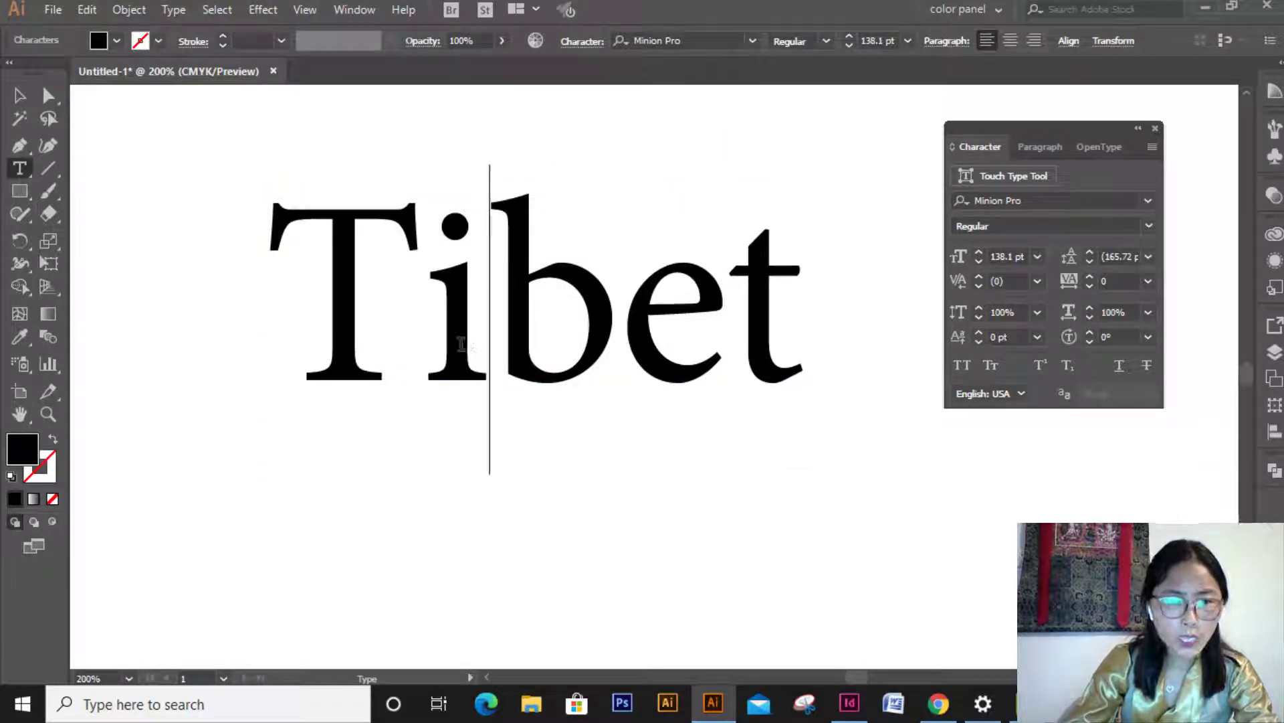
left_click_drag(460, 342, 419, 335)
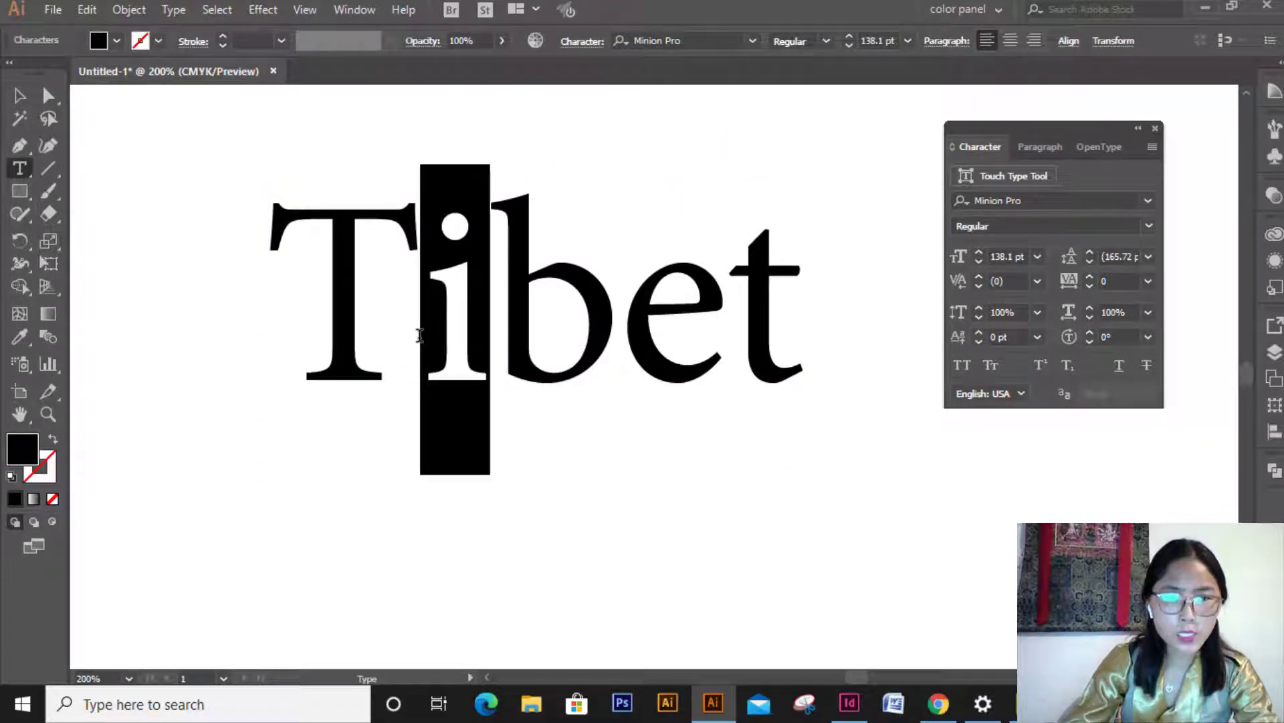
left_click(1037, 338)
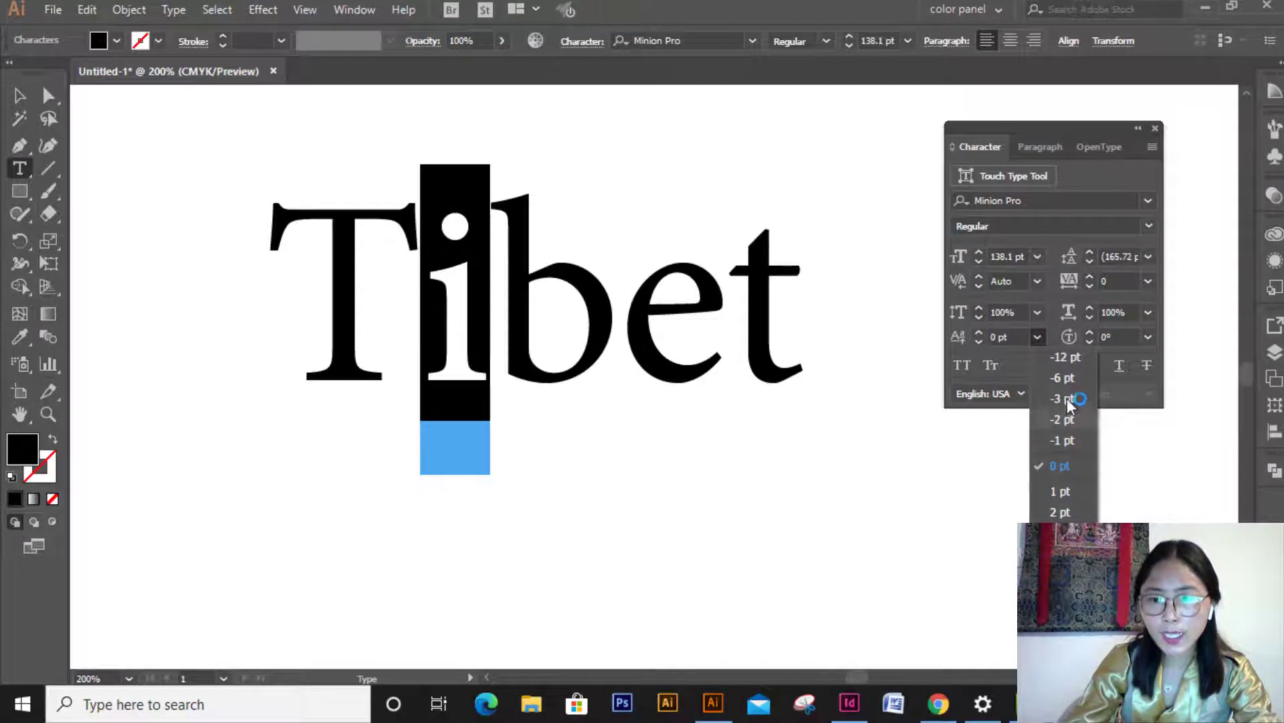
left_click(1064, 378)
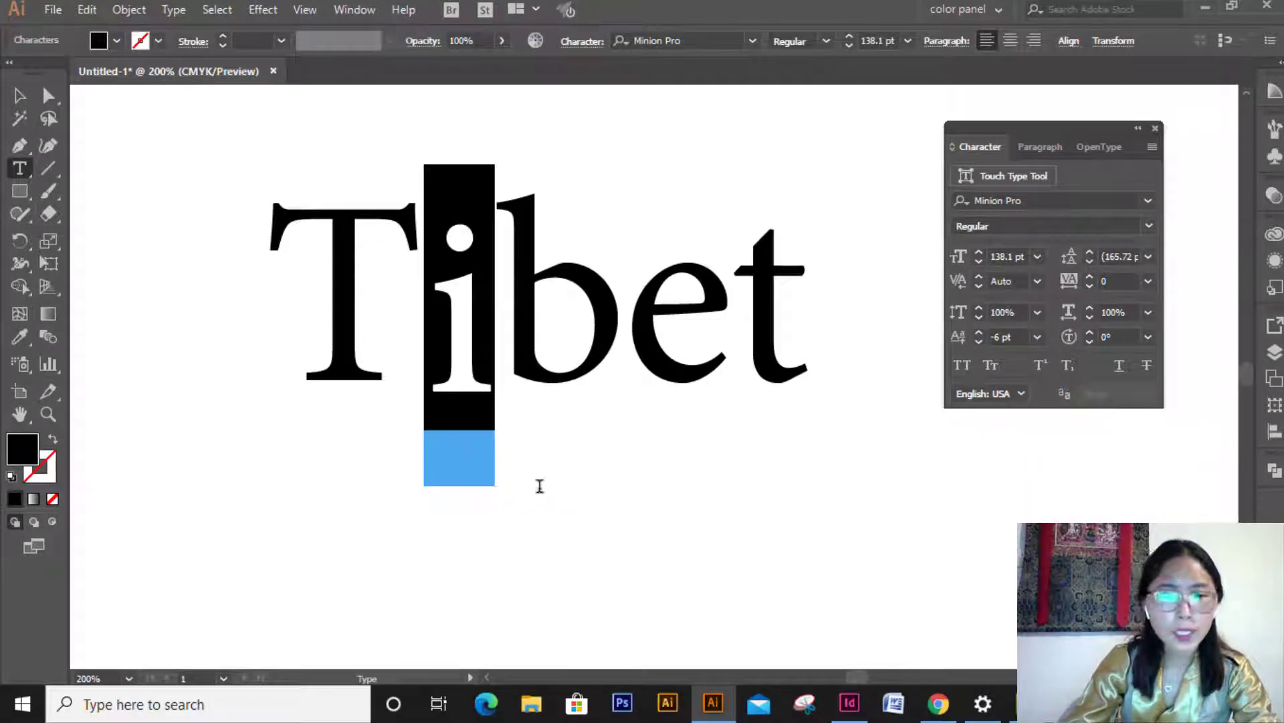
left_click(1038, 337)
left_click(1063, 358)
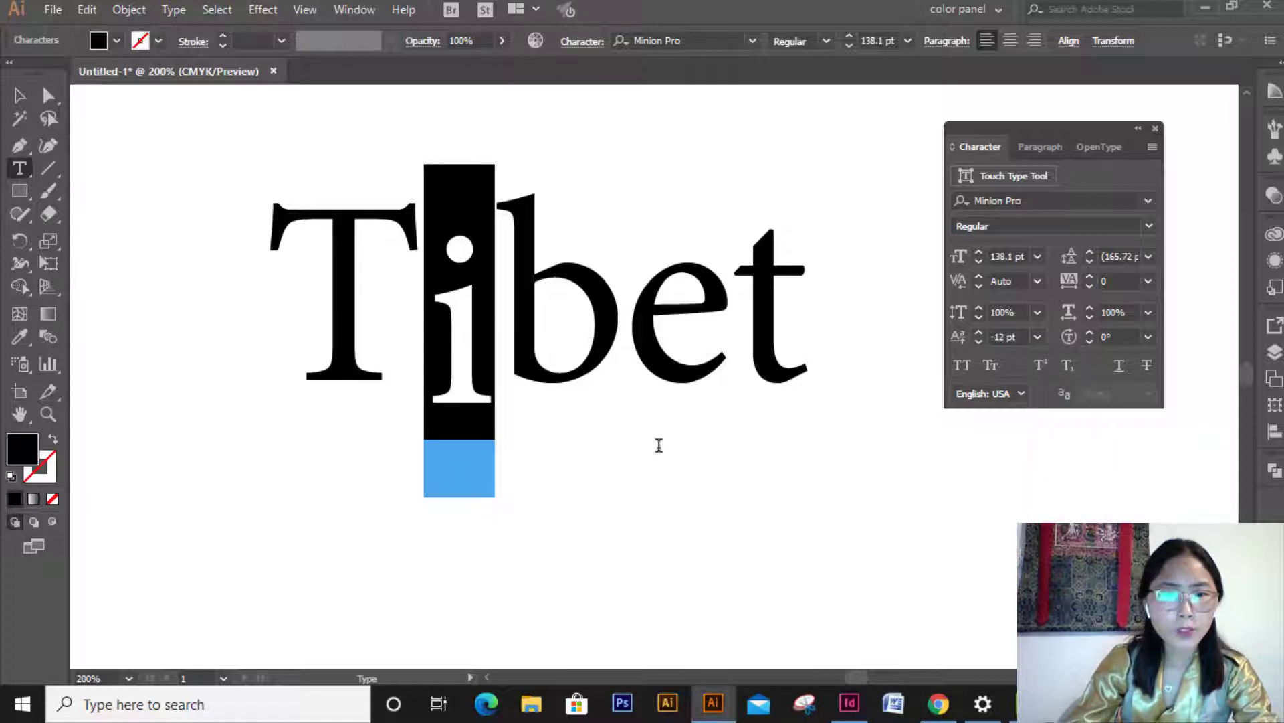
left_click(655, 462)
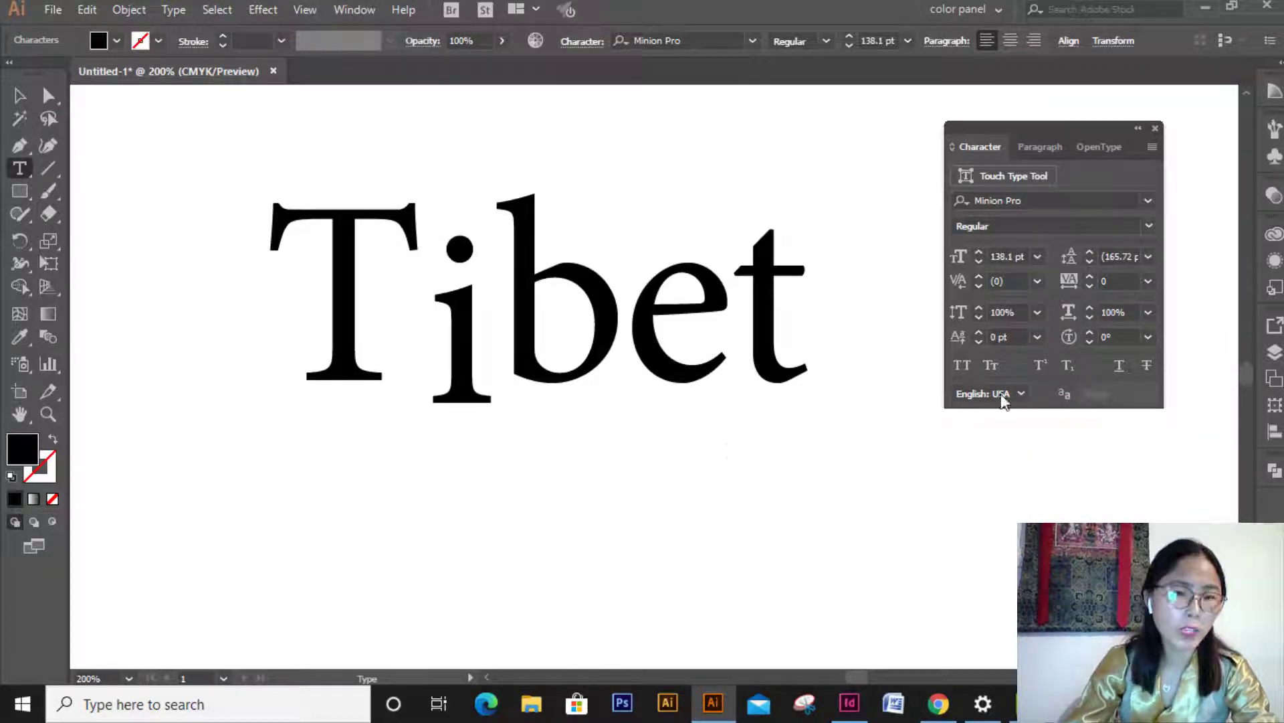
left_click(1037, 337)
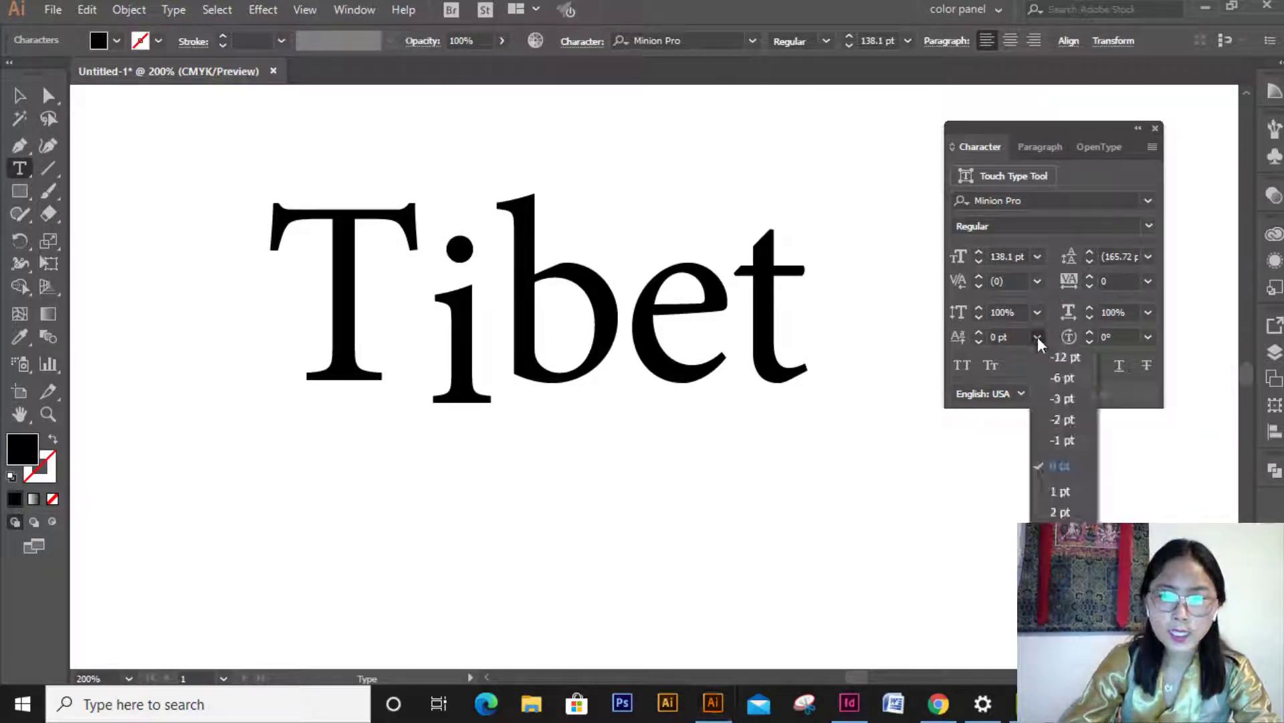
left_click(1037, 336)
left_click(1037, 335)
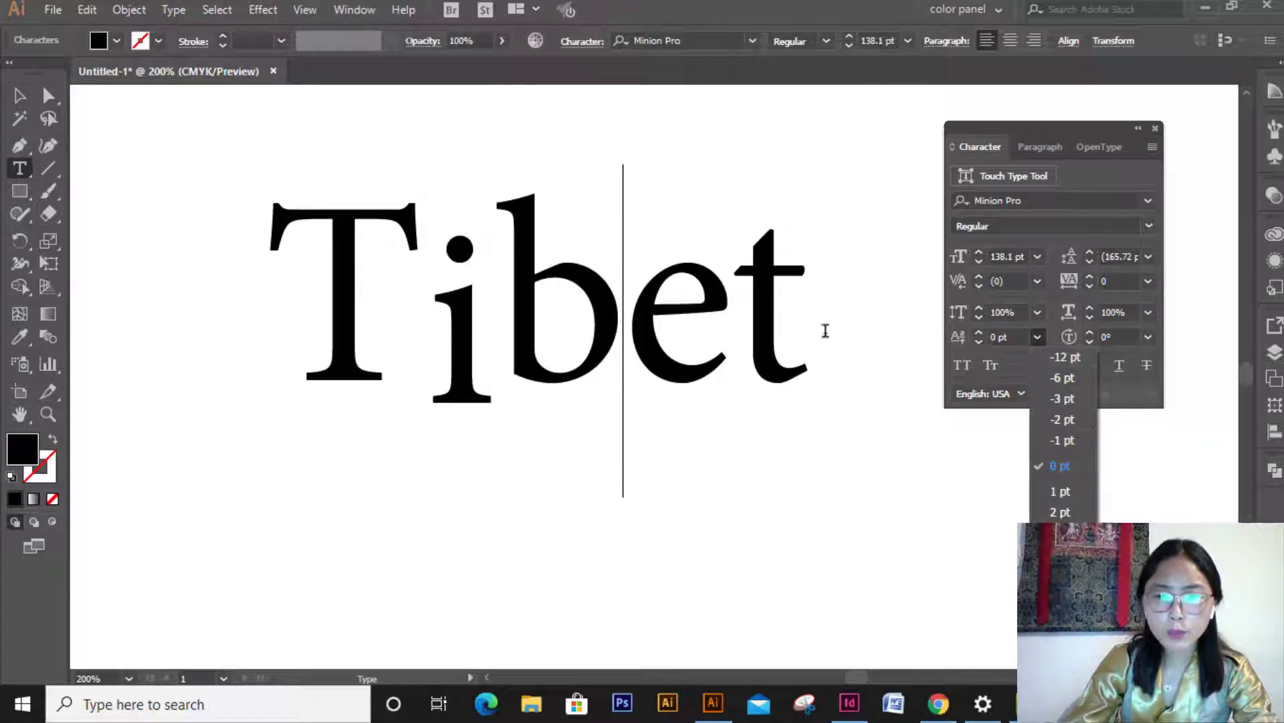
left_click(492, 314)
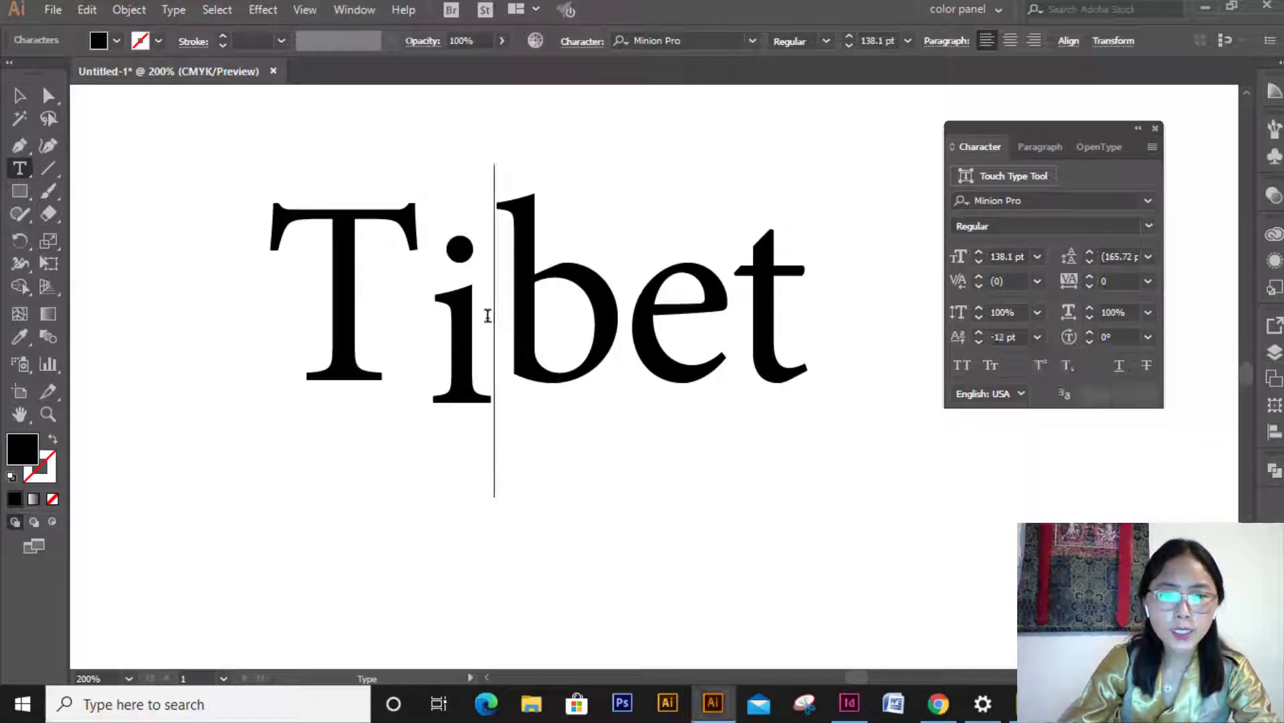
left_click(1038, 337)
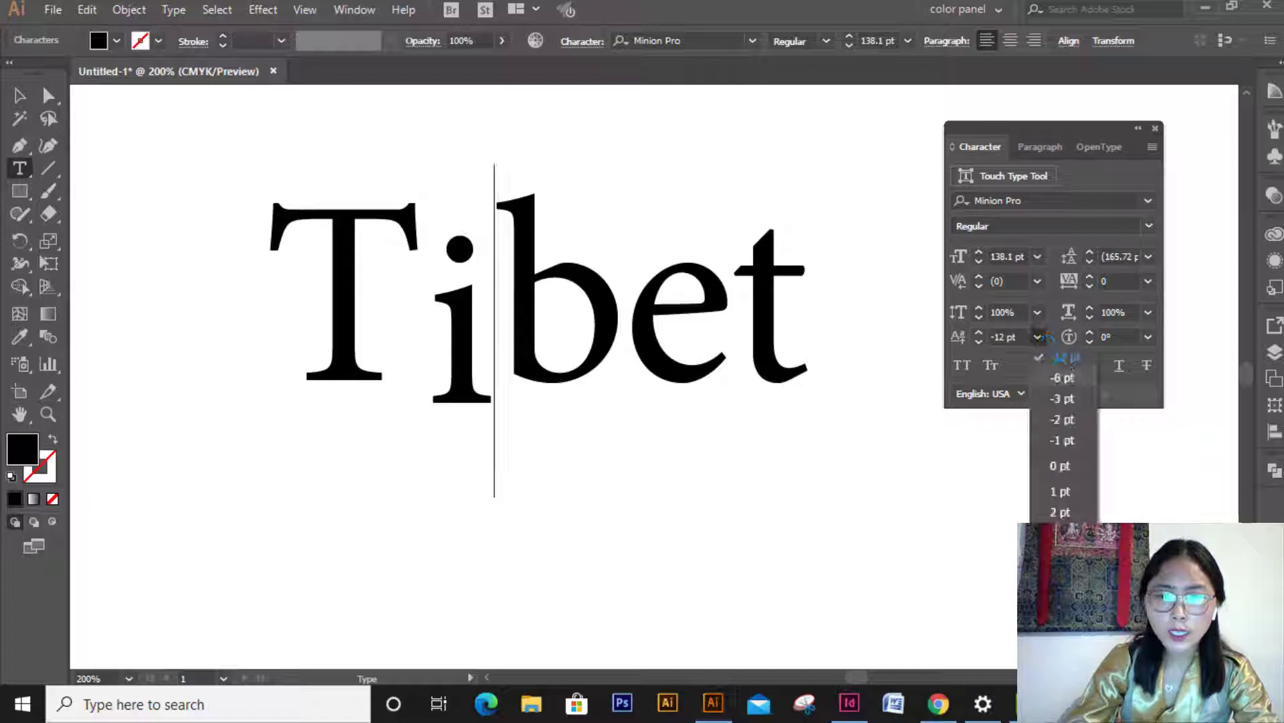
left_click(1072, 360)
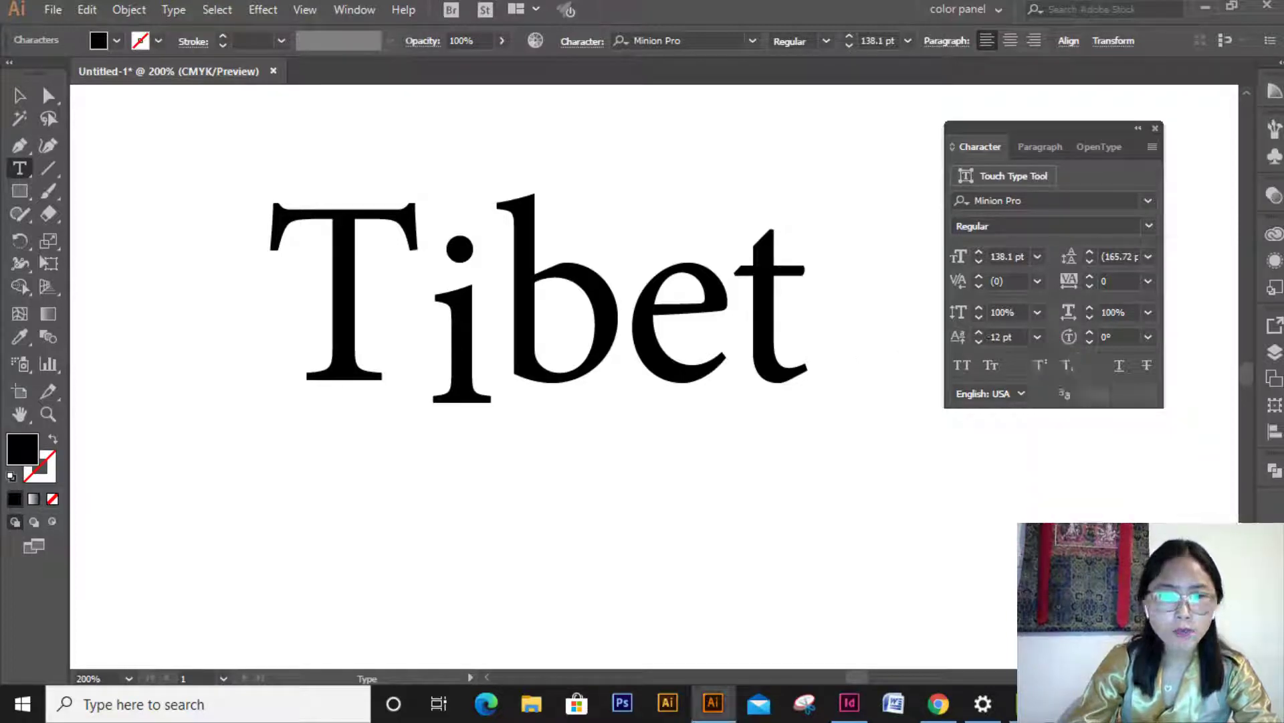
Raise the letter "i" of "Tibet" with a baseline shift of 12 pt and reset it to 0 pt.
left_click_drag(489, 332, 455, 335)
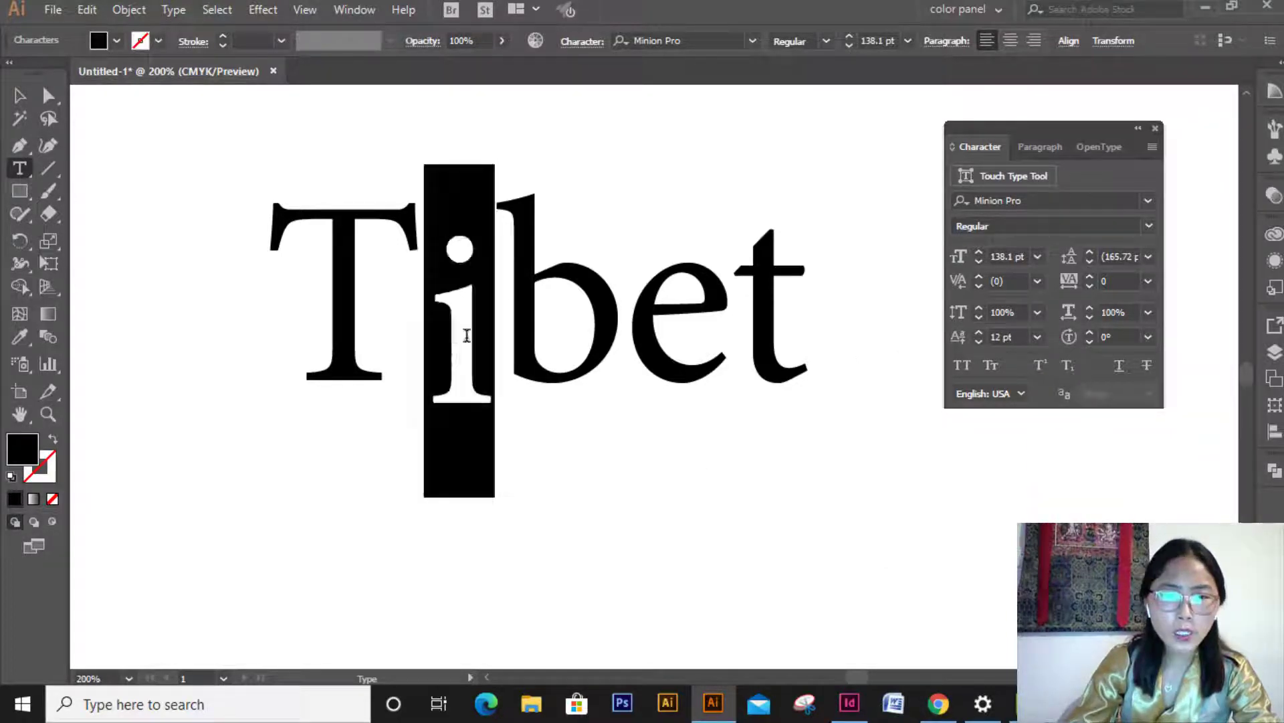
left_click(1038, 337)
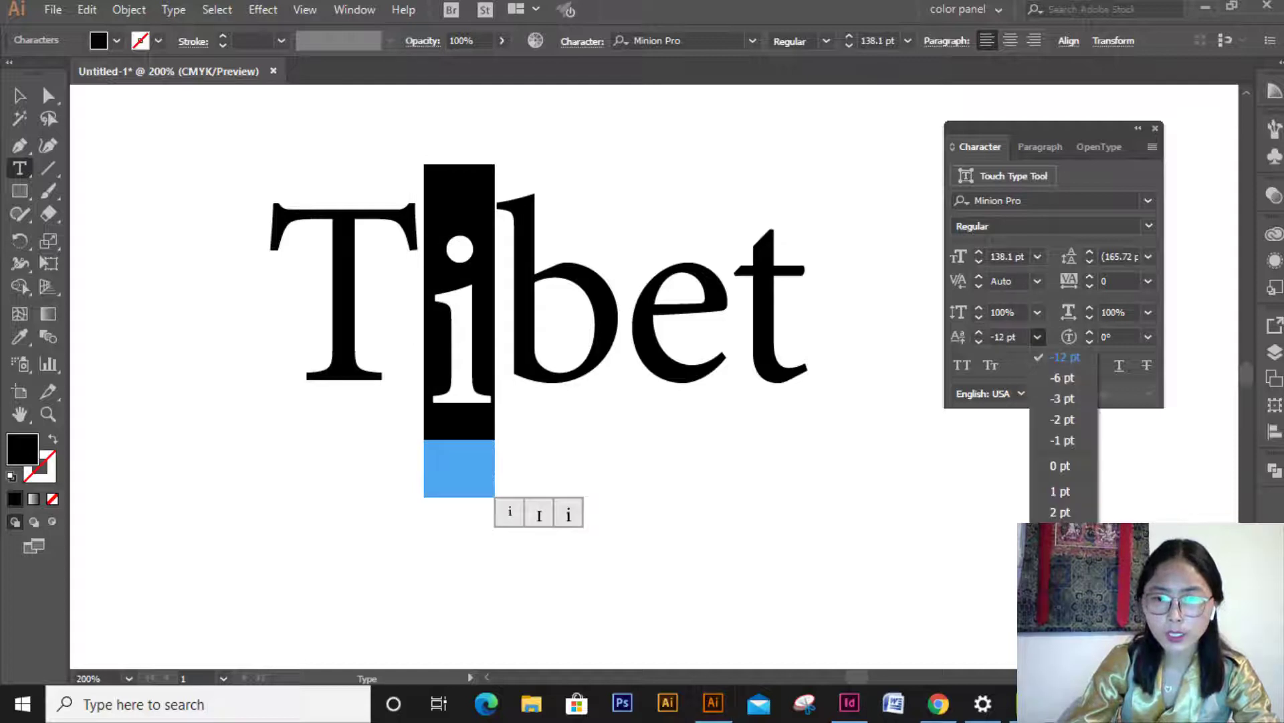
left_click(1065, 357)
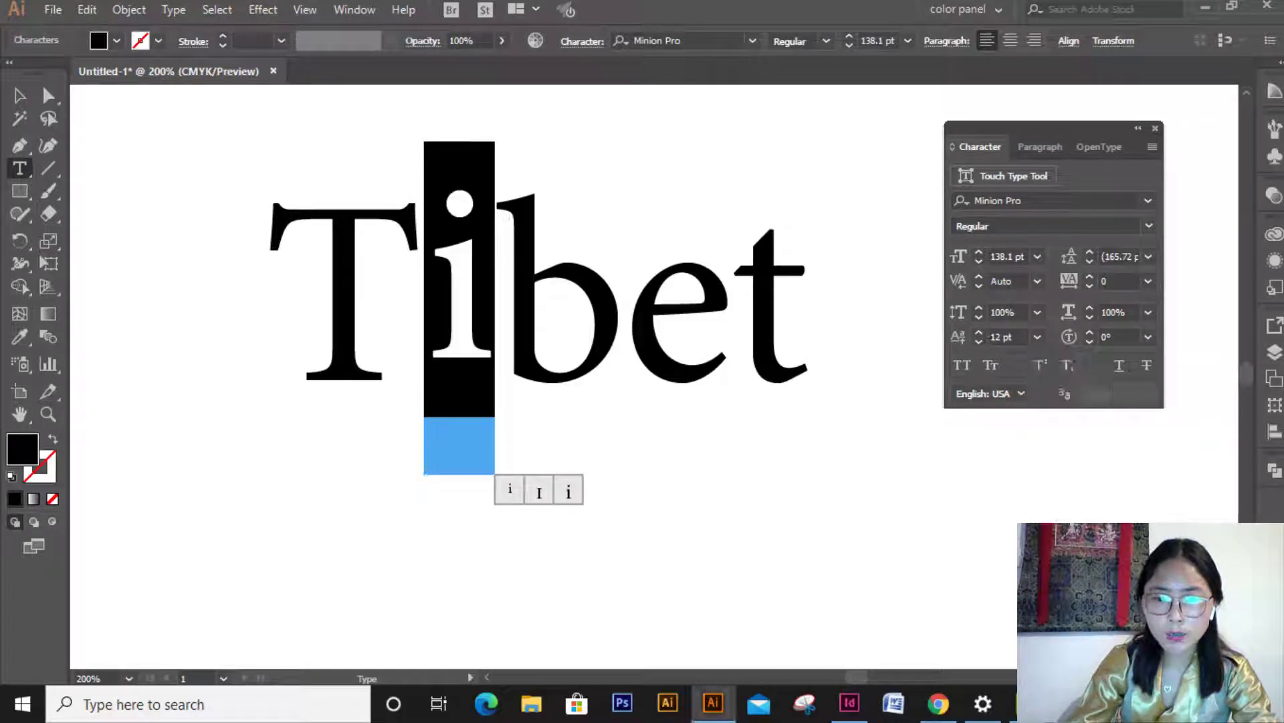
left_click(1038, 337)
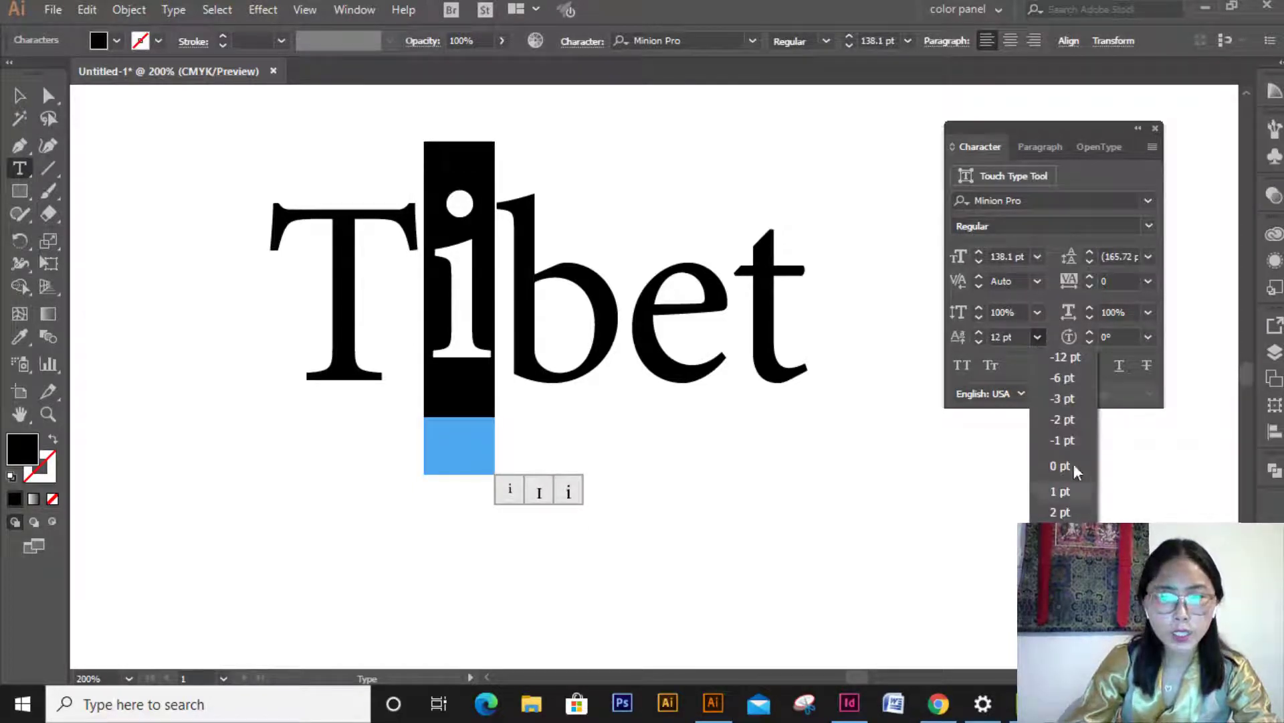
left_click(1064, 466)
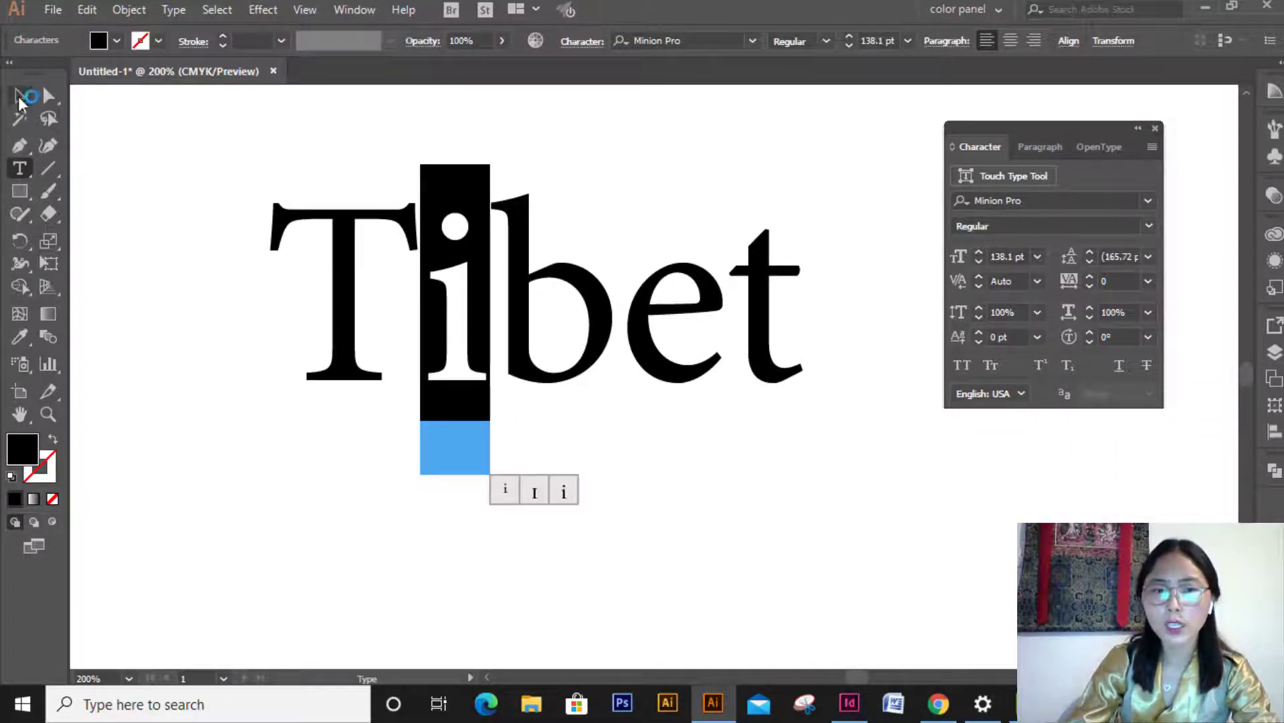
left_click(19, 95)
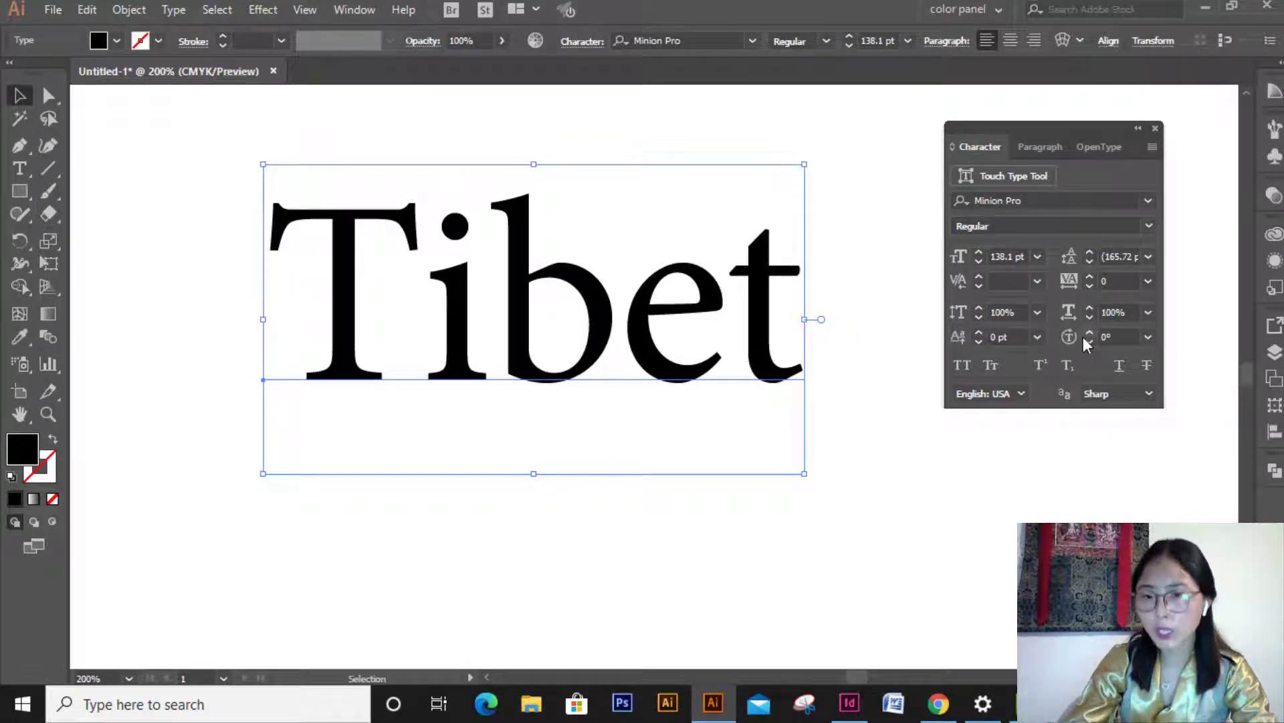
Try character rotations of 60° and -45° on the letter "i" of "Tibet" and reset the rotation to 0°.
double_click(505, 315)
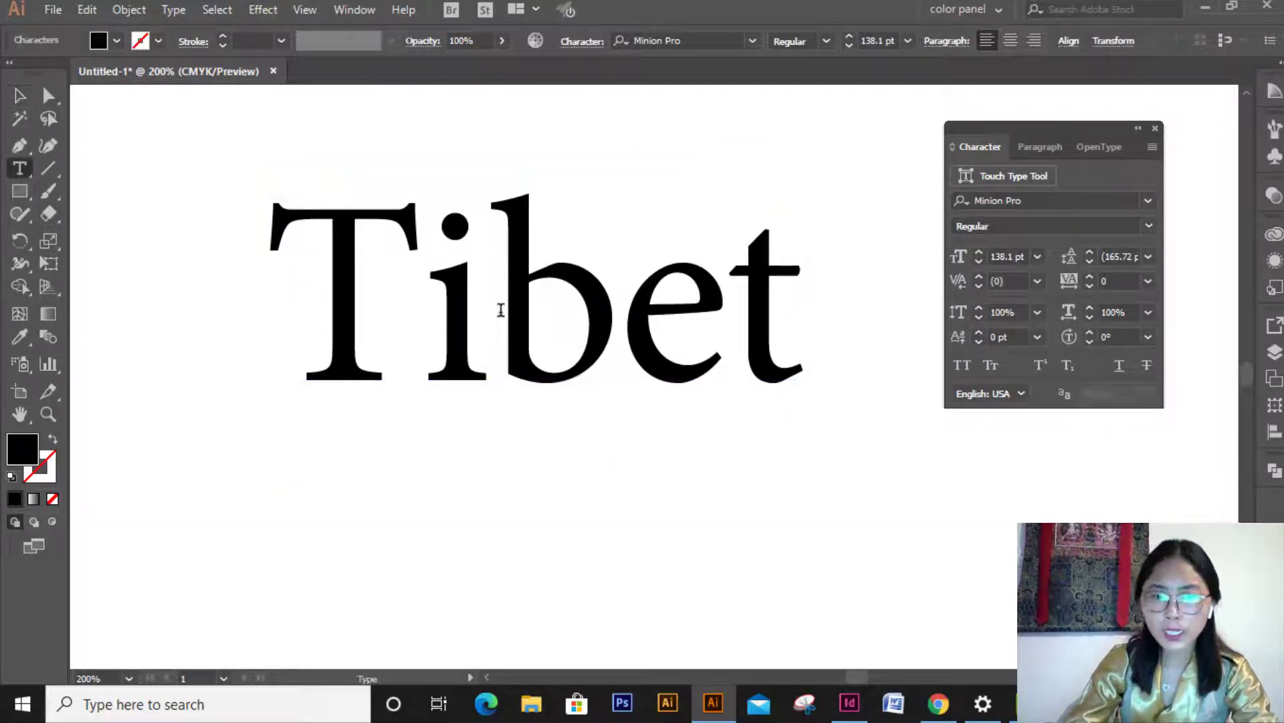
key("shift+Left")
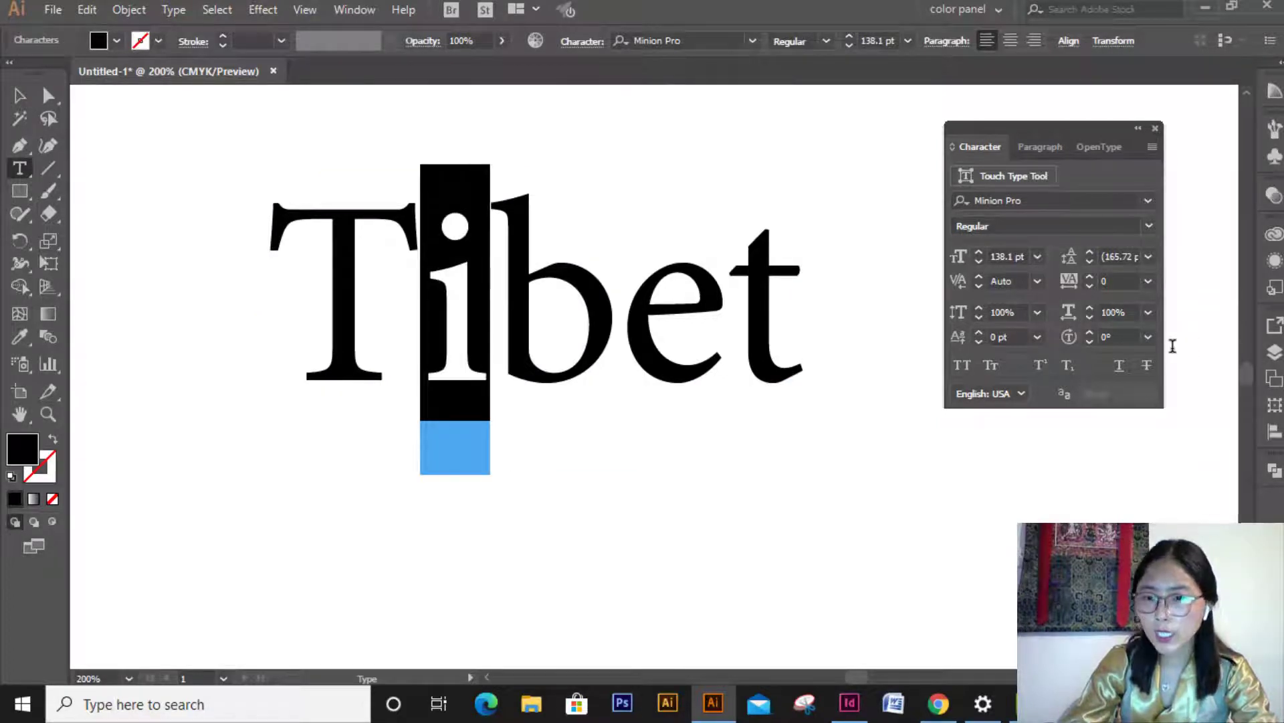
left_click(1152, 339)
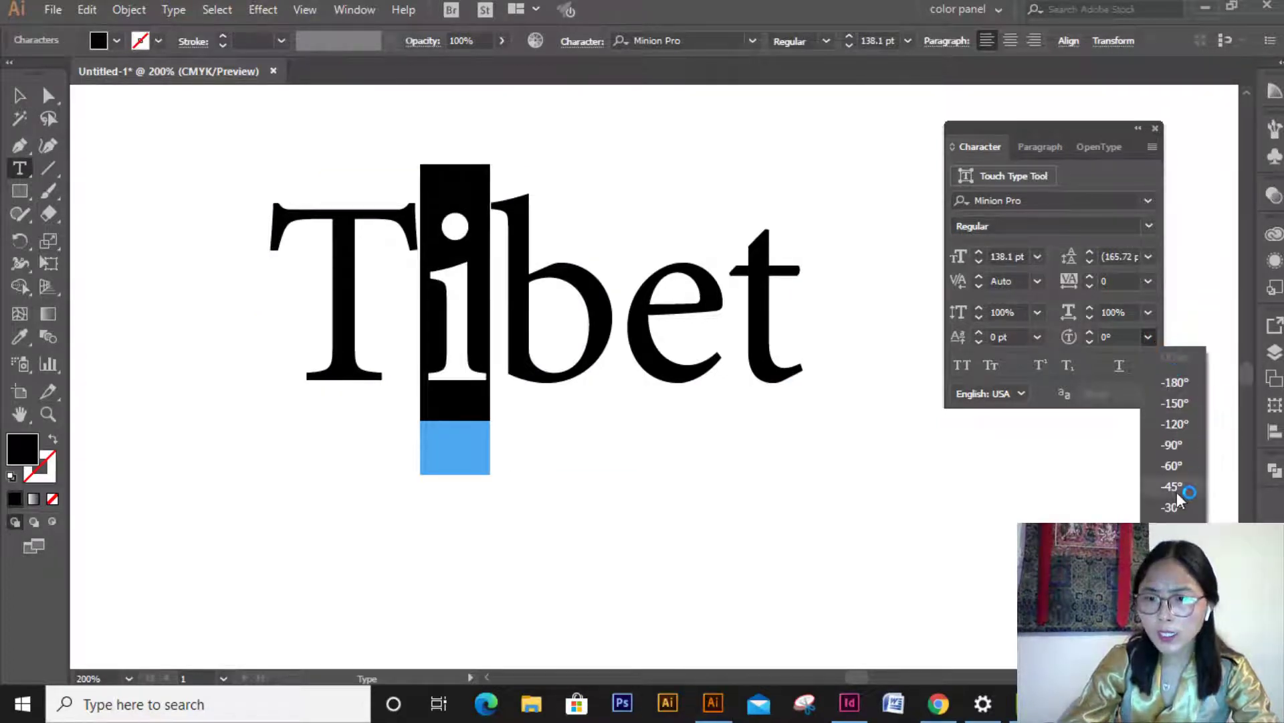
left_click(1174, 632)
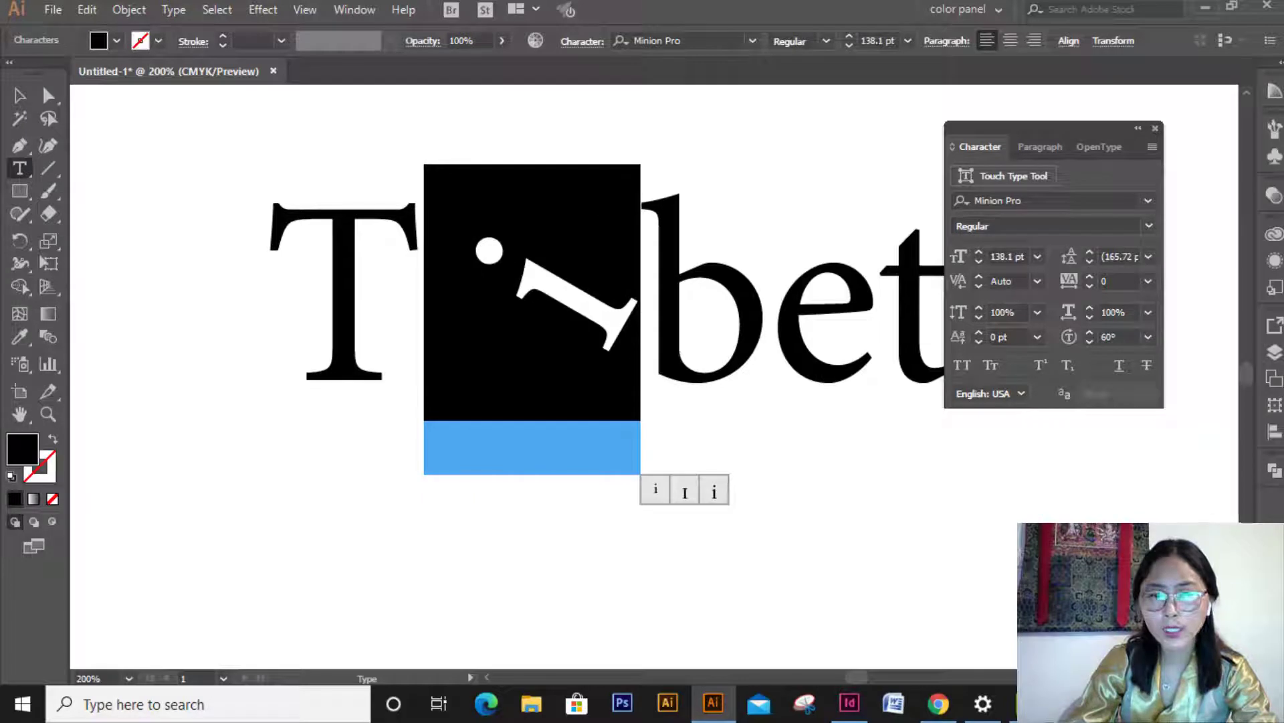
left_click(1150, 338)
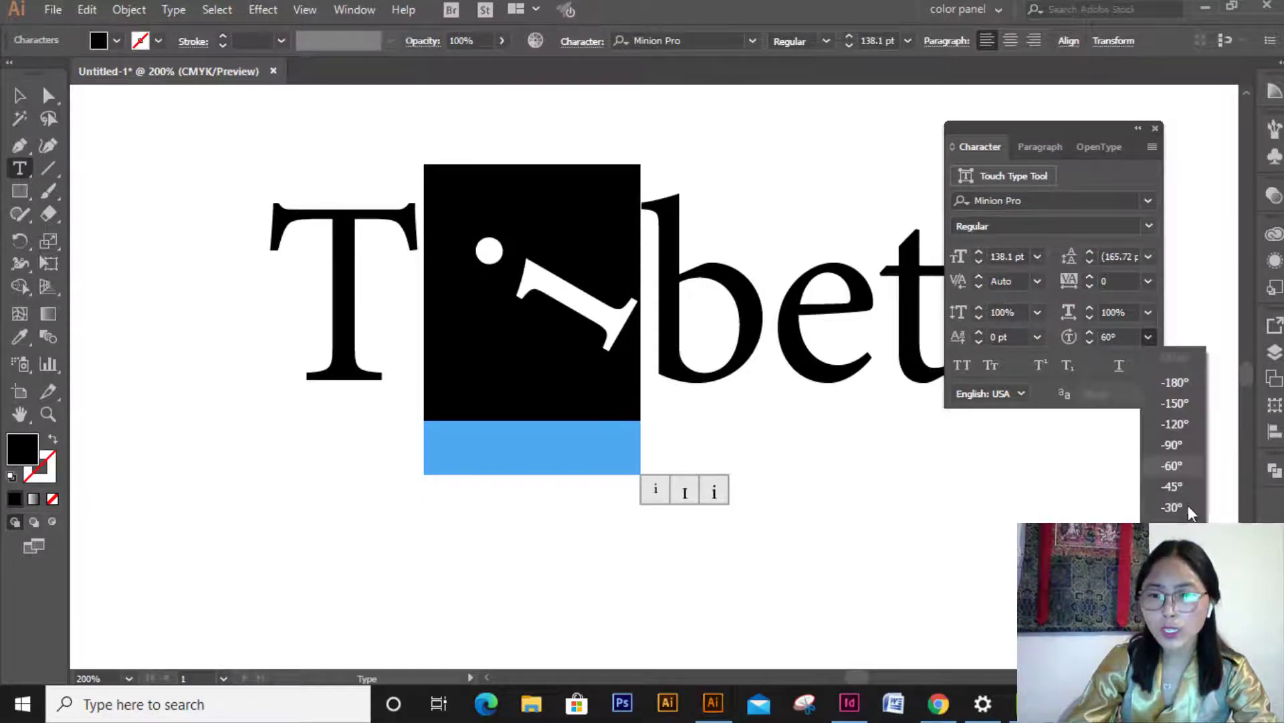
left_click(1183, 488)
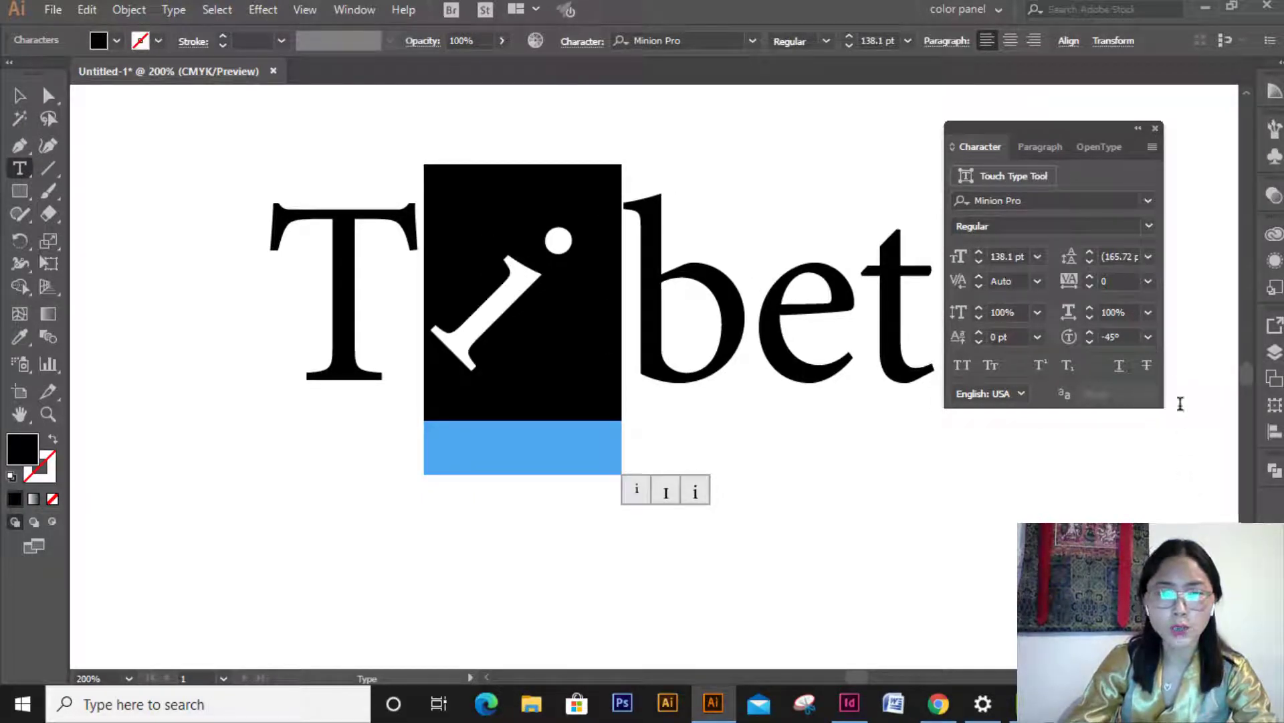
left_click(1150, 337)
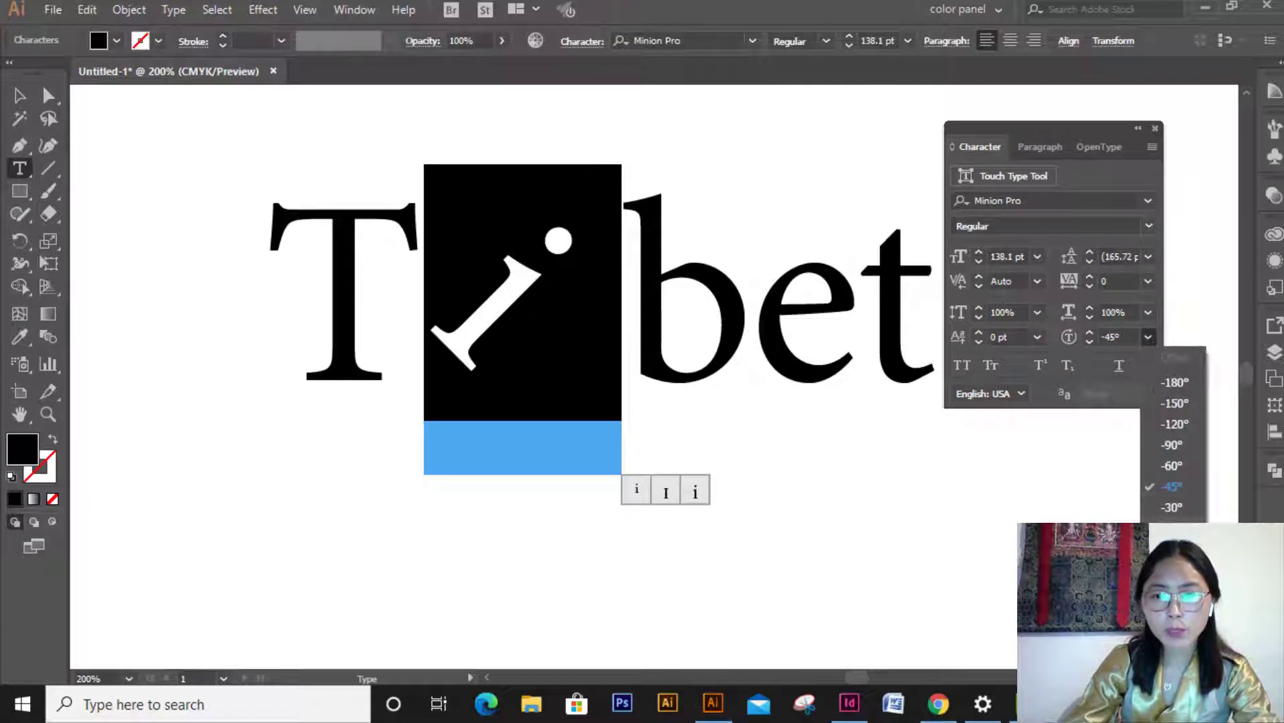
left_click(1174, 528)
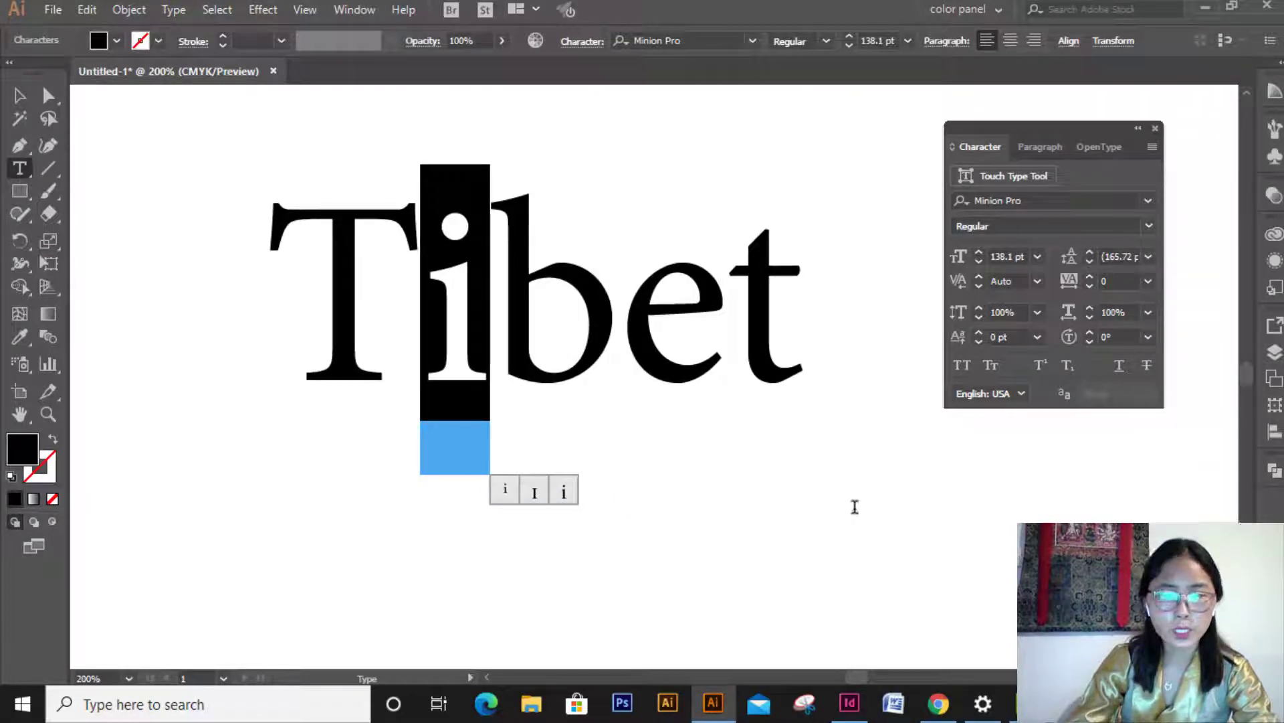
left_click(31, 97)
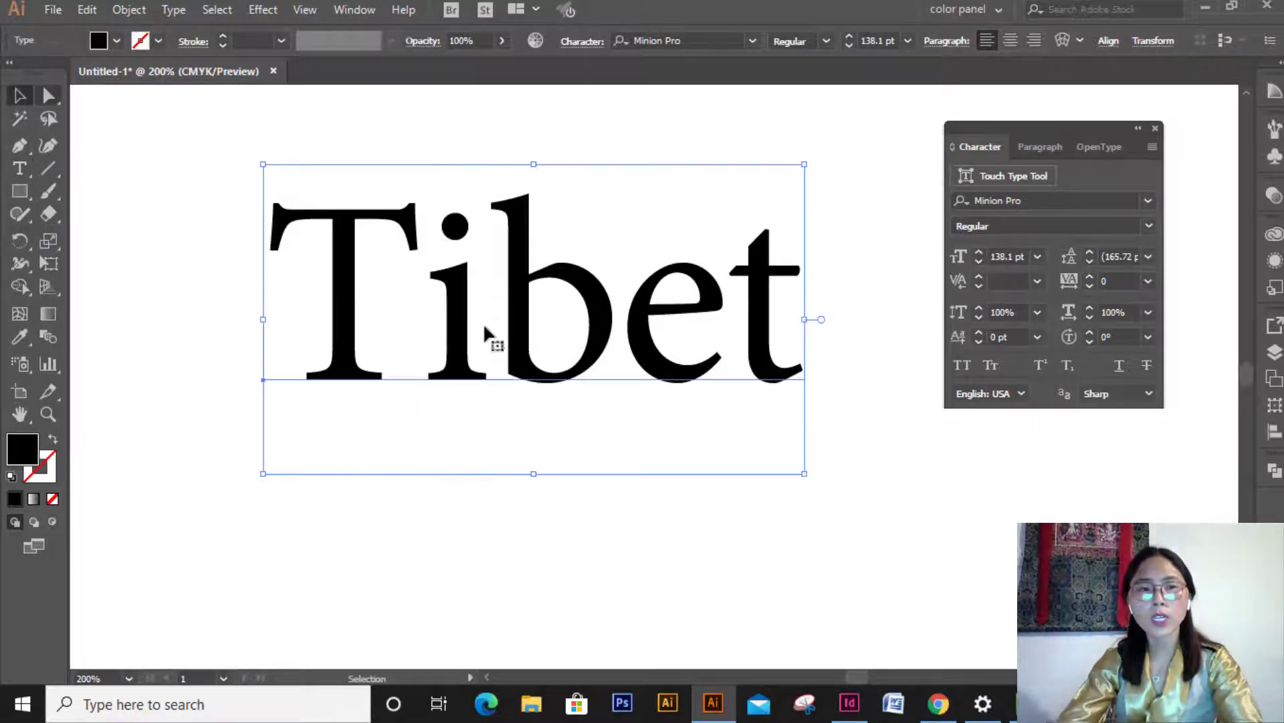
Try character rotations of -60° and 150° on the whole word "Tibet" and reset the rotation to 0°.
left_click(1148, 337)
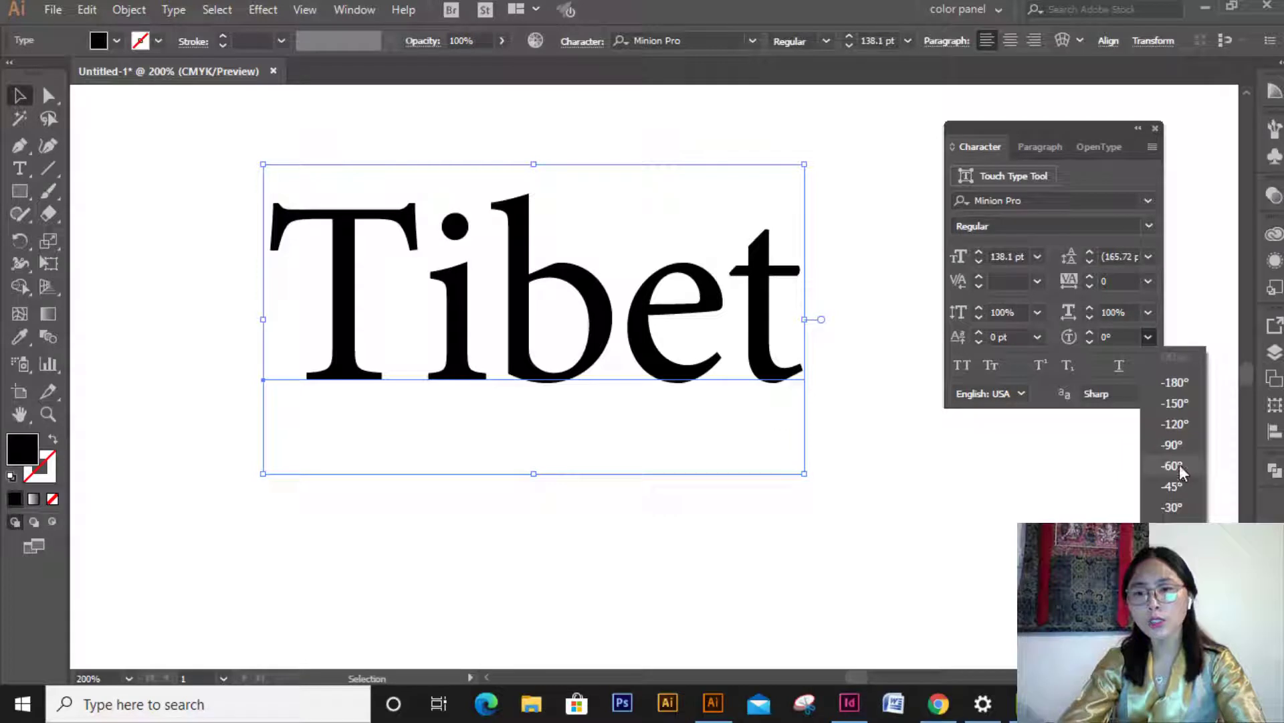
left_click(1177, 470)
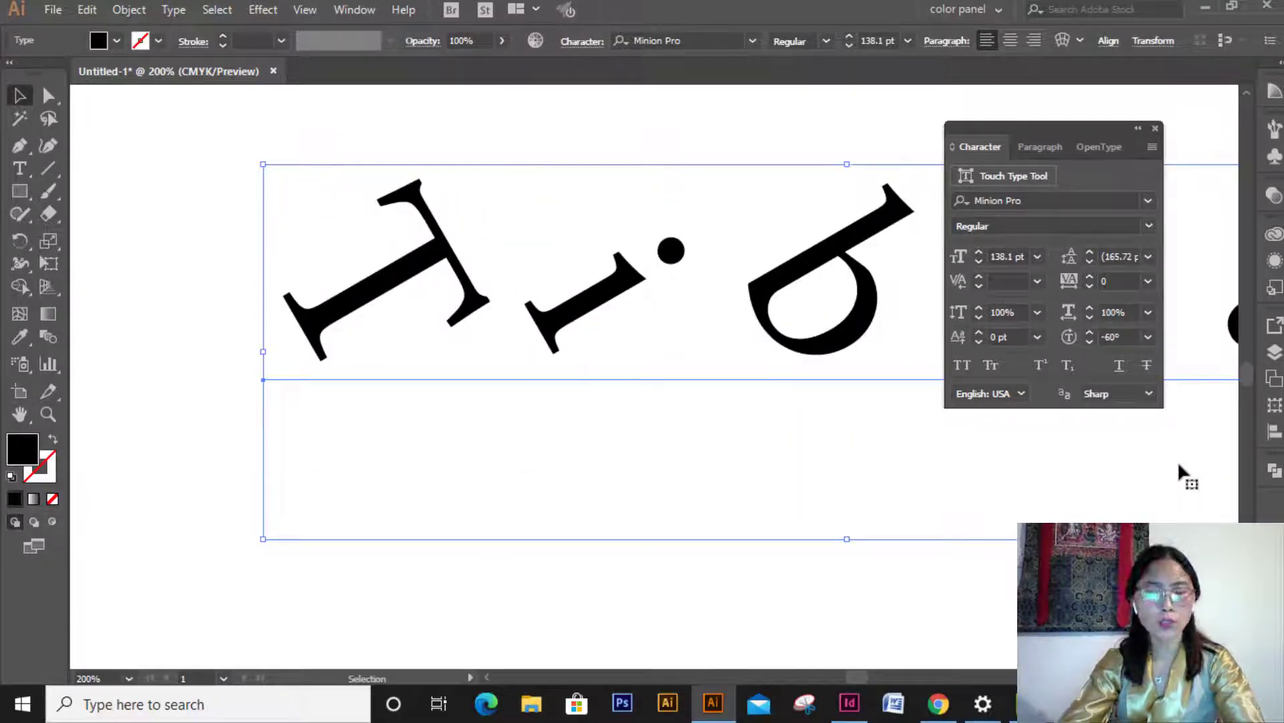
left_click(1148, 337)
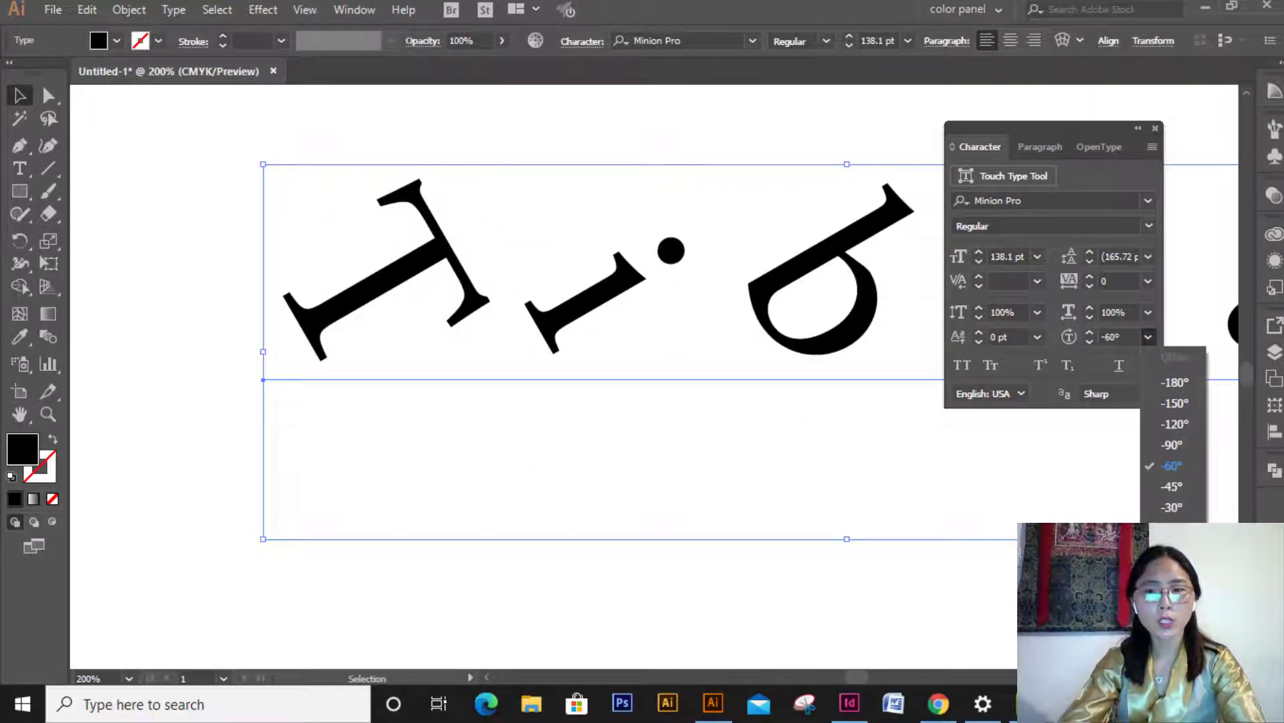
left_click(1177, 550)
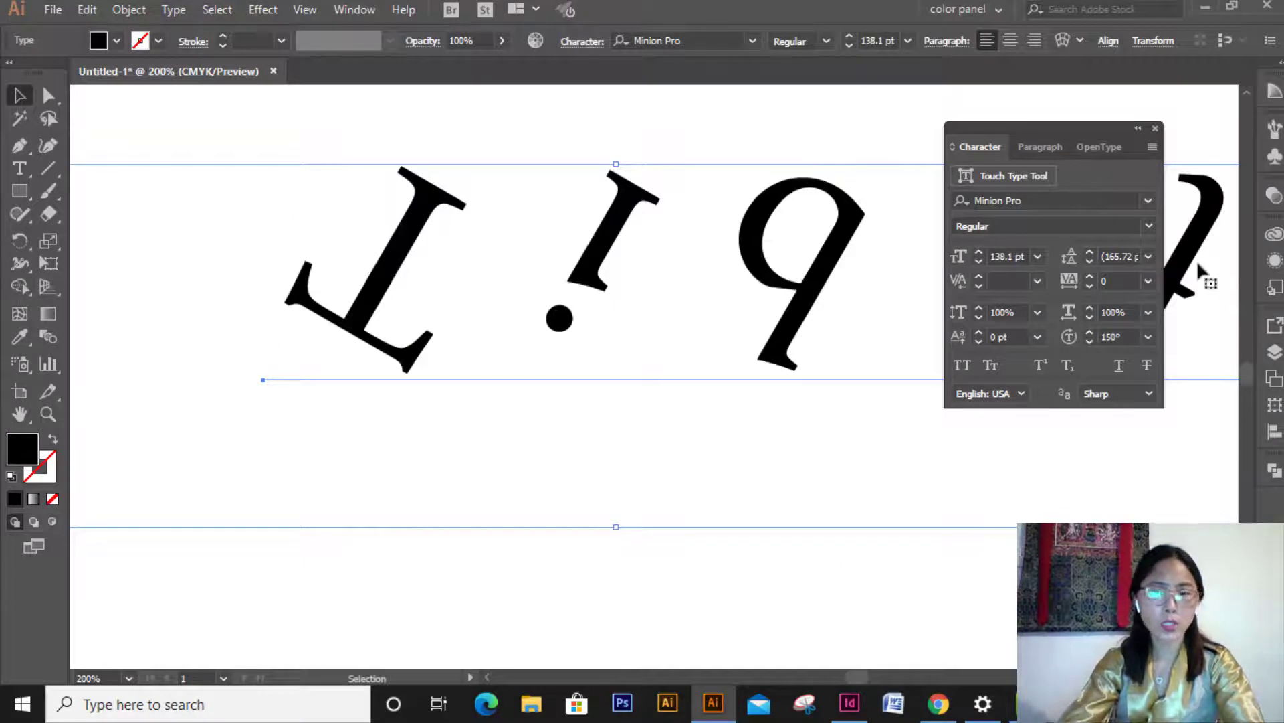
left_click(1148, 337)
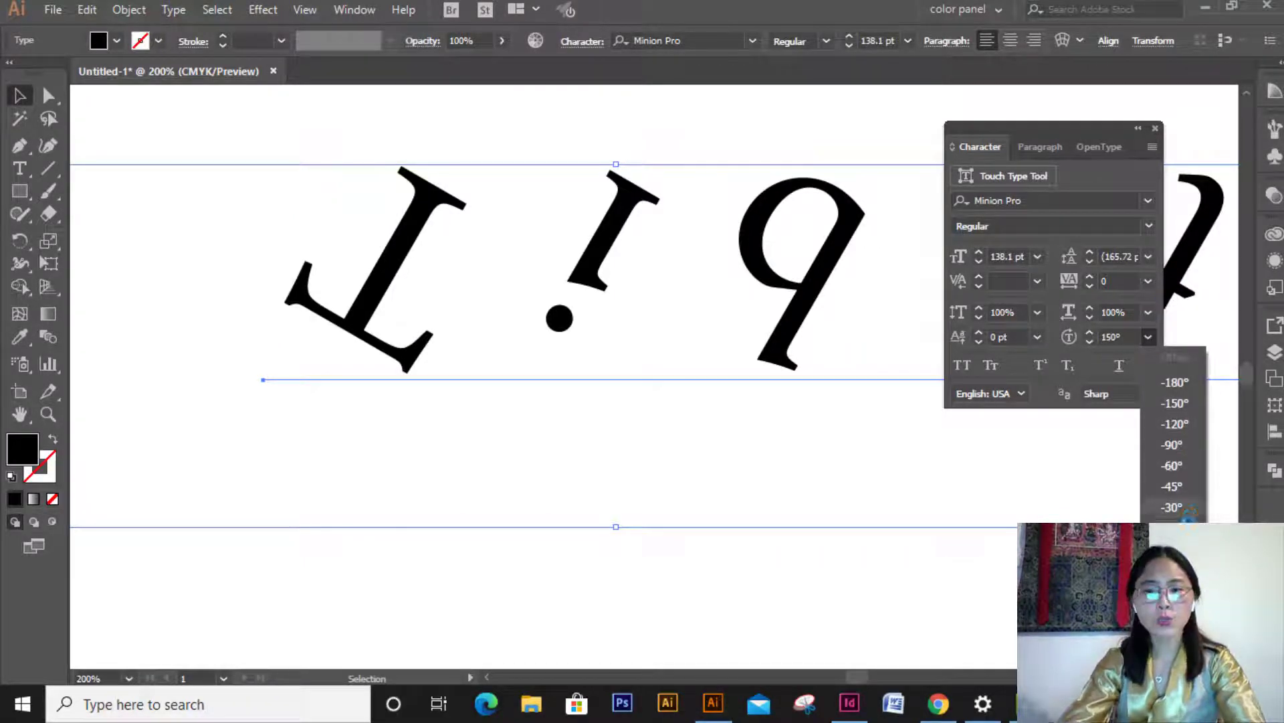
left_click(1178, 549)
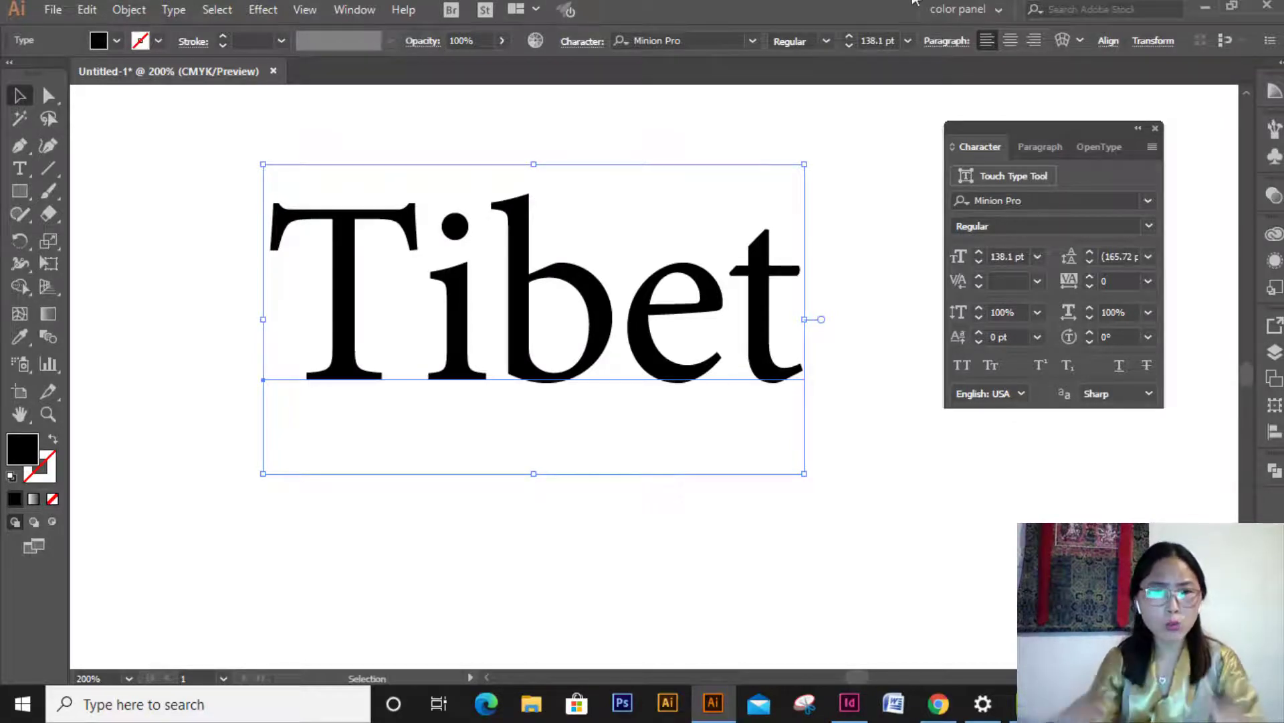
Turn on Pixel Preview for the document and reselect the word "Tibet".
left_click(356, 9)
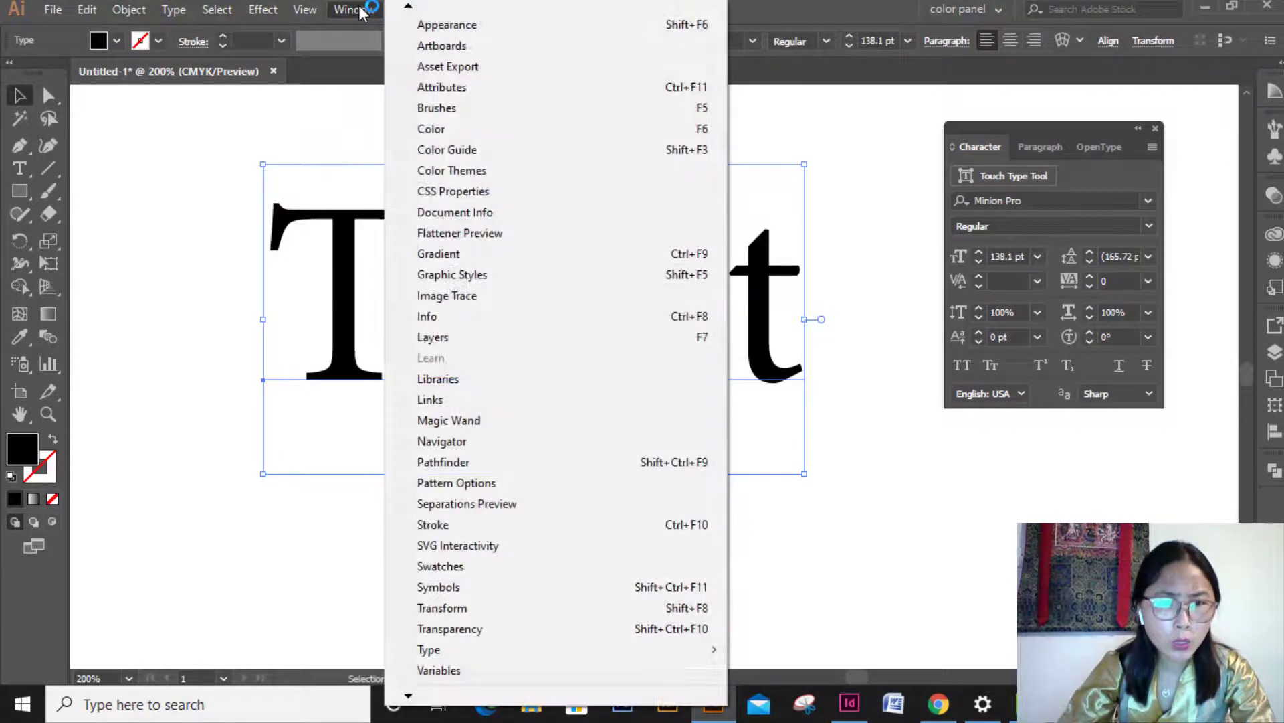
mouse_move(410, 8)
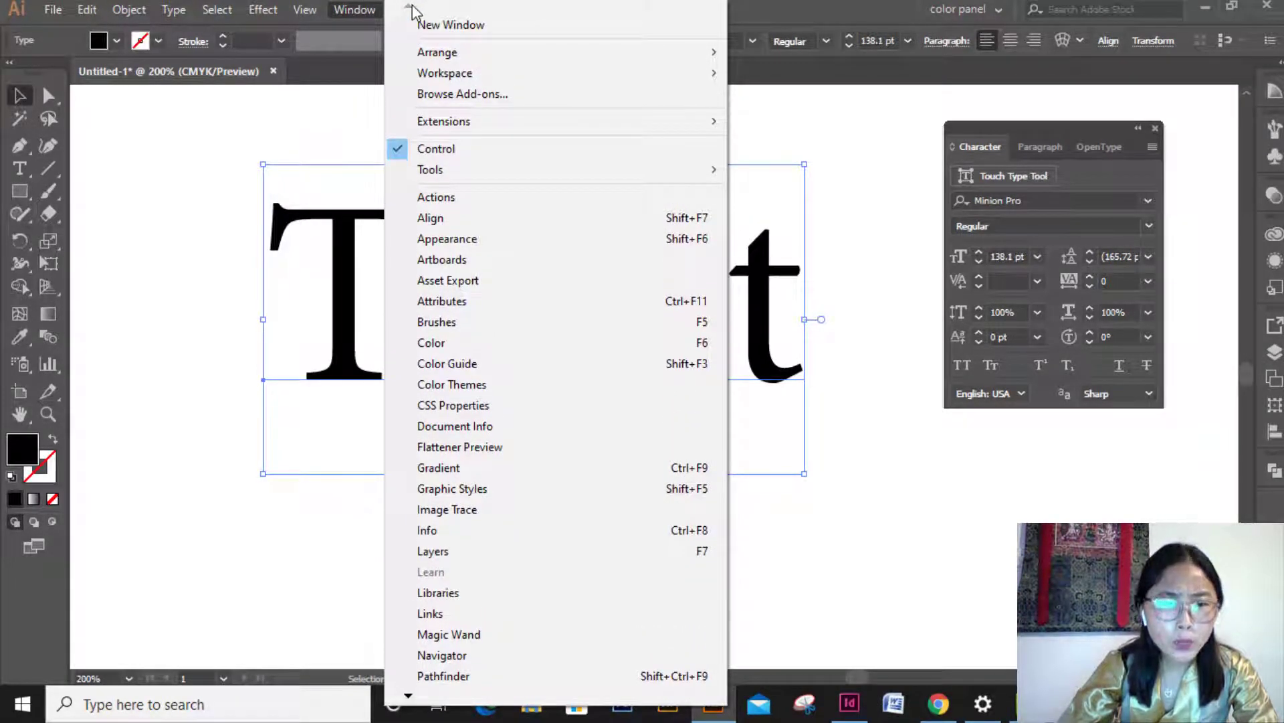
mouse_move(304, 20)
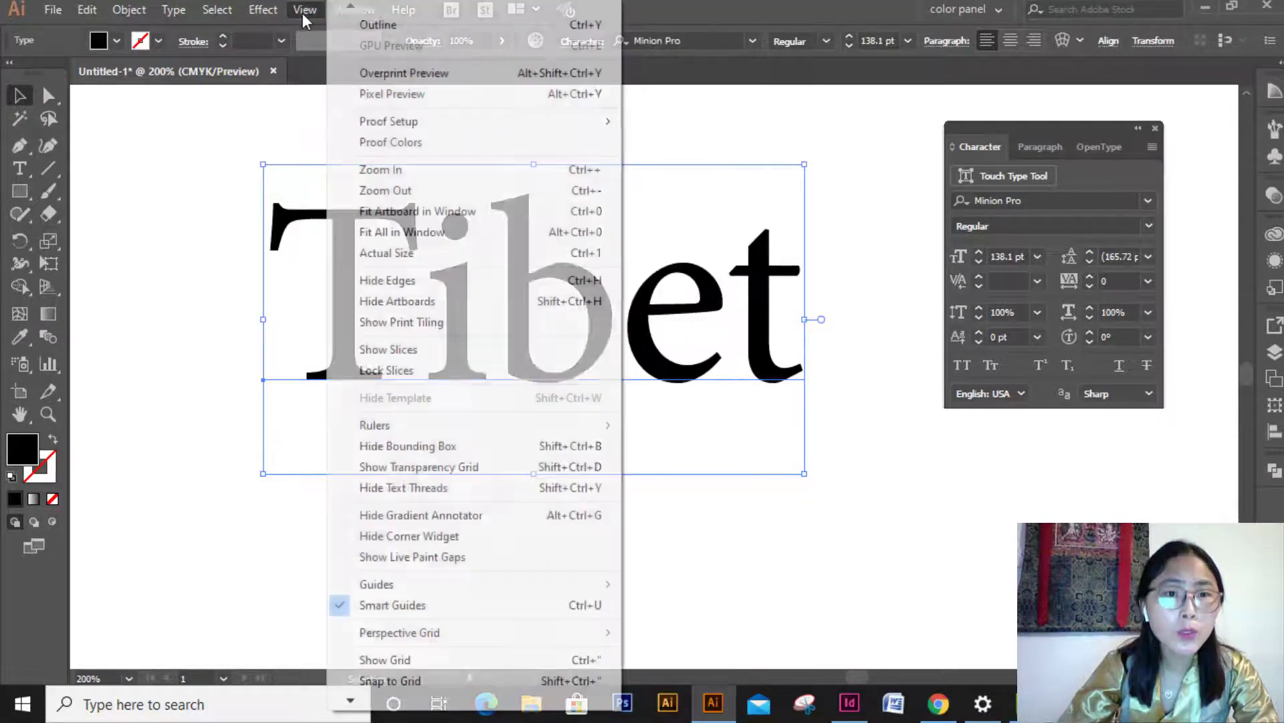
left_click(396, 96)
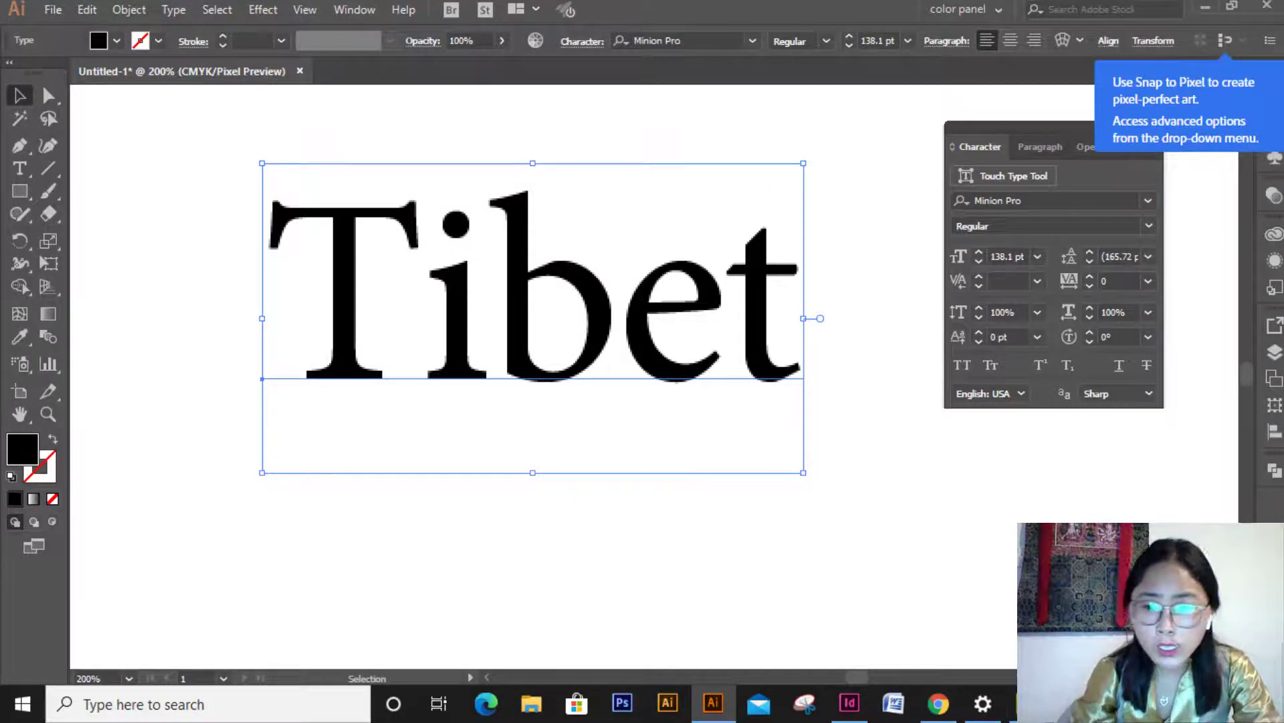
left_click(1218, 207)
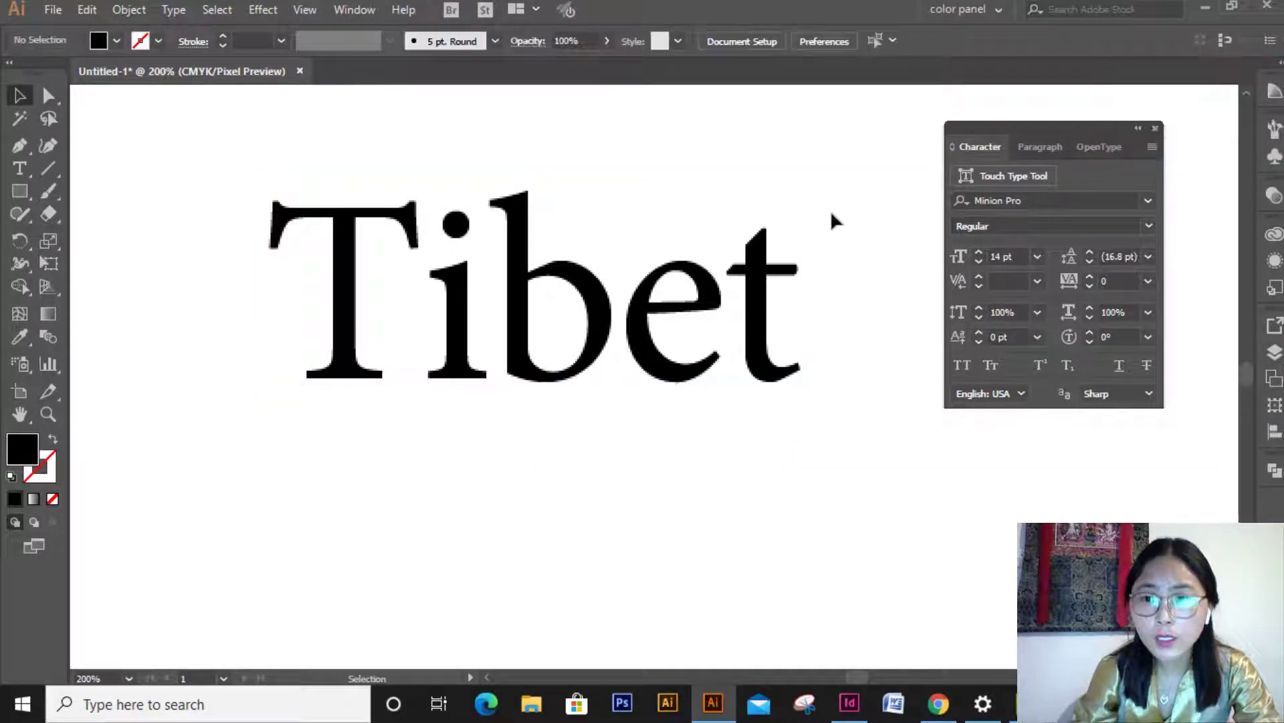
left_click(764, 279)
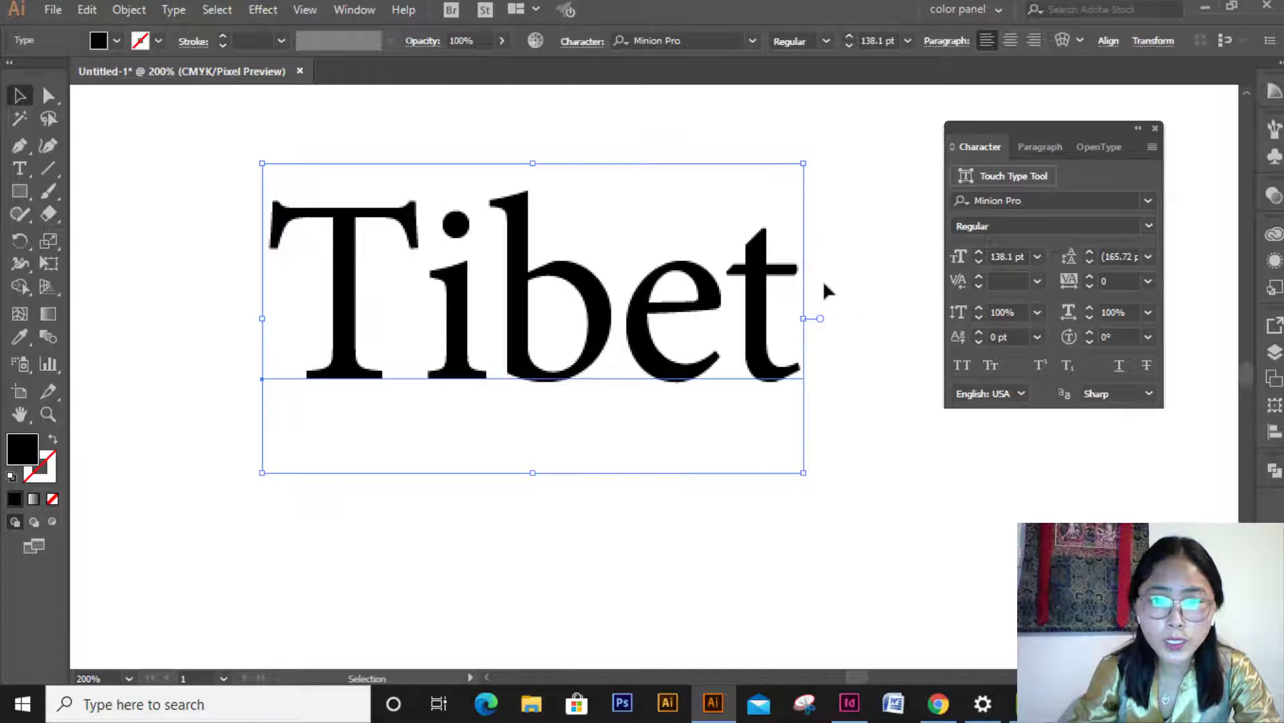
Try the None anti-aliasing method on the word "Tibet" at pixel level and restore it to Sharp.
key("ctrl+equal")
key("ctrl+equal")
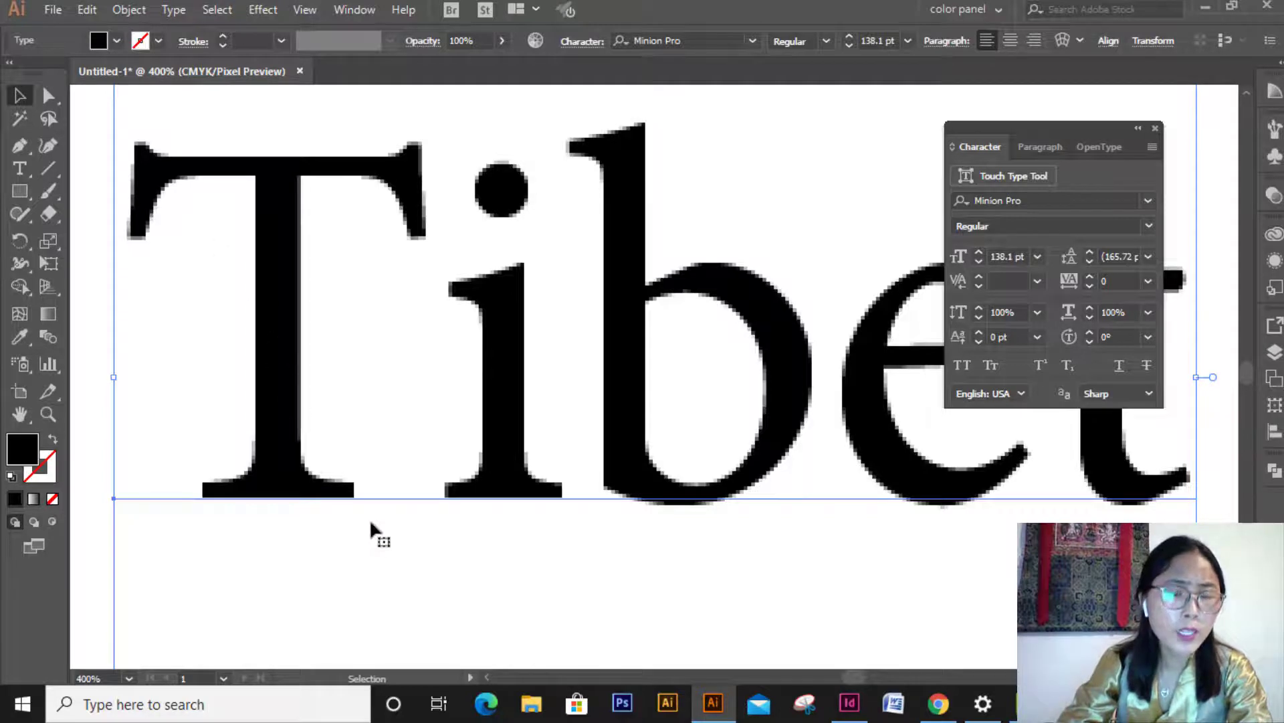
left_click(371, 491)
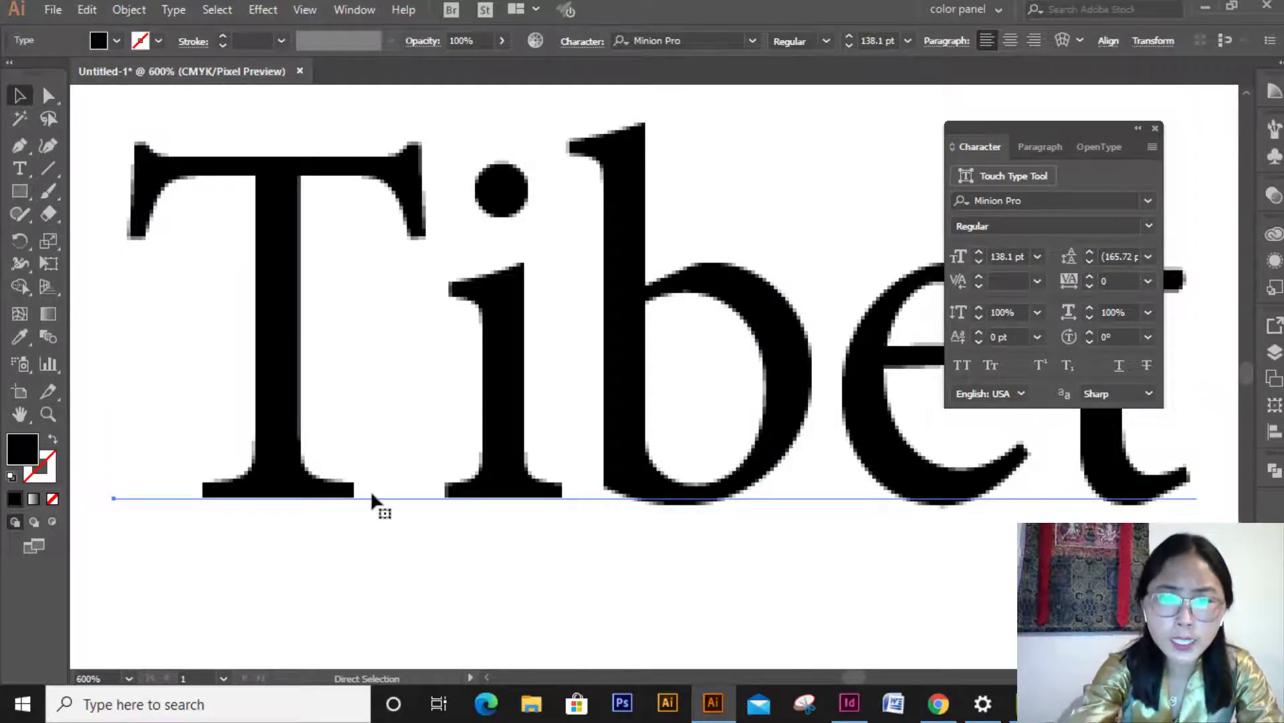
key("ctrl+equal")
key("ctrl+equal")
key("ctrl+equal")
key("ctrl+equal")
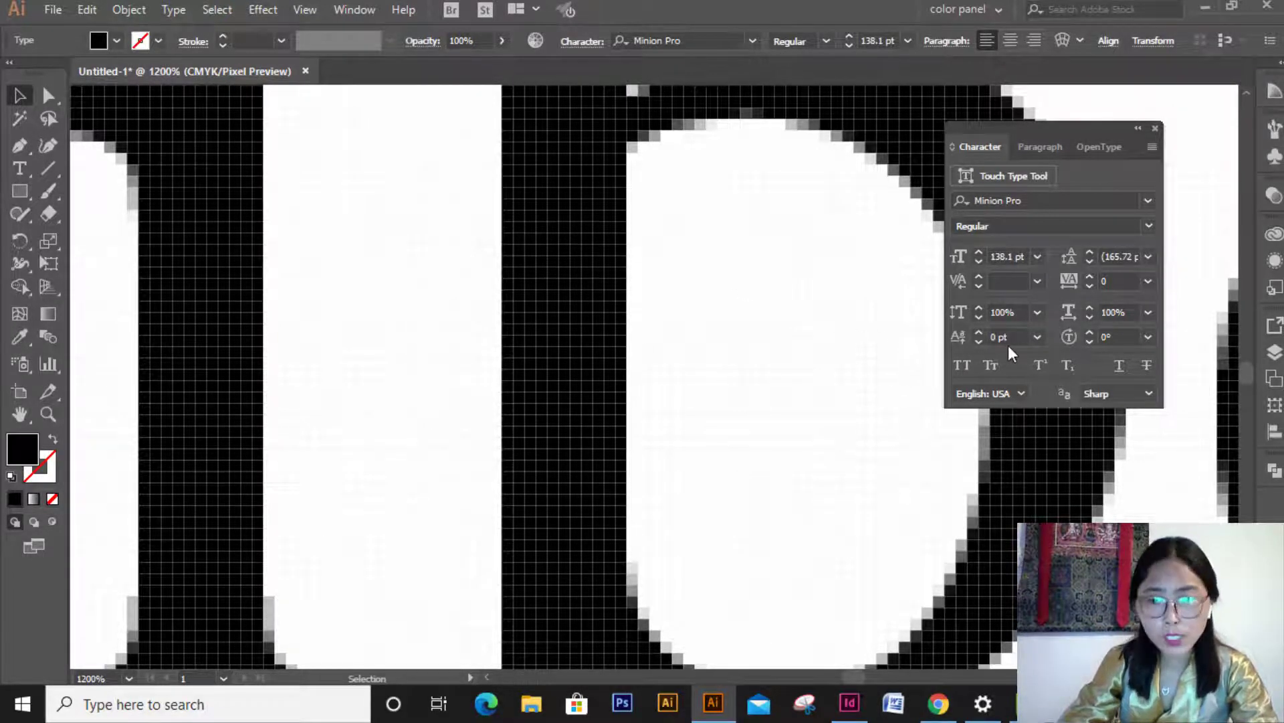
left_click(1139, 400)
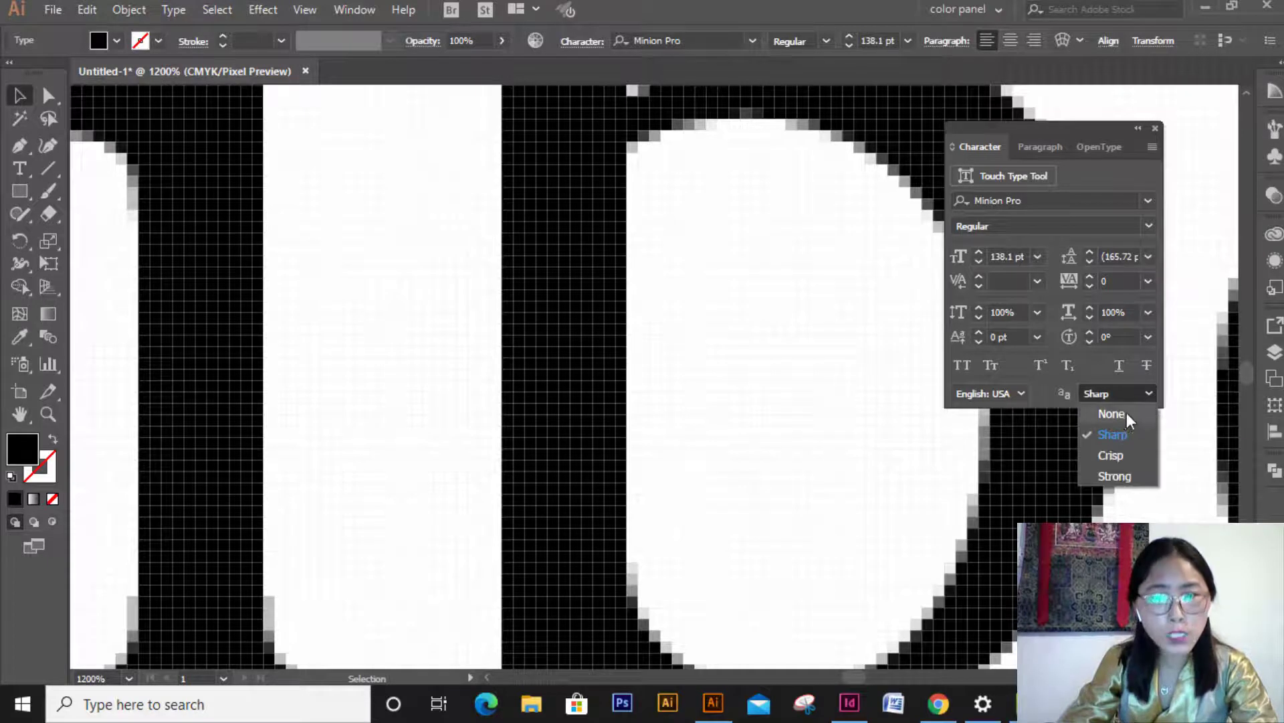
left_click(1122, 415)
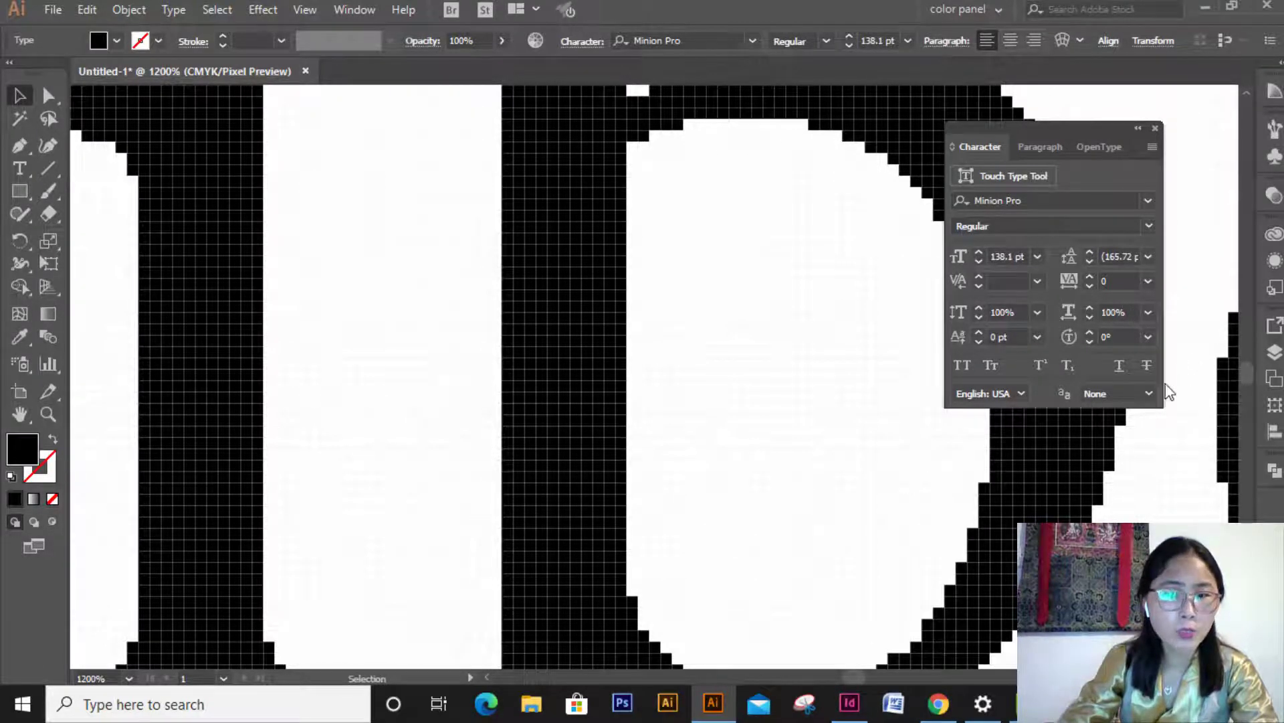
left_click(1147, 392)
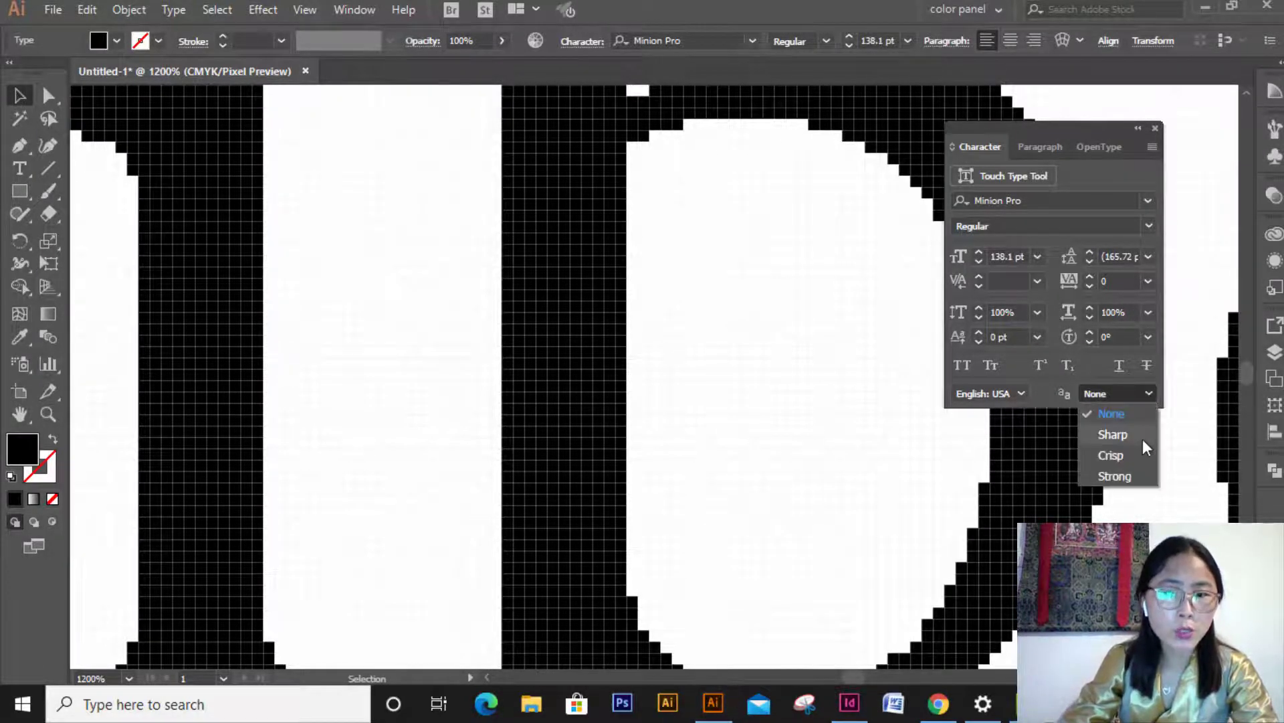
left_click(1141, 438)
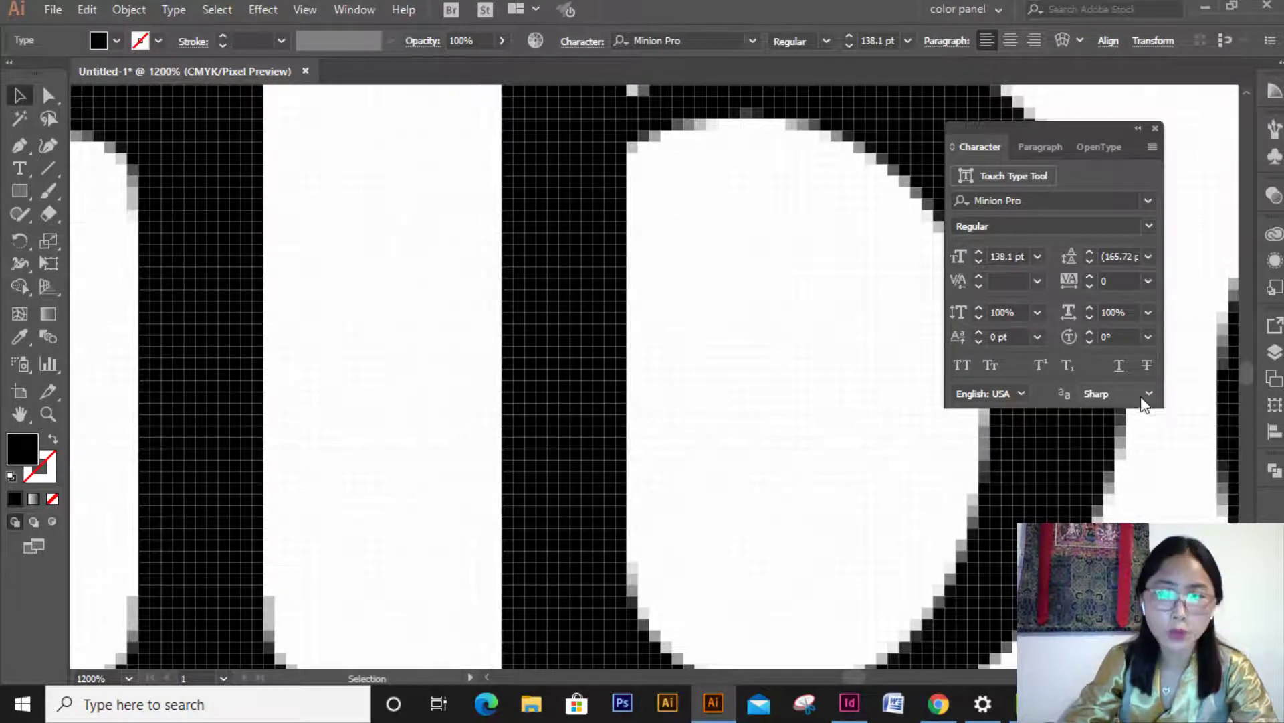
Try the Crisp anti-aliasing method on the word "Tibet" and set it to Strong.
left_click(1143, 393)
left_click(1115, 454)
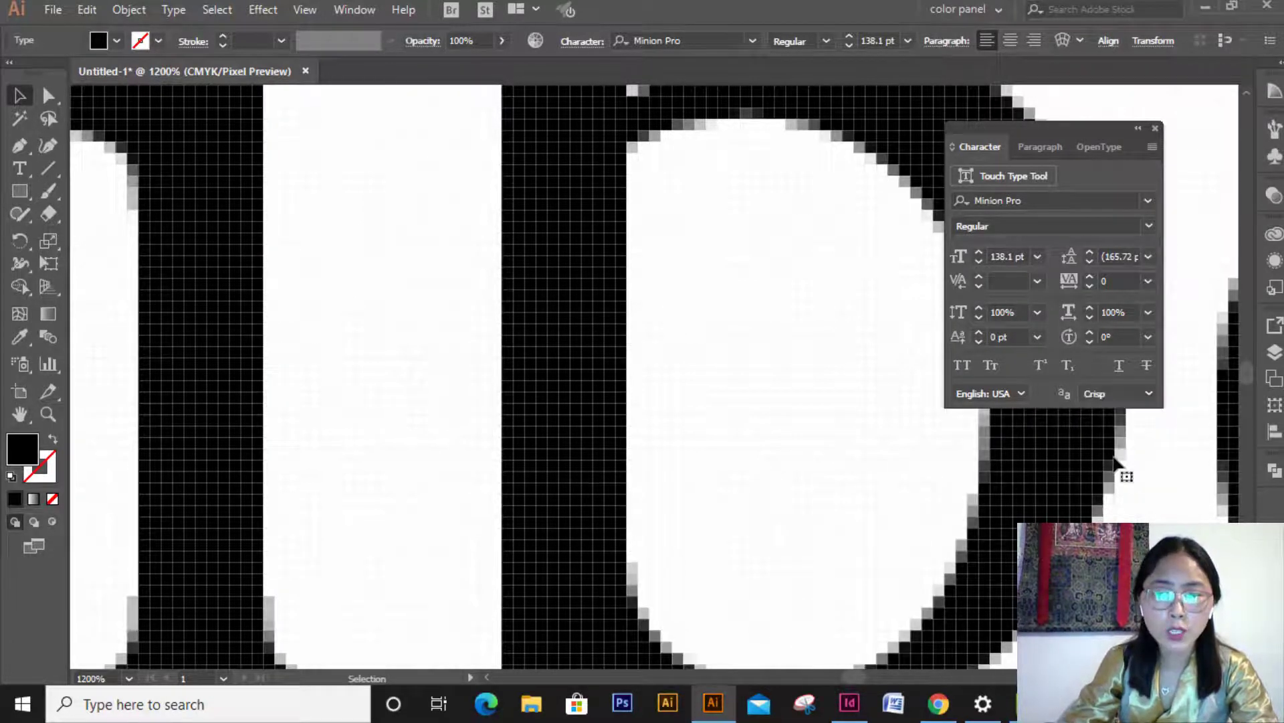
left_click(1130, 396)
left_click(1128, 477)
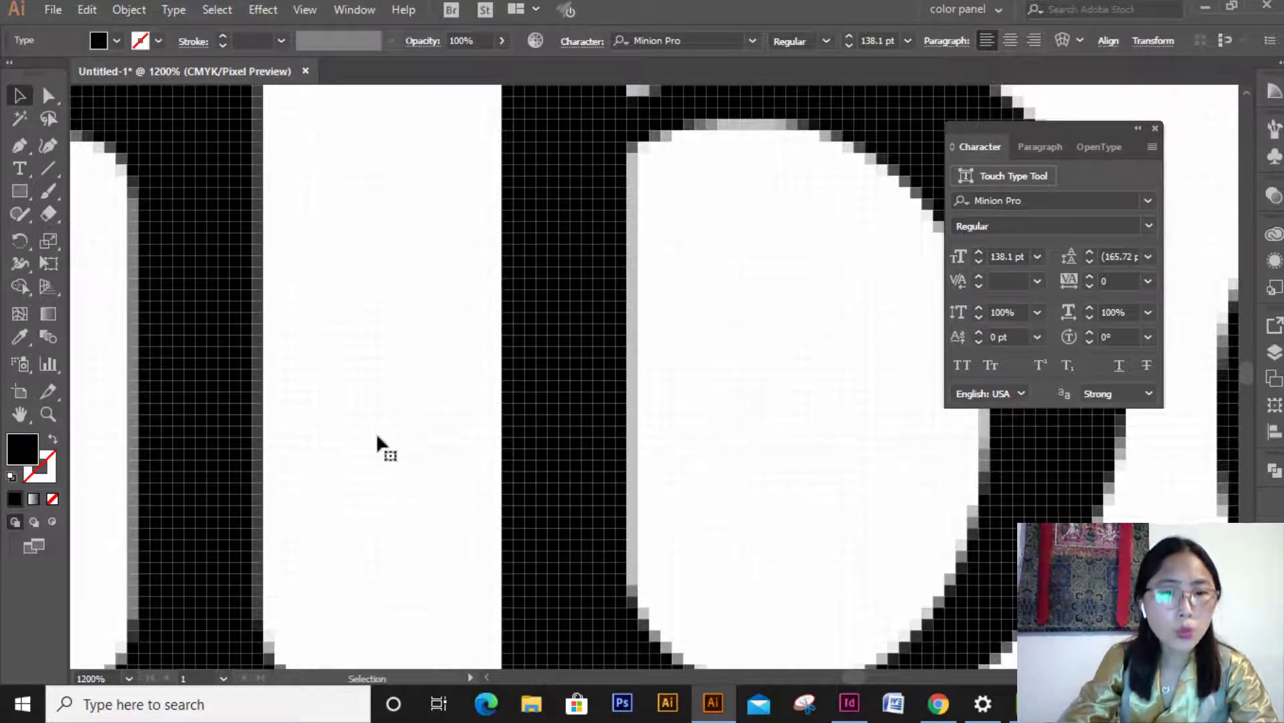
Turn off Pixel Preview and fit the artboard in the window.
scroll(390, 418, "up", 2)
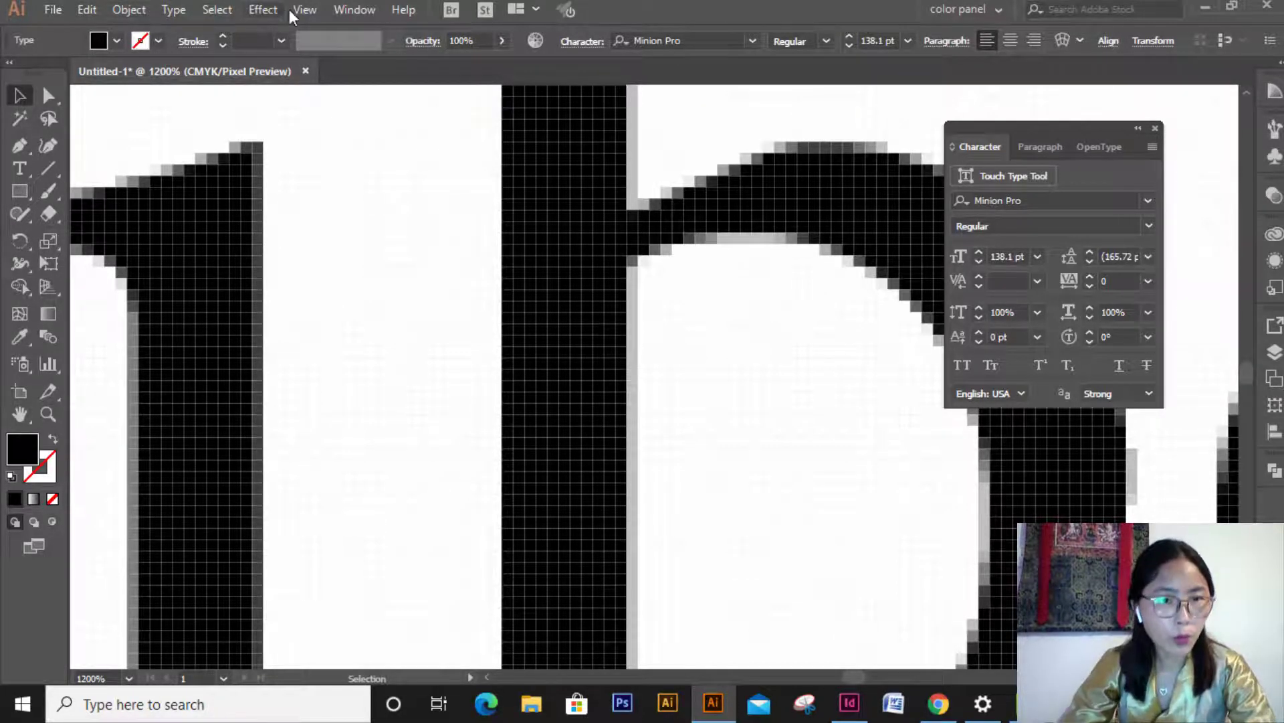
left_click(307, 10)
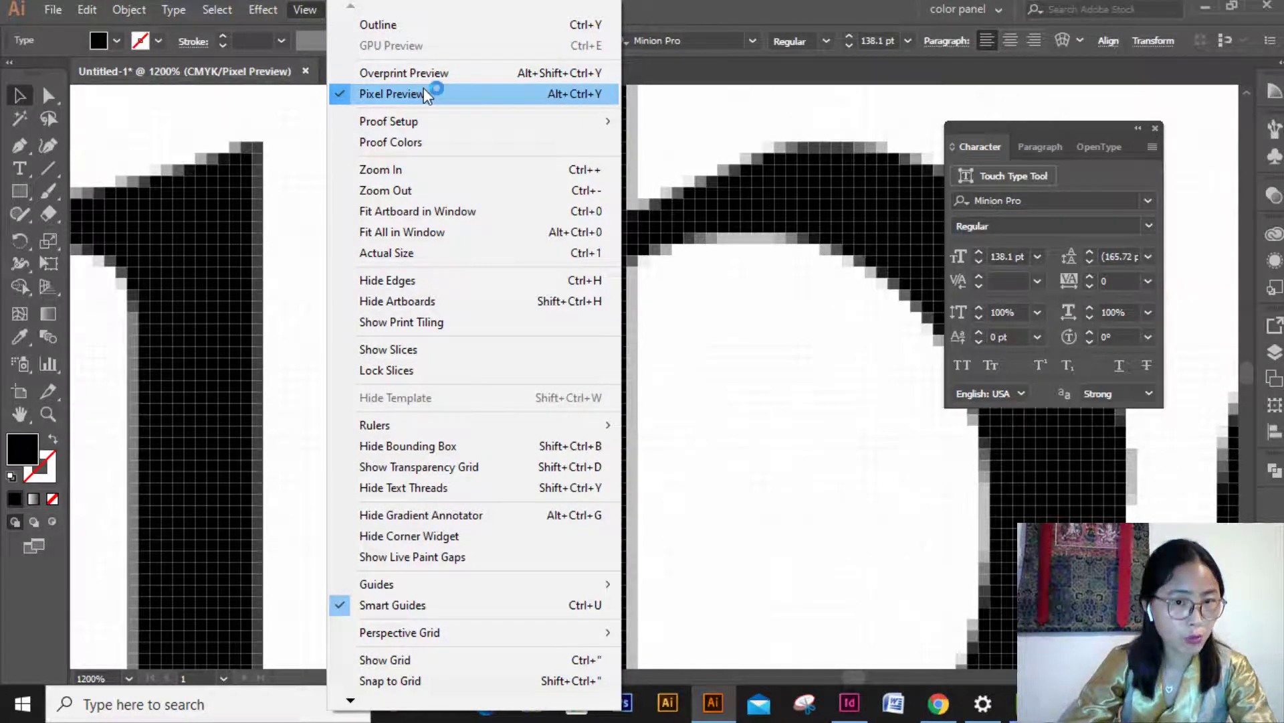
left_click(424, 89)
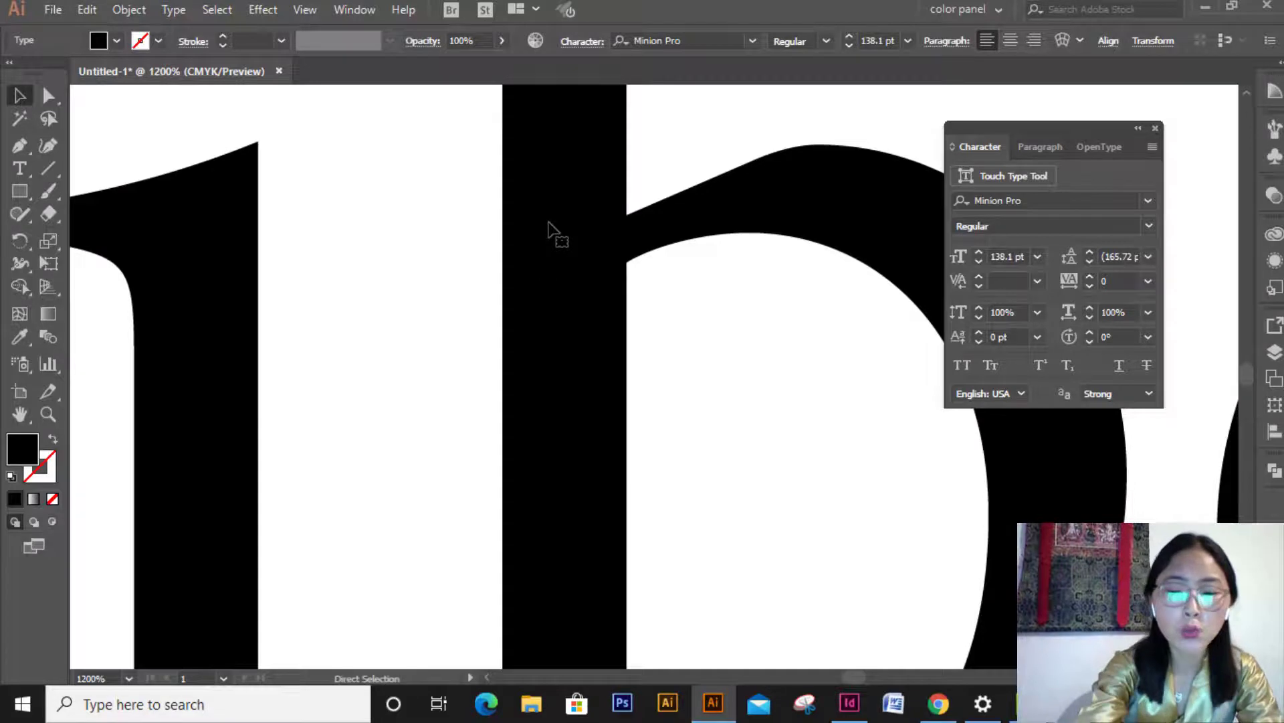
key("ctrl+0")
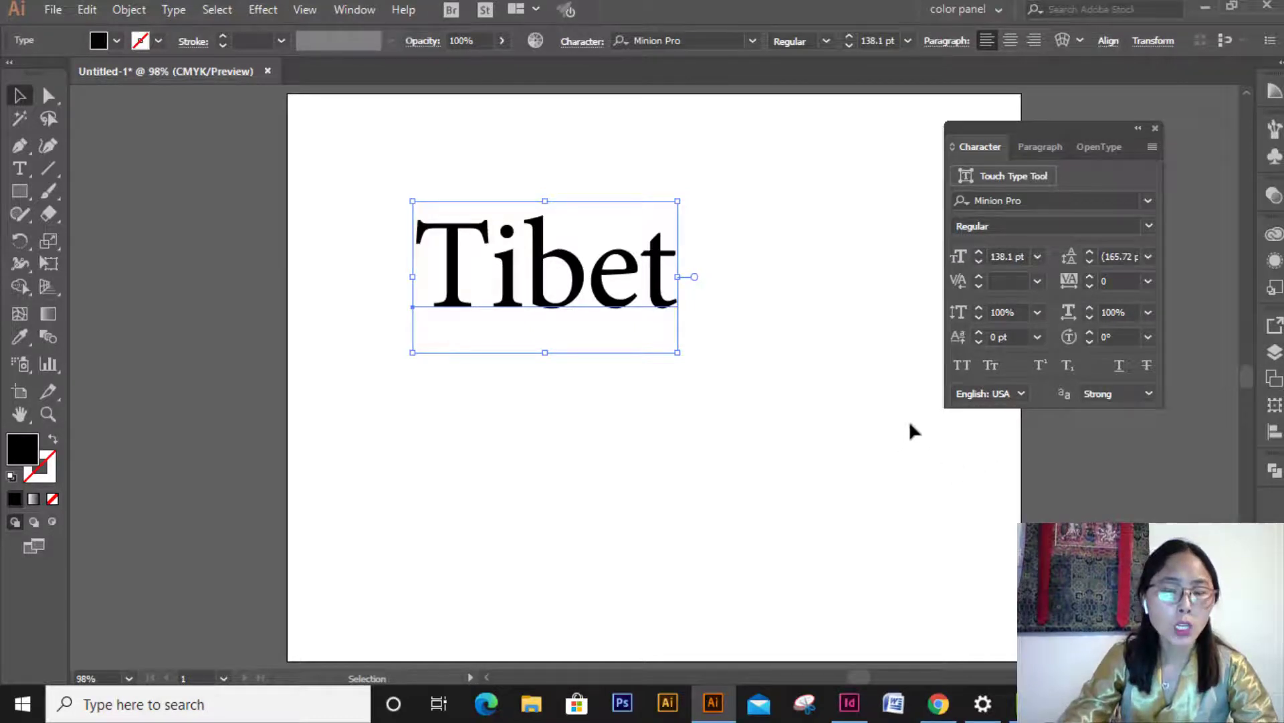
Try All Caps on the word "Tibet" and switch it to Small Caps.
left_click(960, 365)
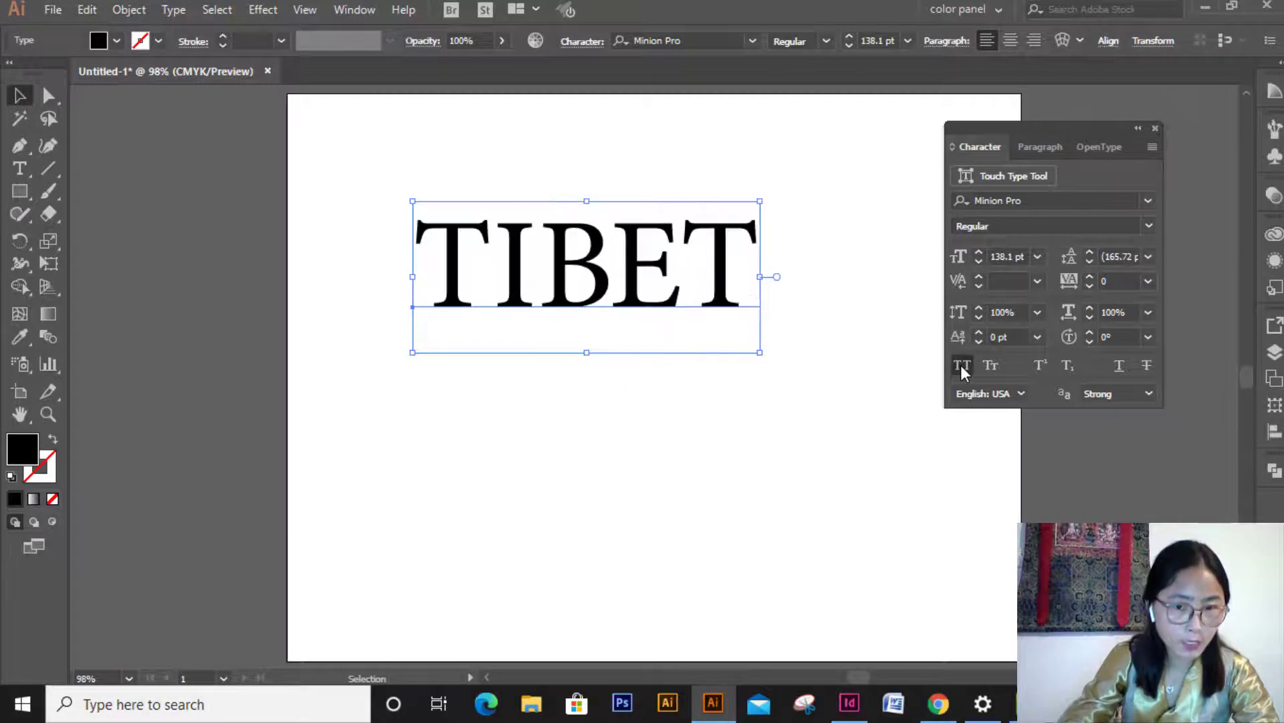
left_click(994, 363)
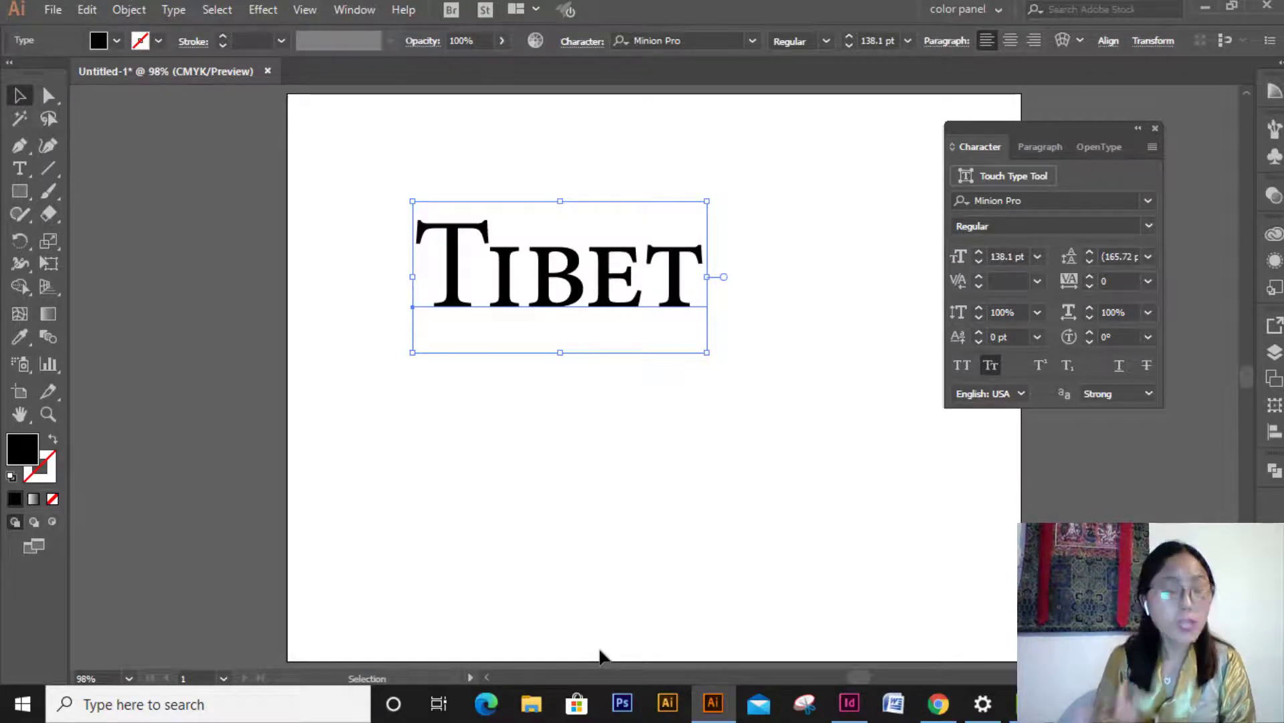
Try Superscript and Subscript on only the letter "i" of "Tibet" and remove the Subscript formatting.
double_click(526, 295)
double_click(517, 295)
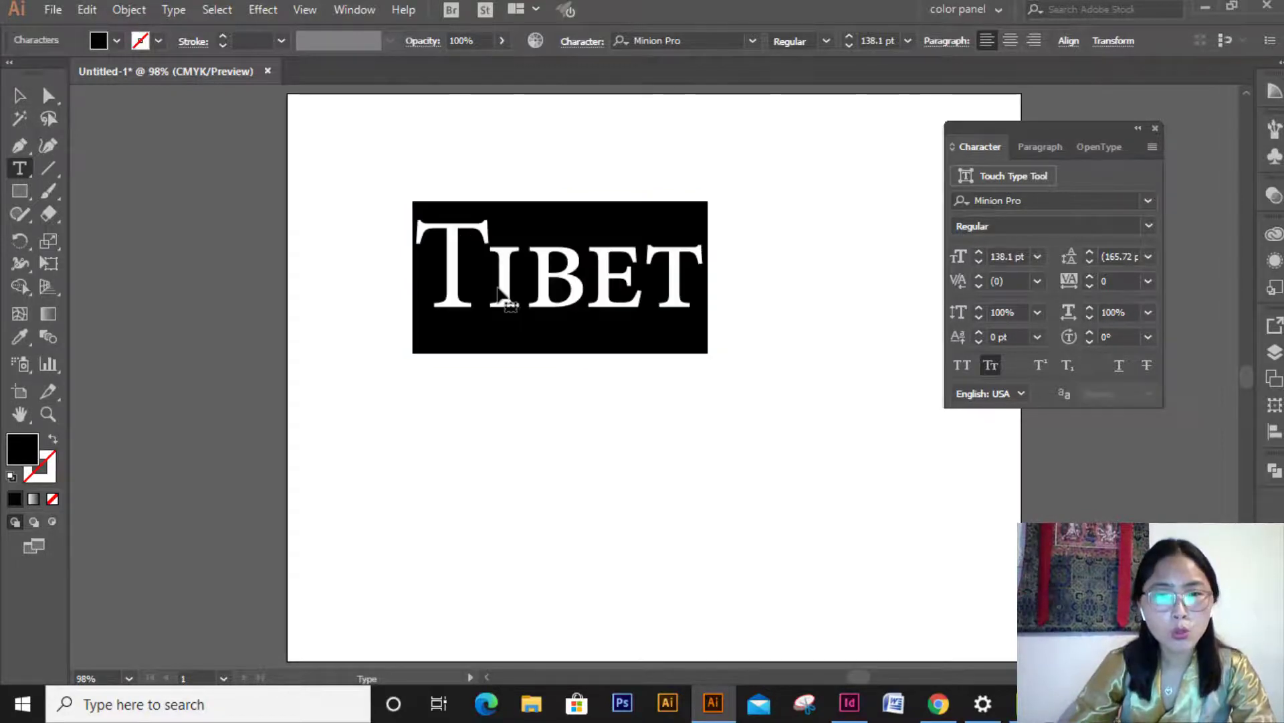
left_click(521, 276)
left_click_drag(522, 276, 487, 278)
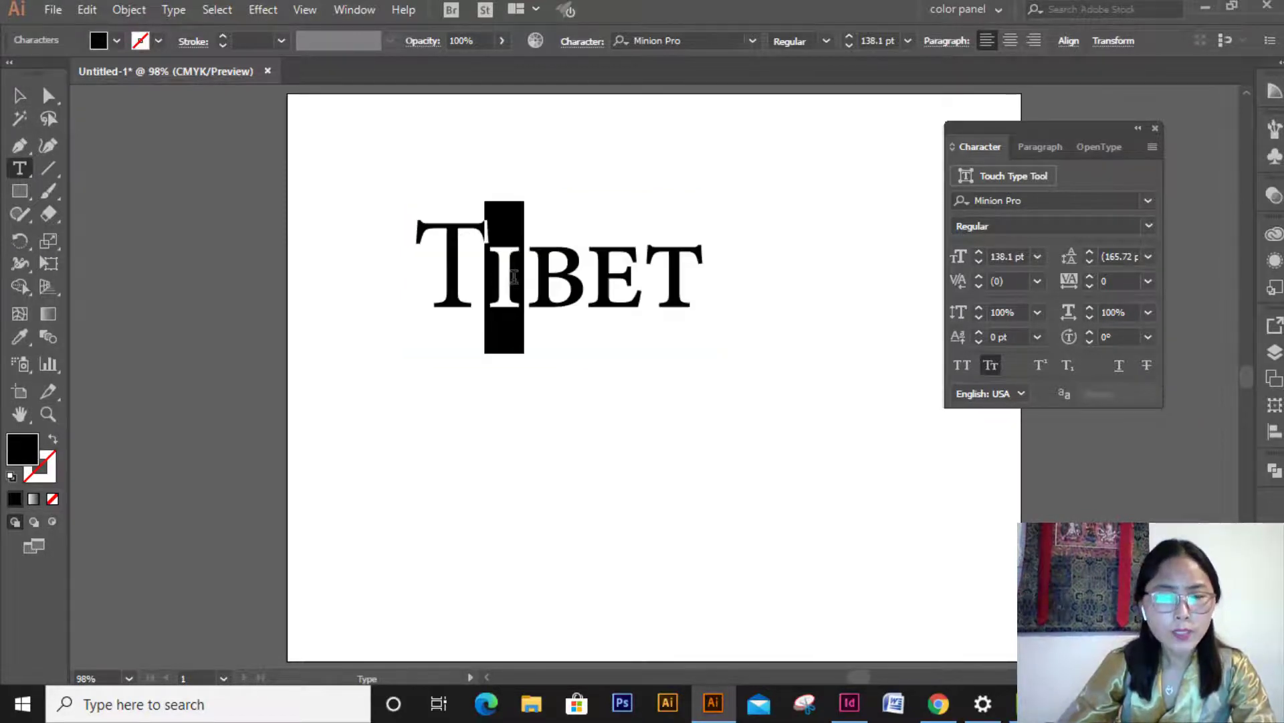
left_click(1049, 363)
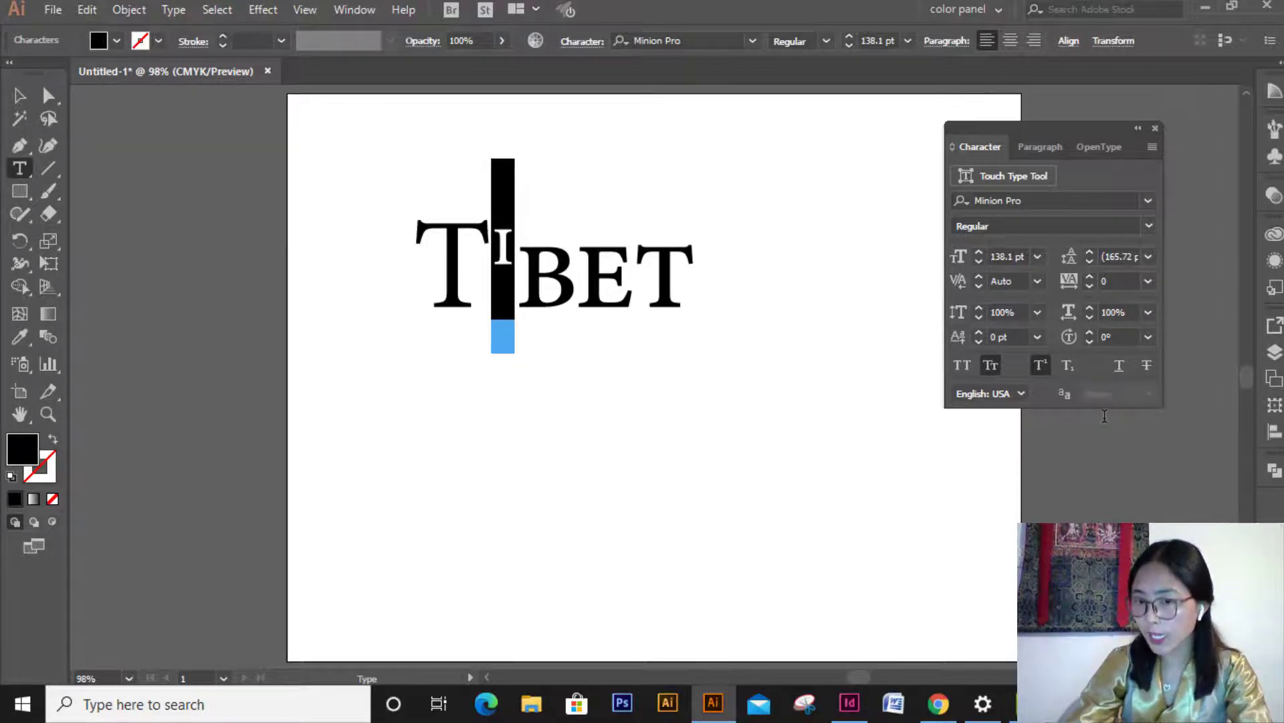
left_click(1066, 364)
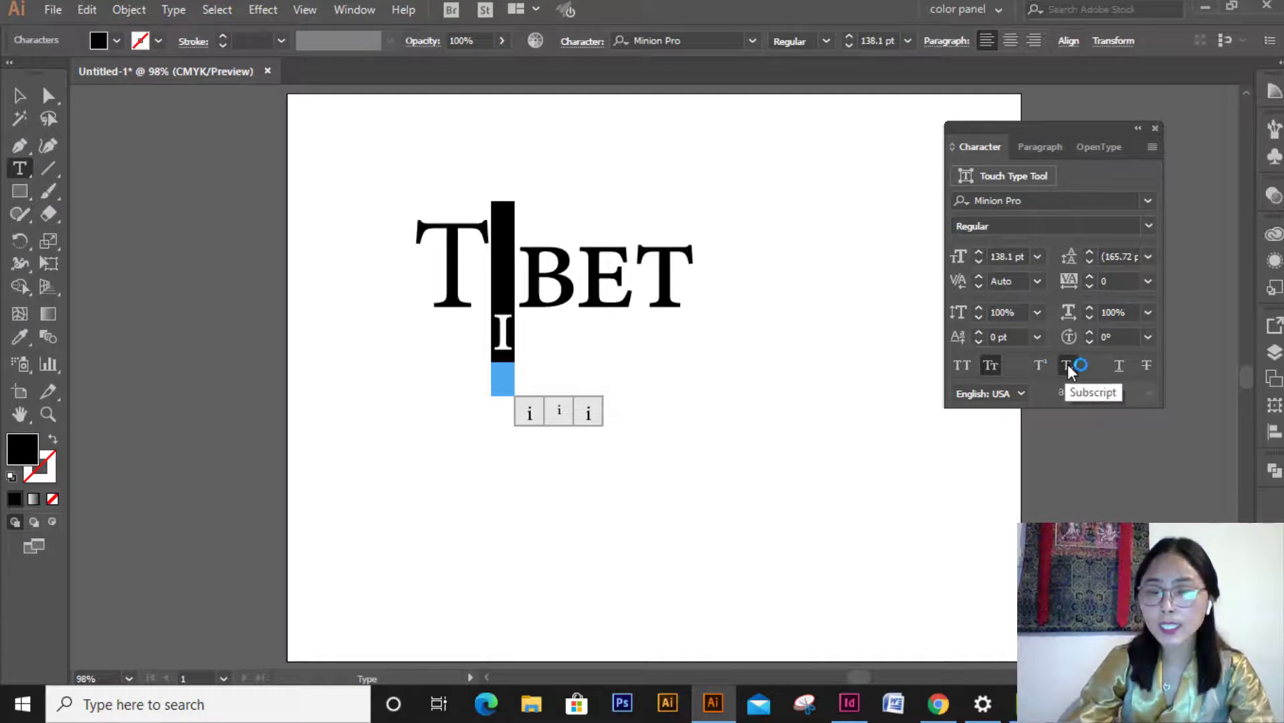
left_click(1071, 364)
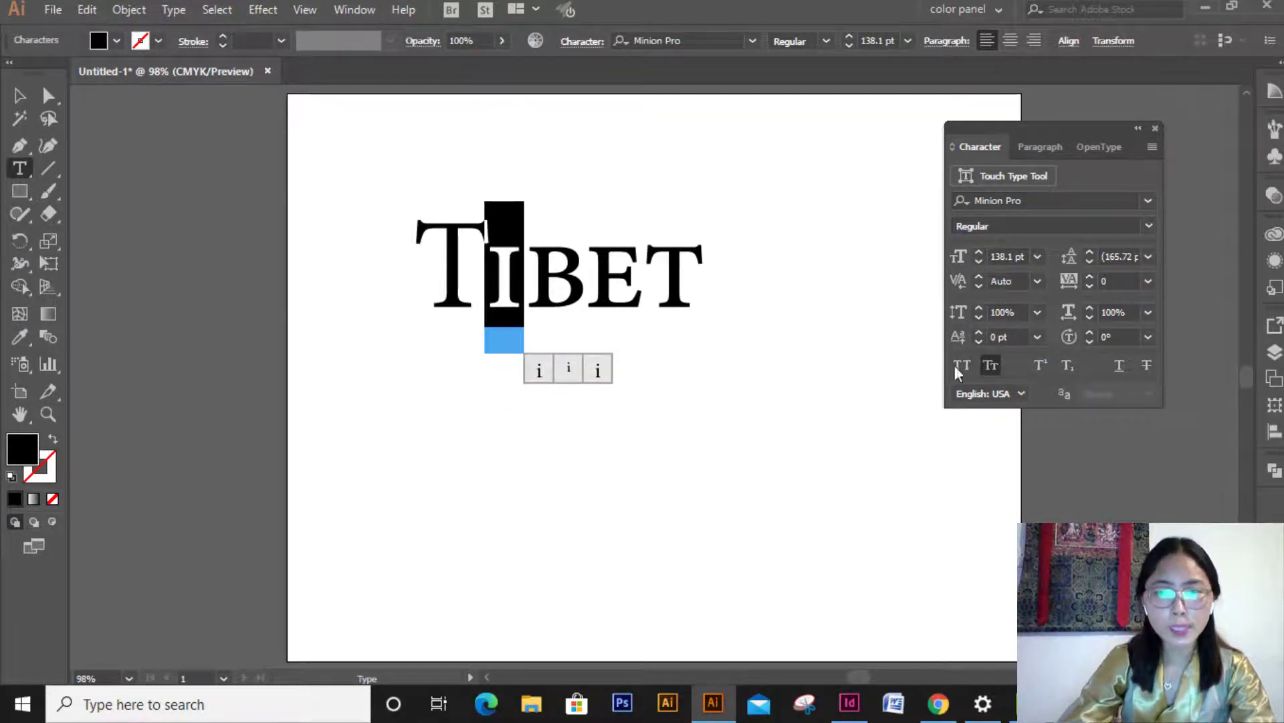
Apply All Caps to the whole word "Tibet" and select it as a text object.
left_click(722, 295)
left_click_drag(719, 278, 321, 230)
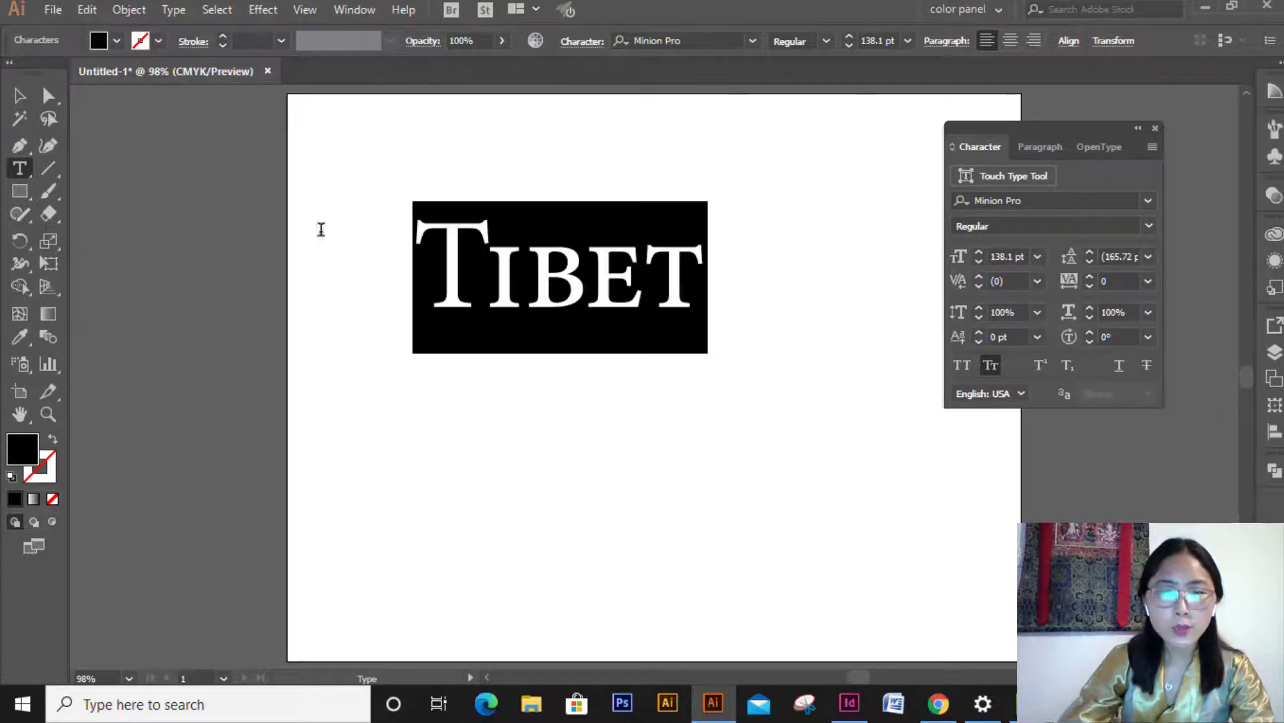
left_click(966, 363)
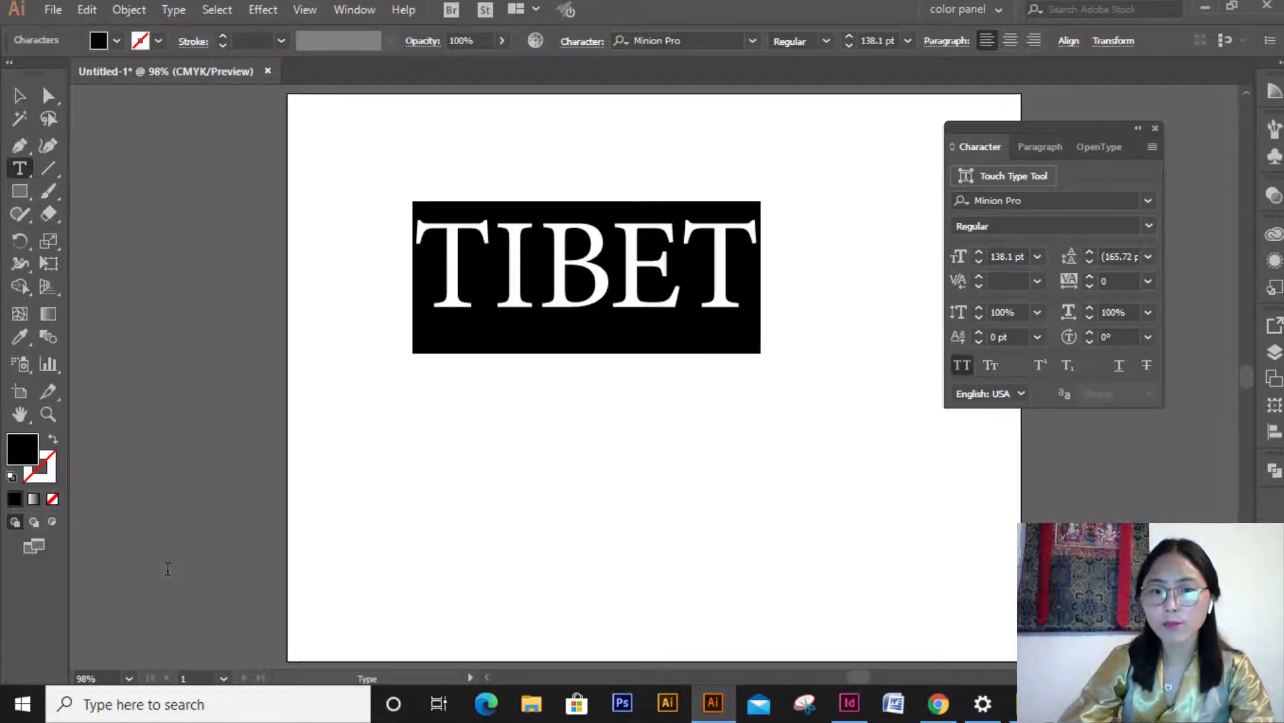
left_click(19, 95)
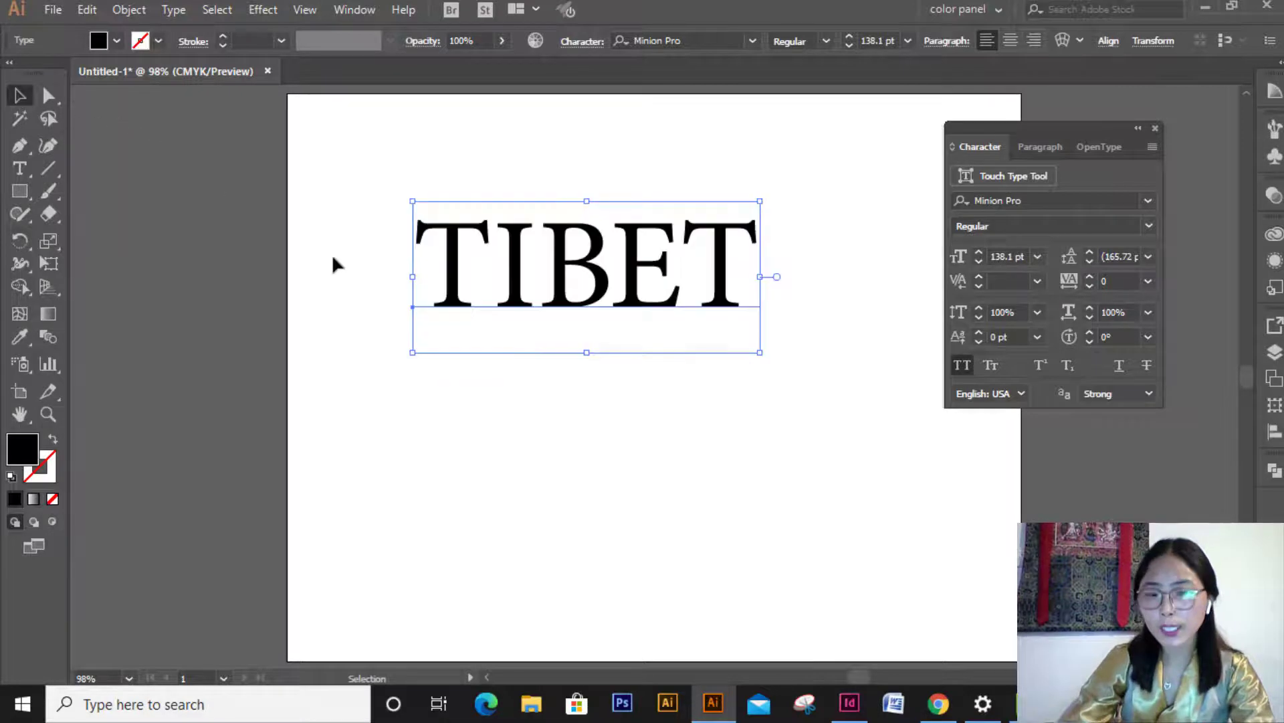
Try Underline and Strikethrough on the word "TIBET" and remove both.
left_click(1119, 368)
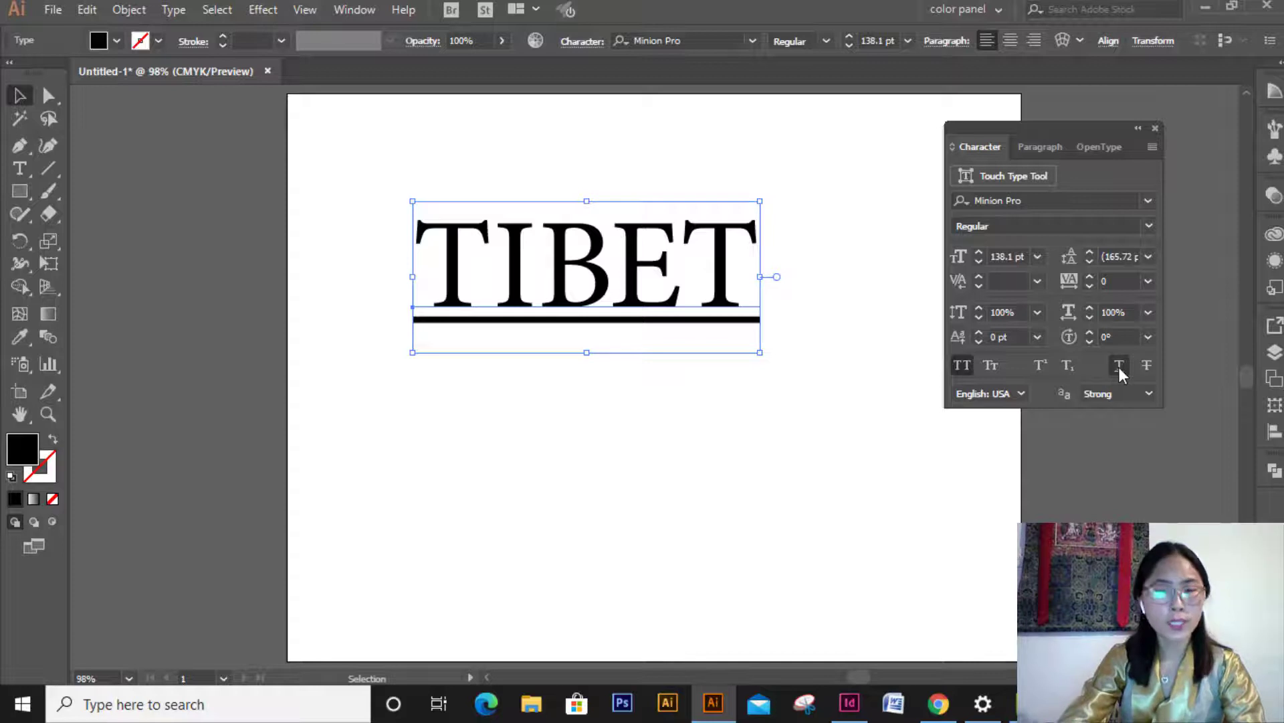
left_click(1119, 367)
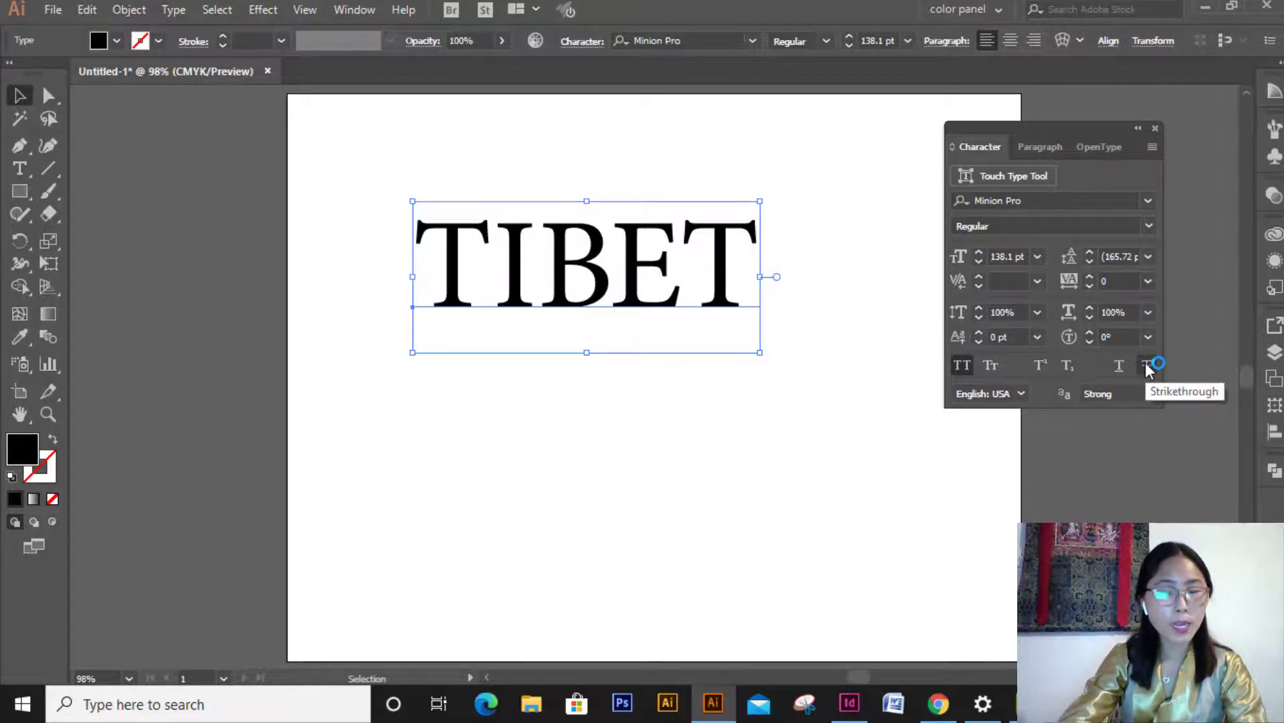
left_click(1146, 365)
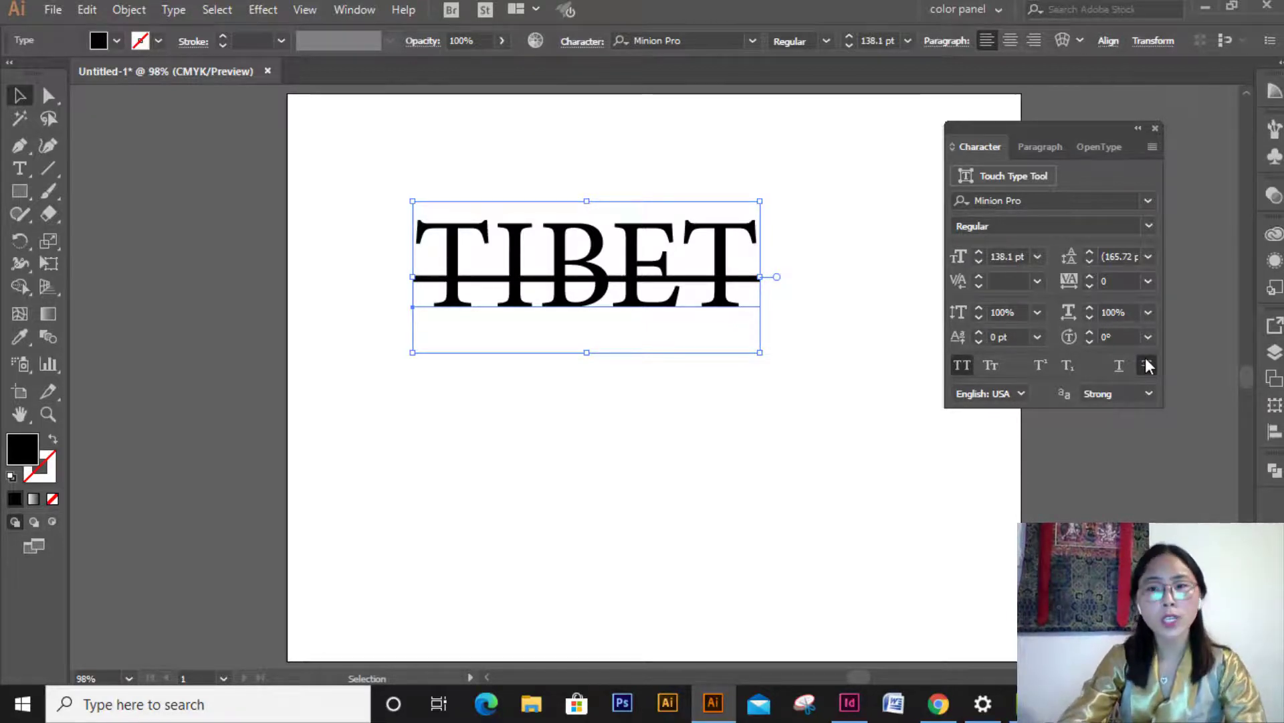
left_click(1147, 364)
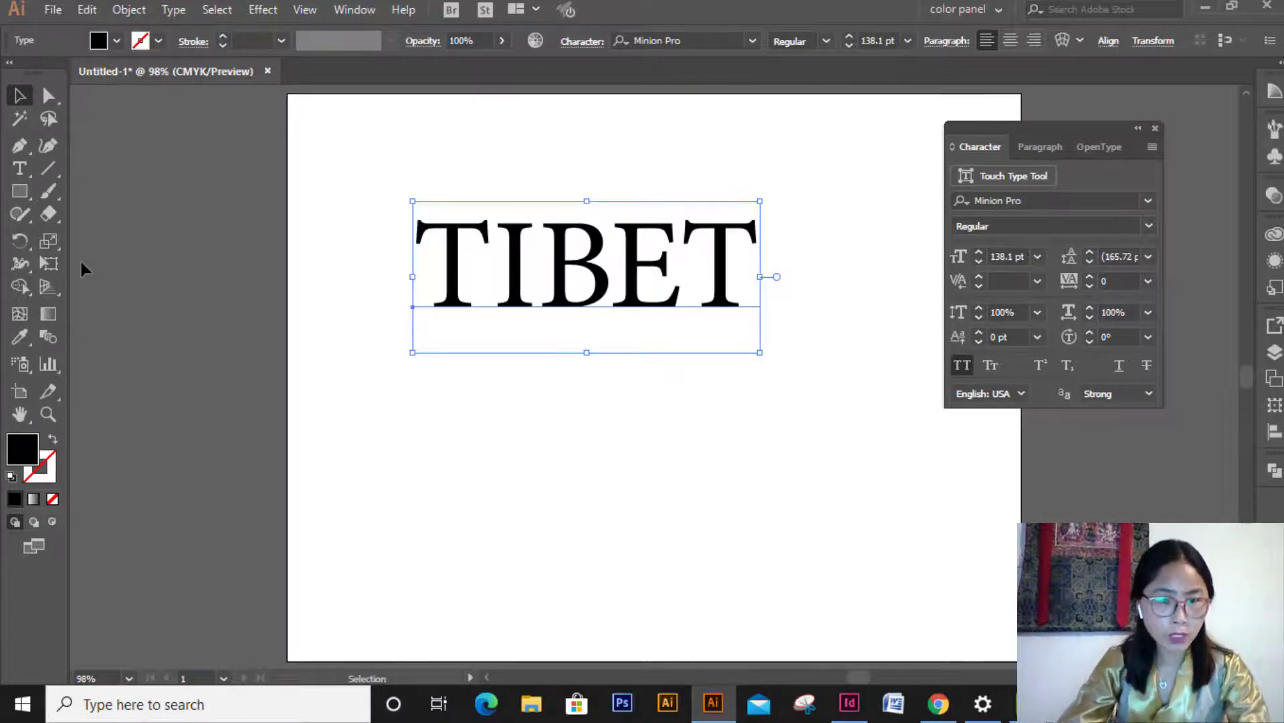
Try the Touch Type Tool on the "I" of "TIBET", lowering it below the word and scaling it to about 82%.
left_click(29, 166)
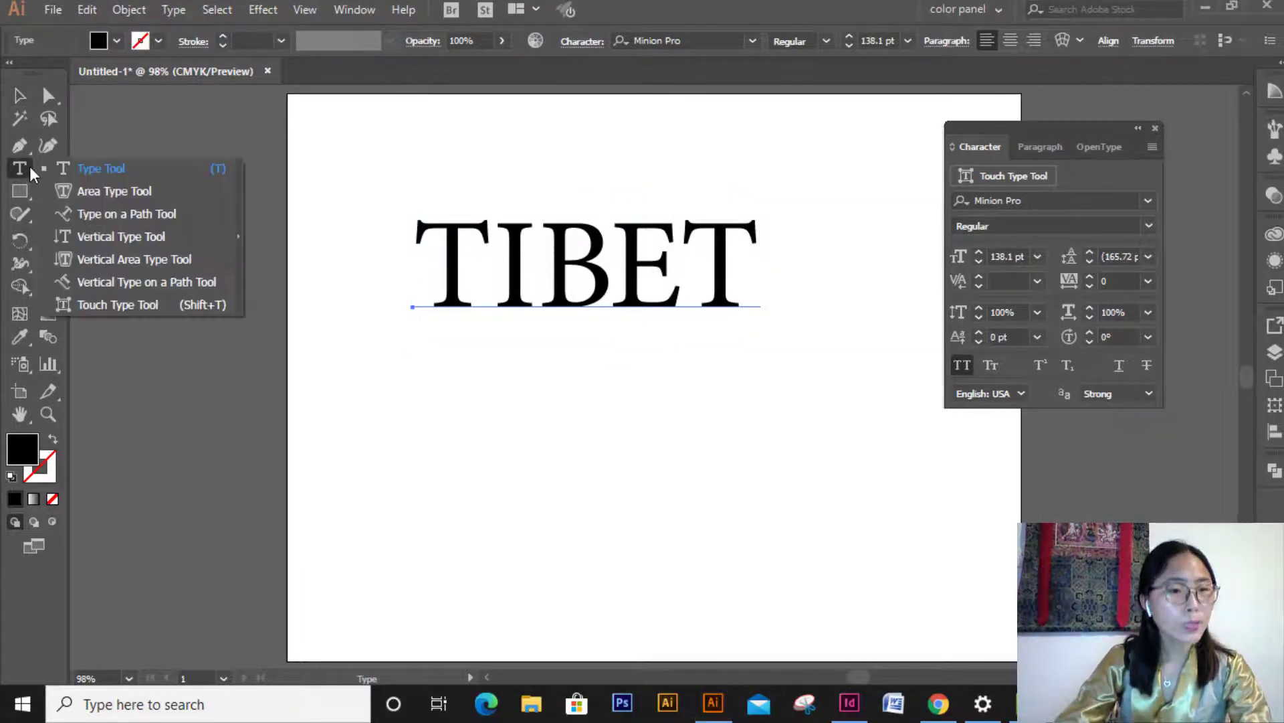
left_click(139, 307)
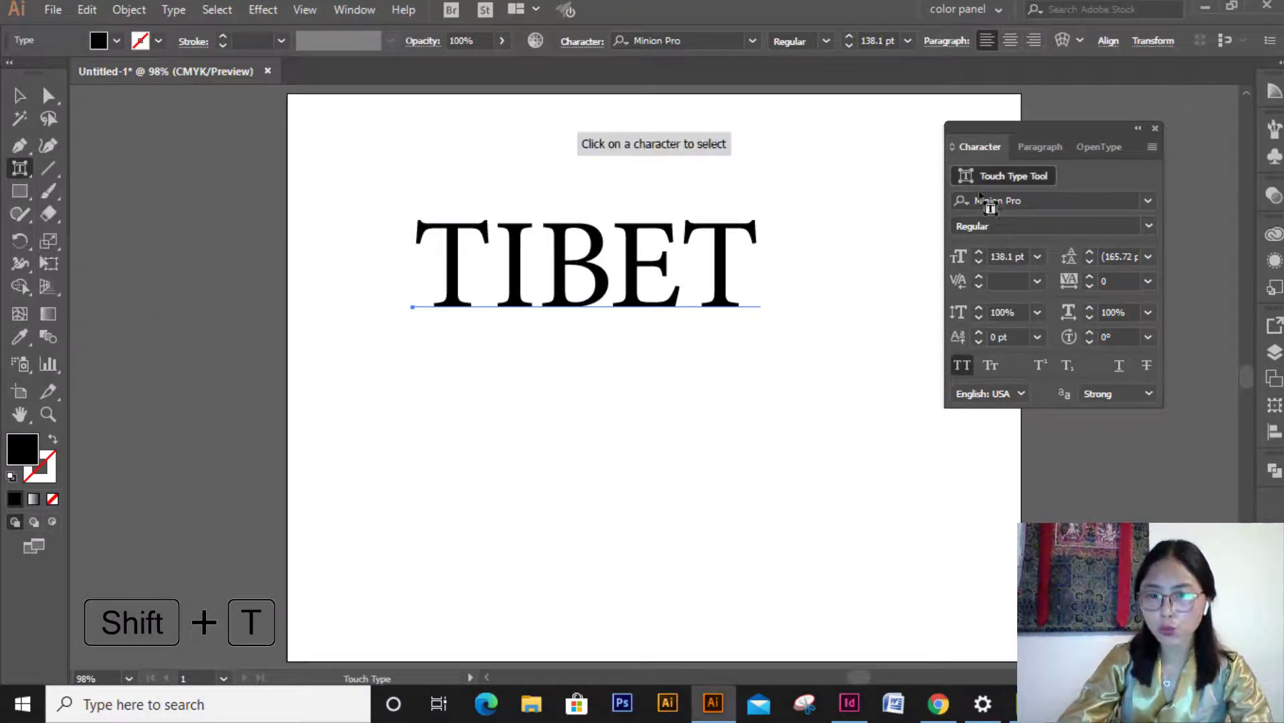
left_click(520, 283)
left_click_drag(520, 283, 516, 345)
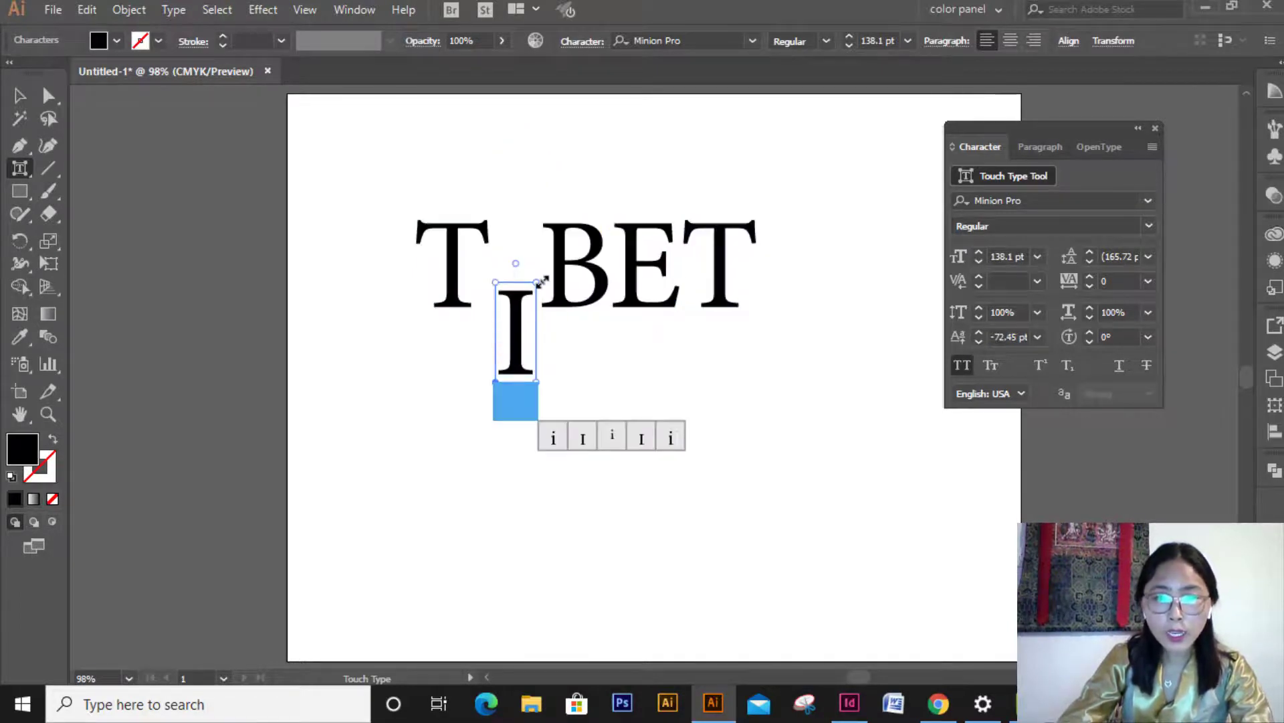
left_click_drag(537, 282, 545, 337)
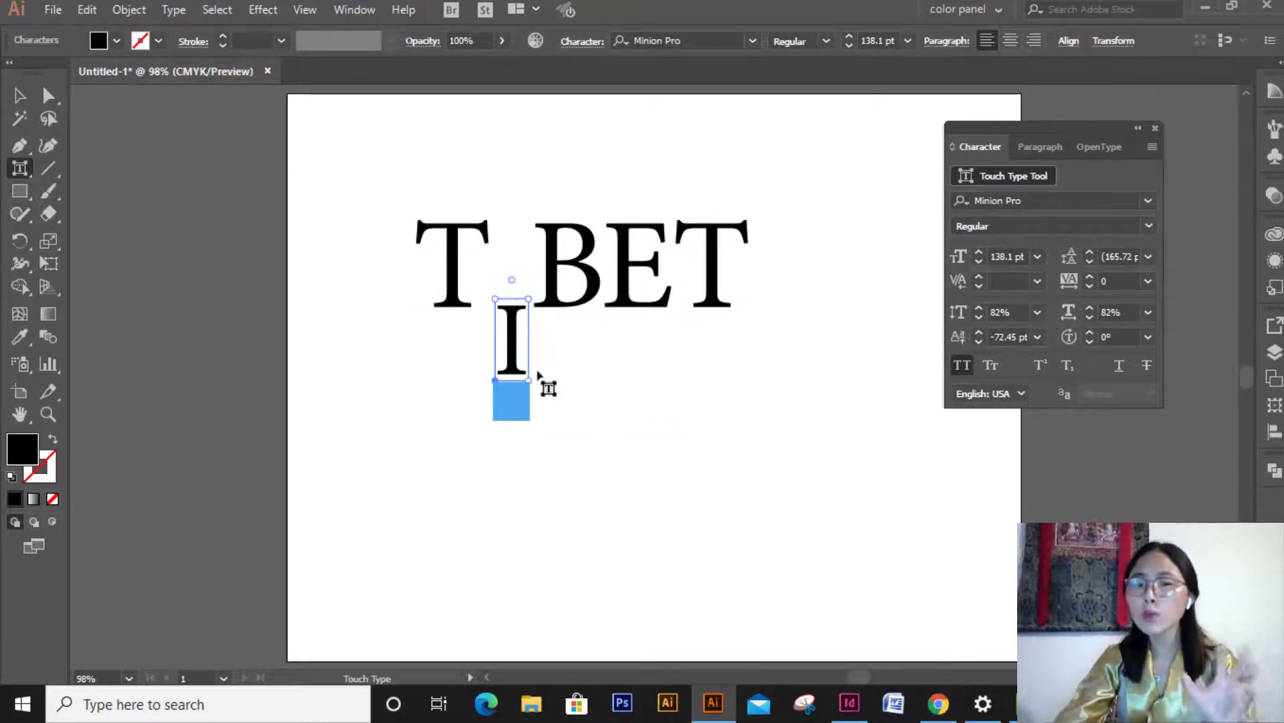
Try moving the scaled "I" back up into the word and down below it again.
mouse_move(518, 368)
left_click_drag(513, 366, 518, 292)
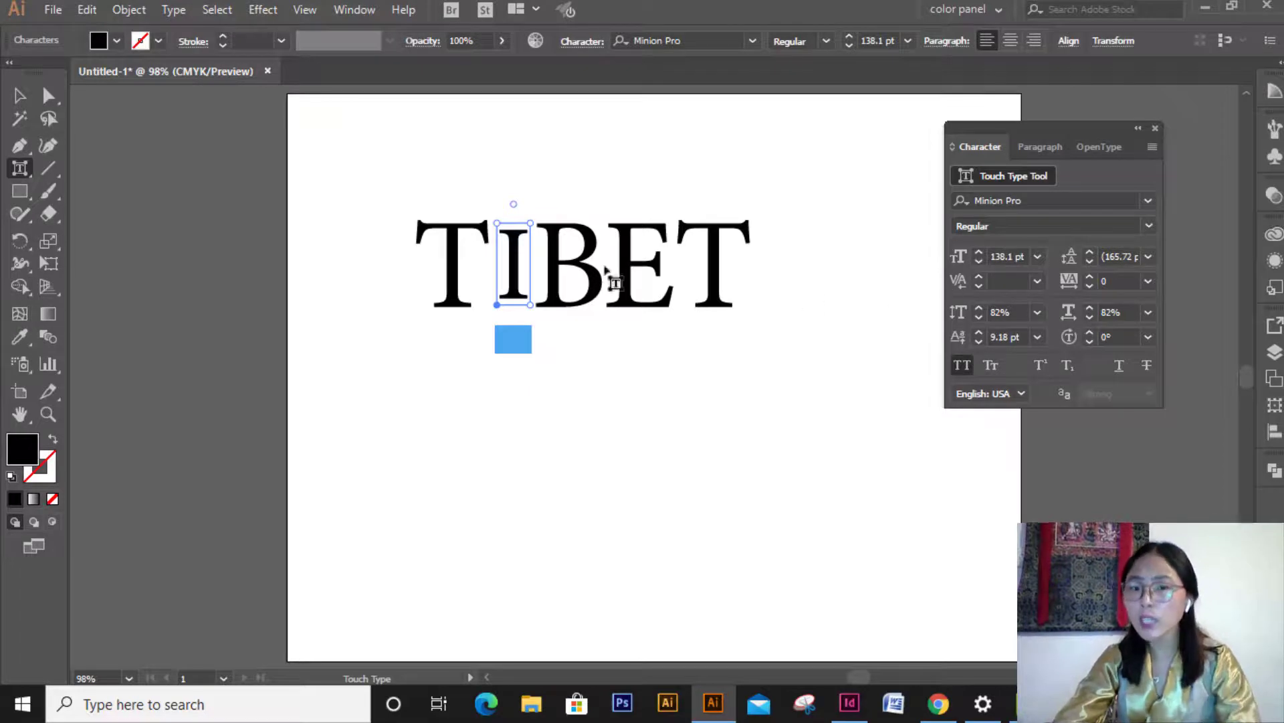
mouse_move(503, 284)
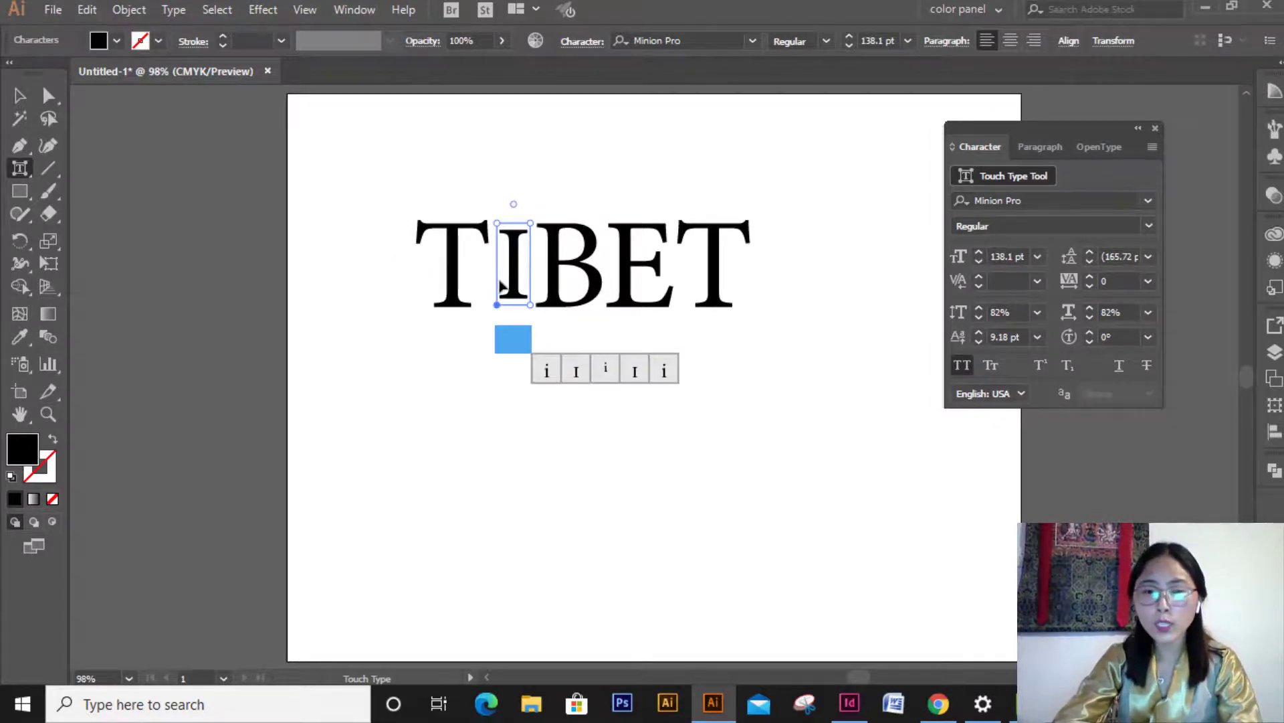
left_click_drag(510, 292, 512, 368)
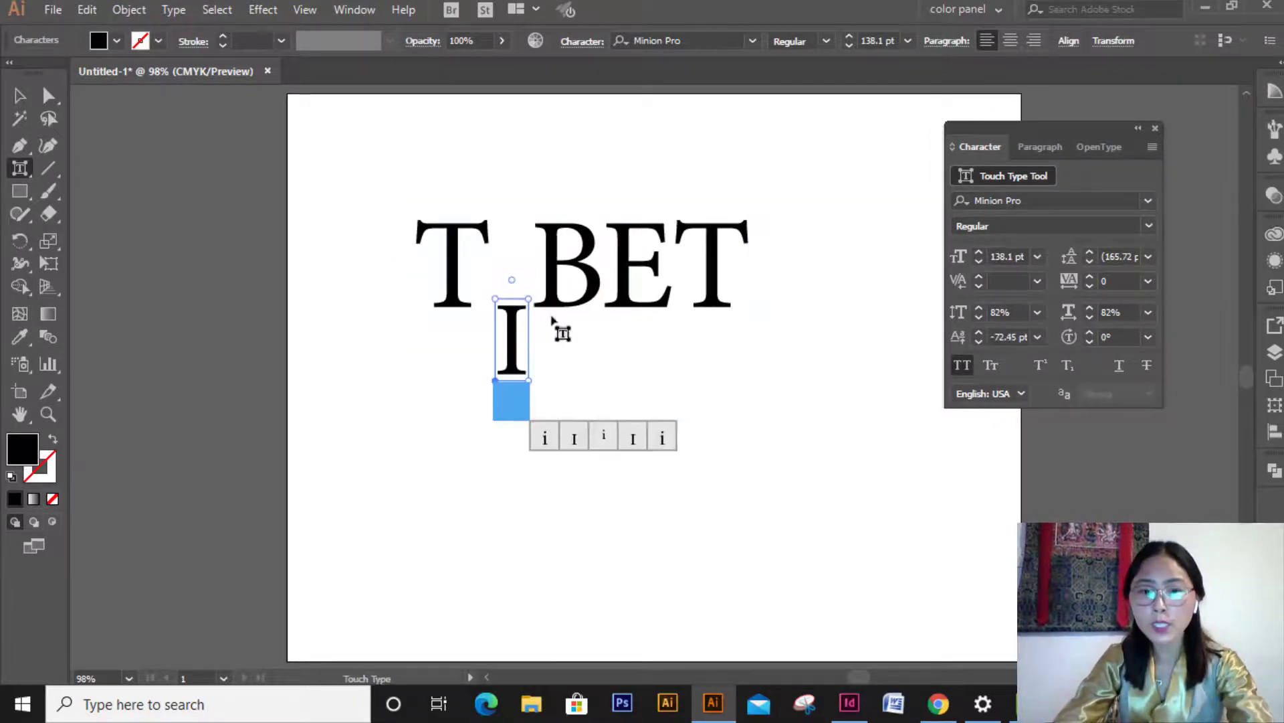
Undo the Touch Type changes to the "I" and clear the Strikethrough from the word "TIBET".
key("ctrl+z")
key("ctrl+z")
key("ctrl+z")
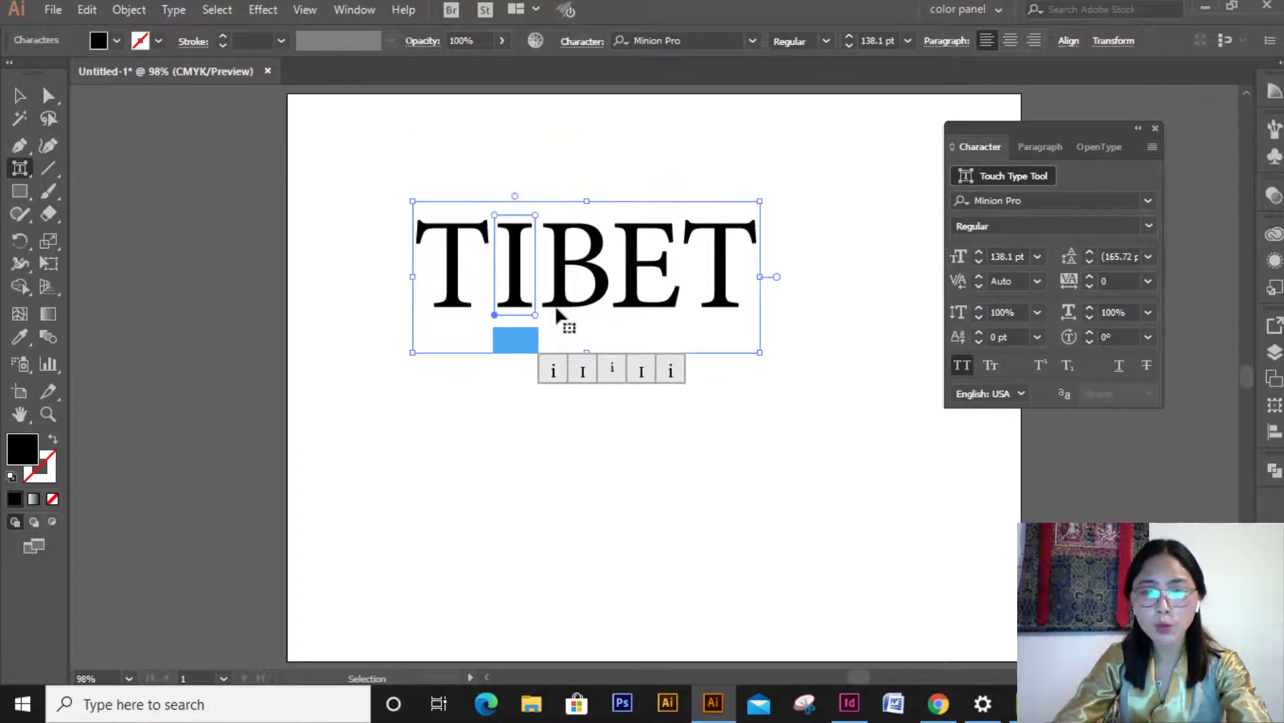
key("ctrl+z")
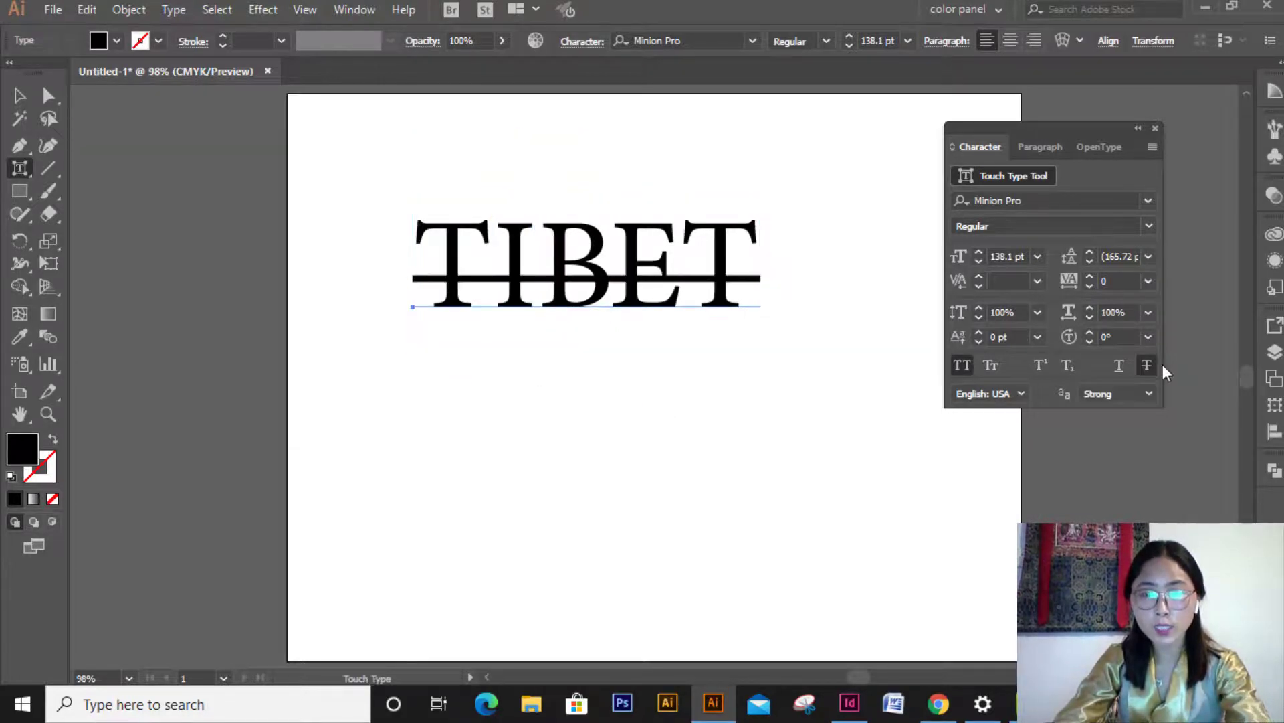
left_click(1146, 366)
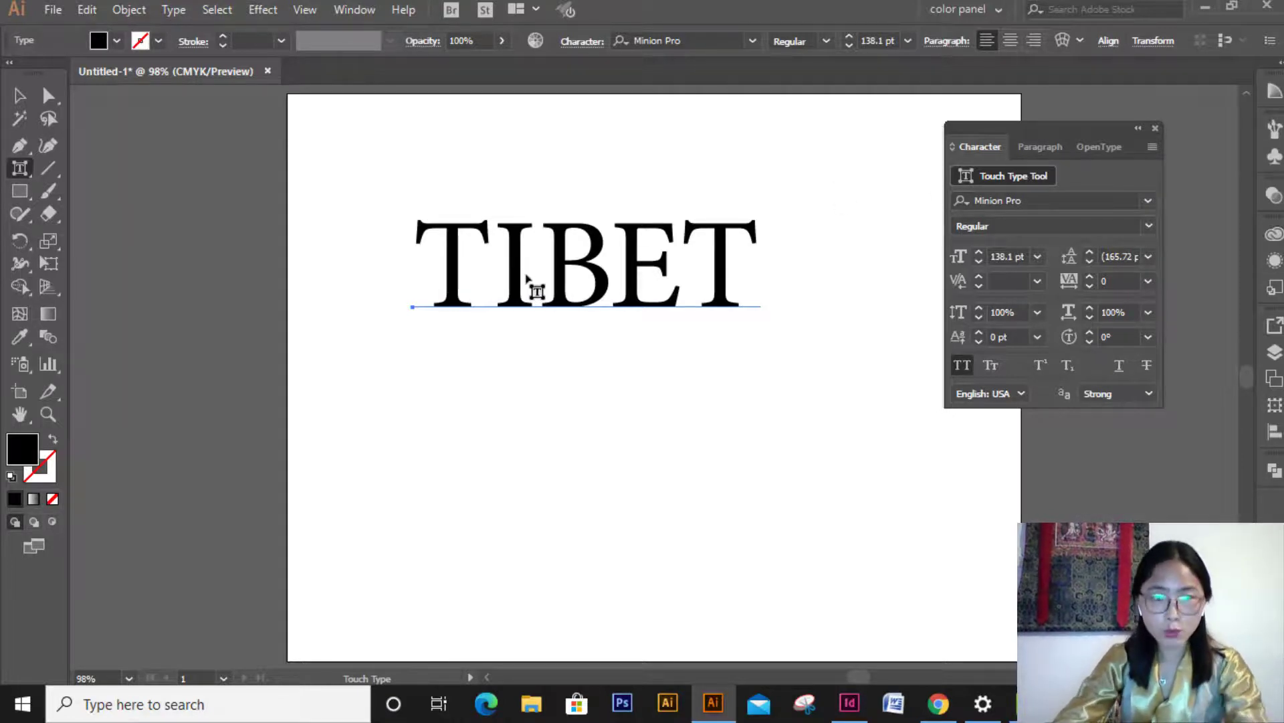
Try shifting the "I" slightly toward the "B" with the Touch Type Tool, undoing each trial move.
left_click(516, 284)
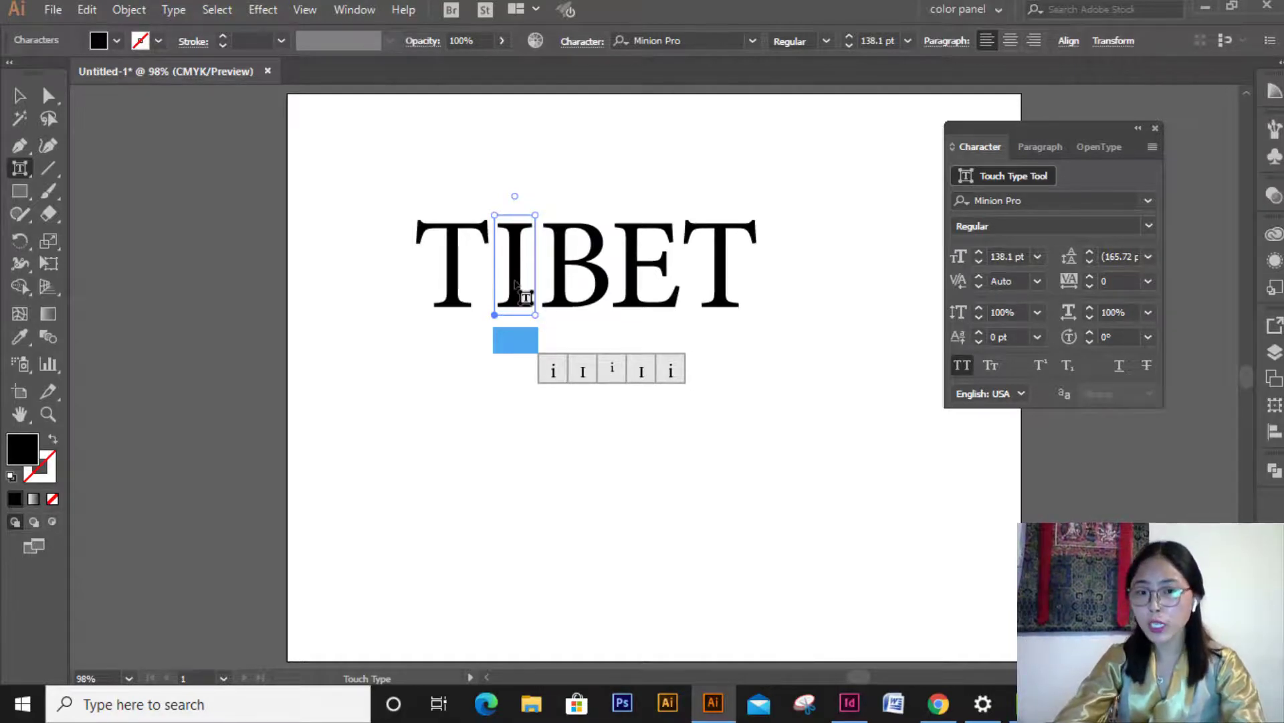
left_click_drag(516, 284, 528, 284)
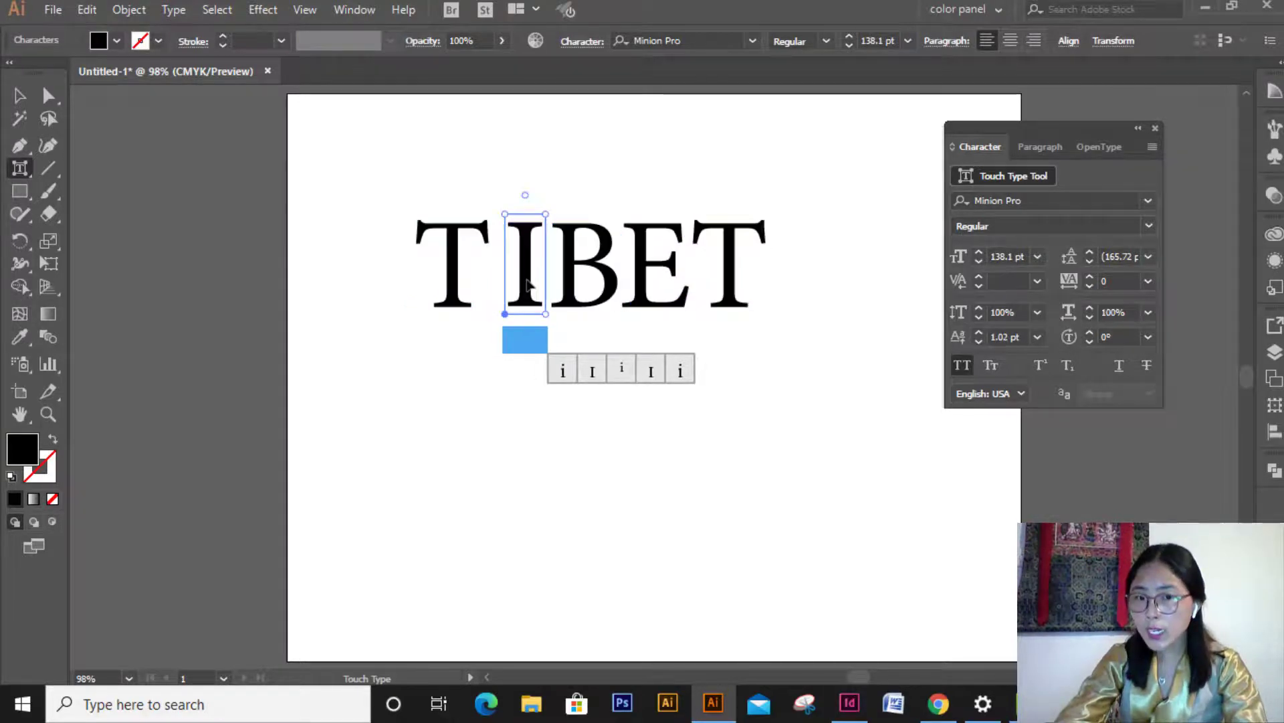
key("ctrl+z")
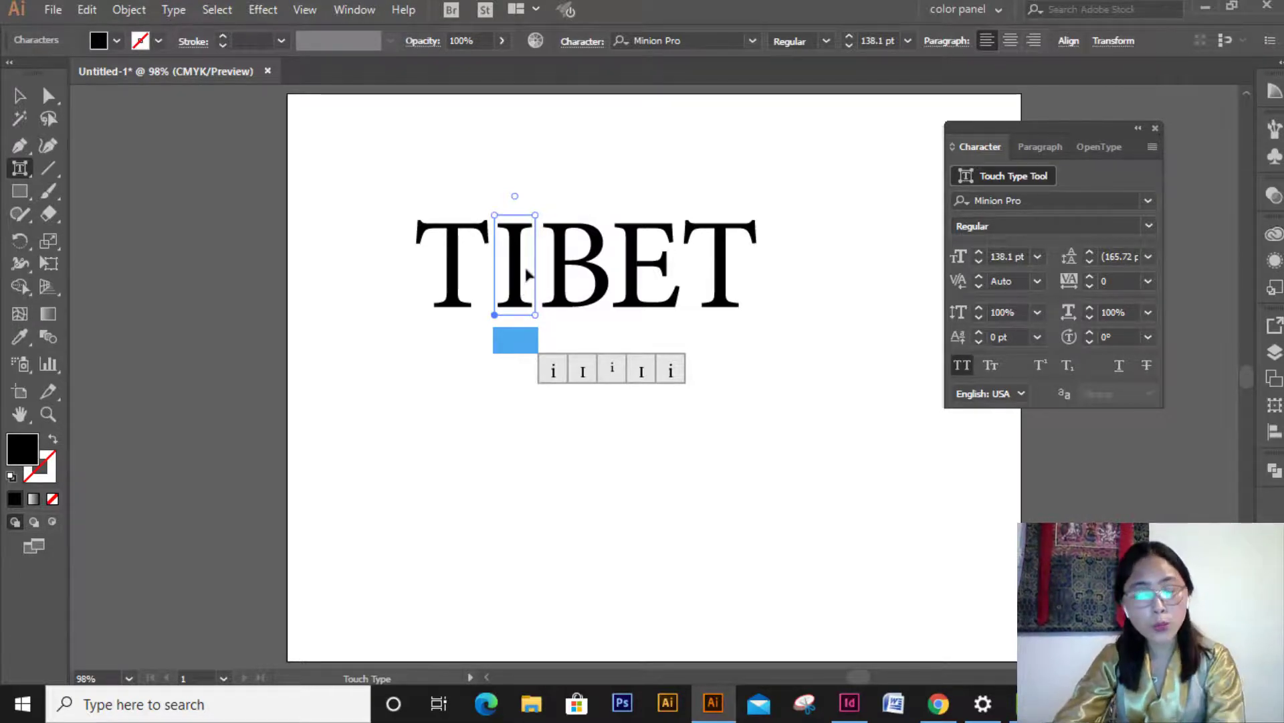
left_click_drag(533, 275, 543, 276)
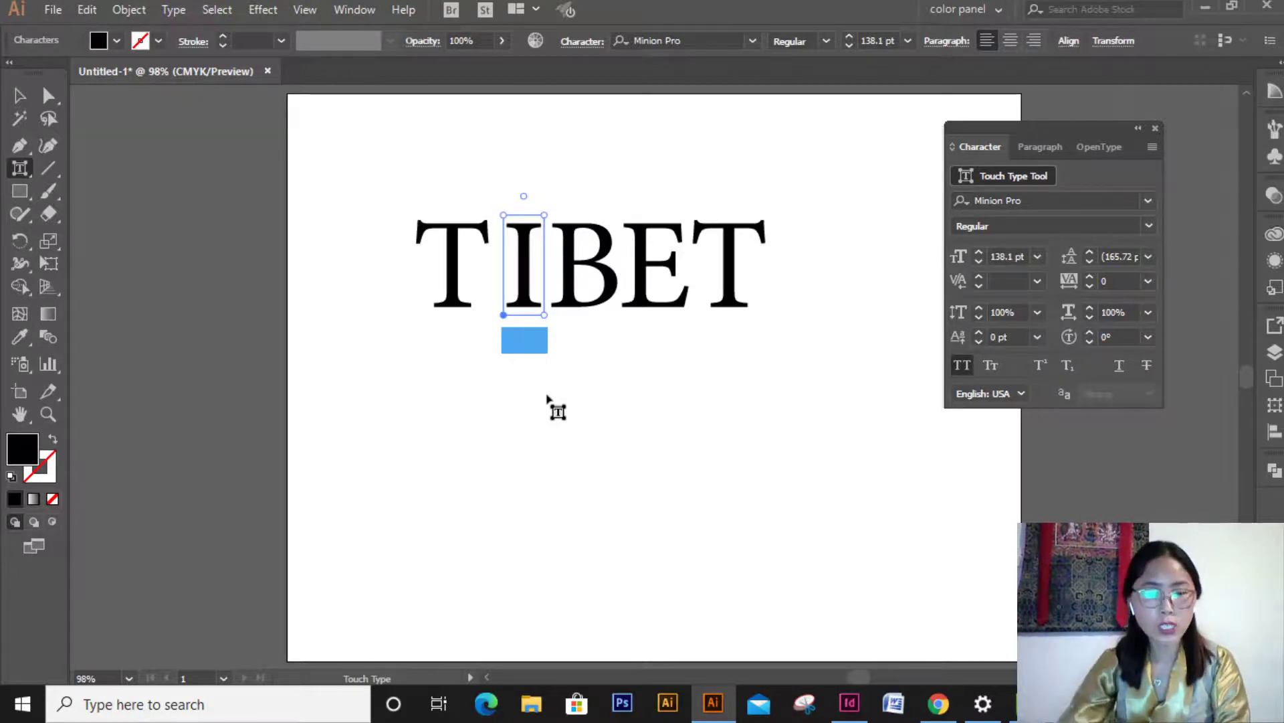
key("ctrl+z")
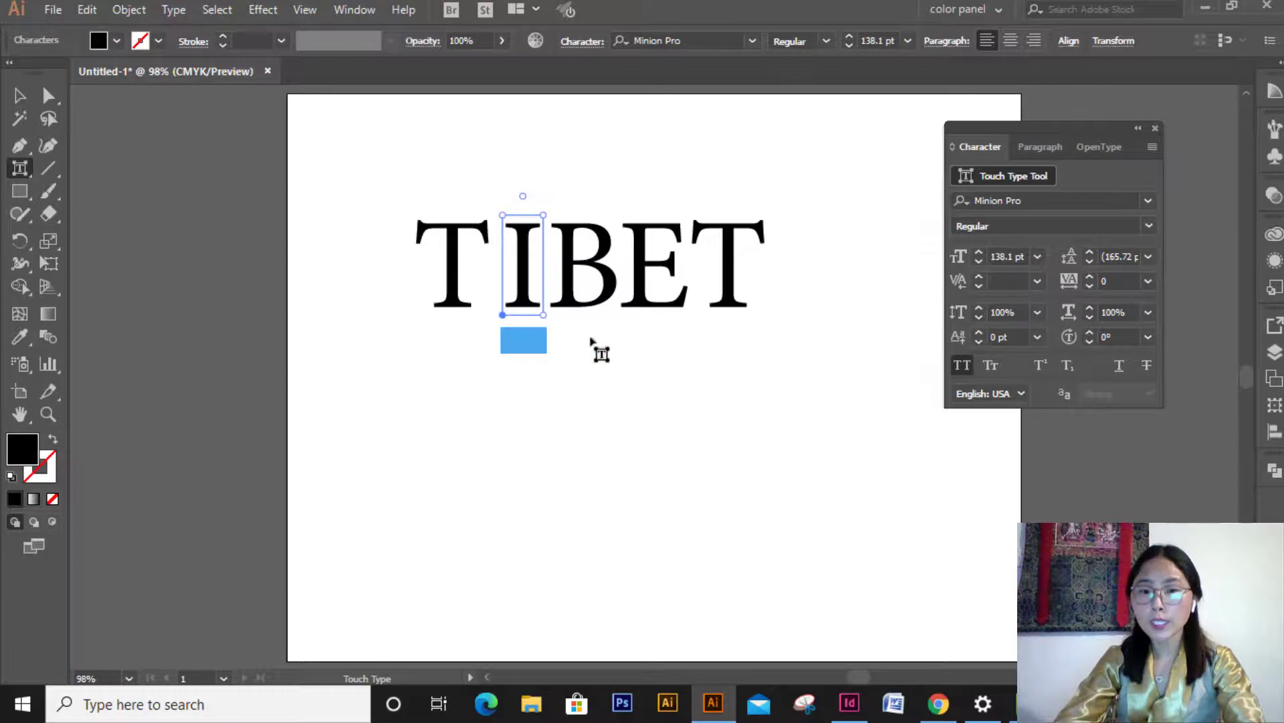
Delete the "TIBET" text object from the artboard.
left_click(754, 365)
left_click(20, 95)
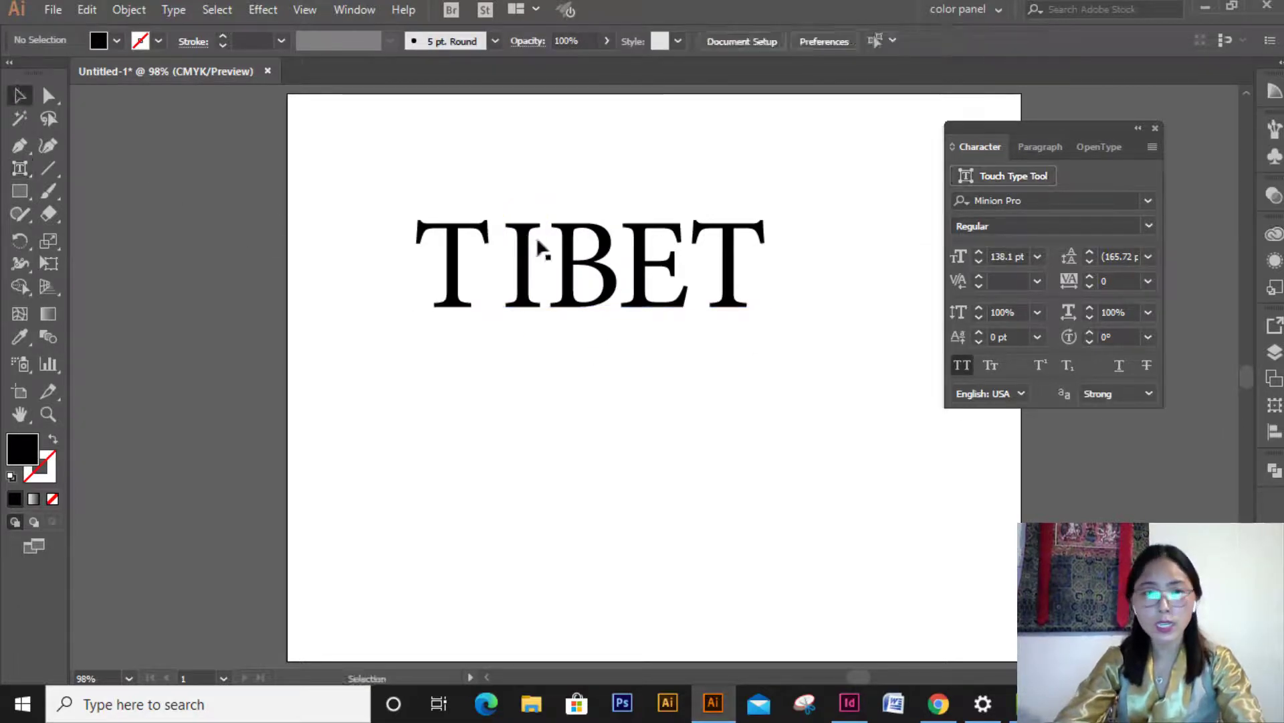
left_click(622, 289)
key("Delete")
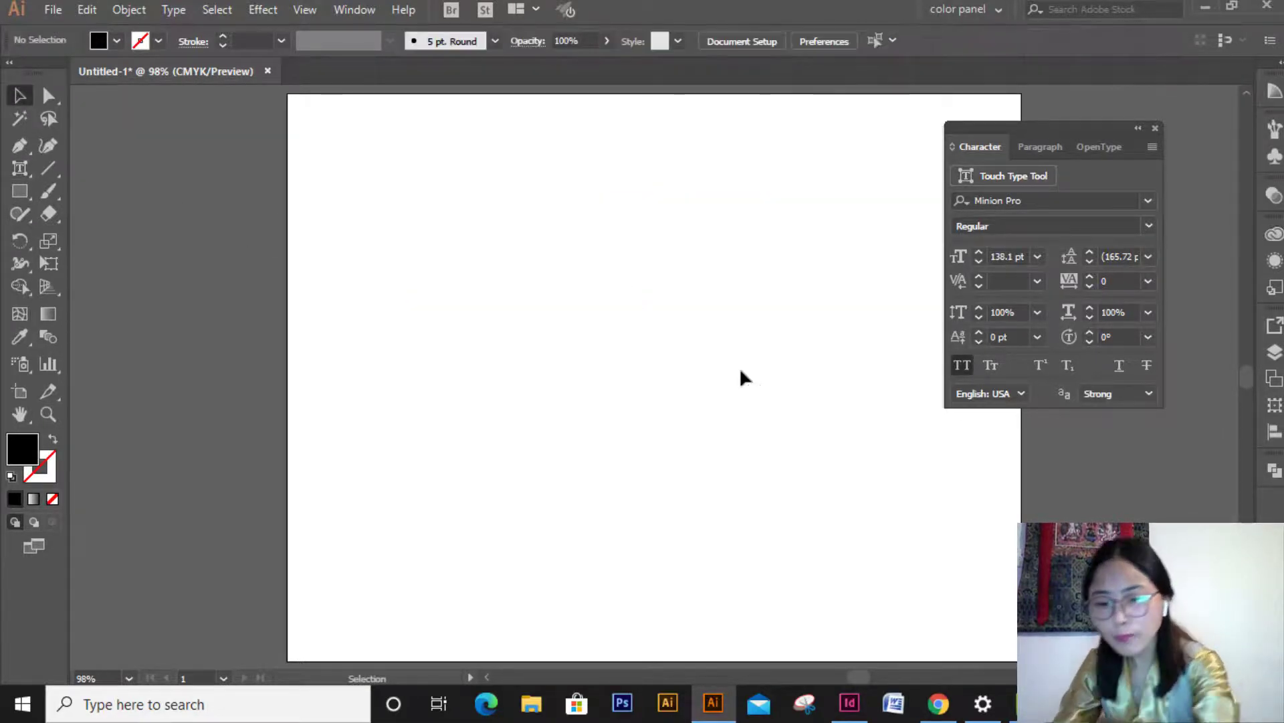
Show the Paragraph settings and activate the standard Type Tool.
left_click(1049, 147)
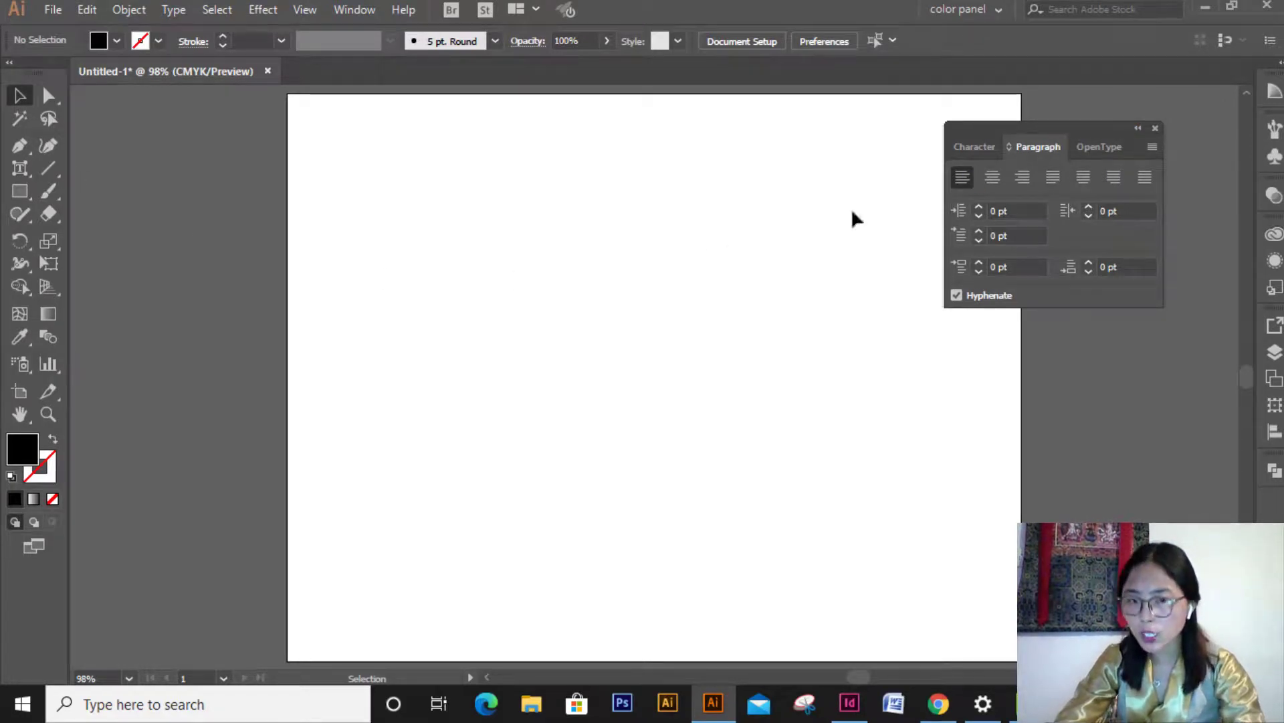
left_click(27, 171)
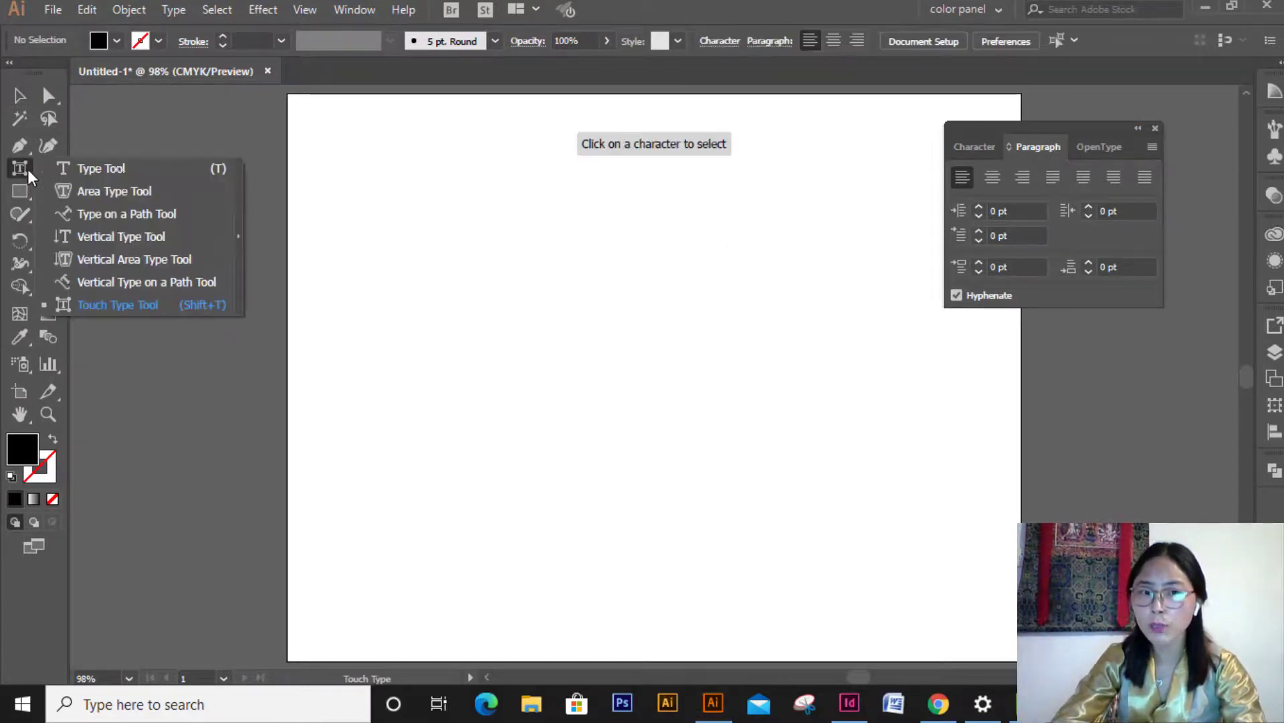
left_click(118, 168)
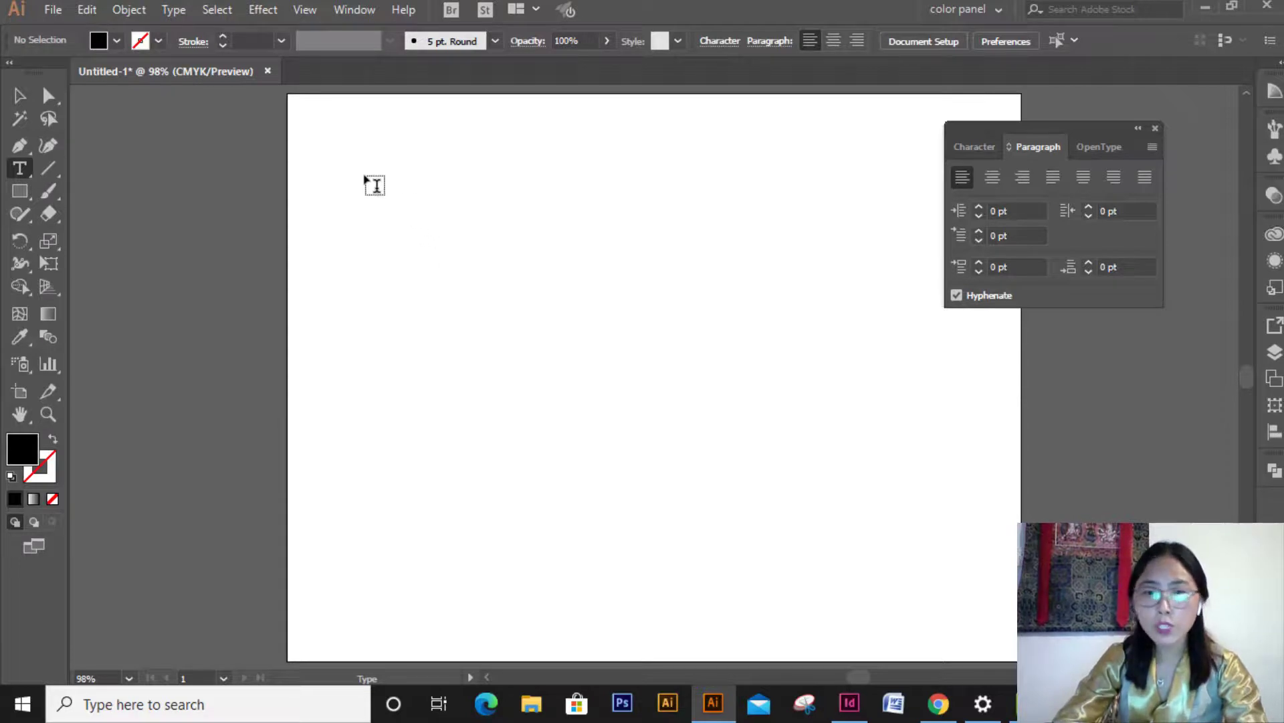
left_click_drag(341, 161, 724, 408)
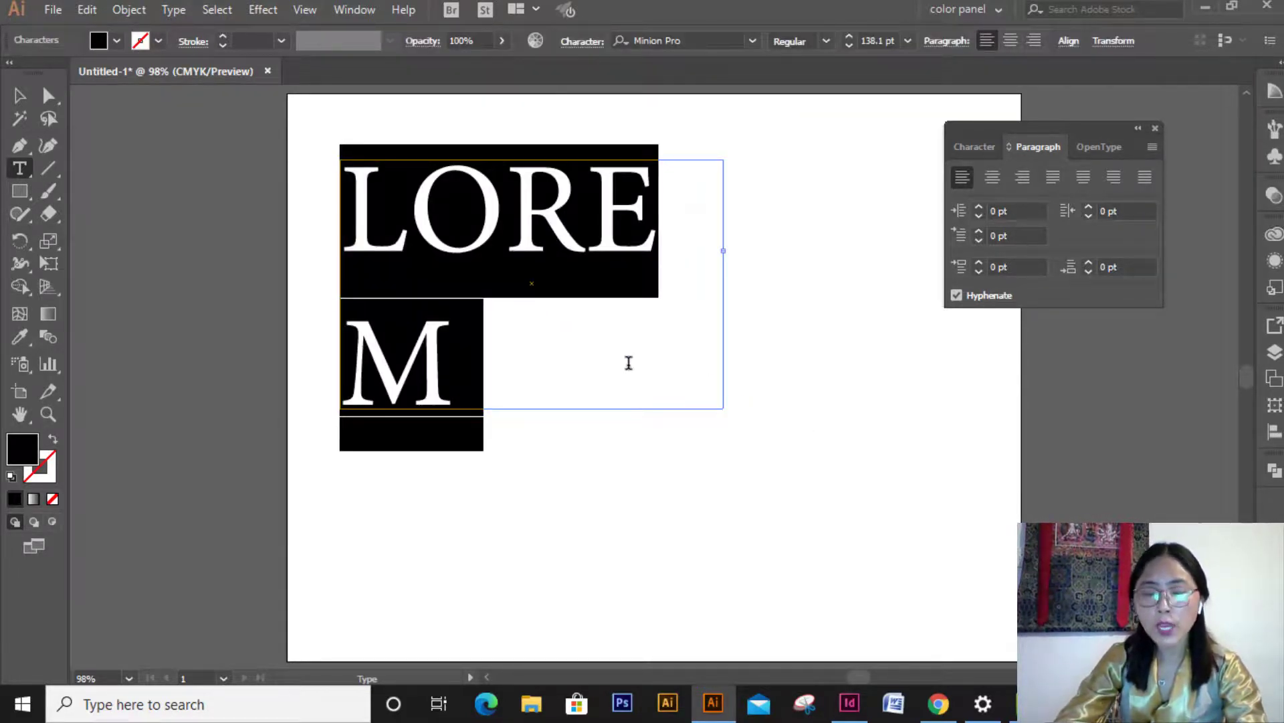
key("Escape")
key("Delete")
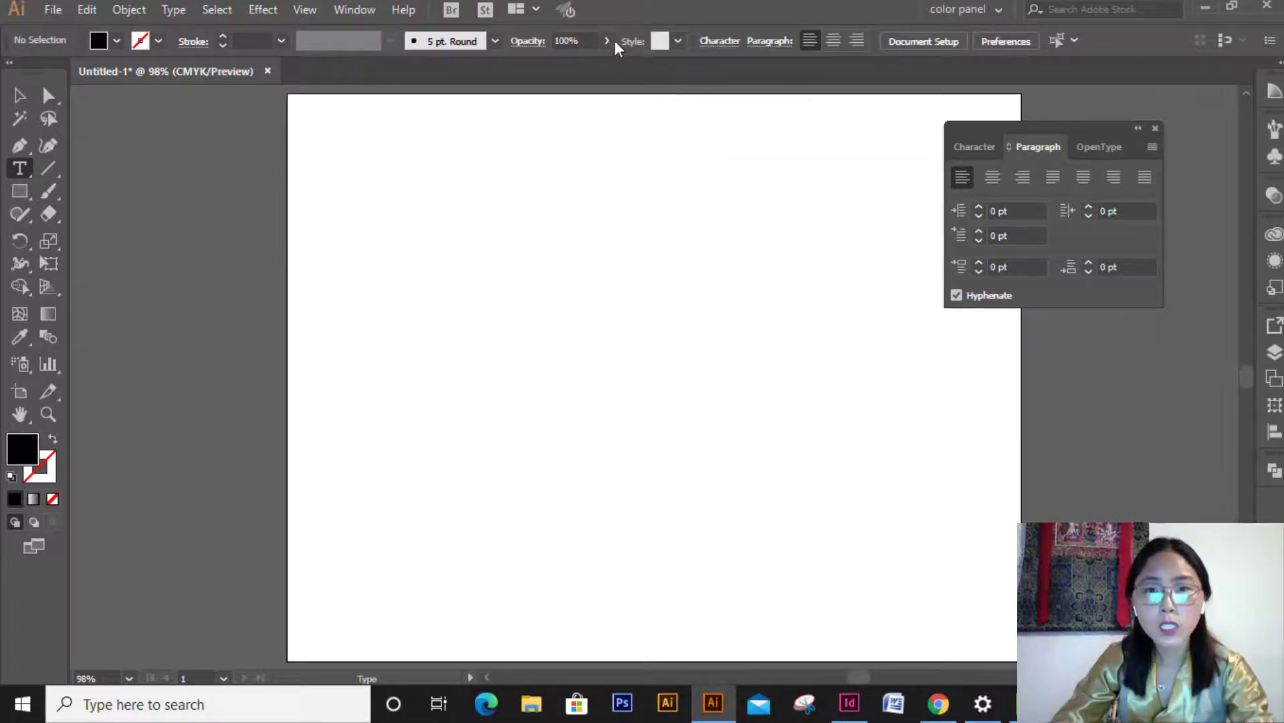
Set the font size to 14 pt and create a wide area text frame of placeholder text in the artboard's upper half.
left_click(976, 148)
left_click(1037, 257)
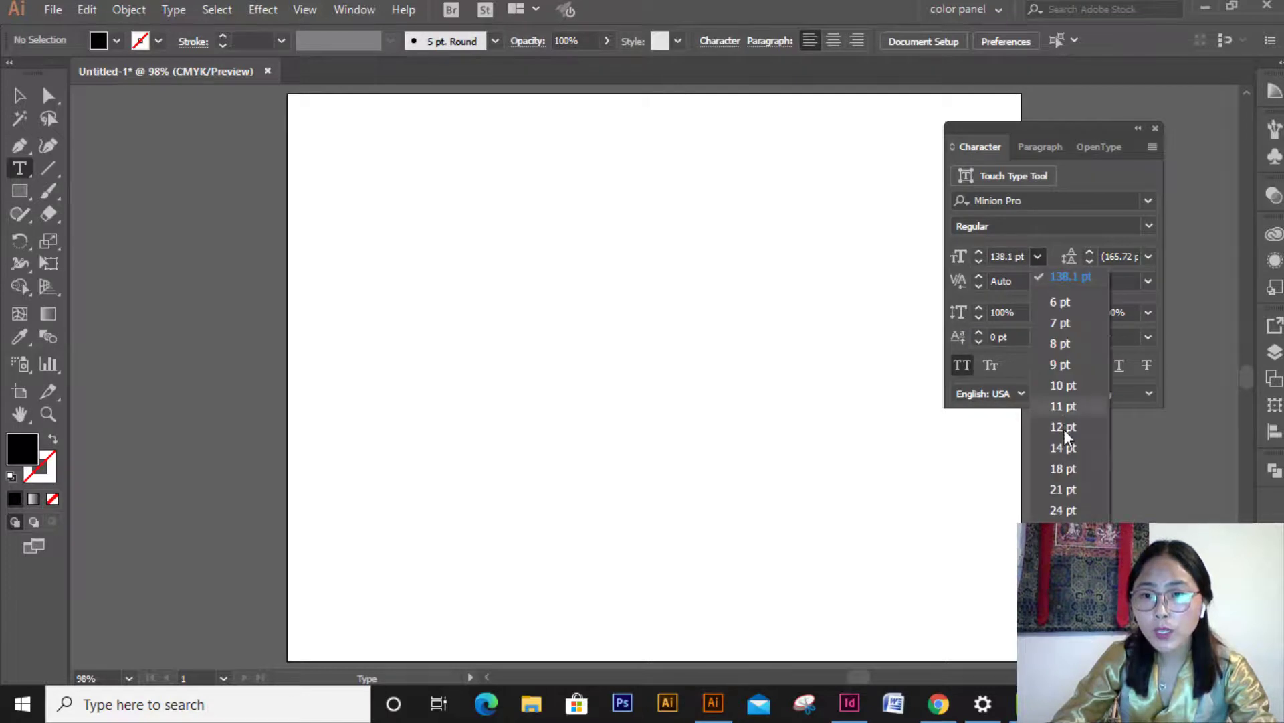
left_click(1063, 448)
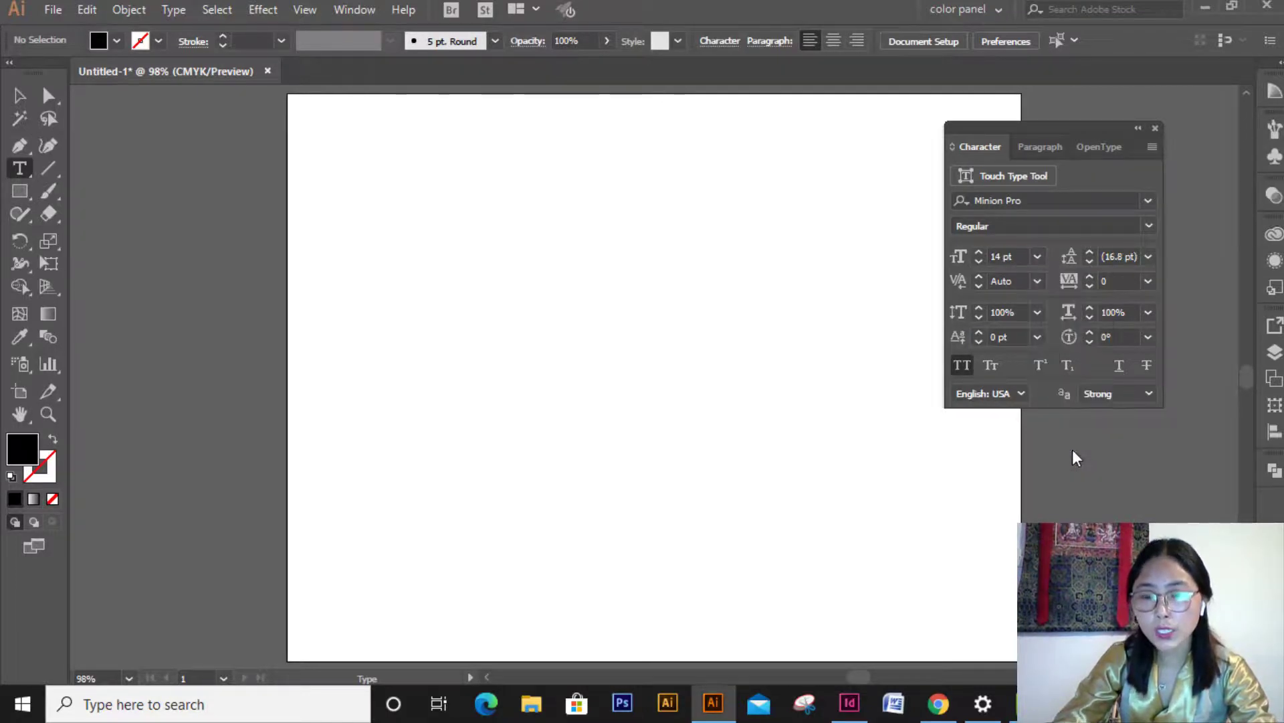
left_click_drag(361, 160, 386, 218)
left_click_drag(446, 326, 783, 382)
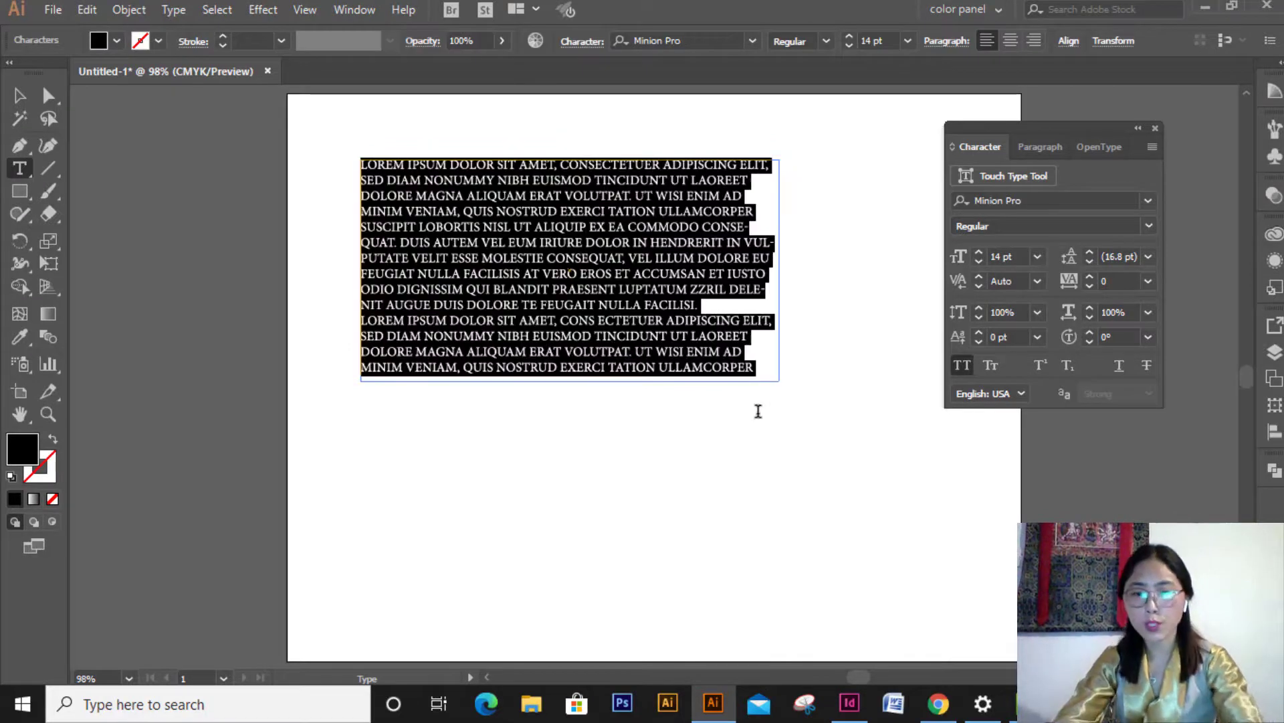
Select the placeholder text frame as an object and enlarge it slightly in width and height.
left_click(20, 96)
left_click(614, 374)
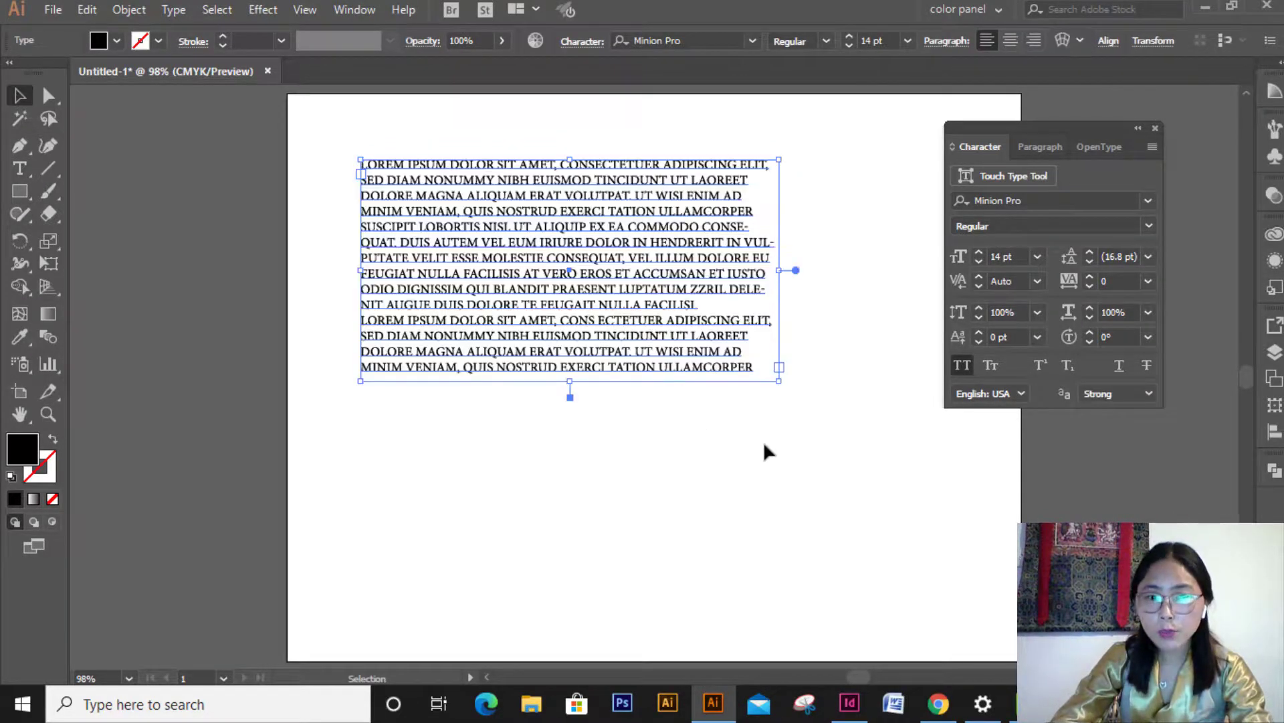
left_click_drag(780, 381, 800, 423)
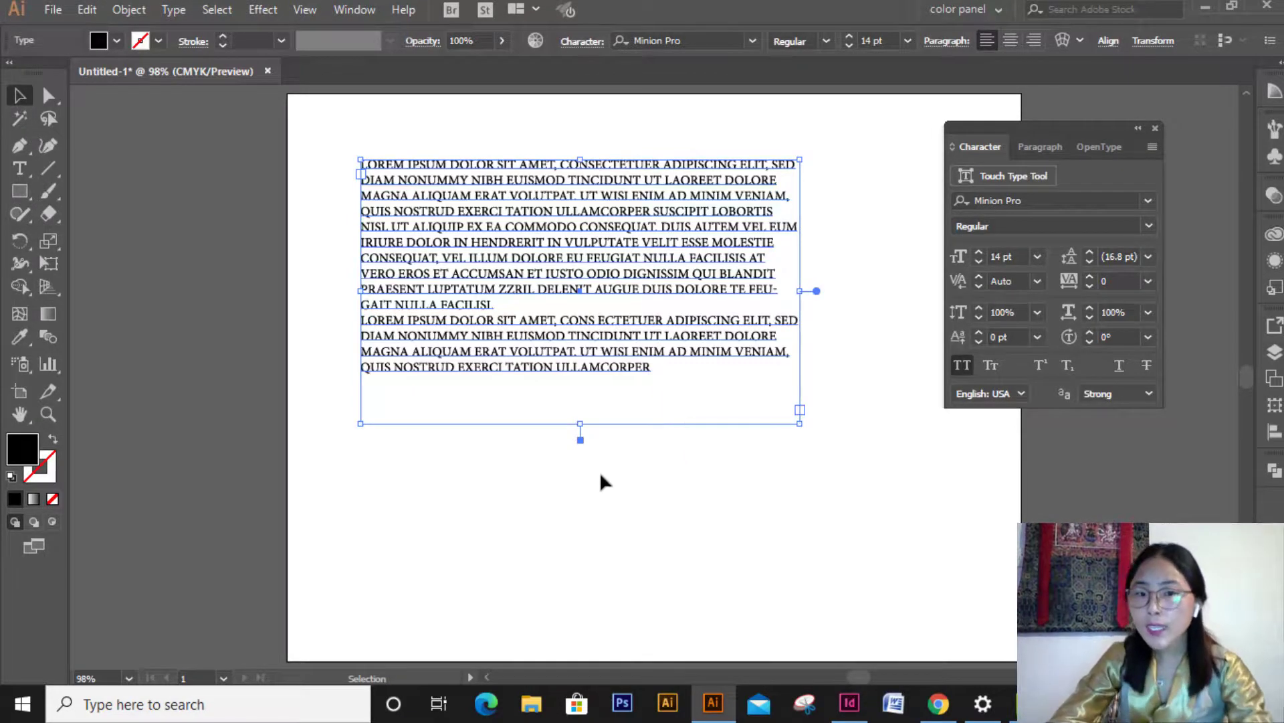
Try center alignment and right alignment from the Paragraph settings on the placeholder text.
left_click(1049, 150)
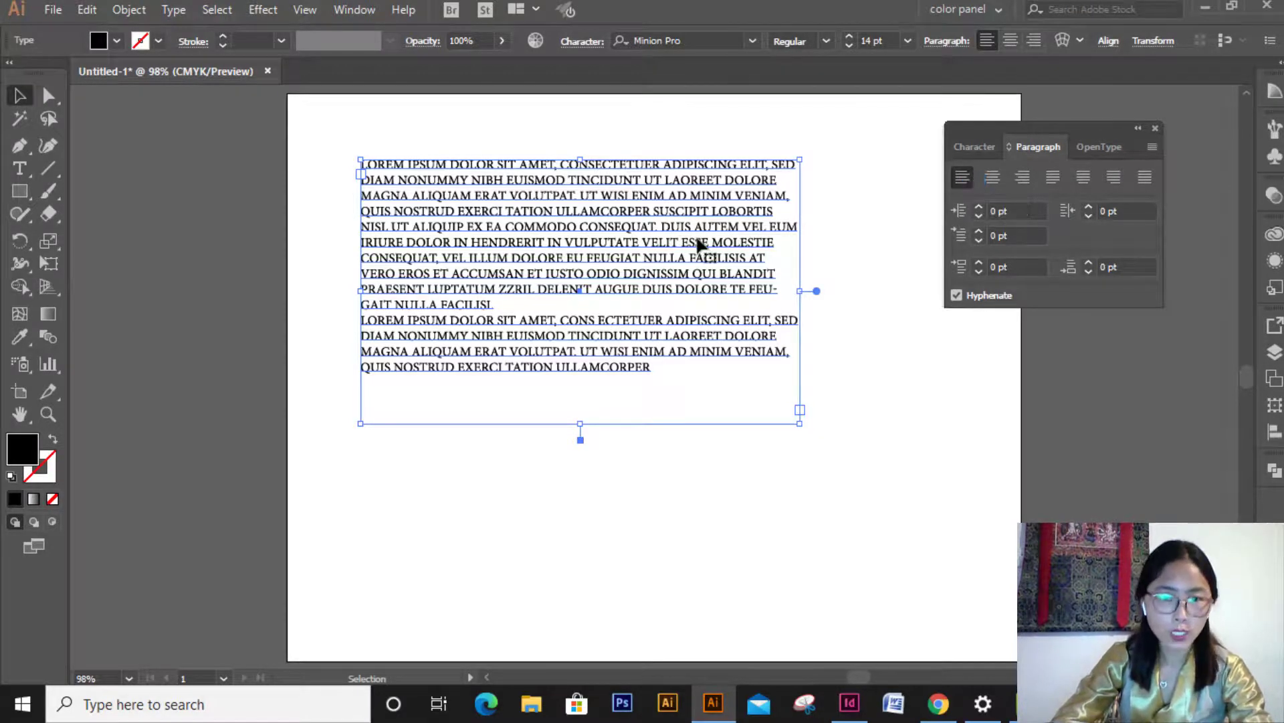
left_click(992, 178)
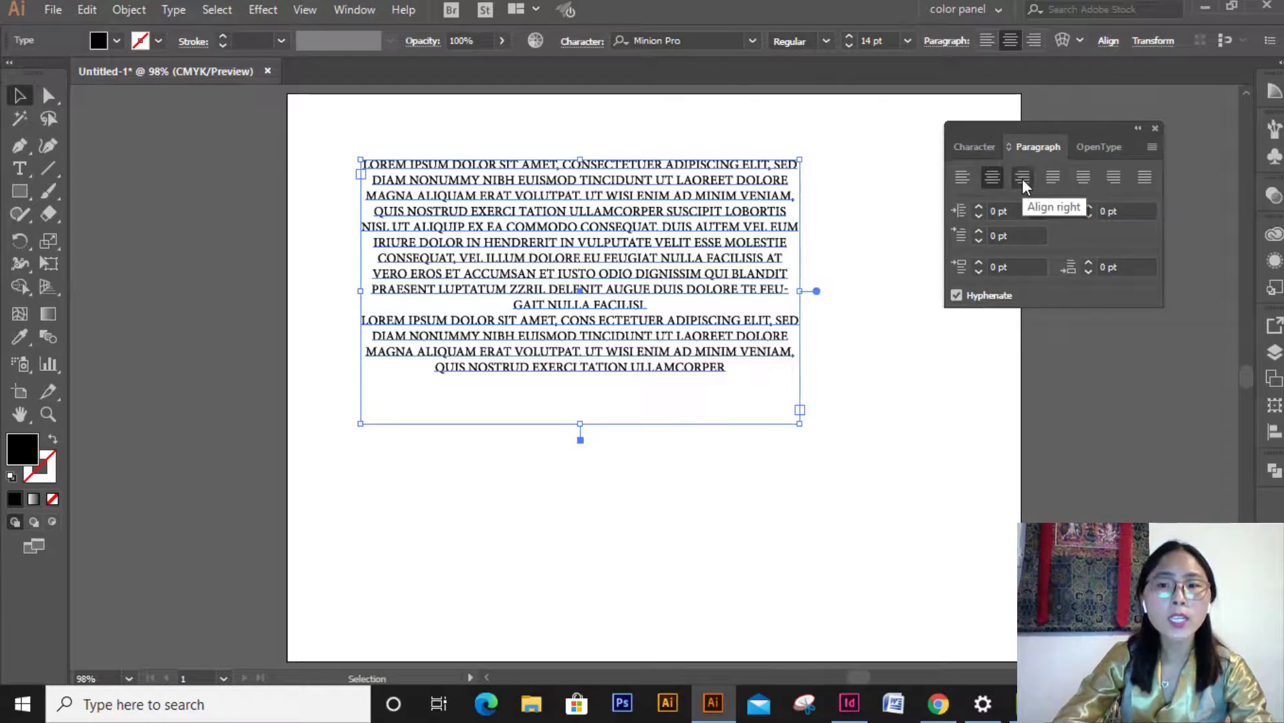
left_click(1022, 178)
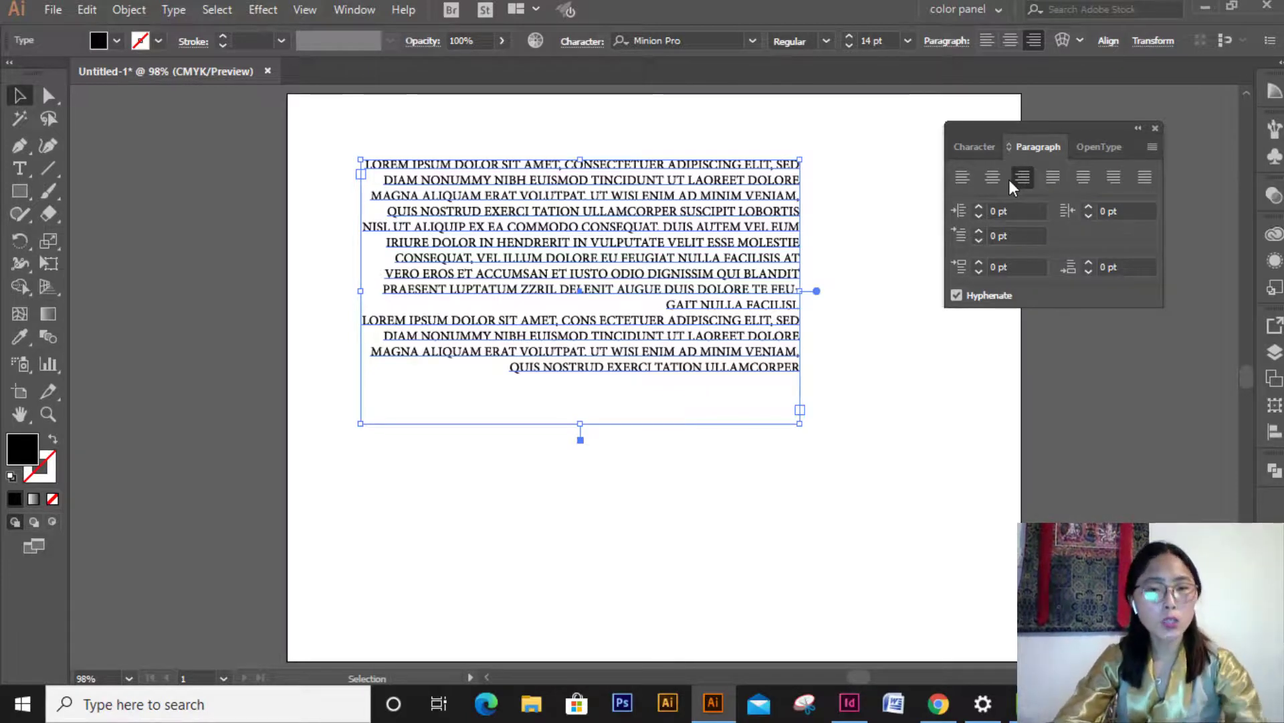
Try all four justification options on the placeholder text and finish with justified text whose last line is aligned left.
left_click(1049, 177)
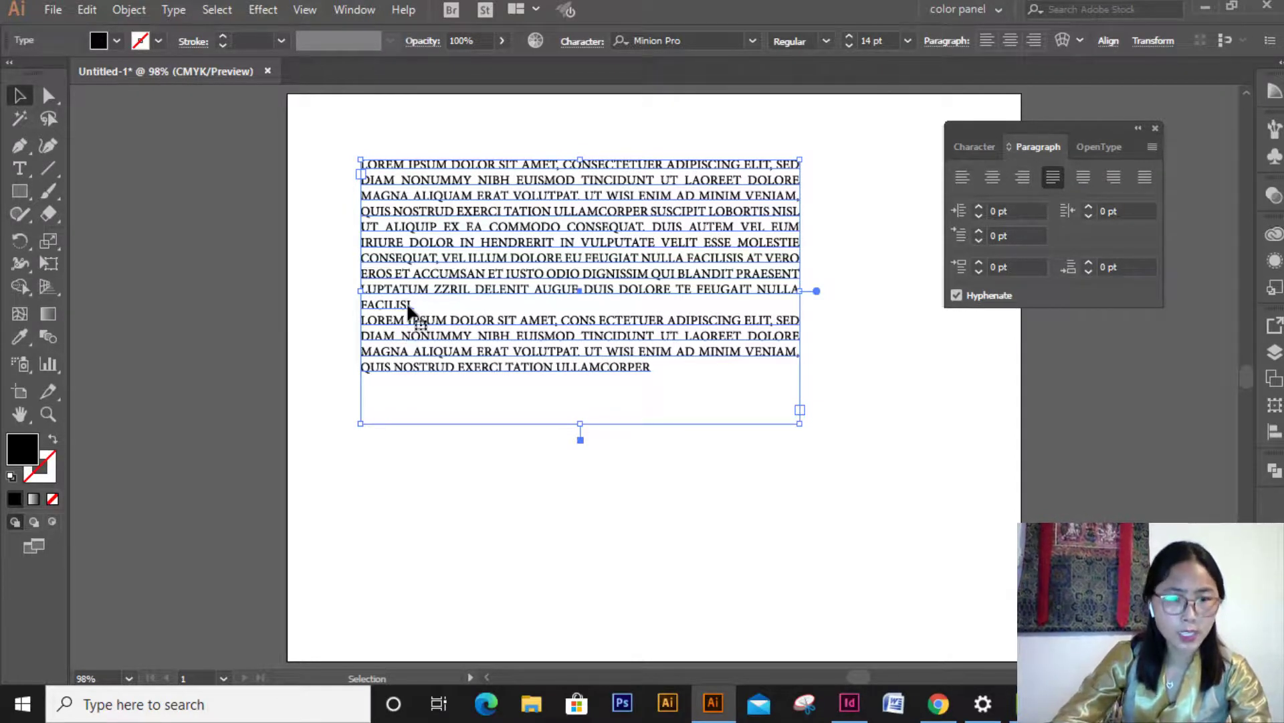
left_click(1080, 181)
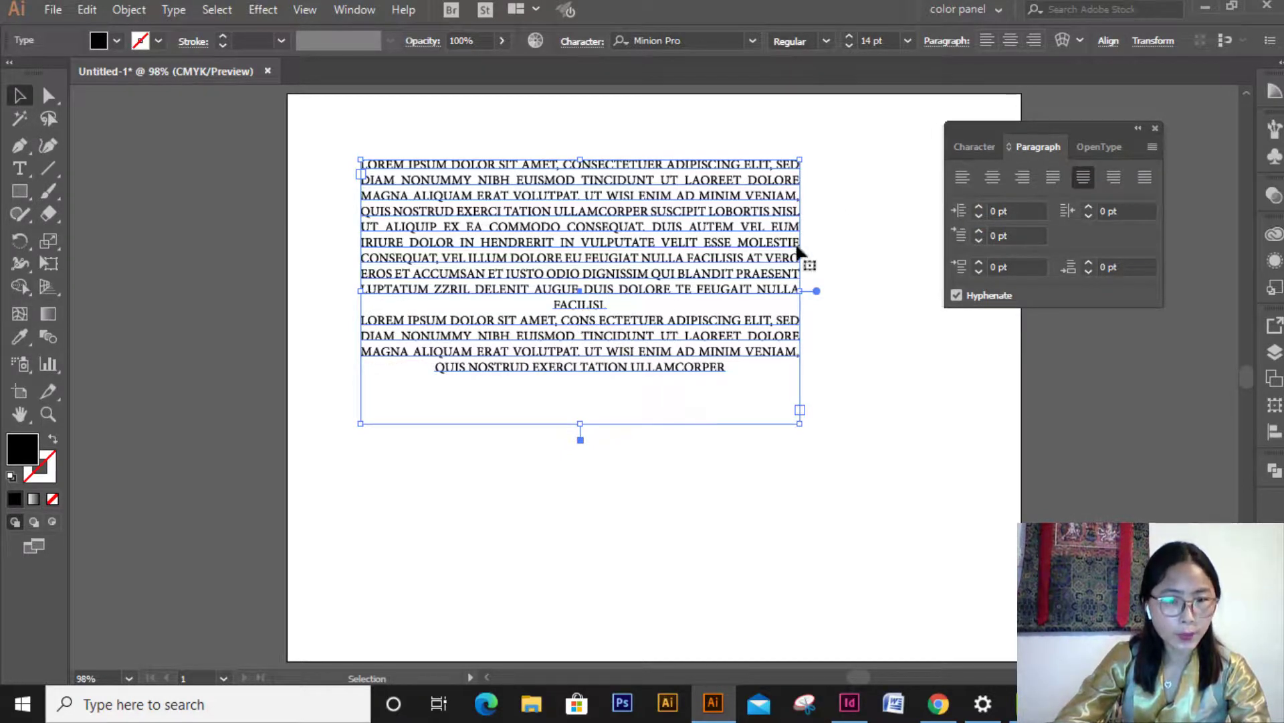
left_click(1115, 178)
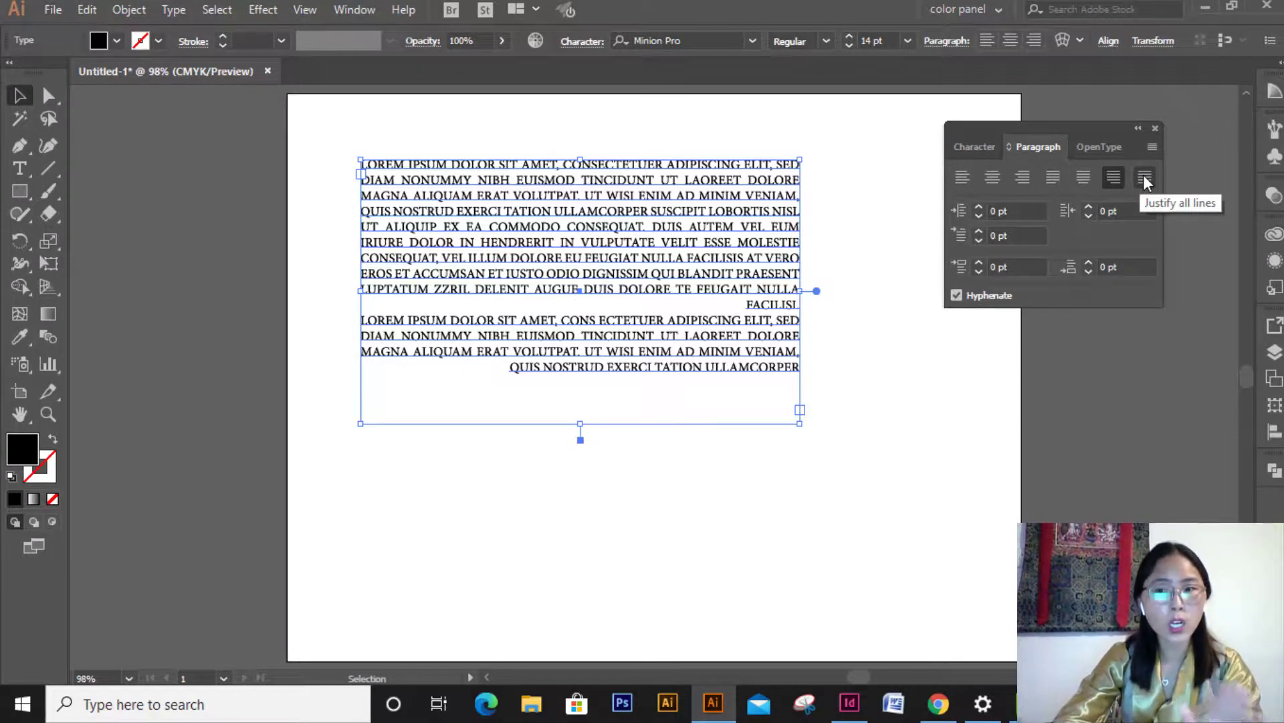
left_click(1145, 179)
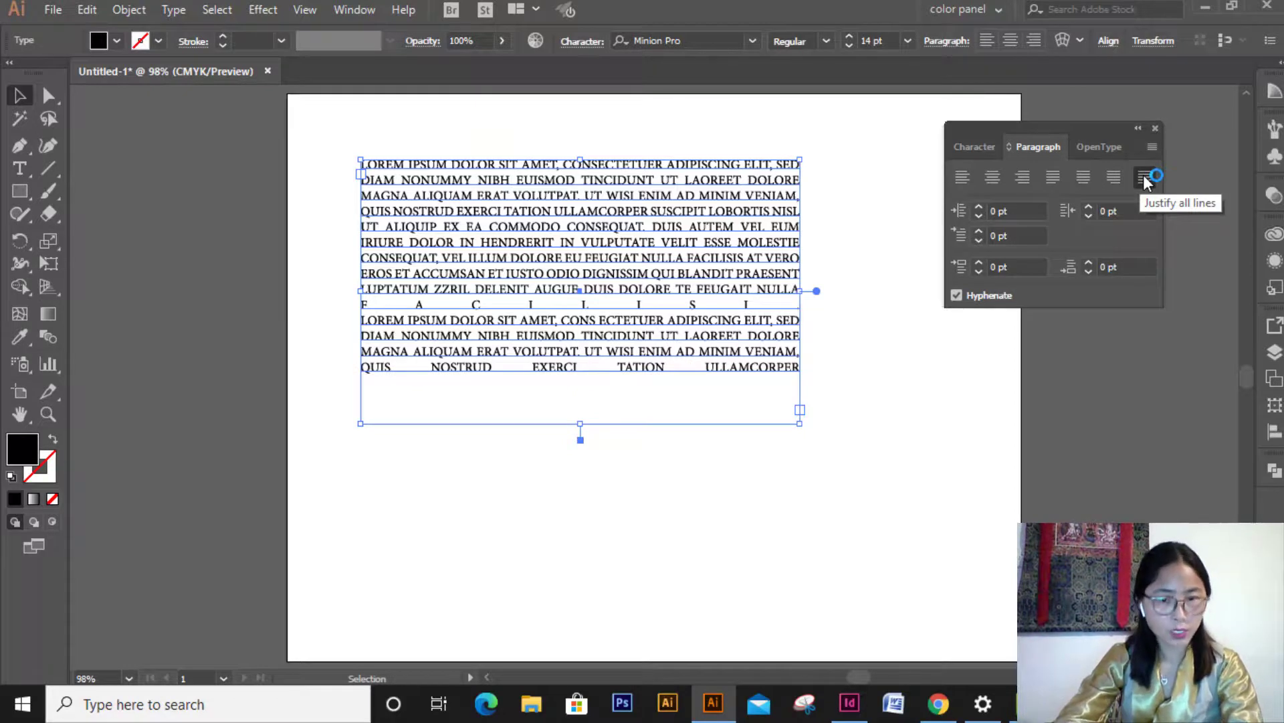
left_click(1046, 182)
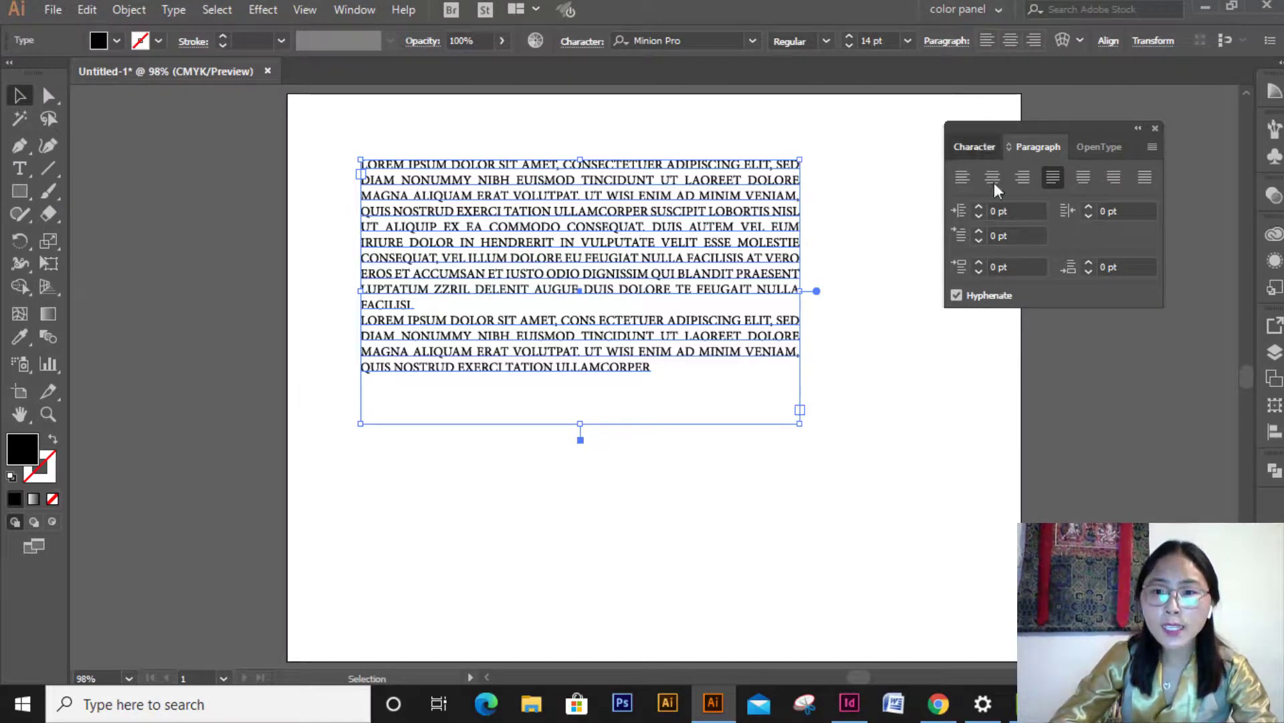
Turn off All Caps for the placeholder text and shorten its frame to fit just below the last line.
left_click(978, 148)
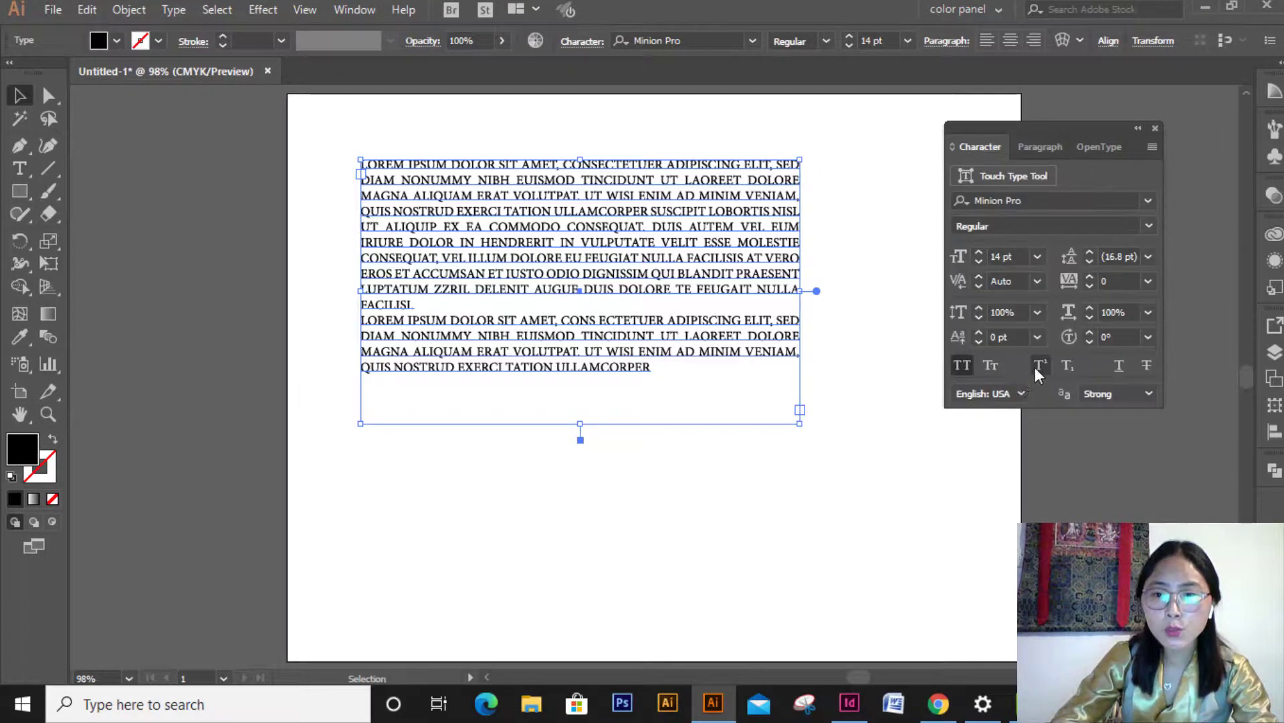
left_click(958, 364)
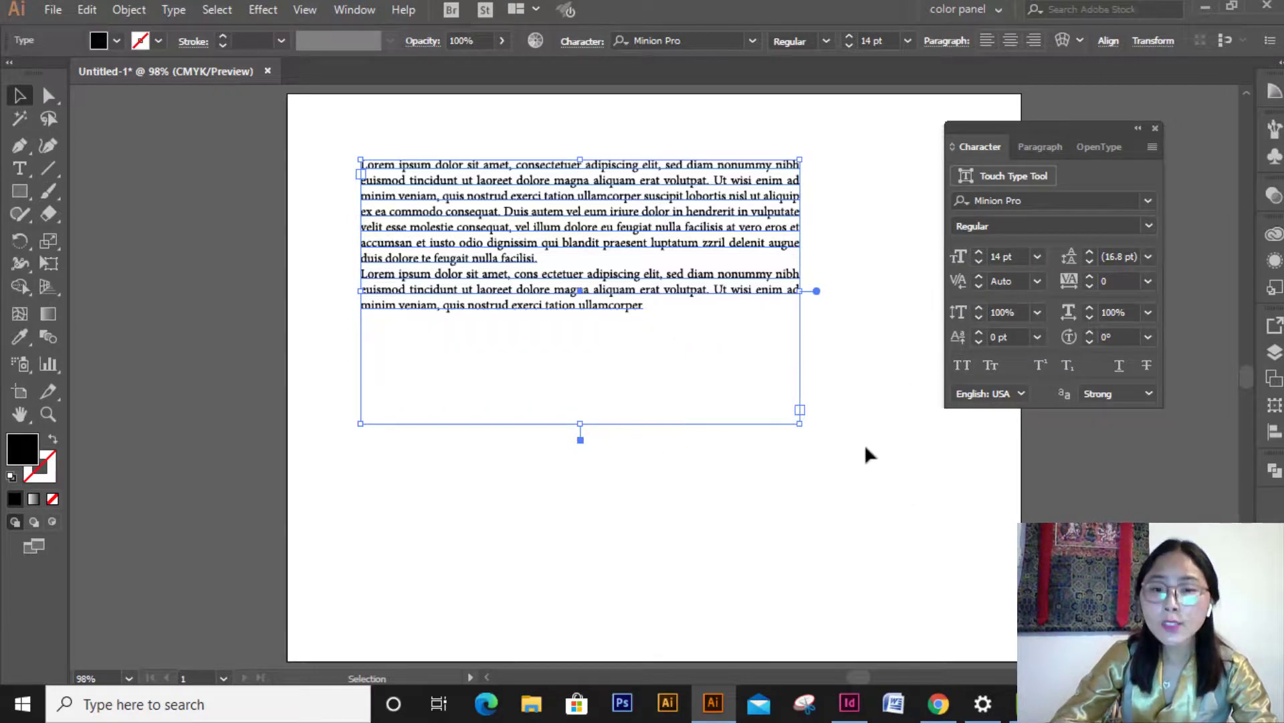
left_click_drag(580, 423, 594, 313)
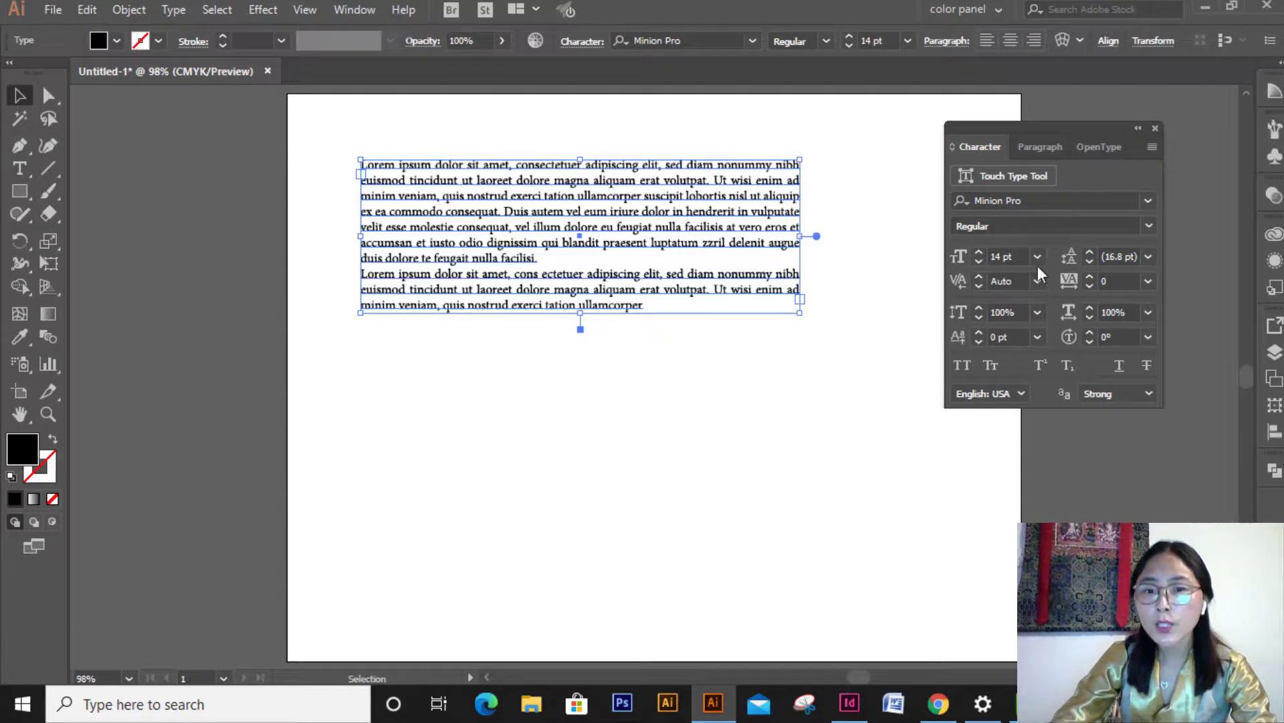
Increase the left indent of the whole placeholder text to 13 pt in the Paragraph settings.
left_click(1055, 149)
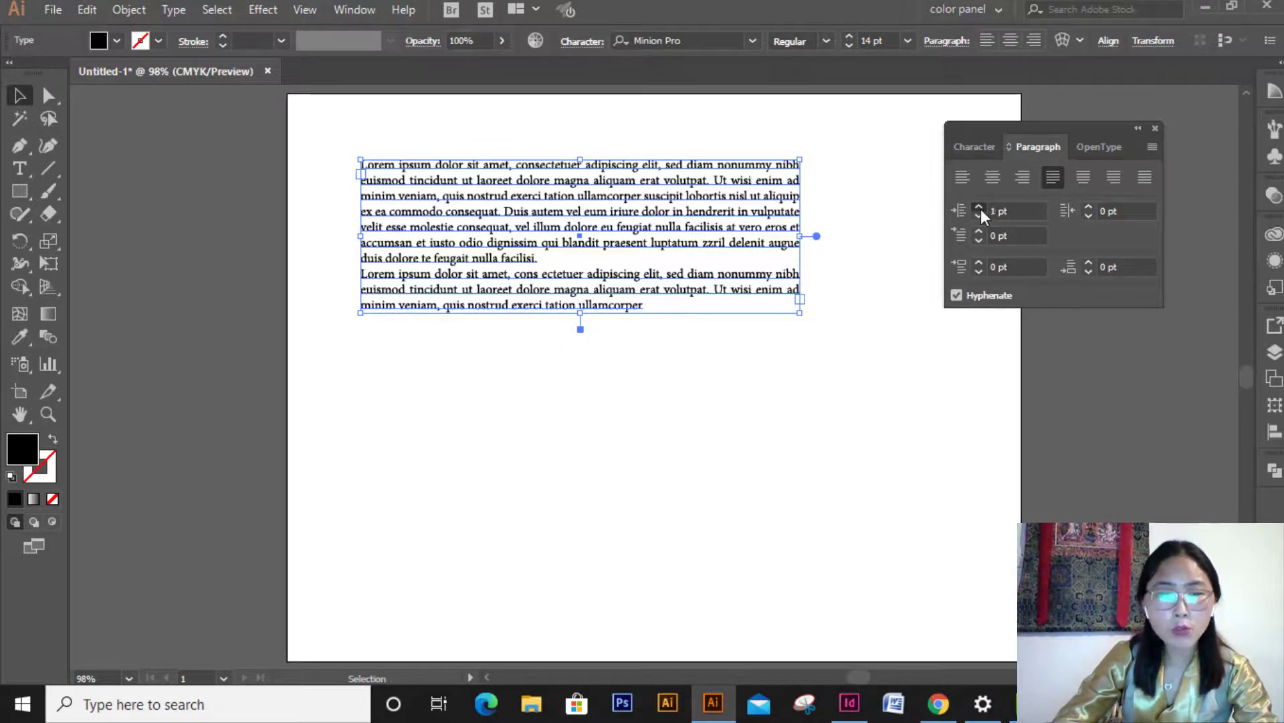
left_click(979, 208)
left_click(979, 208)
left_click(979, 208)
left_click(979, 208)
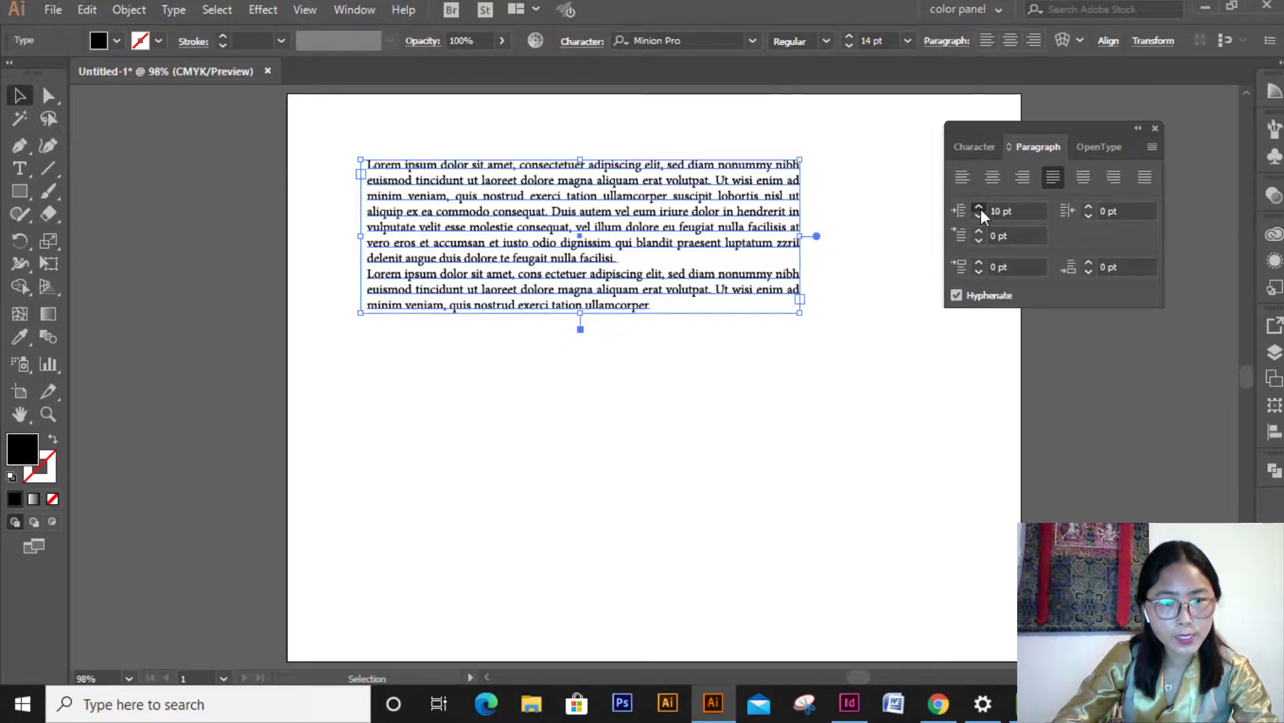
left_click(978, 208)
left_click(979, 208)
left_click(979, 208)
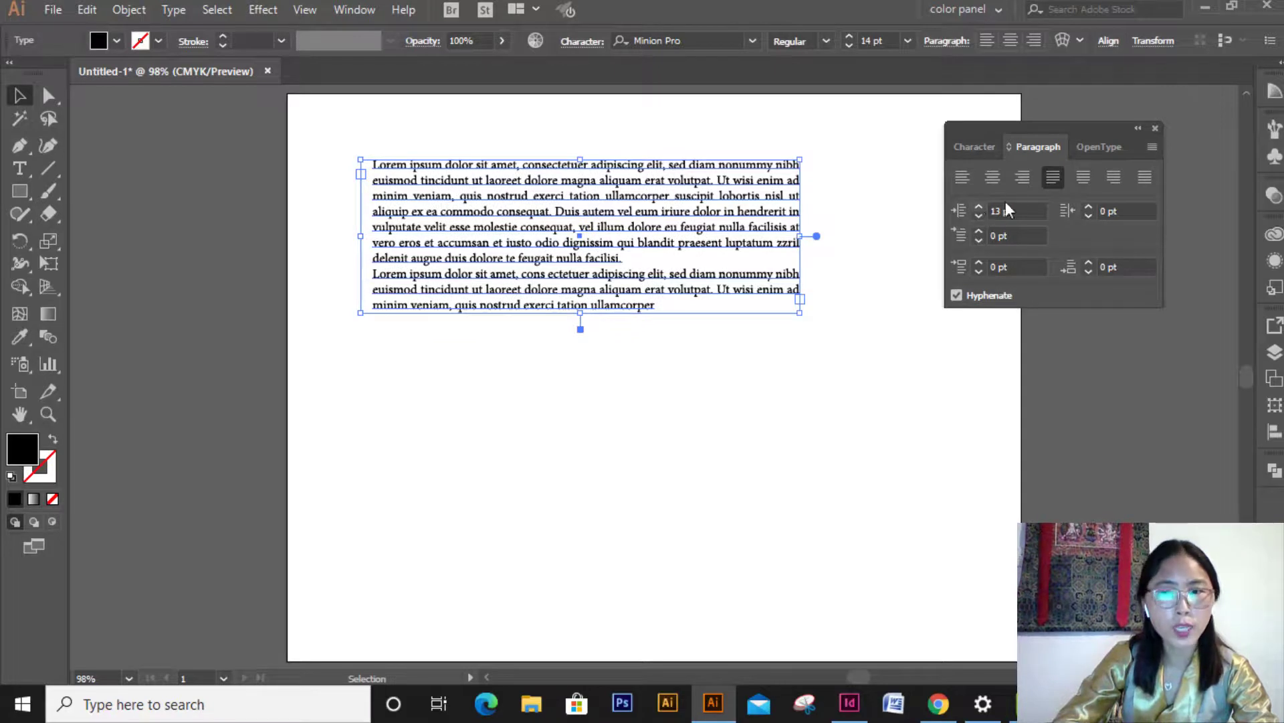
Increase the right indent of the whole placeholder text to 16 pt.
left_click(1089, 207)
left_click(1089, 207)
left_click(1089, 208)
left_click(1089, 208)
left_click(1089, 208)
left_click(1089, 207)
left_click(1089, 207)
left_click(1089, 208)
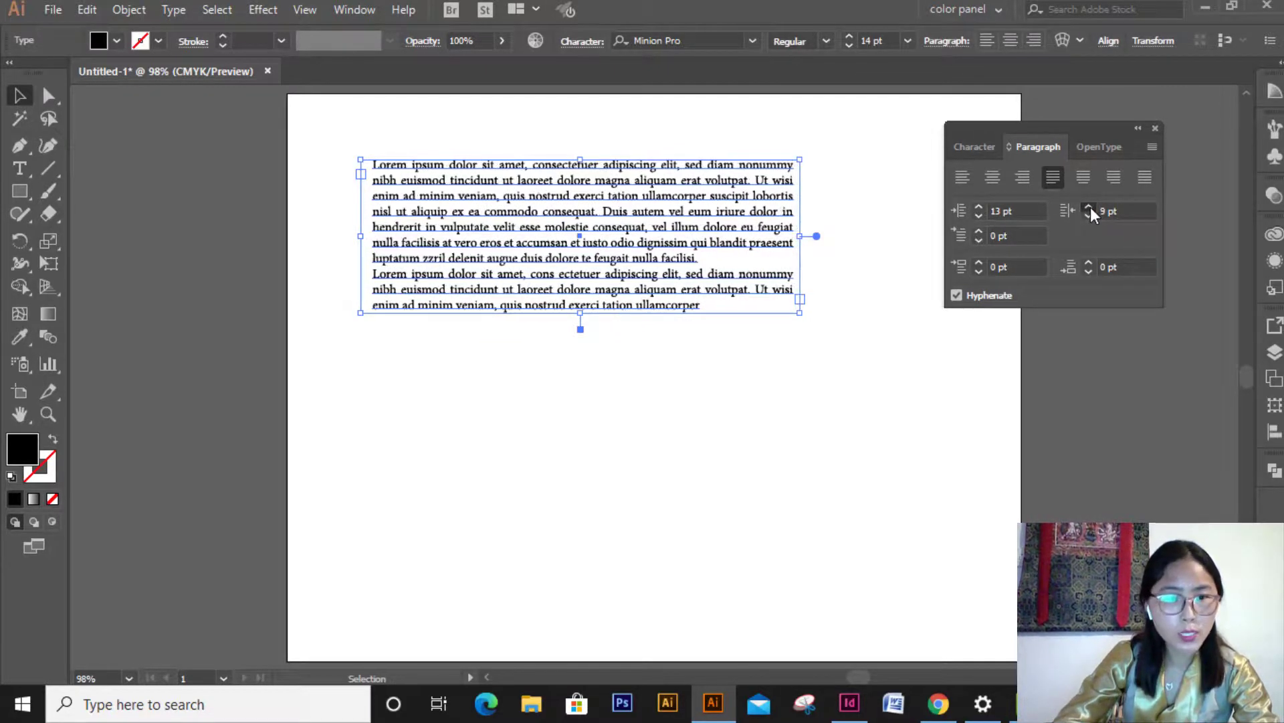
left_click(1089, 208)
left_click(1089, 207)
left_click(1089, 207)
left_click(1089, 207)
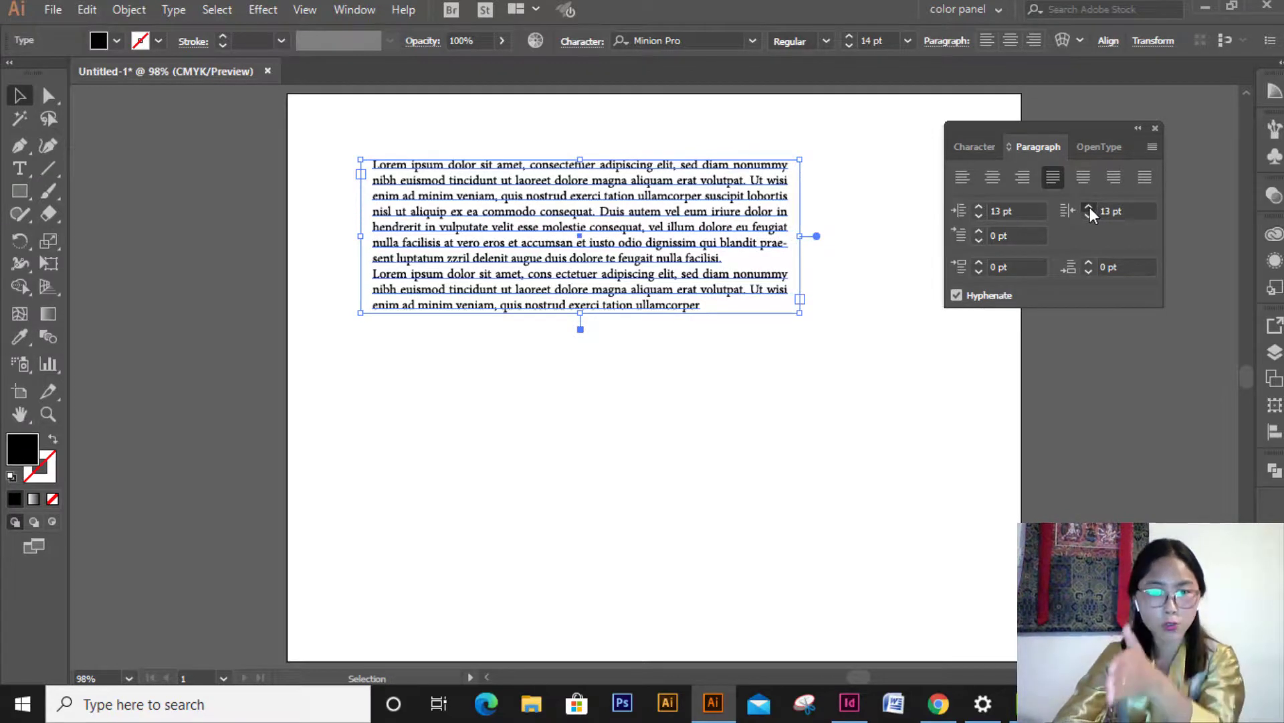
left_click(1089, 207)
left_click(1089, 207)
left_click(1089, 207)
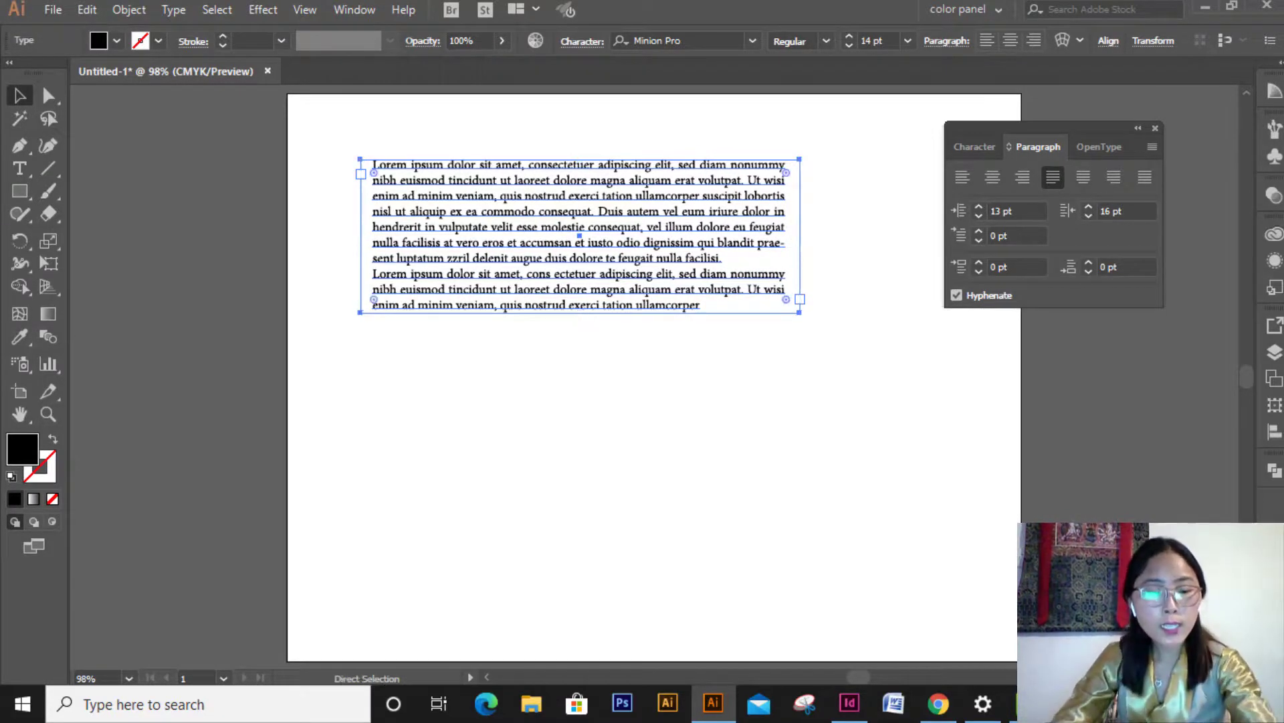
Undo most of the right indent increases on the placeholder text one by one.
key("ctrl+z")
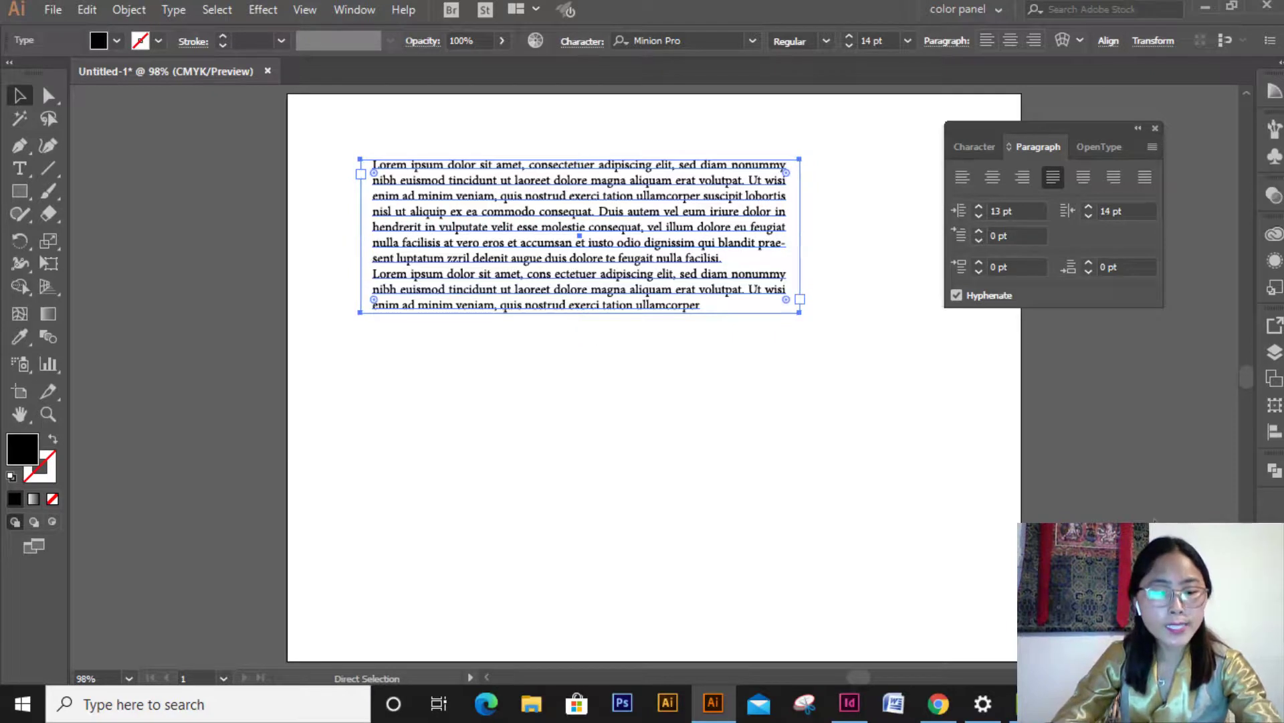
key("ctrl+z")
key("ctrl+z")
key("ctrl+z")
key("ctrl+z")
key("ctrl+z")
key("ctrl+z")
key("ctrl+z")
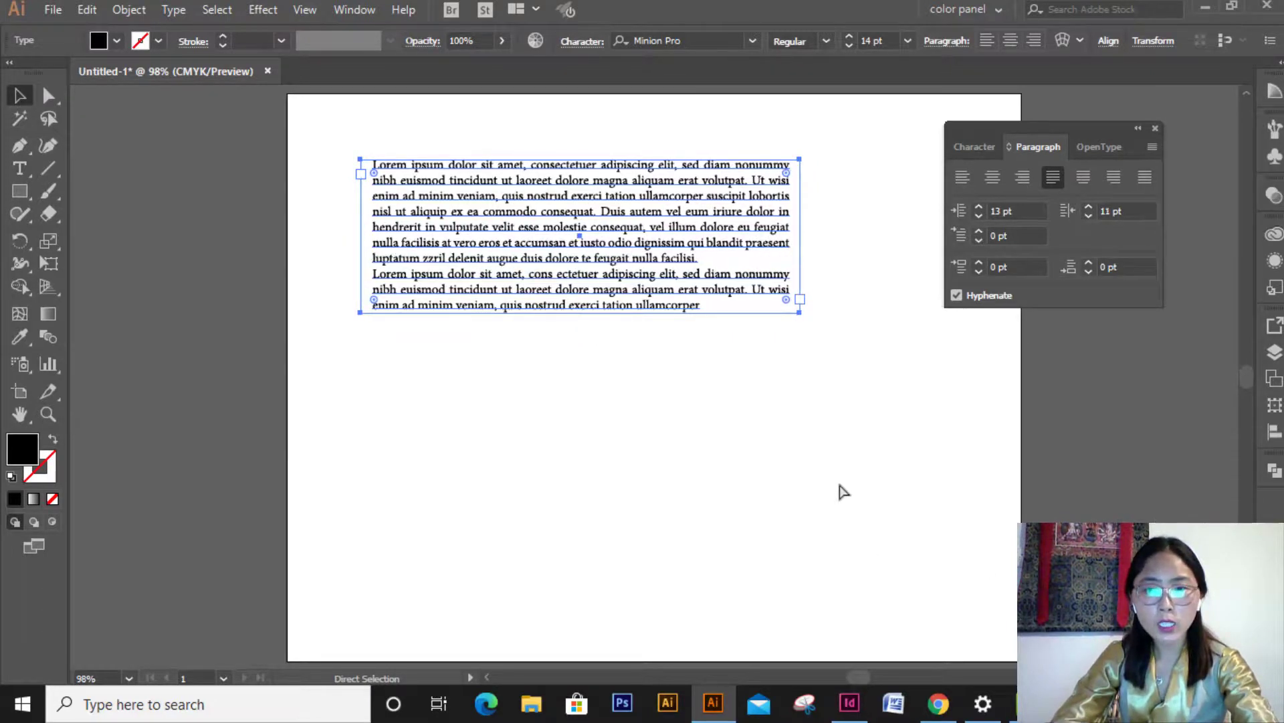
key("ctrl+z")
key("ctrl+z")
key("ctrl+z")
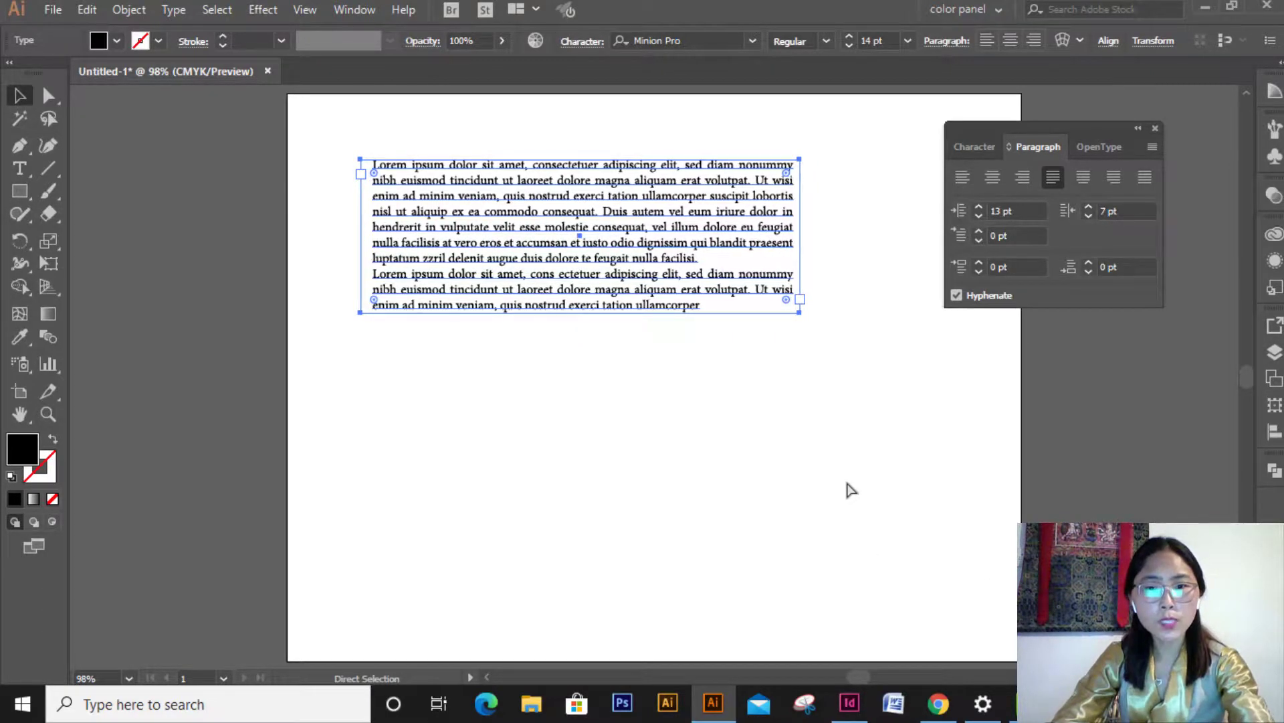
Set both the left and right indents of the placeholder text to 0 pt.
double_click(997, 212)
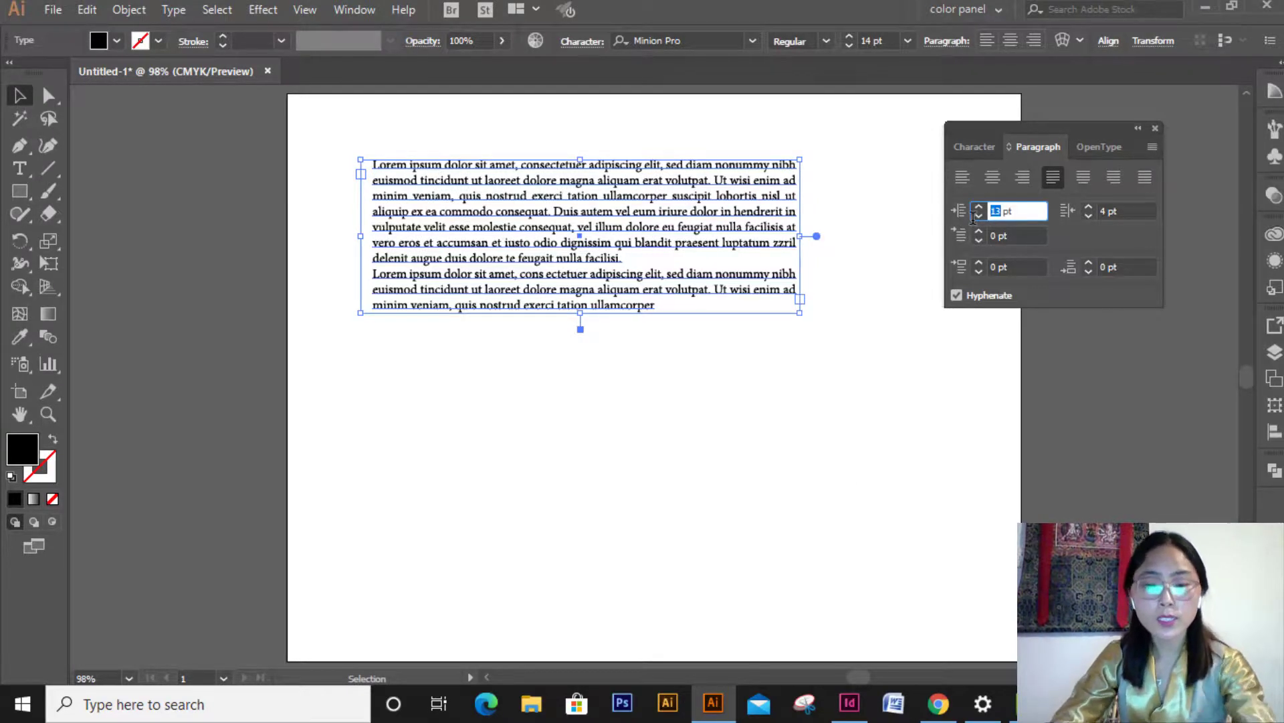
type("0")
double_click(1105, 211)
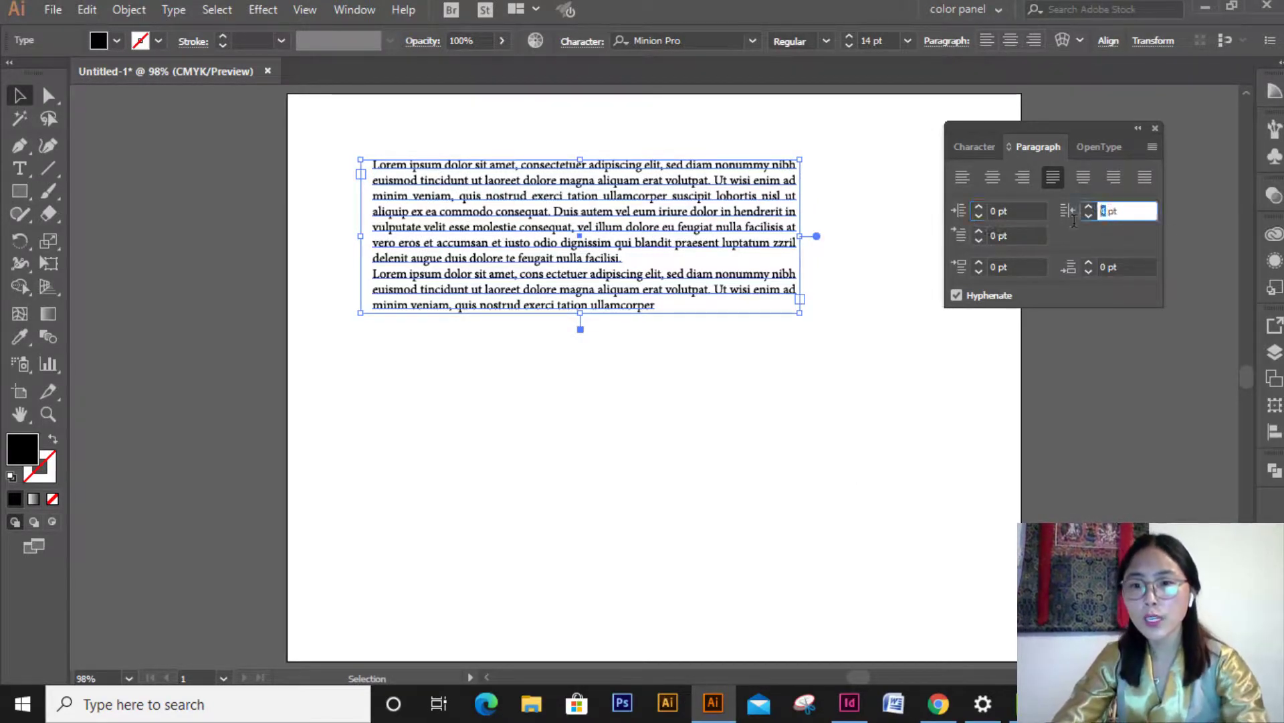
type("0")
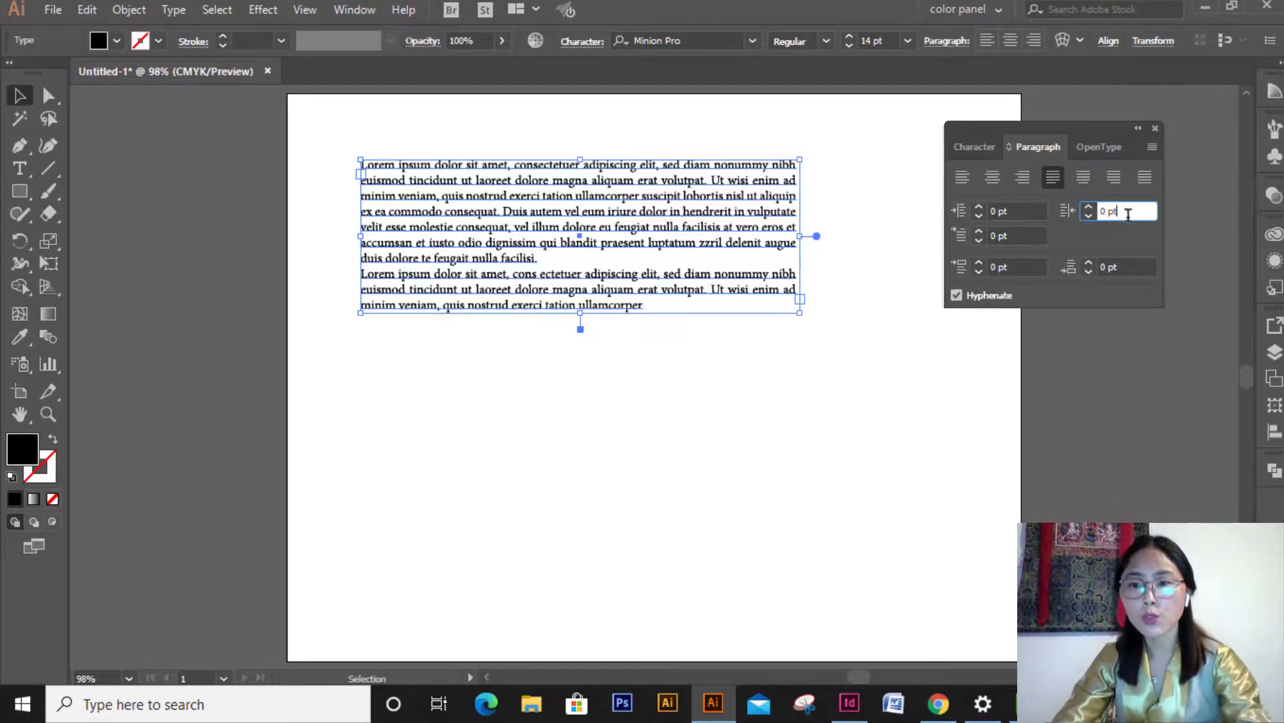
left_click(365, 275)
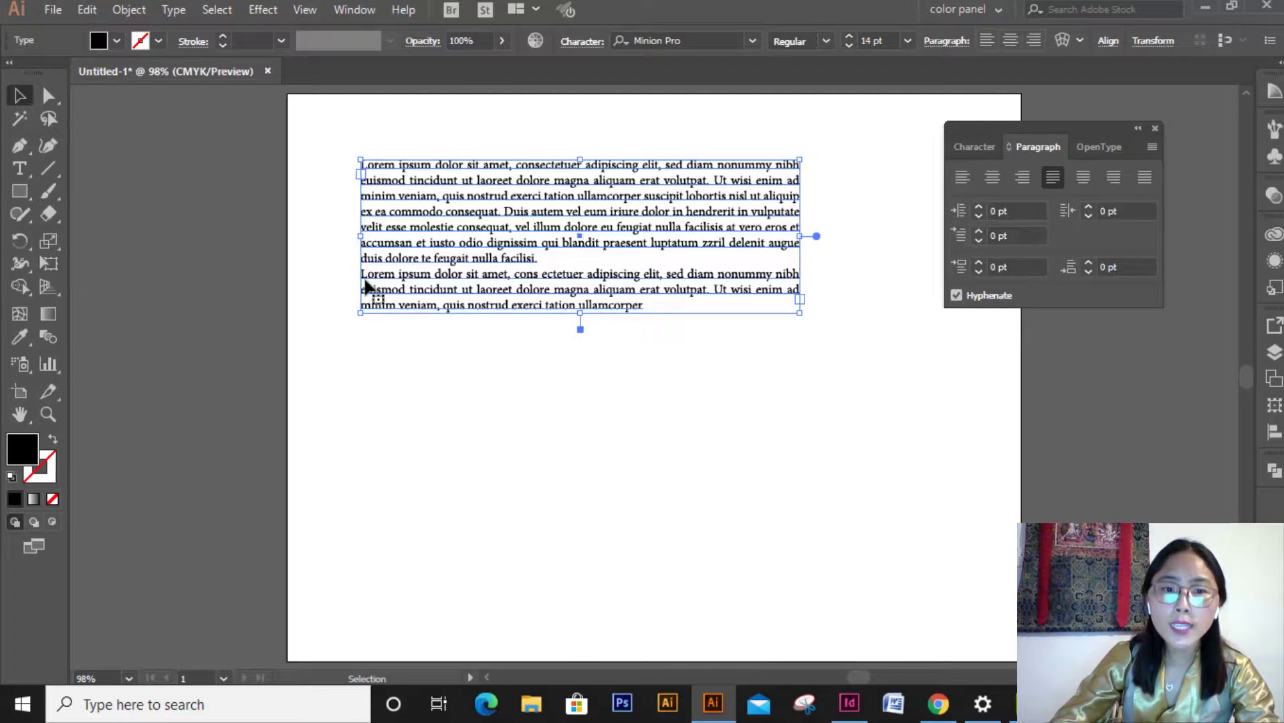
Place the text cursor at the start of the second paragraph and set its left indent to 25 pt.
double_click(365, 274)
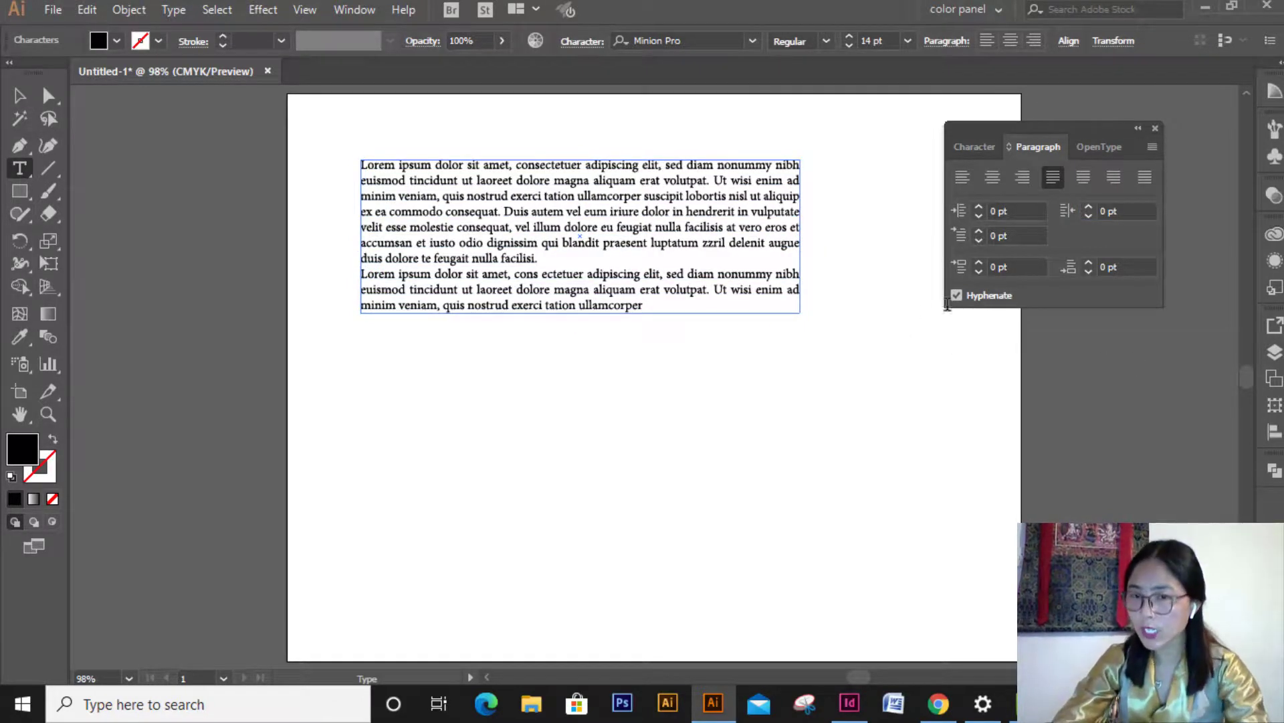
double_click(996, 212)
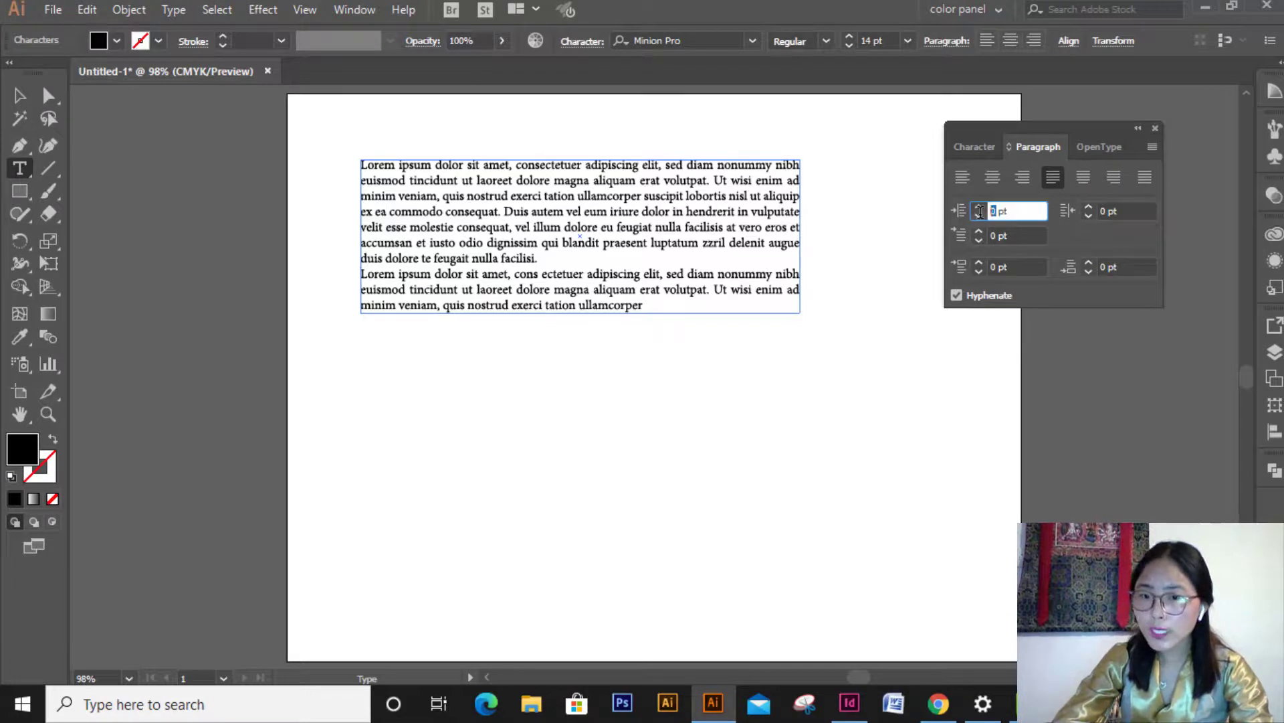
type("25")
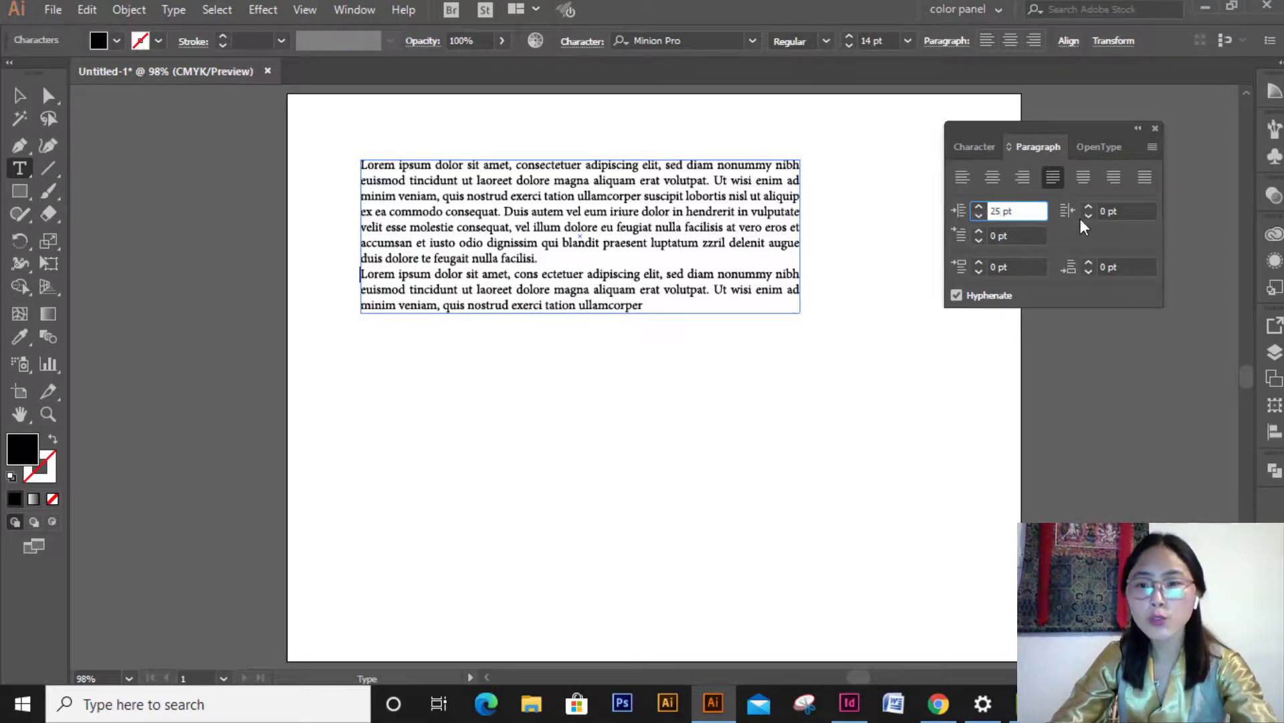
left_click(1111, 211)
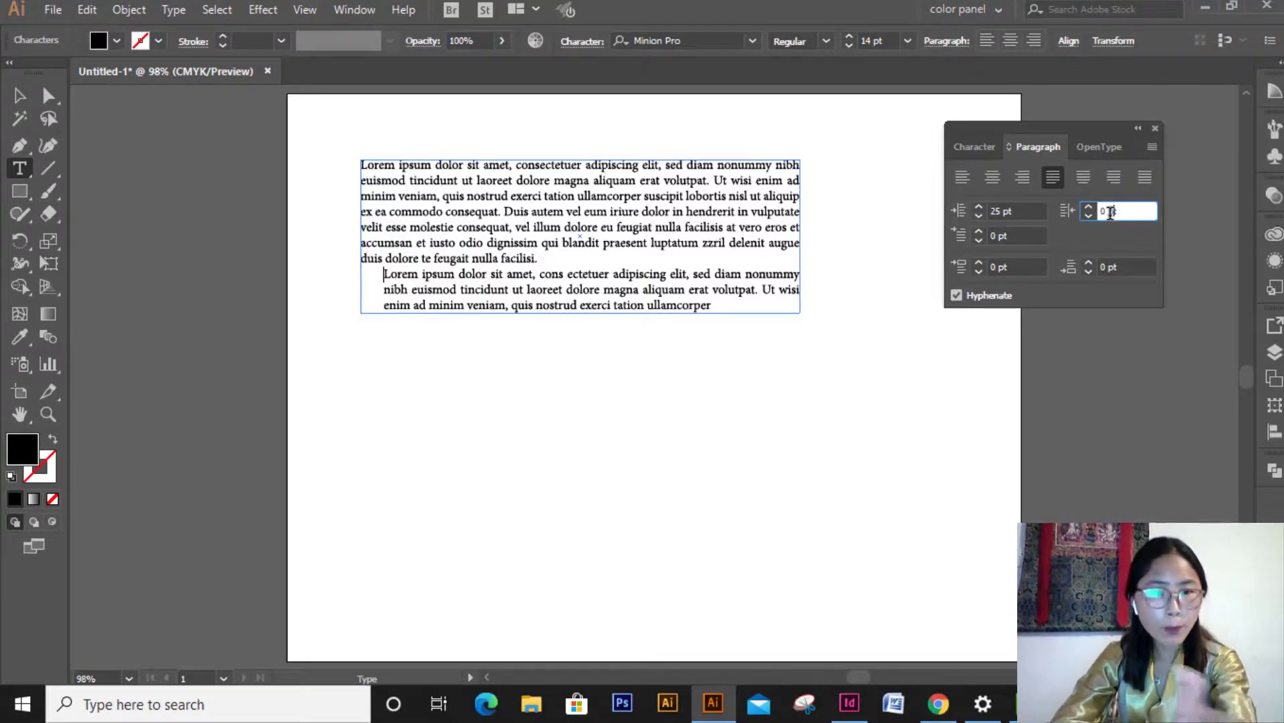
Set the second paragraph's right indent to 25 pt.
double_click(1109, 212)
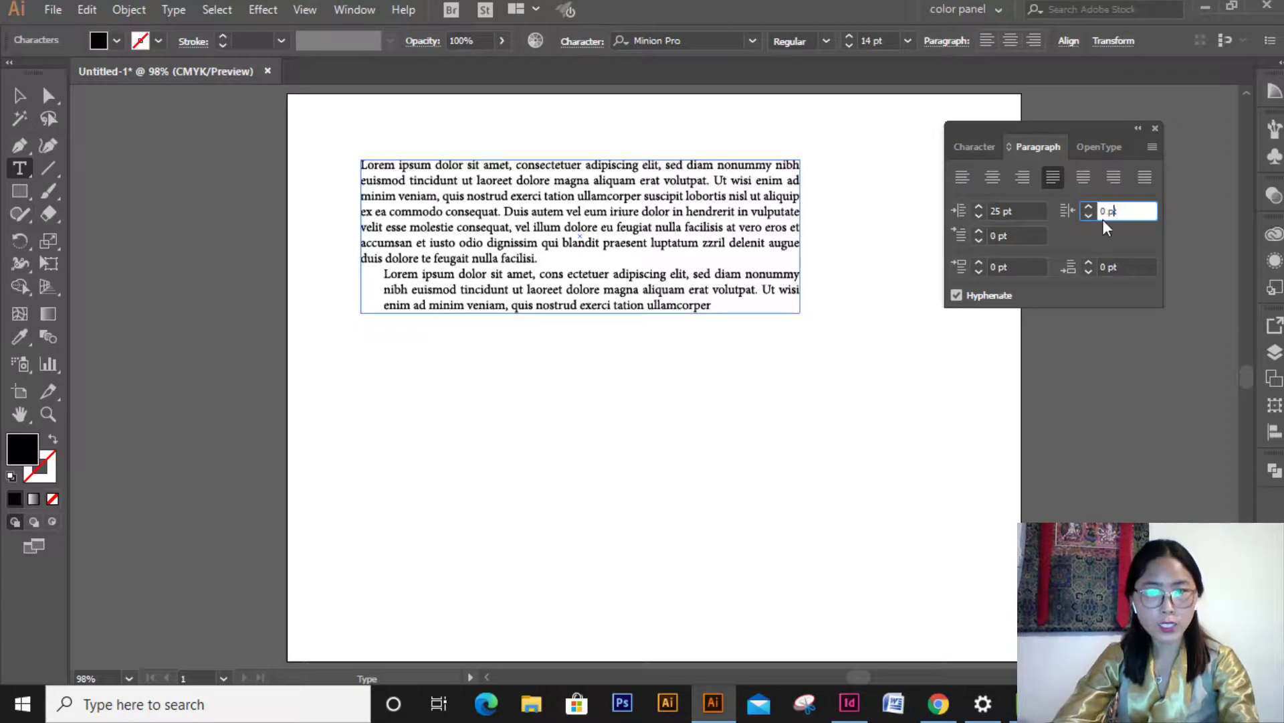
double_click(1104, 211)
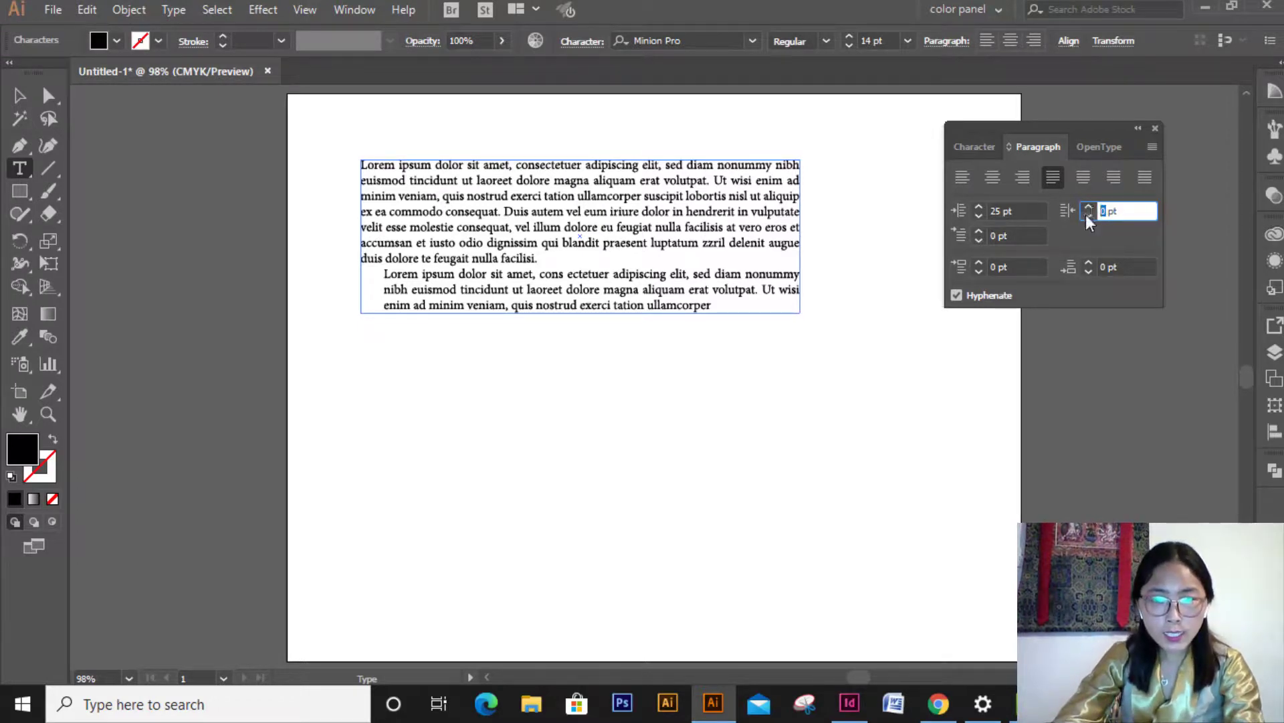
type("2")
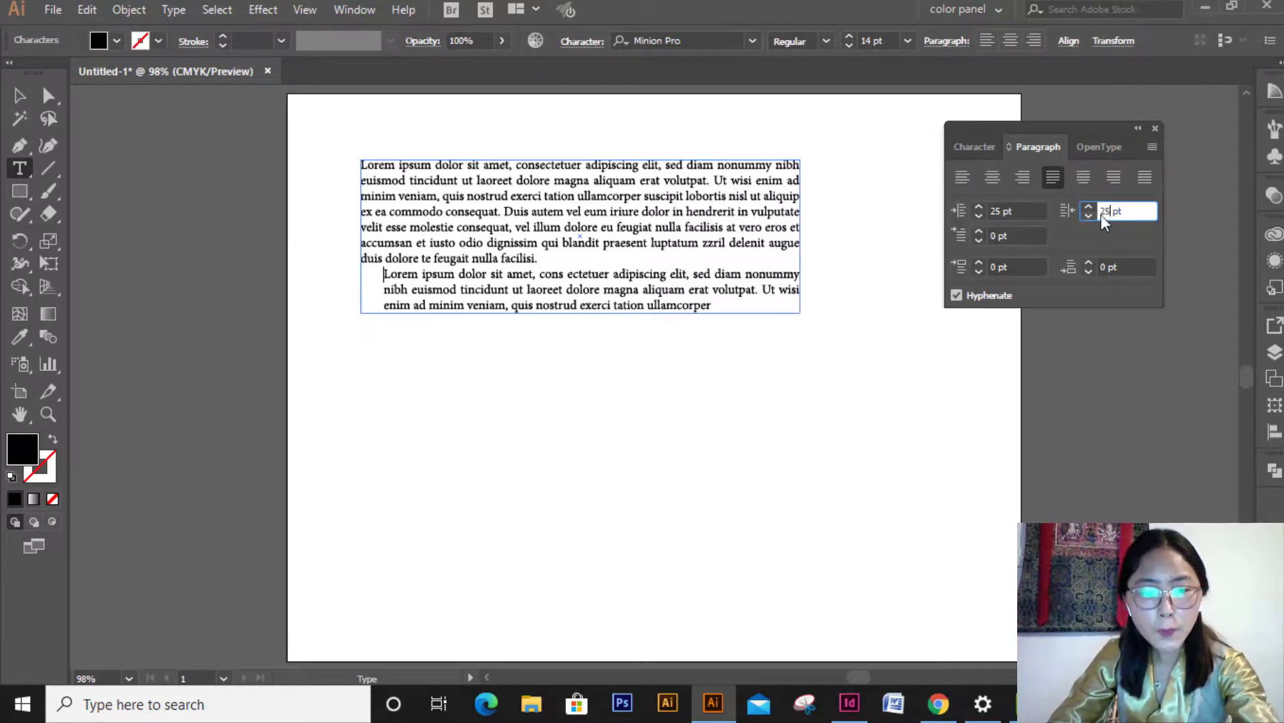
type("5")
left_click(1022, 211)
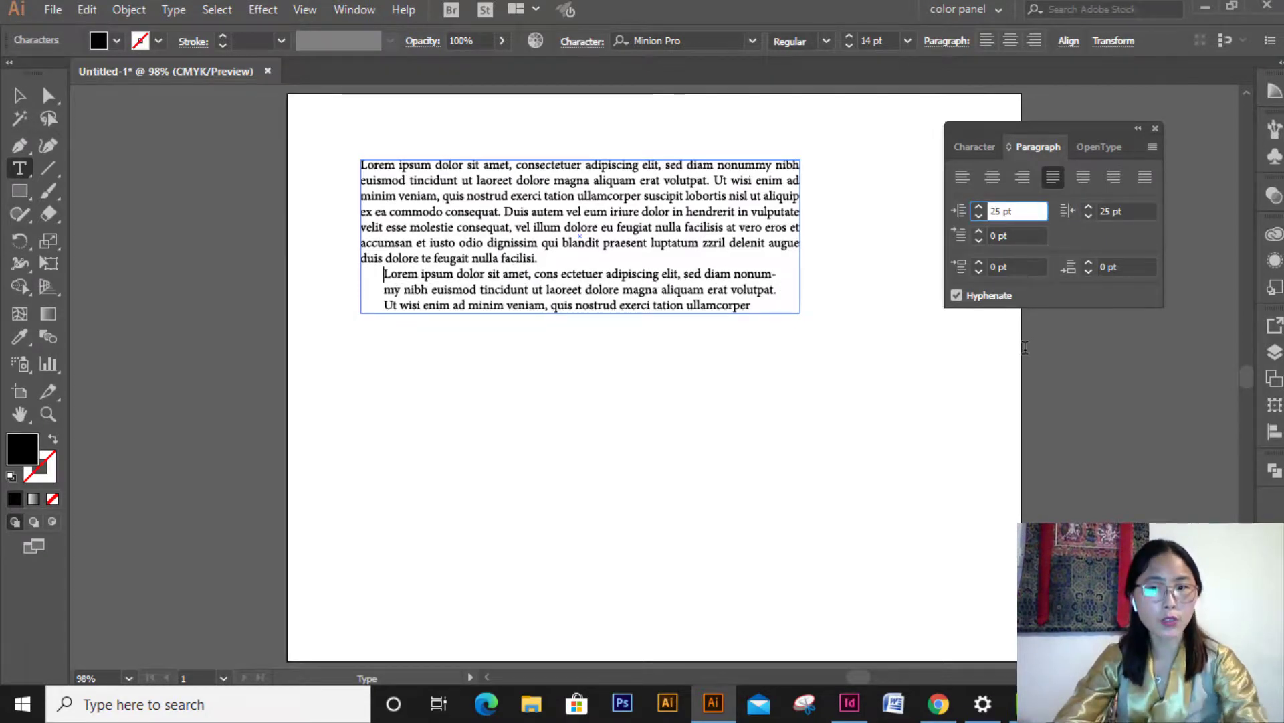
key("ctrl")
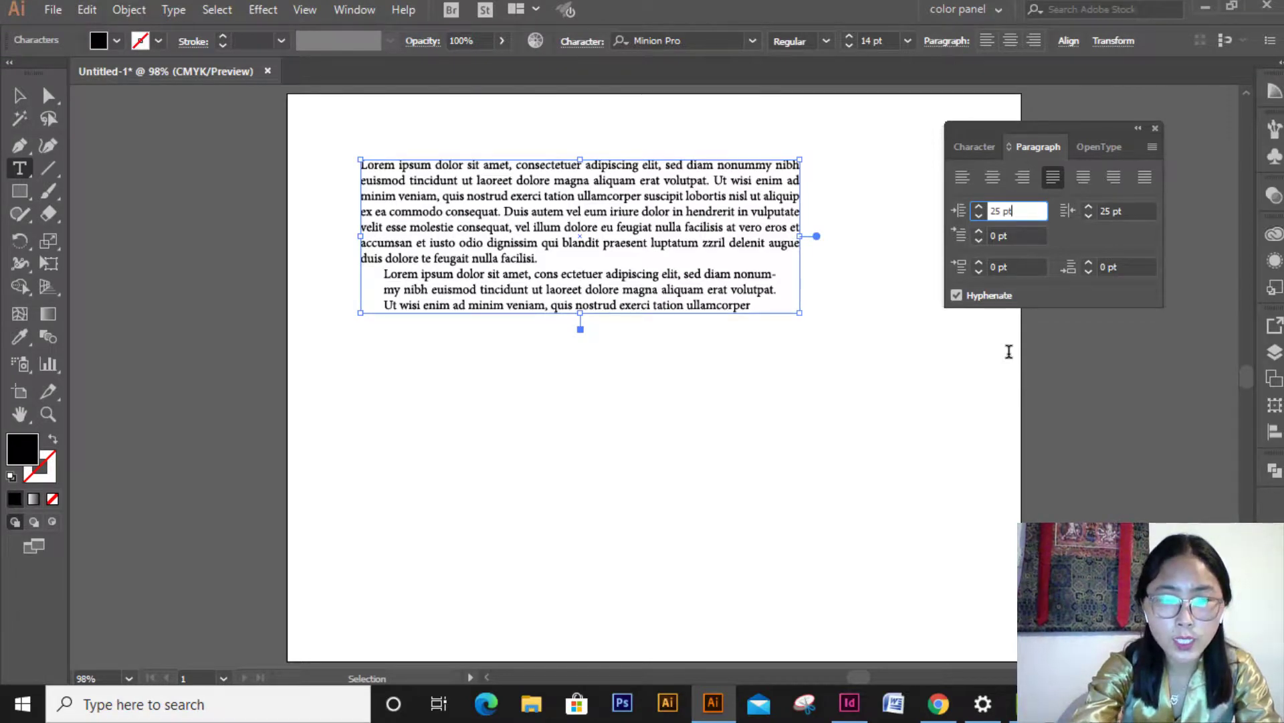
left_click(1150, 239)
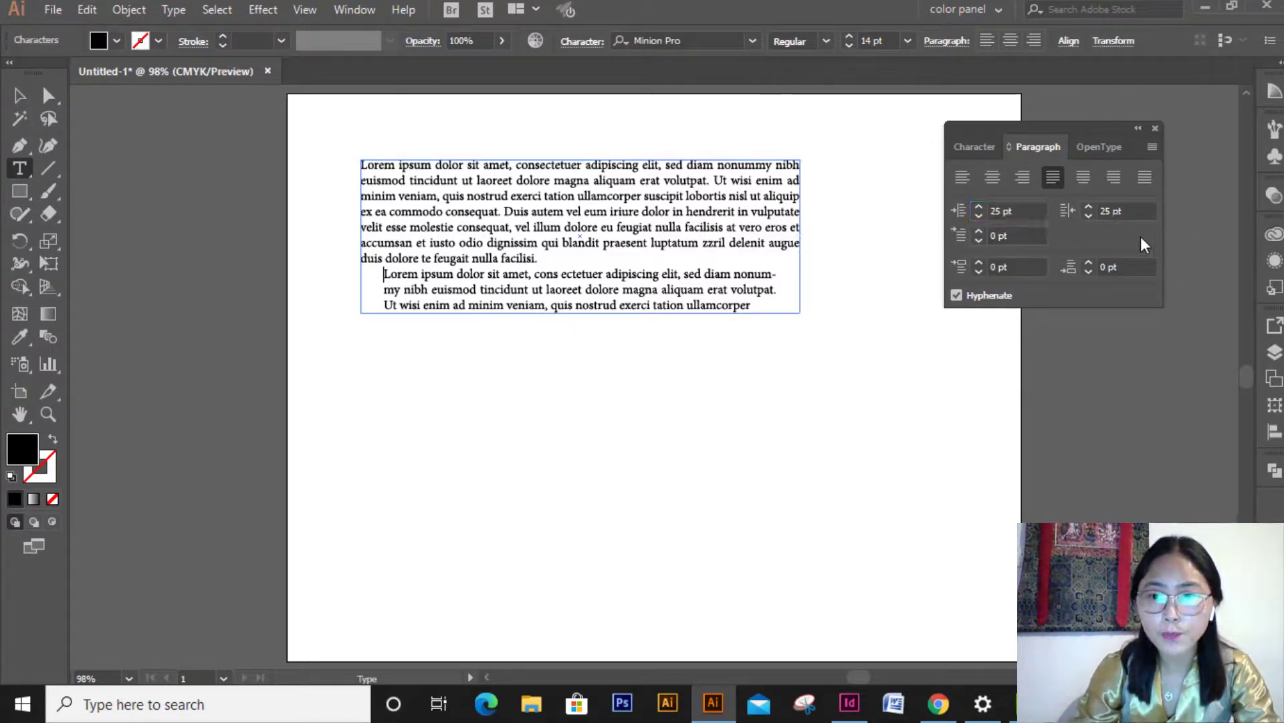
Place the text cursor at the start of the first paragraph and set its first-line left indent to 25 pt.
key("ctrl+plus")
key("ctrl+plus")
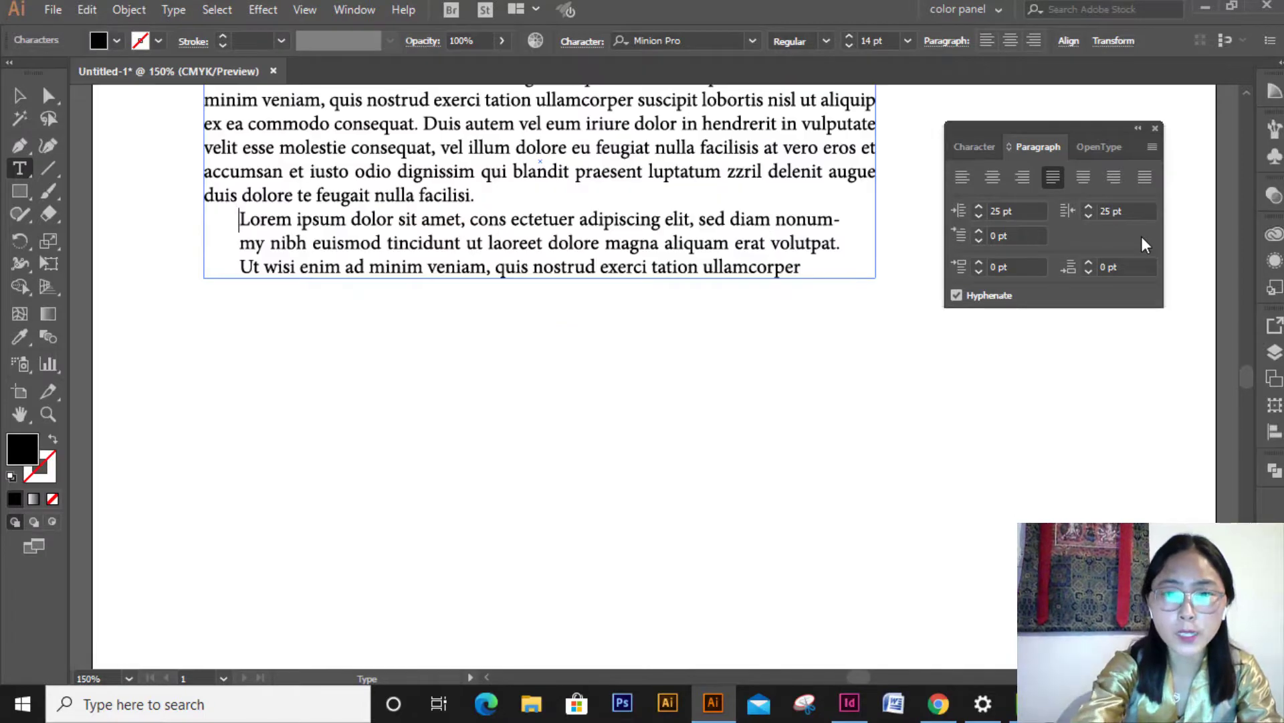
scroll(739, 421, "up", 2)
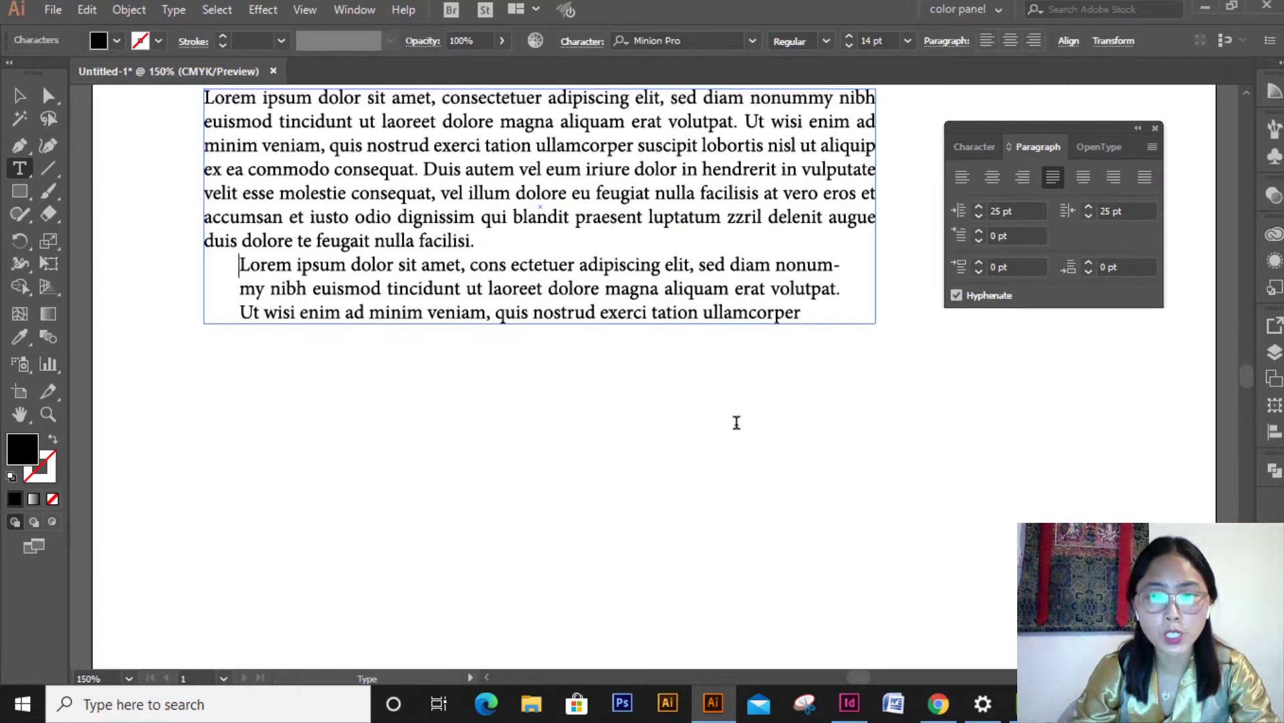
scroll(738, 421, "up", 1)
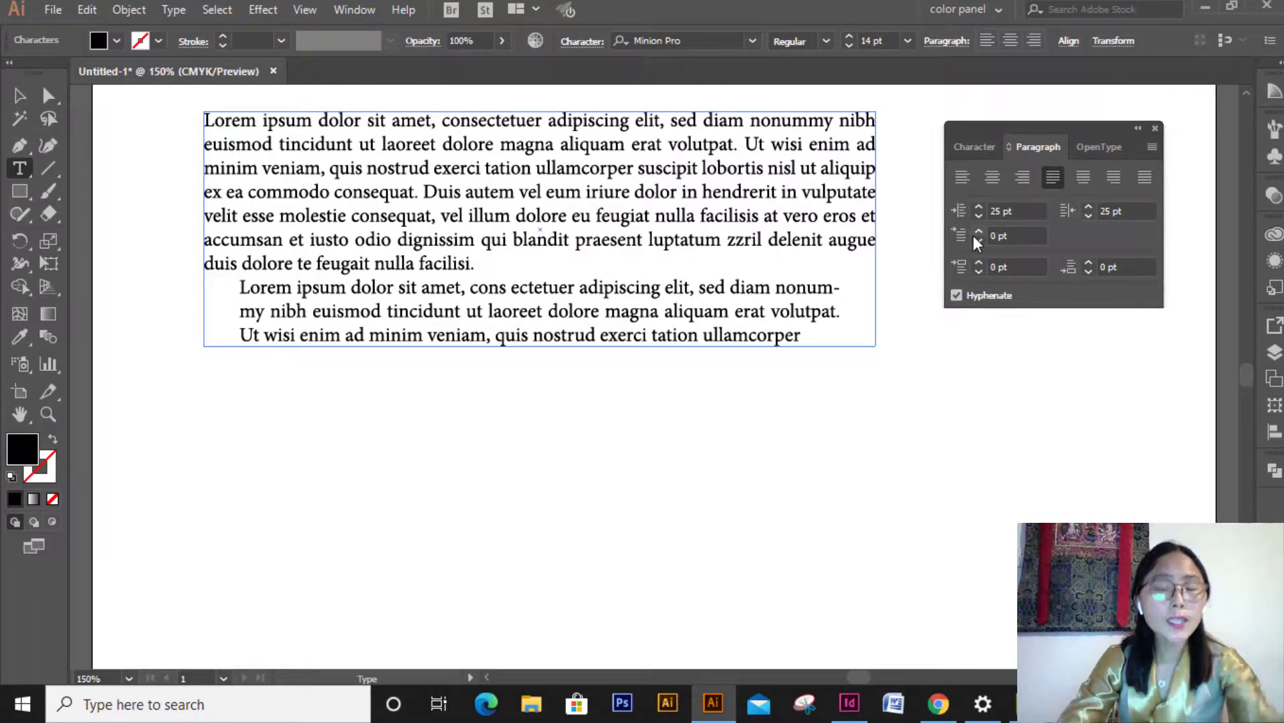
left_click(205, 120)
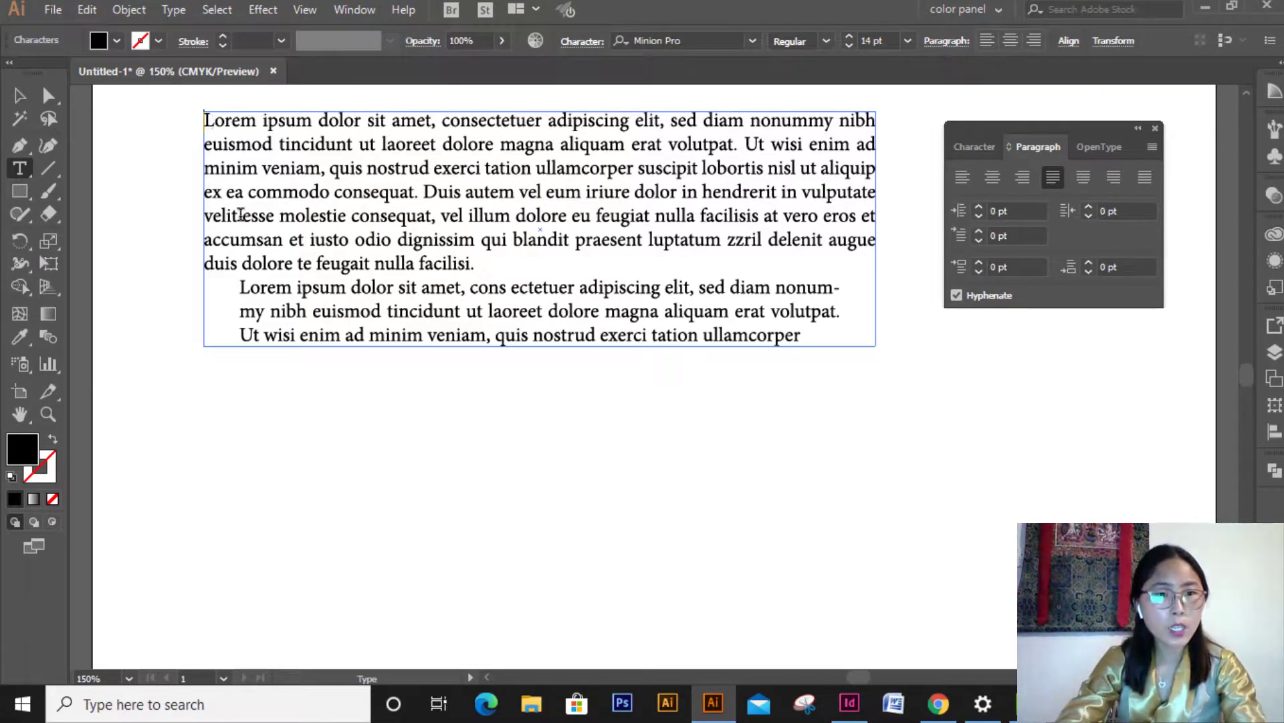
left_click(994, 236)
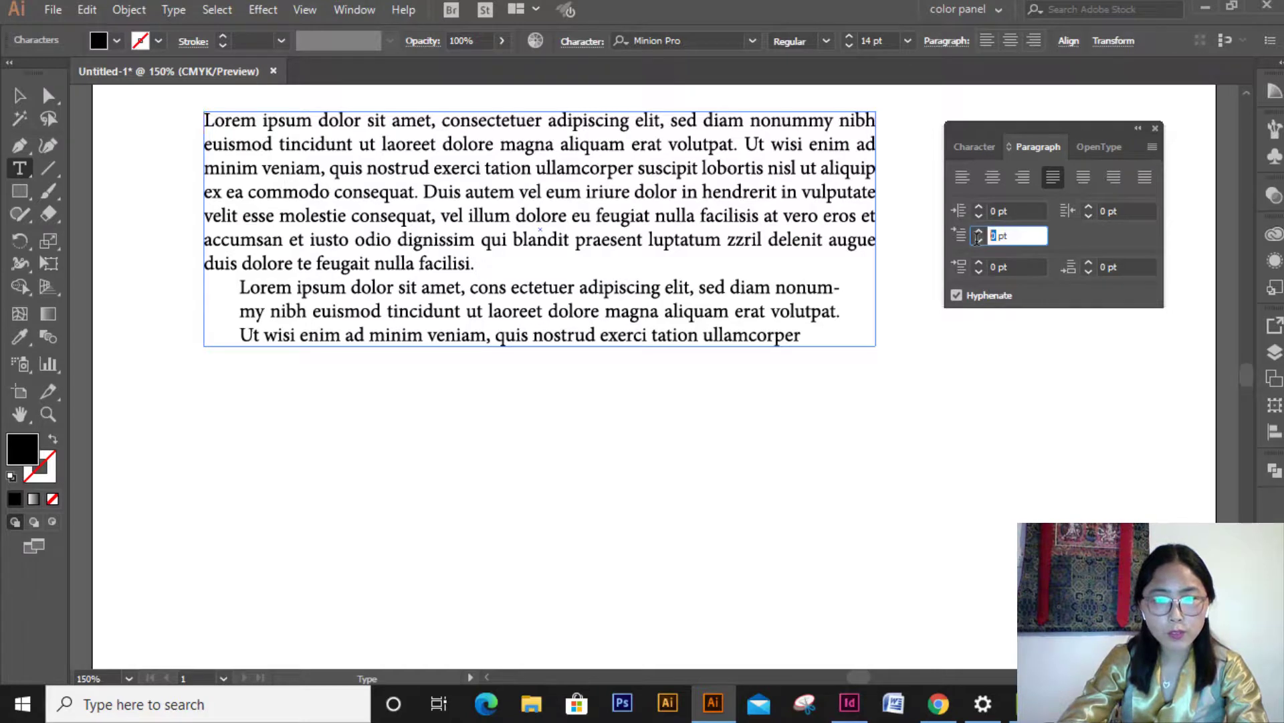
type("25")
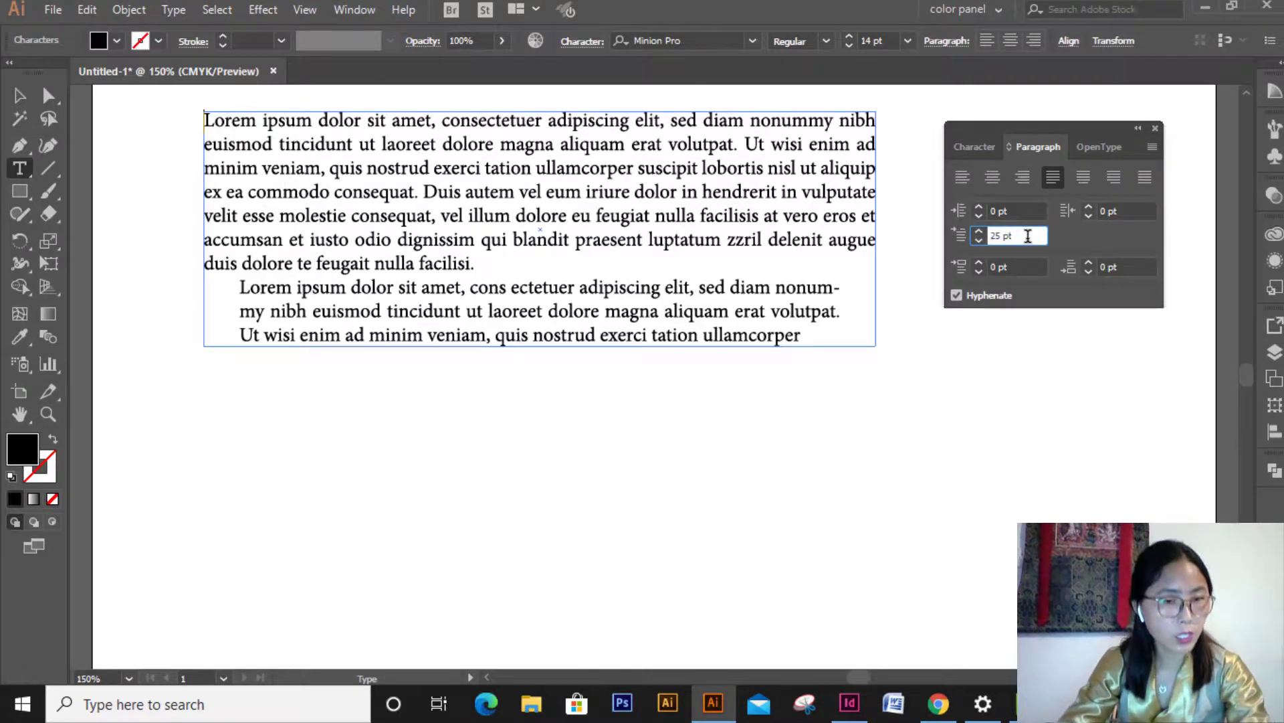
left_click(1106, 210)
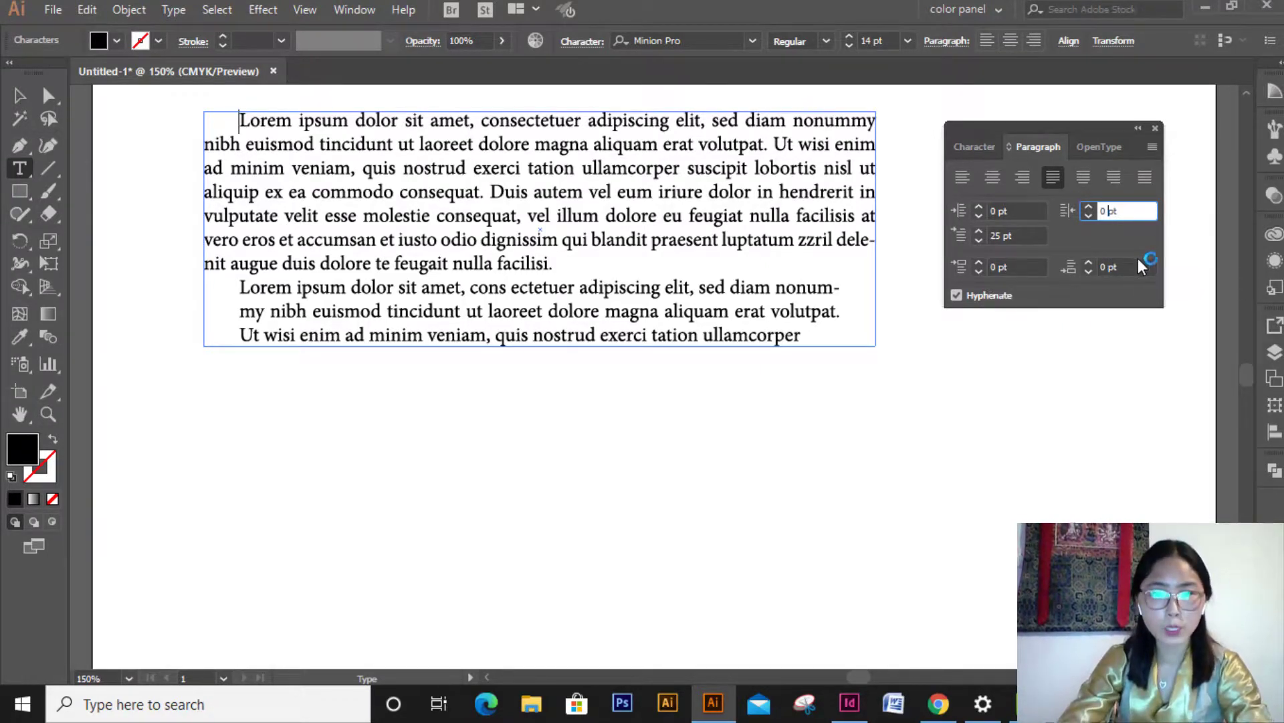
Set the space before the first paragraph to 40 pt and place the text cursor at the end of that paragraph.
double_click(995, 266)
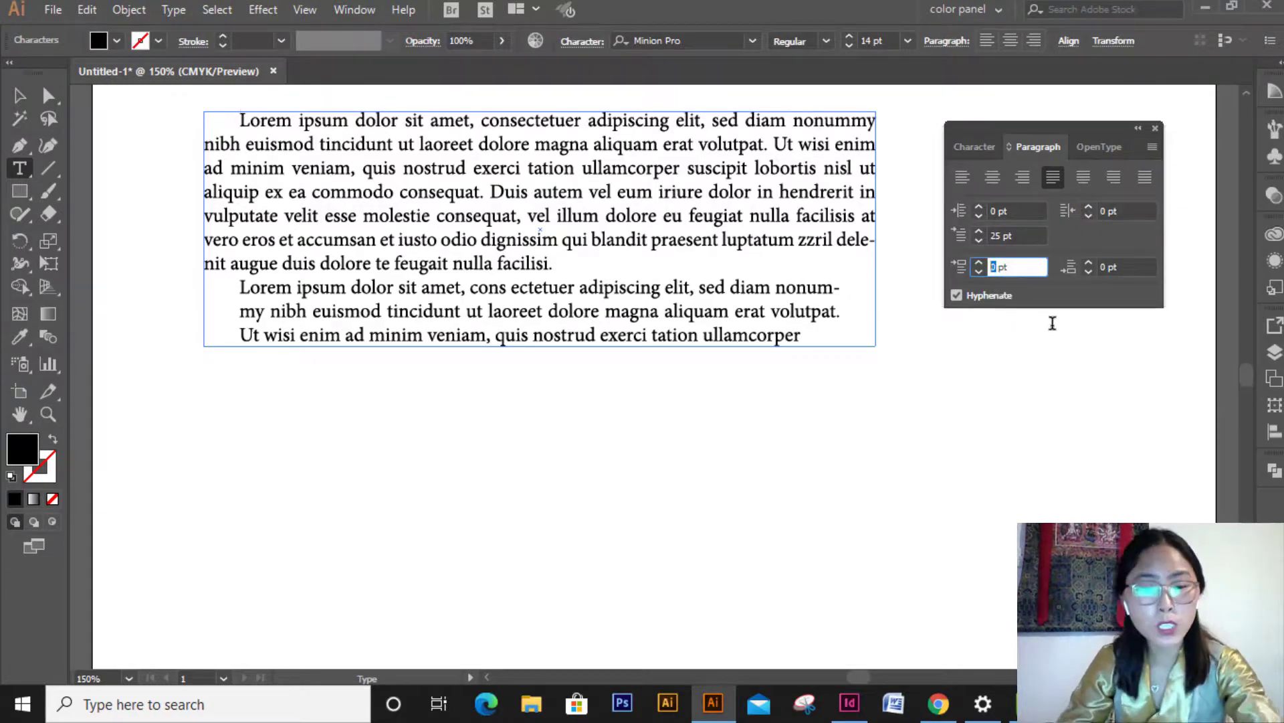
type("4")
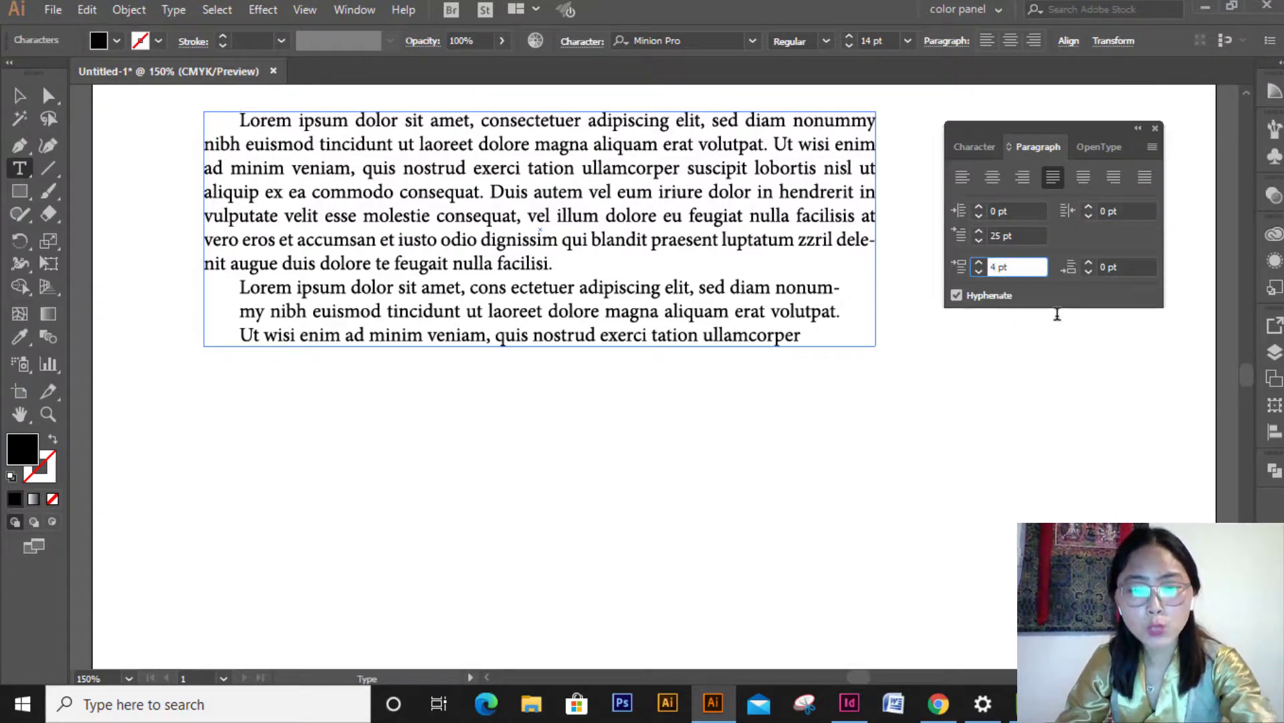
type("0")
left_click(1120, 266)
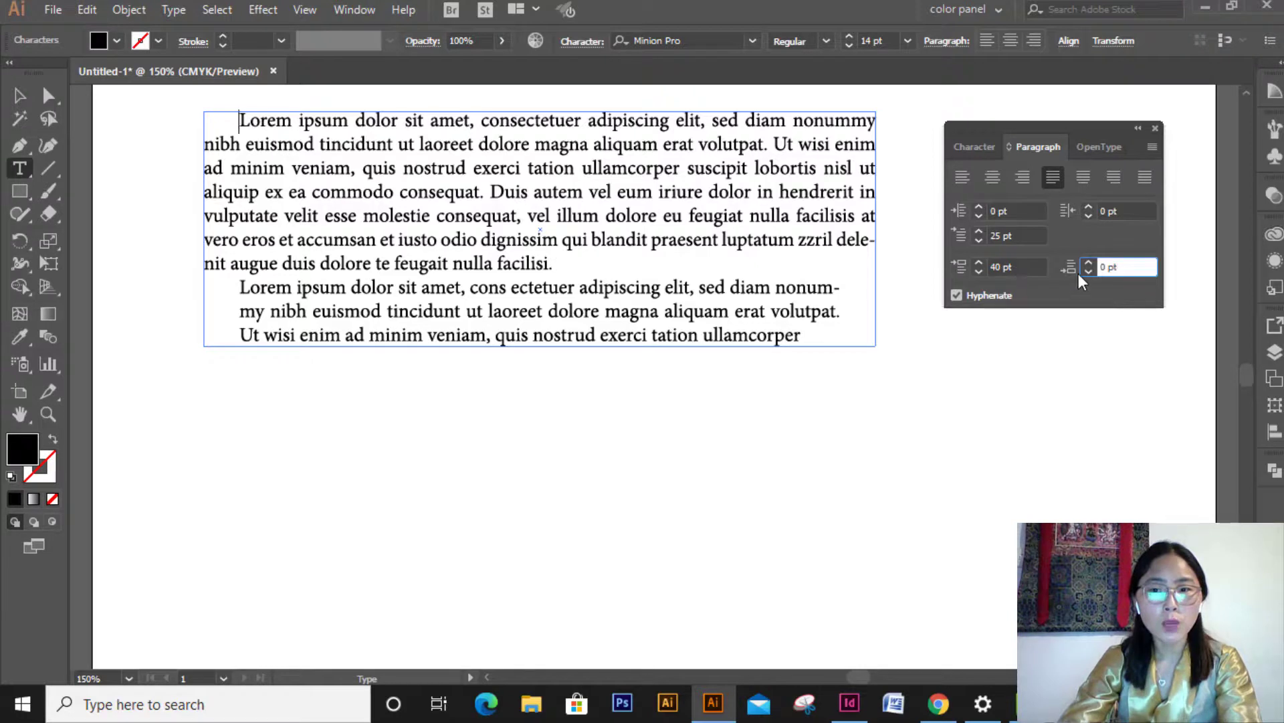
left_click(1149, 212)
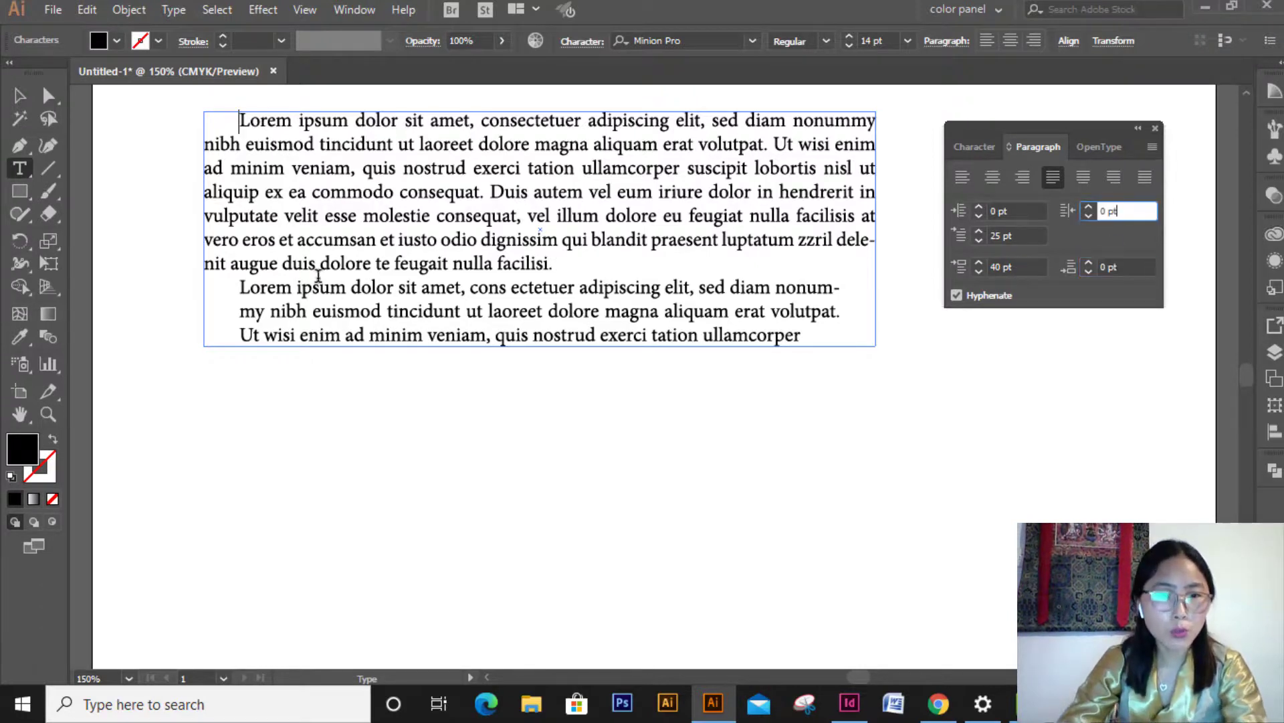
left_click(561, 268)
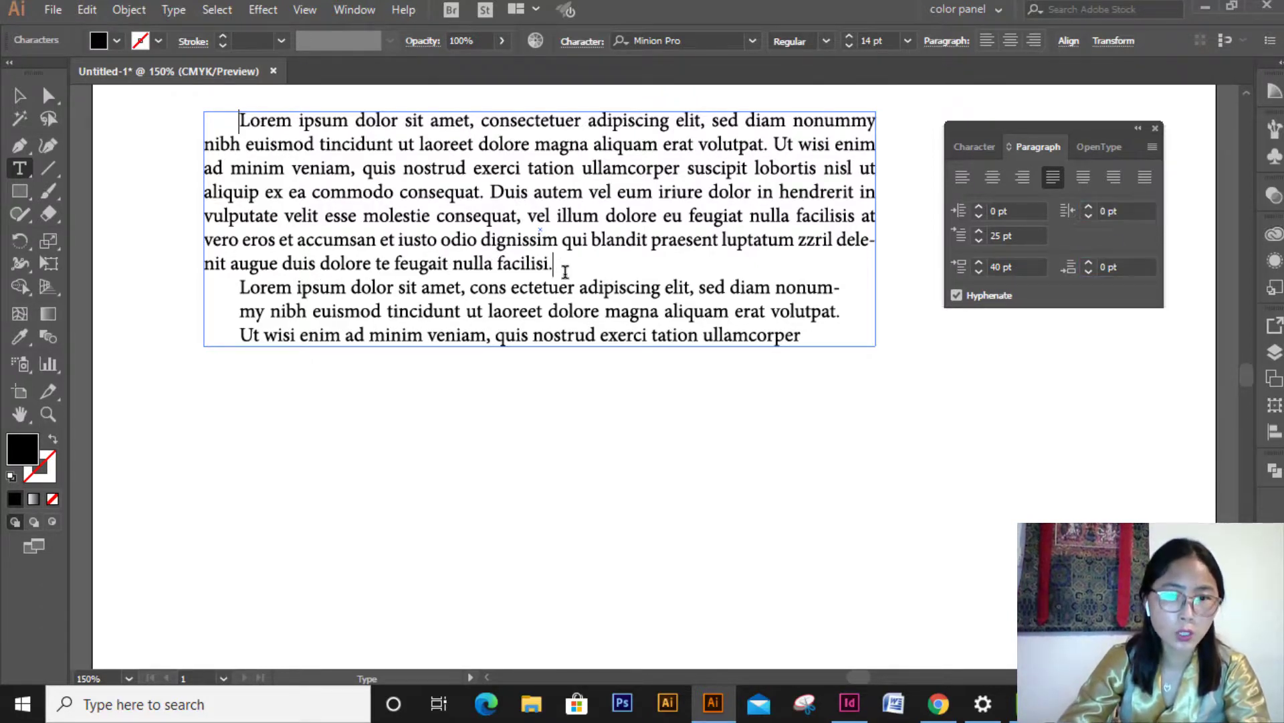
double_click(997, 266)
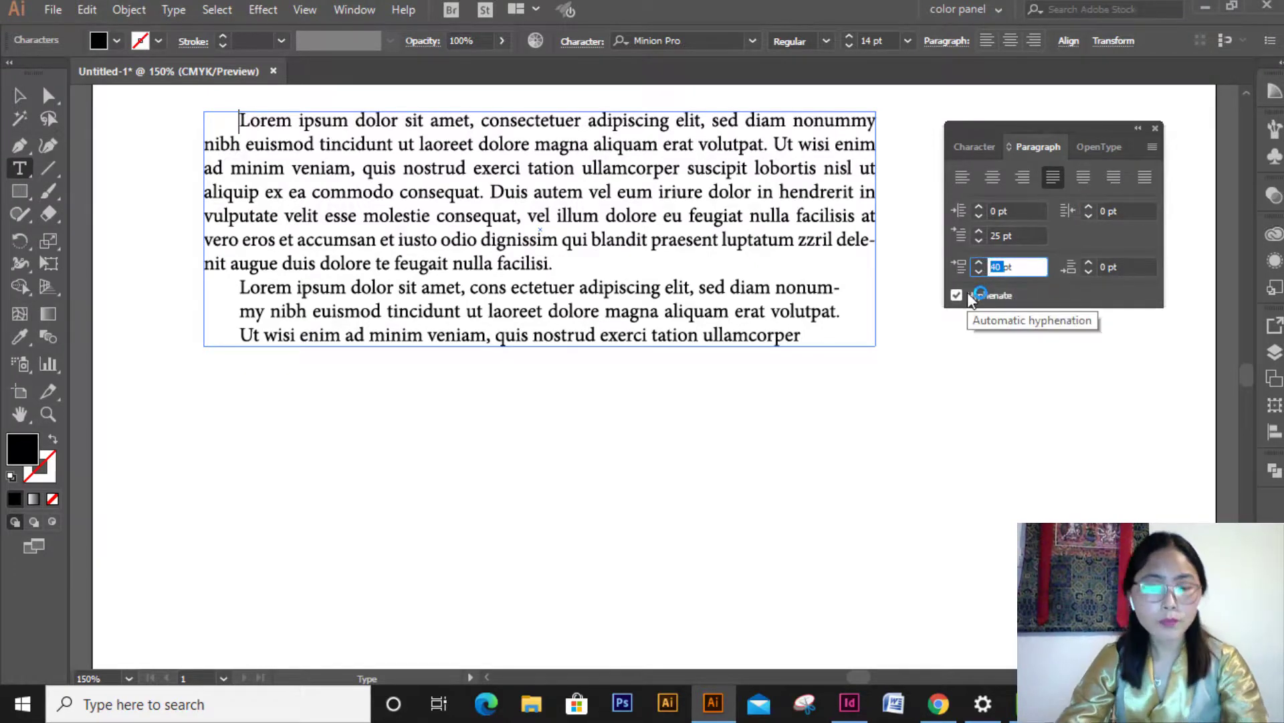
Select the whole area text object and set its space before paragraph to 60 pt.
left_click(19, 96)
left_click(680, 311)
left_click(1015, 267)
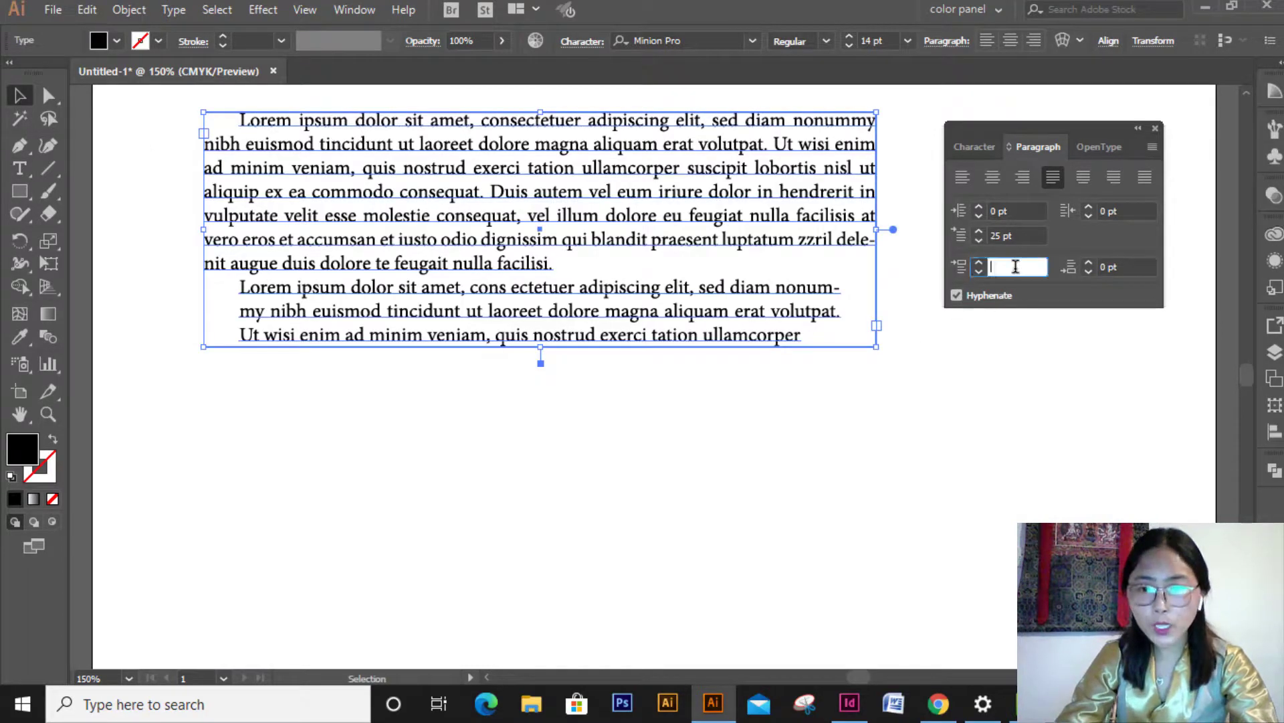
type("6")
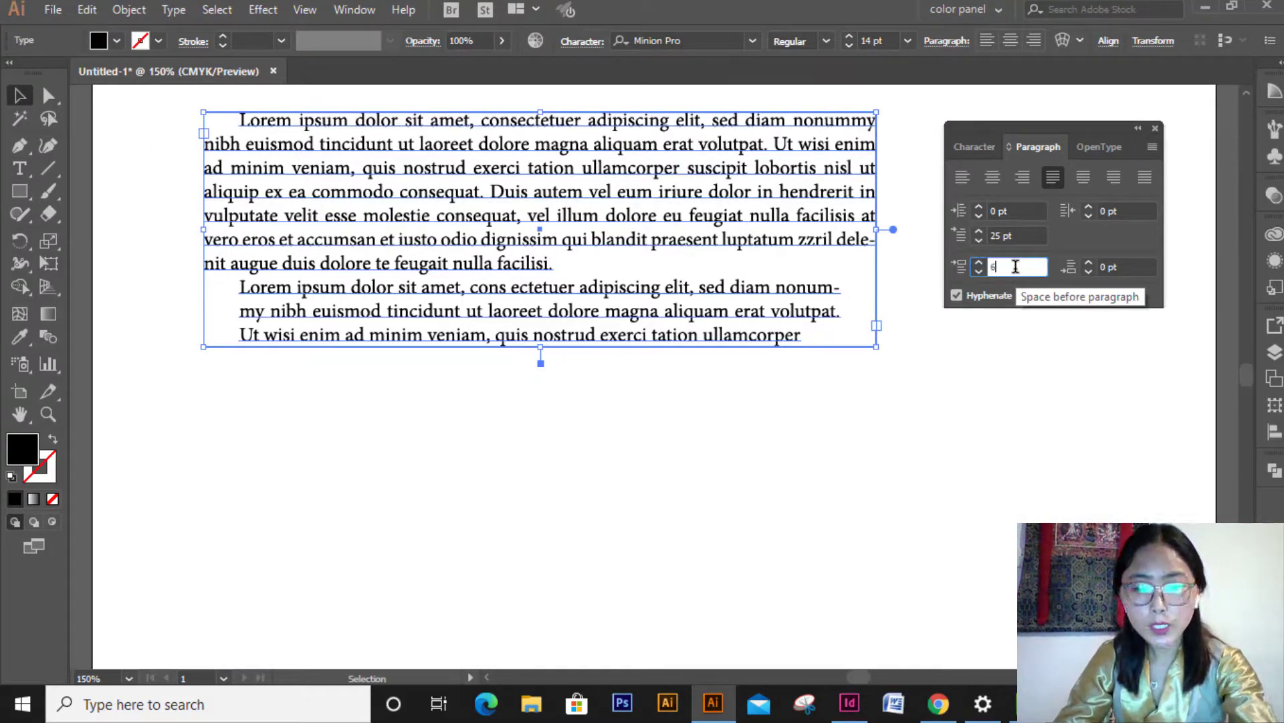
type("0")
key("Return")
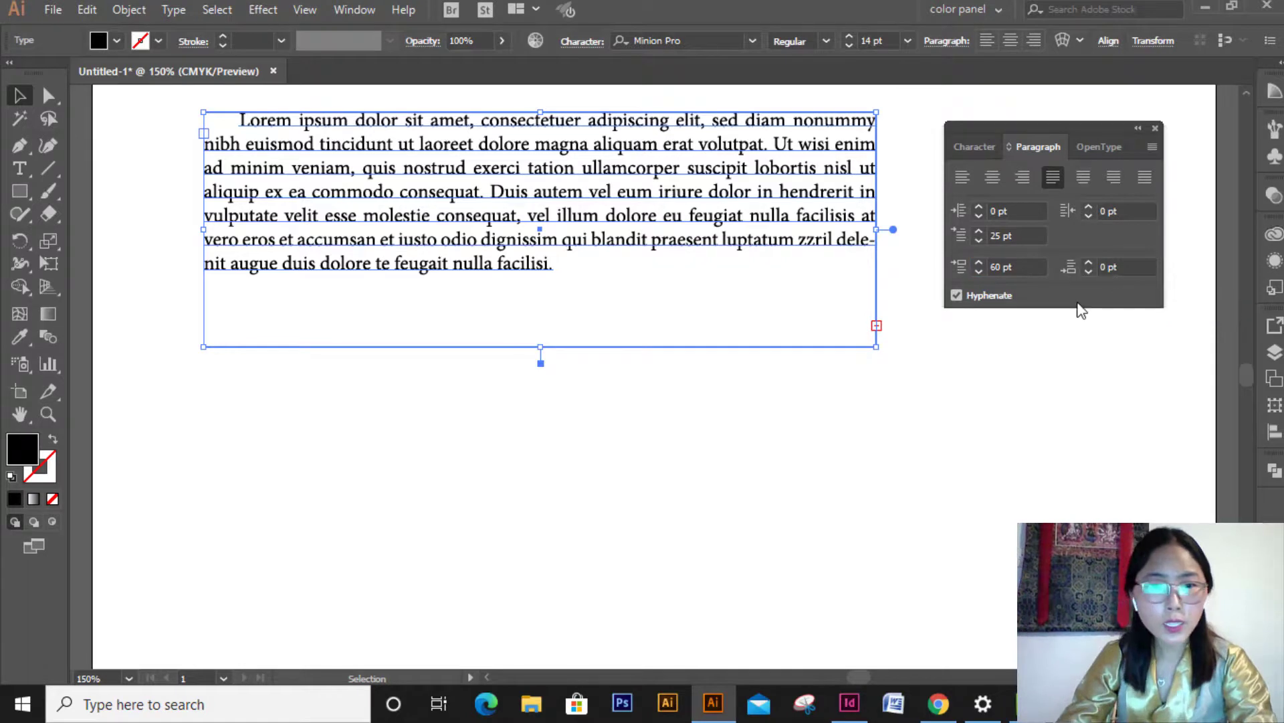
Reduce the space before paragraph to 30 pt and enlarge the text frame from its lower-right corner to fit both paragraphs.
double_click(1001, 266)
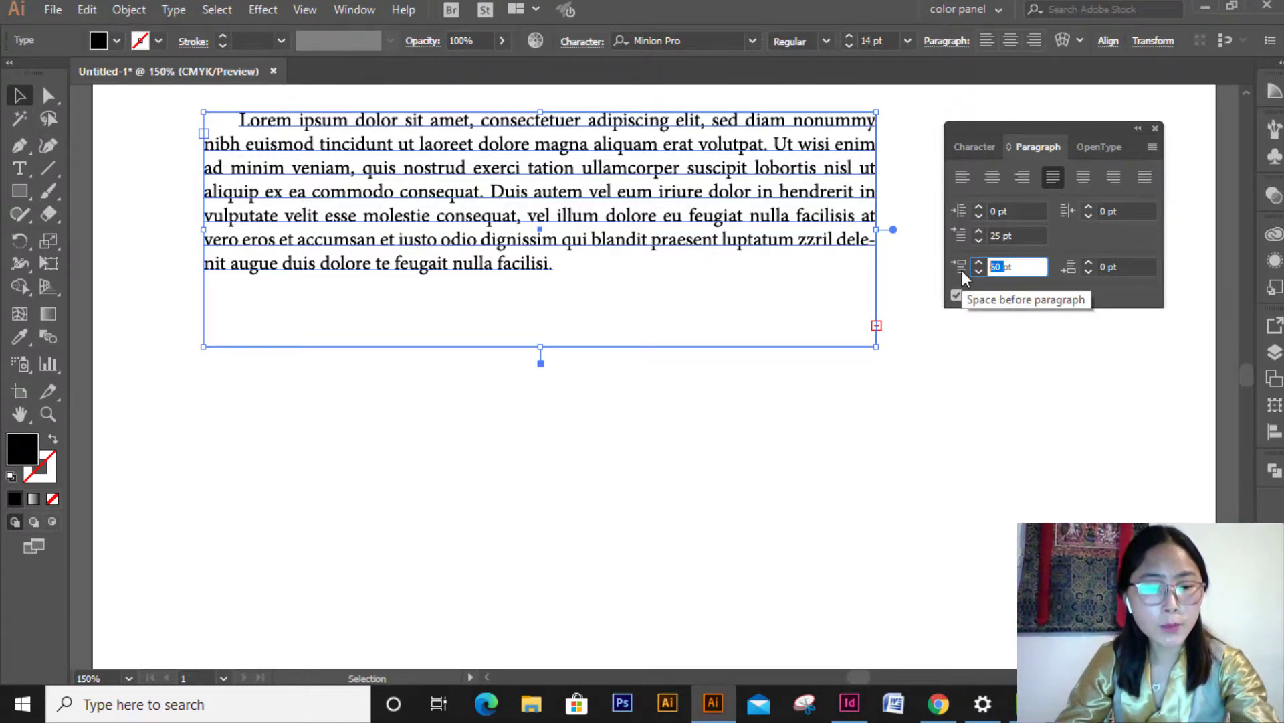
type("30")
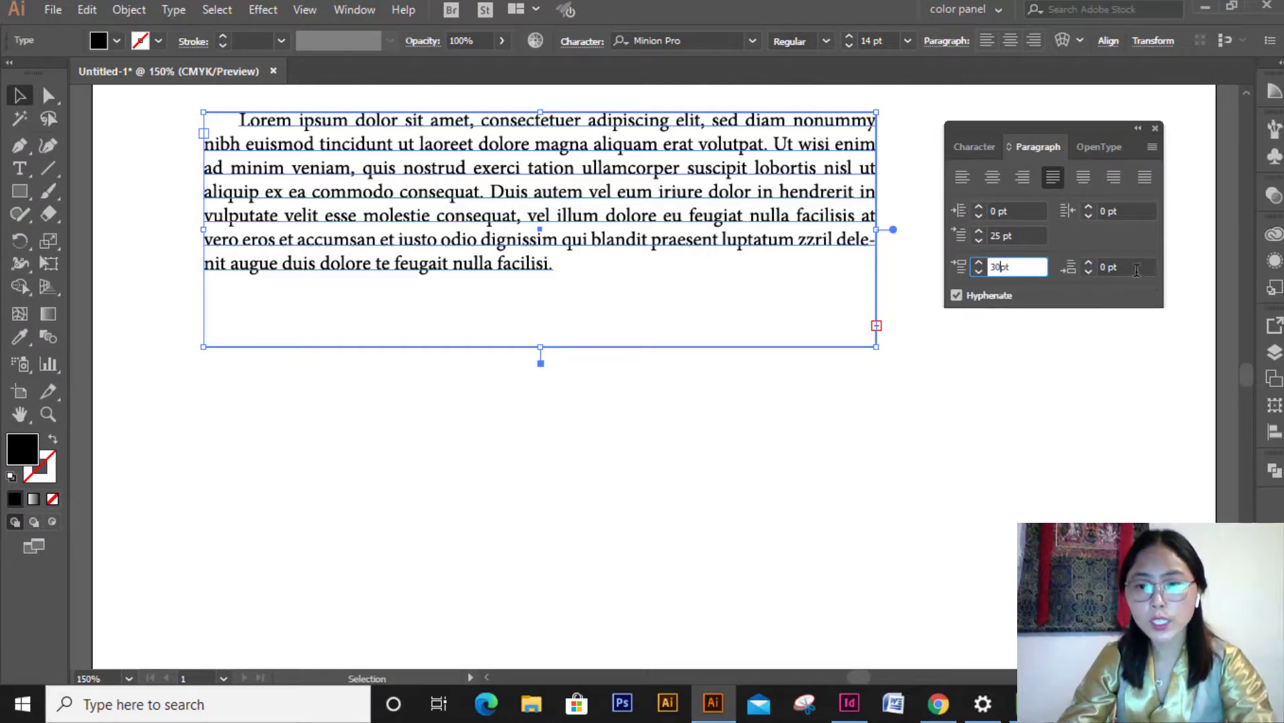
left_click(1135, 267)
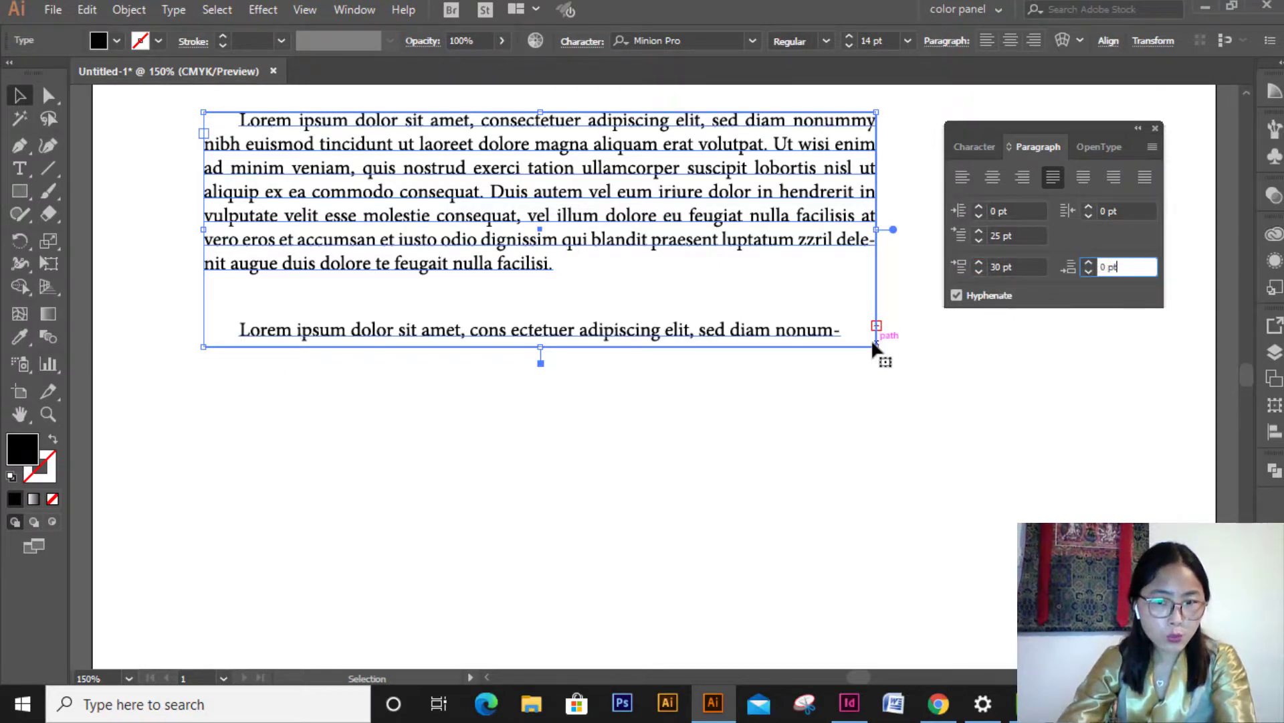
left_click_drag(875, 347, 910, 431)
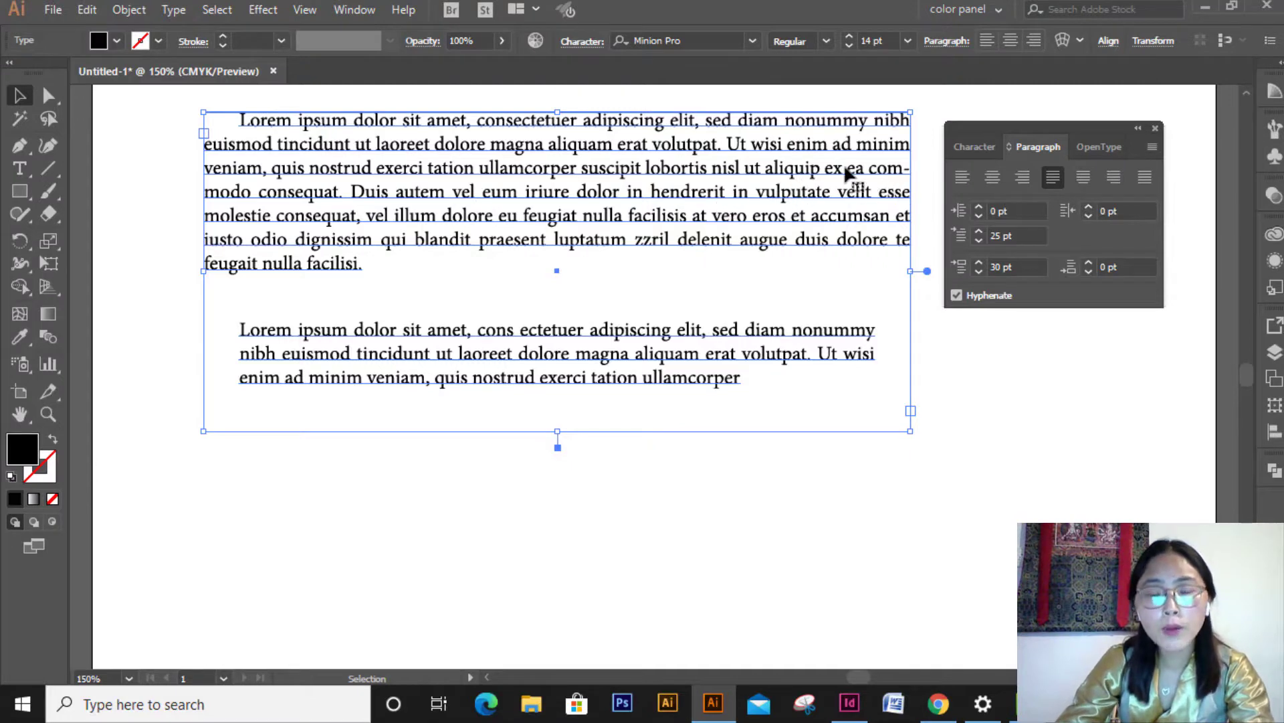
Reselect the area text object and turn off automatic hyphenation for its paragraphs.
left_click(928, 261)
left_click(893, 179)
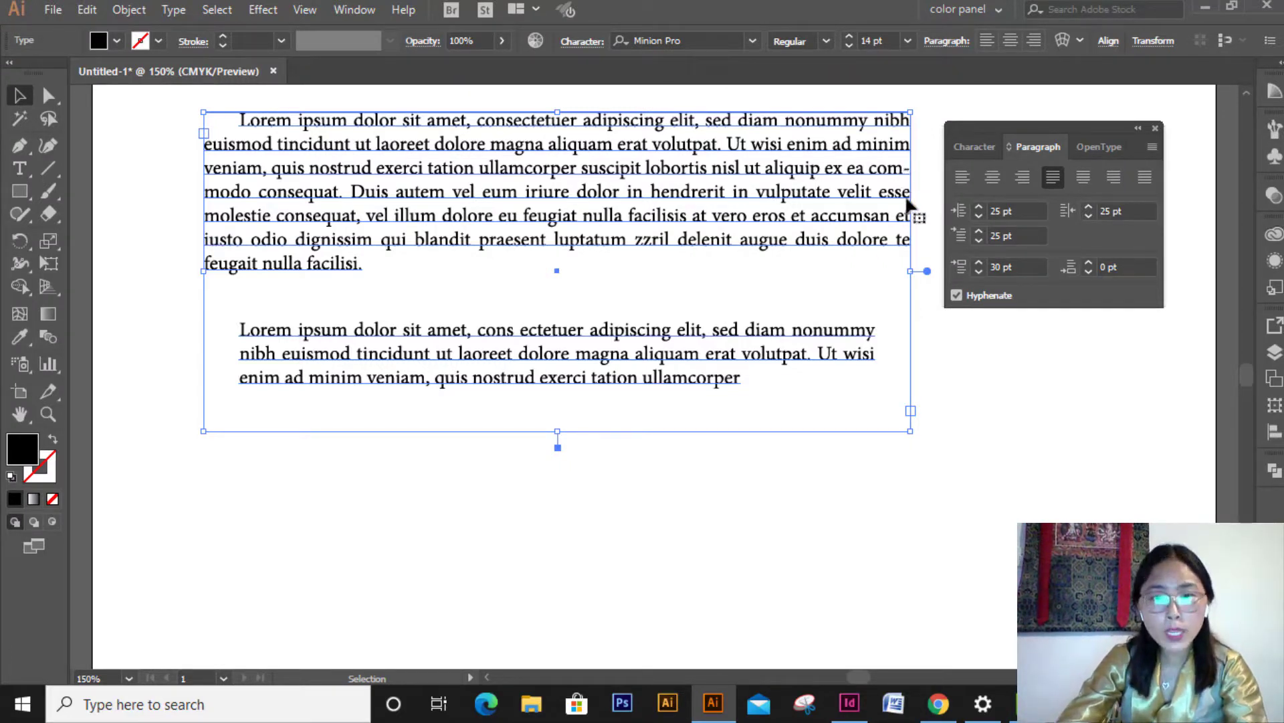
left_click(957, 296)
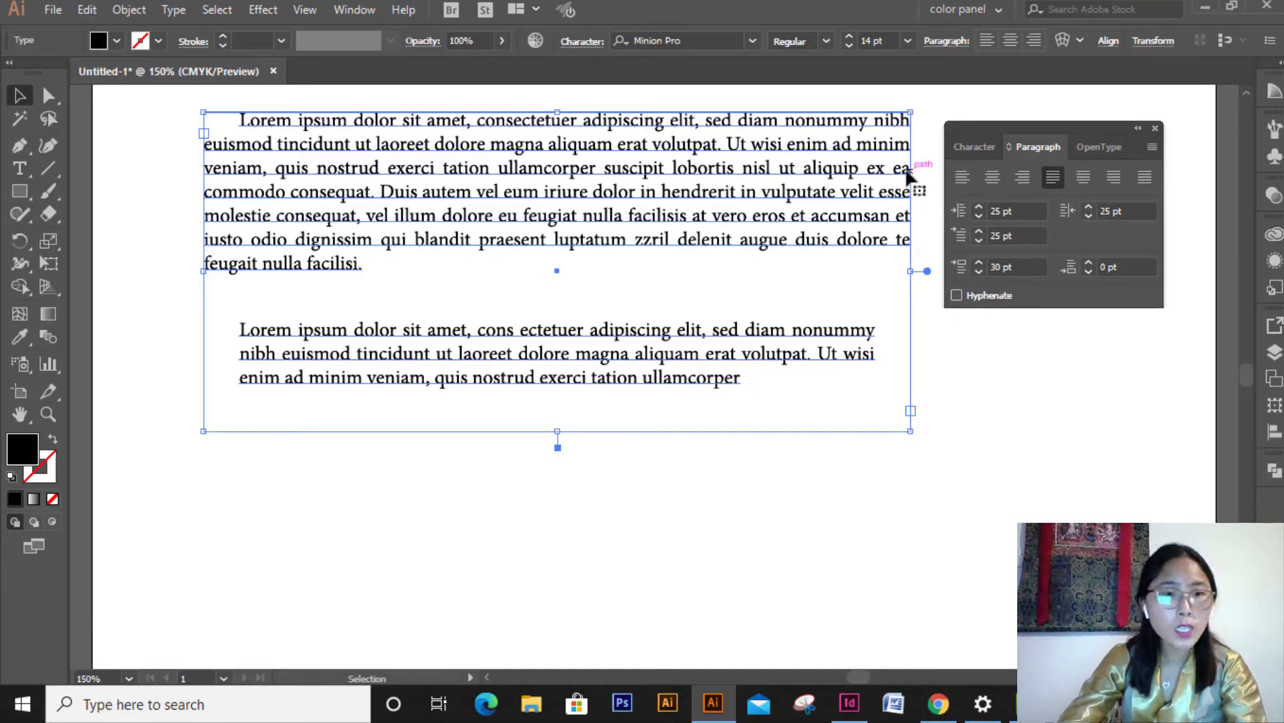
left_click(958, 298)
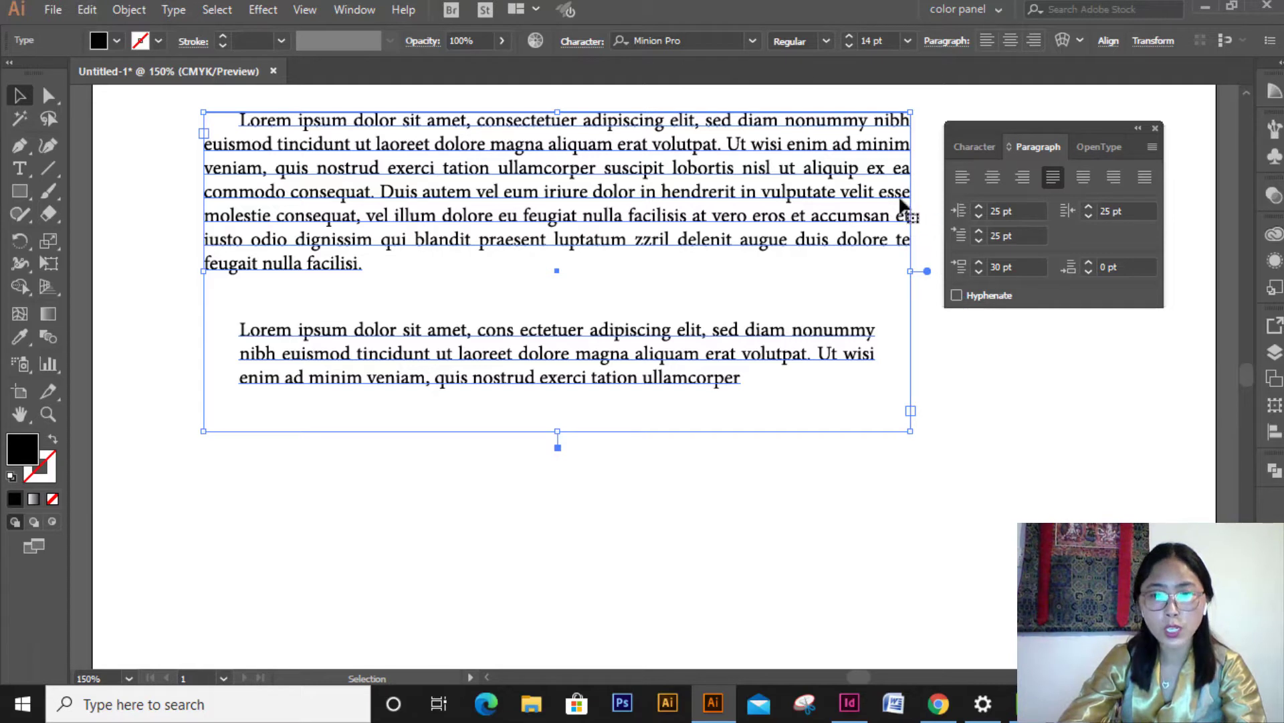